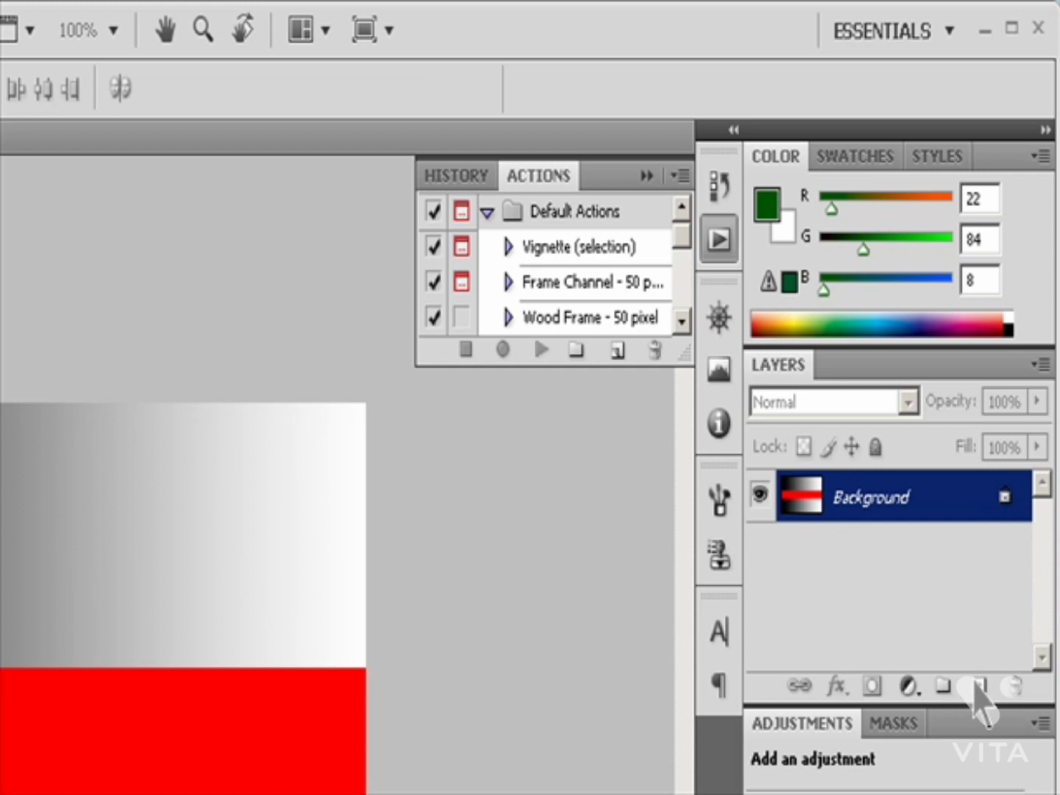
# Step: Create a new layer named Layer 1 with colour None, Normal mode and 100% opacity
pyautogui.click(1040, 364)
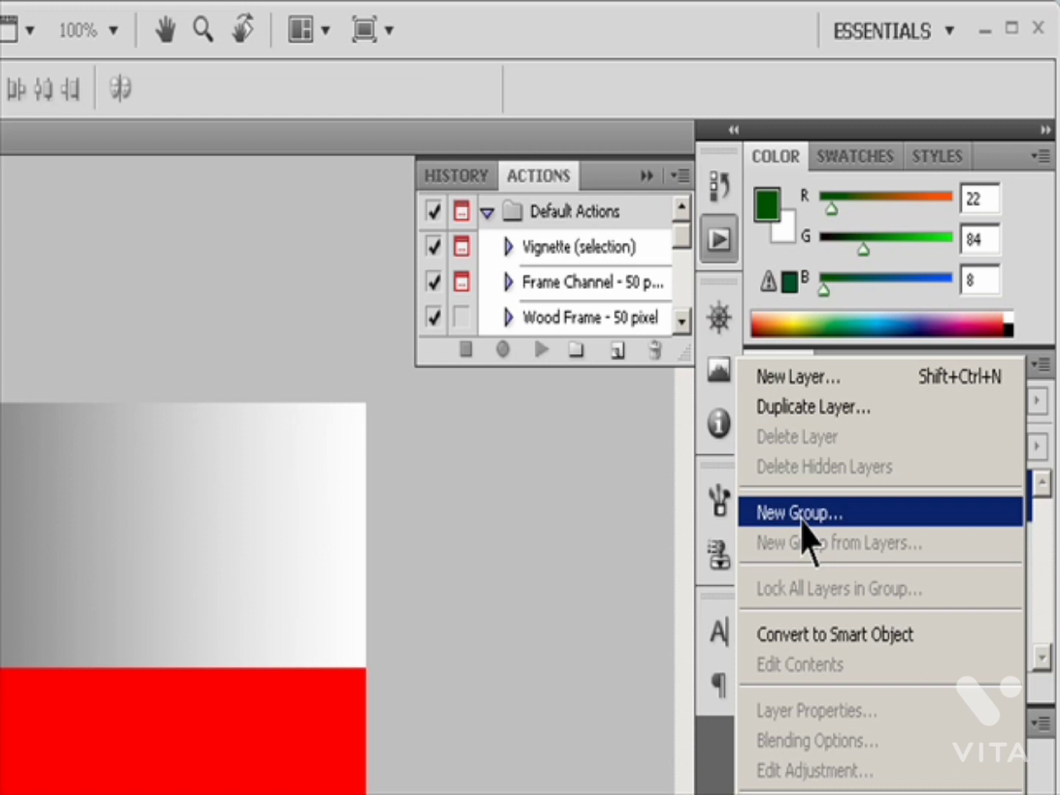
pyautogui.click(803, 379)
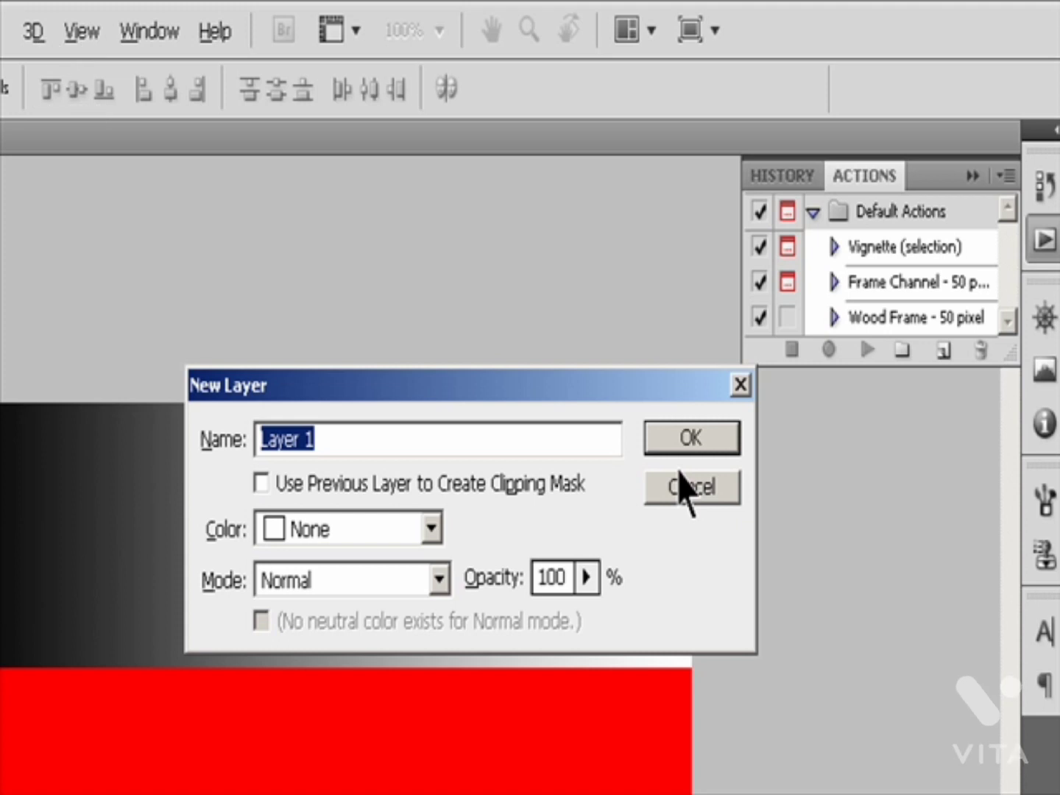
pyautogui.click(435, 539)
pyautogui.click(440, 541)
pyautogui.click(440, 581)
pyautogui.click(588, 579)
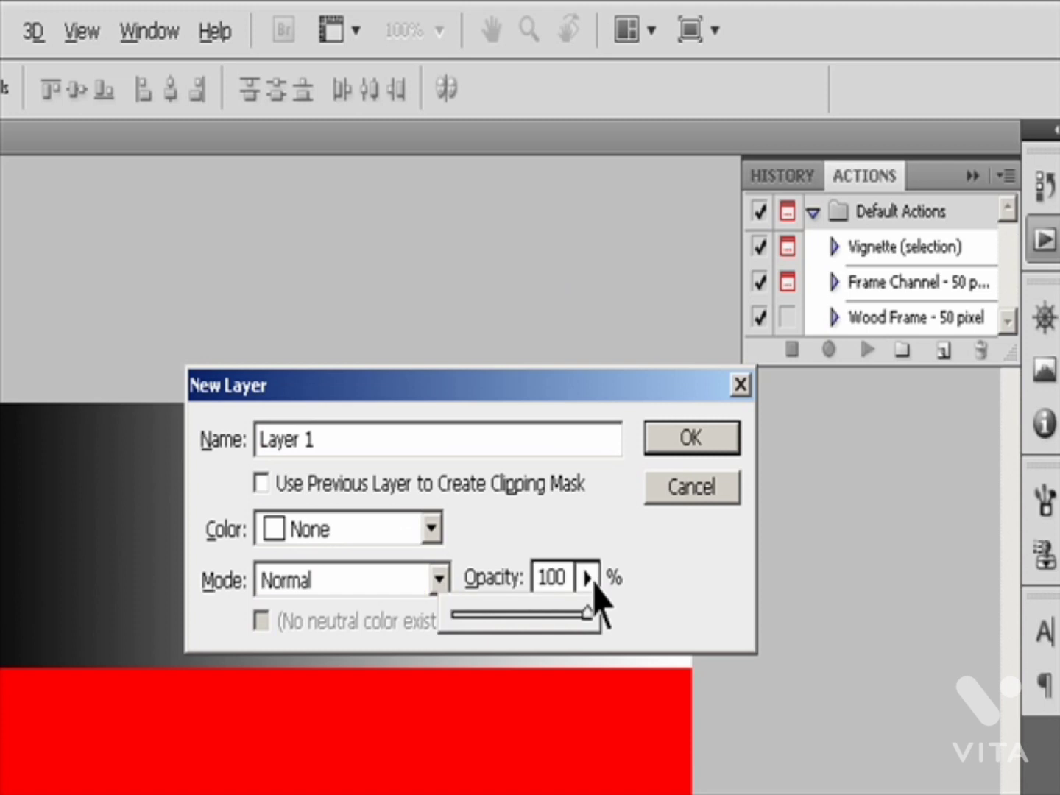
pyautogui.click(663, 440)
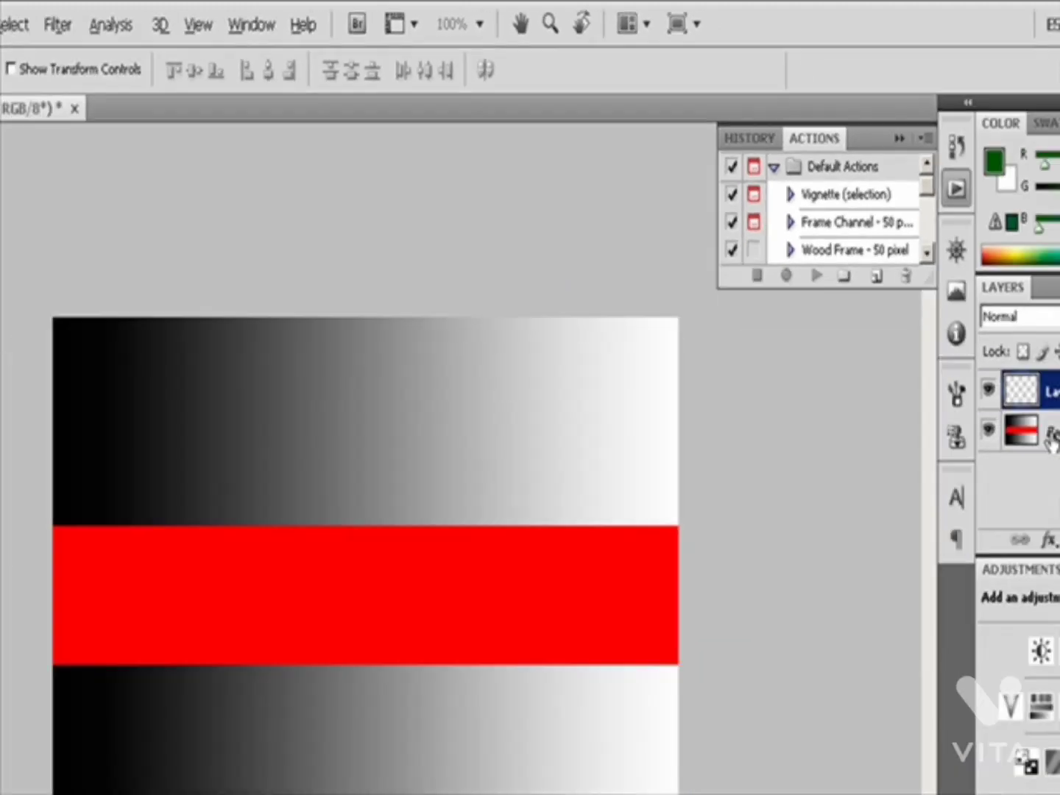
# Step: Convert the Background layer into a regular editable layer using the default settings
pyautogui.click(939, 318)
pyautogui.keyDown('alt'); pyautogui.doubleClick(939, 318); pyautogui.keyUp('alt')
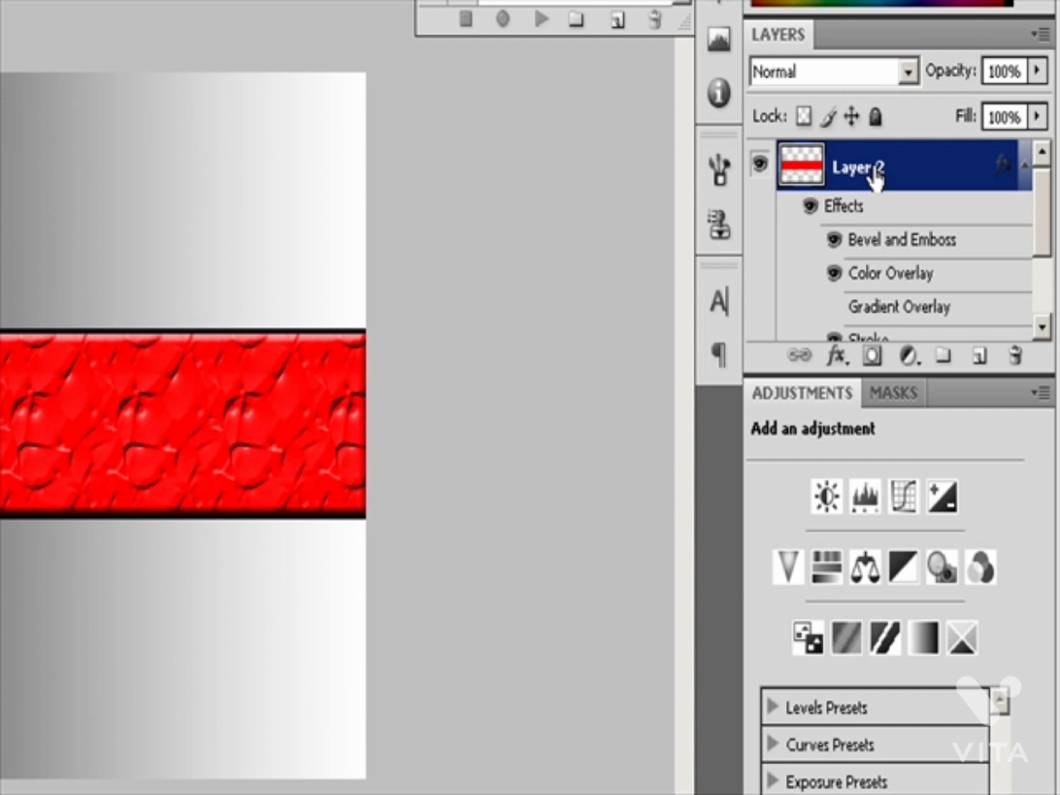
# Step: Duplicate Layer 2 together with its layer effects
pyautogui.moveTo(876, 173); pyautogui.dragTo(982, 361)
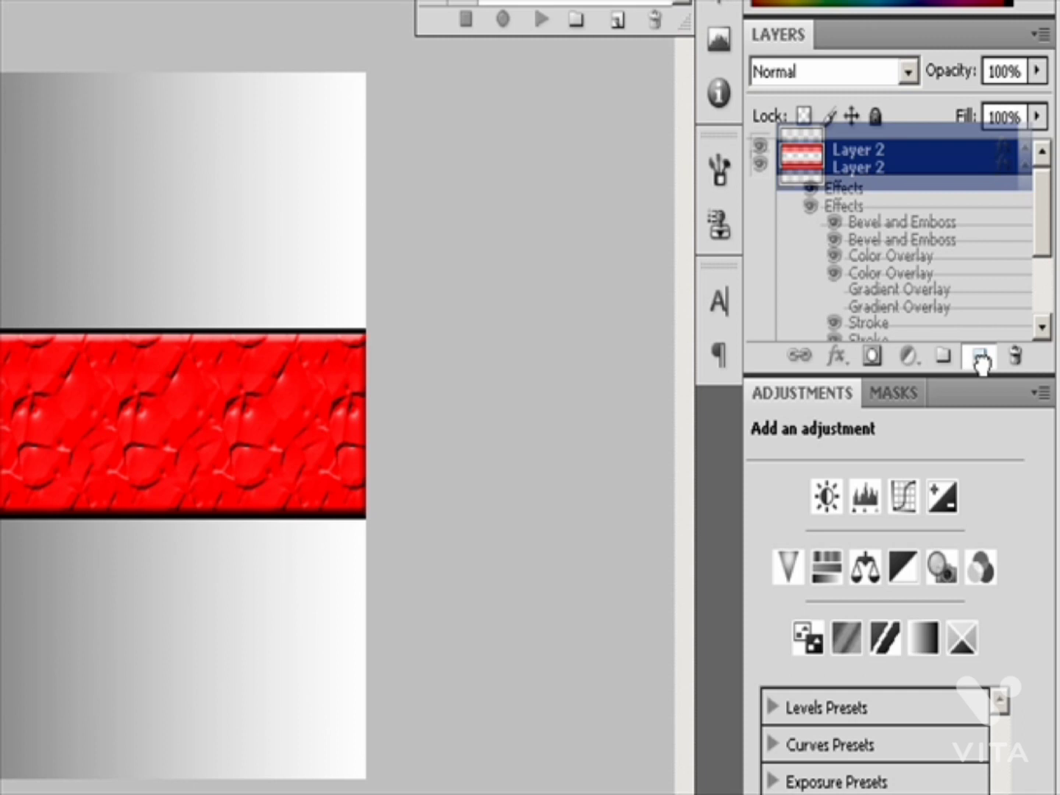
pyautogui.moveTo(982, 360); pyautogui.dragTo(981, 362)
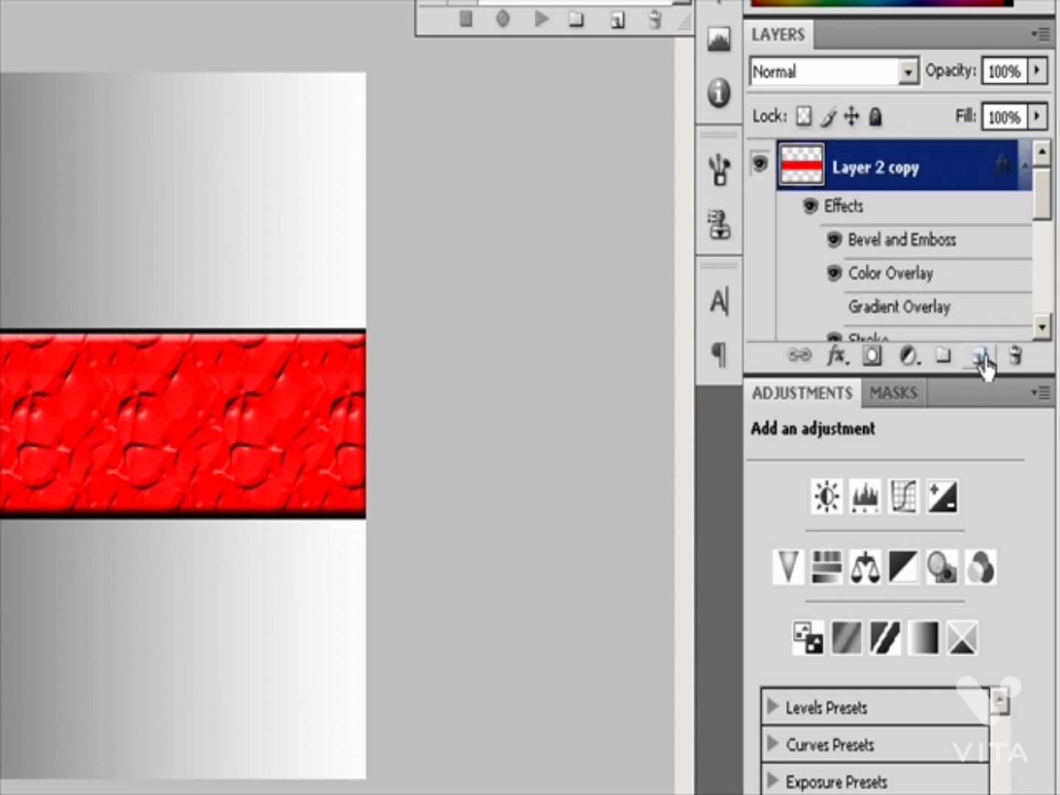
pyautogui.moveTo(1041, 221)
pyautogui.mouseDown()
pyautogui.moveTo(1045, 295)
pyautogui.moveTo(1057, 250)
pyautogui.mouseUp()
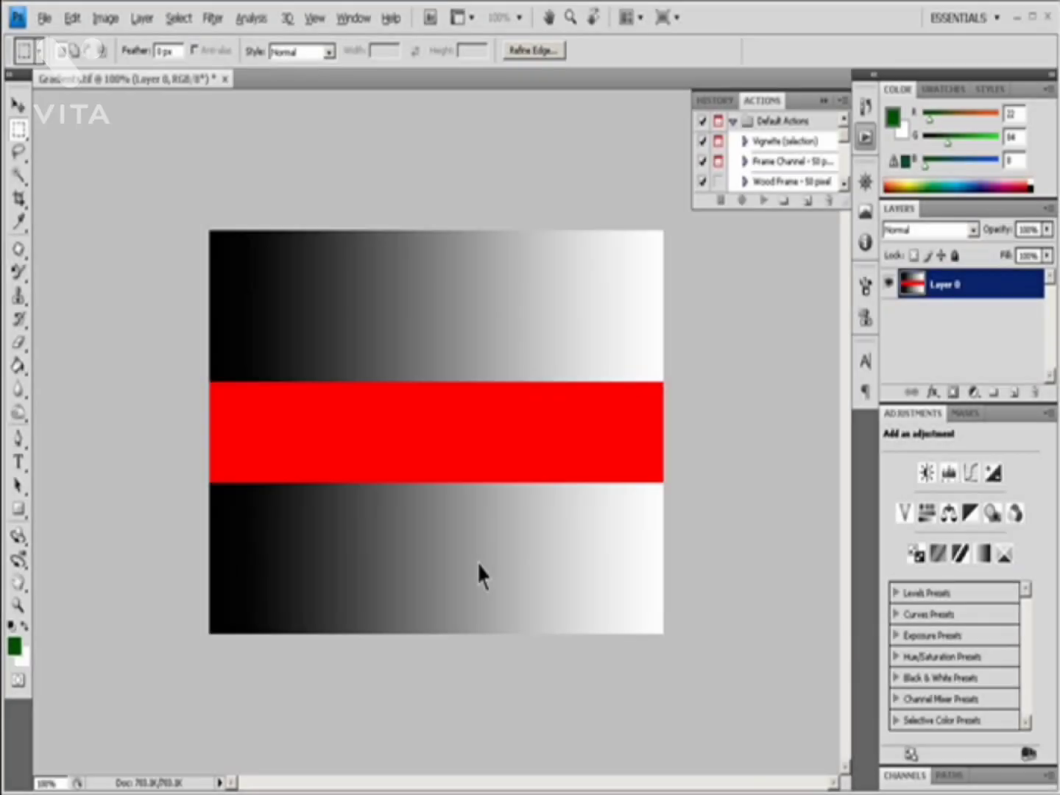
# Step: Reselect the red band, cut it onto its own new layer, and toggle a layer's visibility to check the result
pyautogui.hotkey('ctrl', 'shift', 'd')
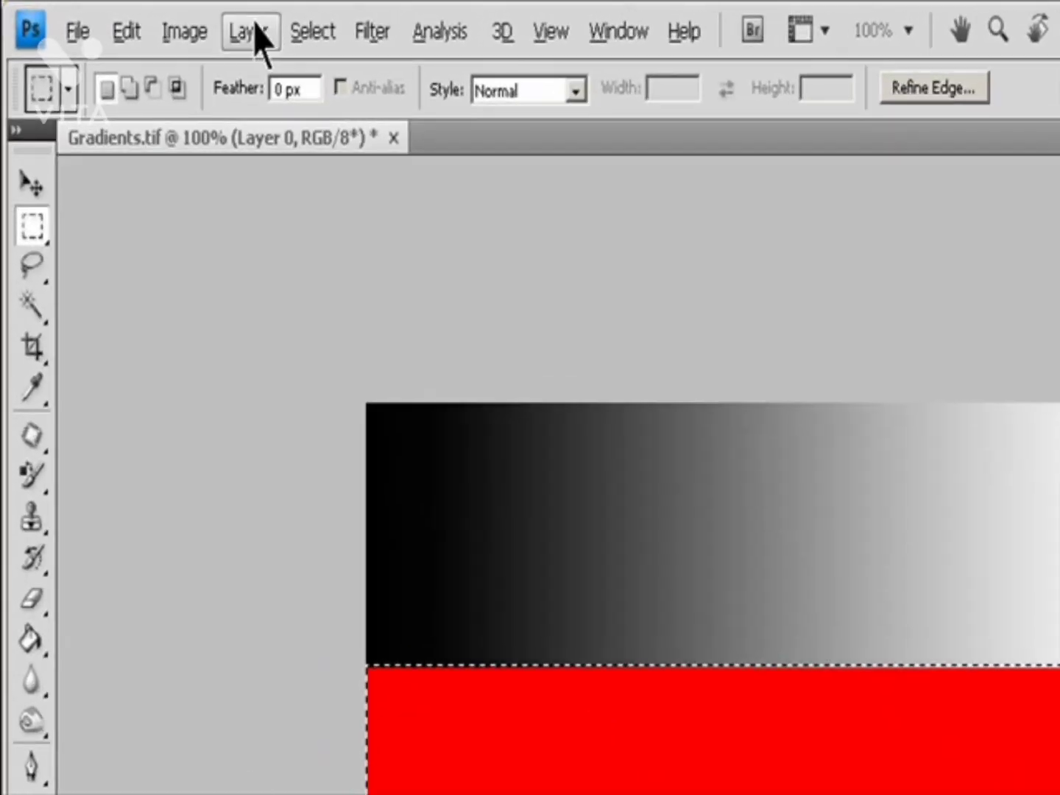
pyautogui.click(143, 17)
pyautogui.moveTo(258, 79)
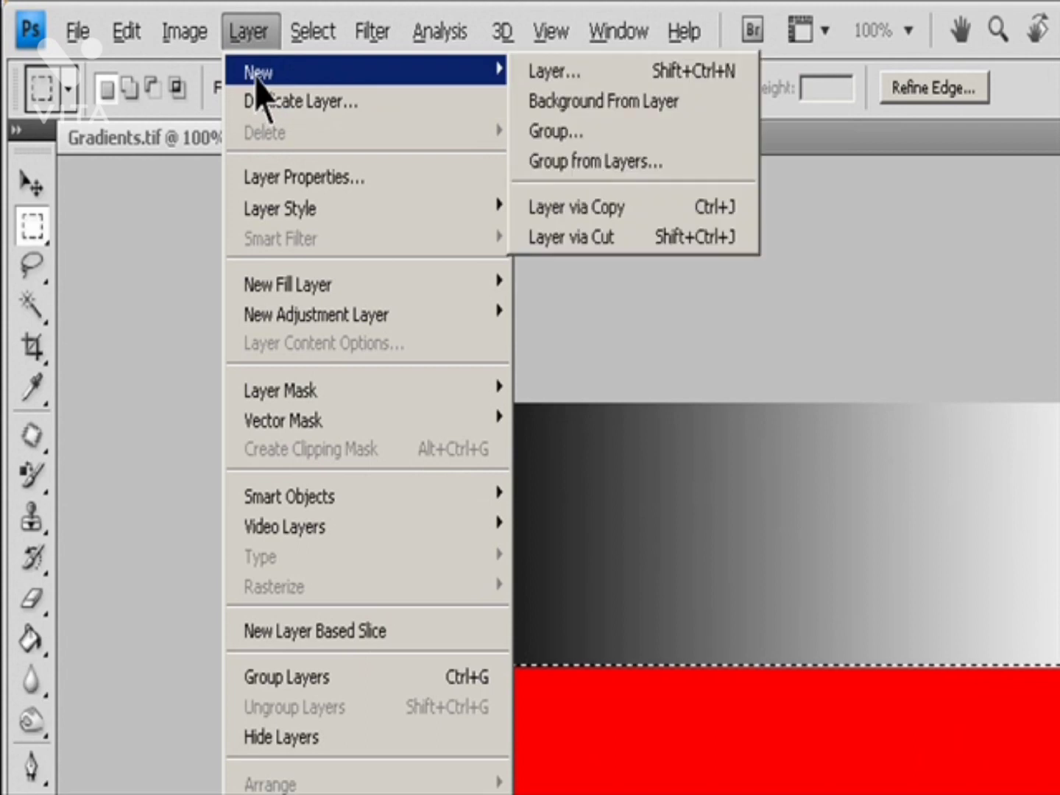
pyautogui.click(609, 238)
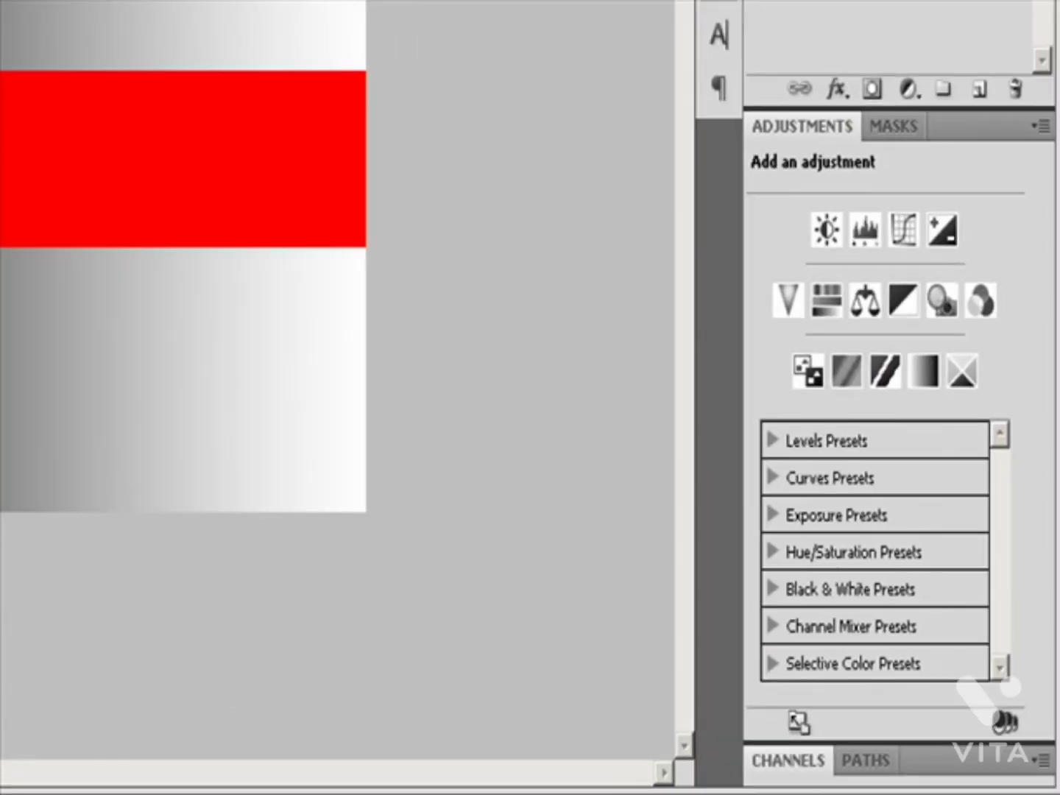
pyautogui.click(759, 2)
pyautogui.click(759, 1)
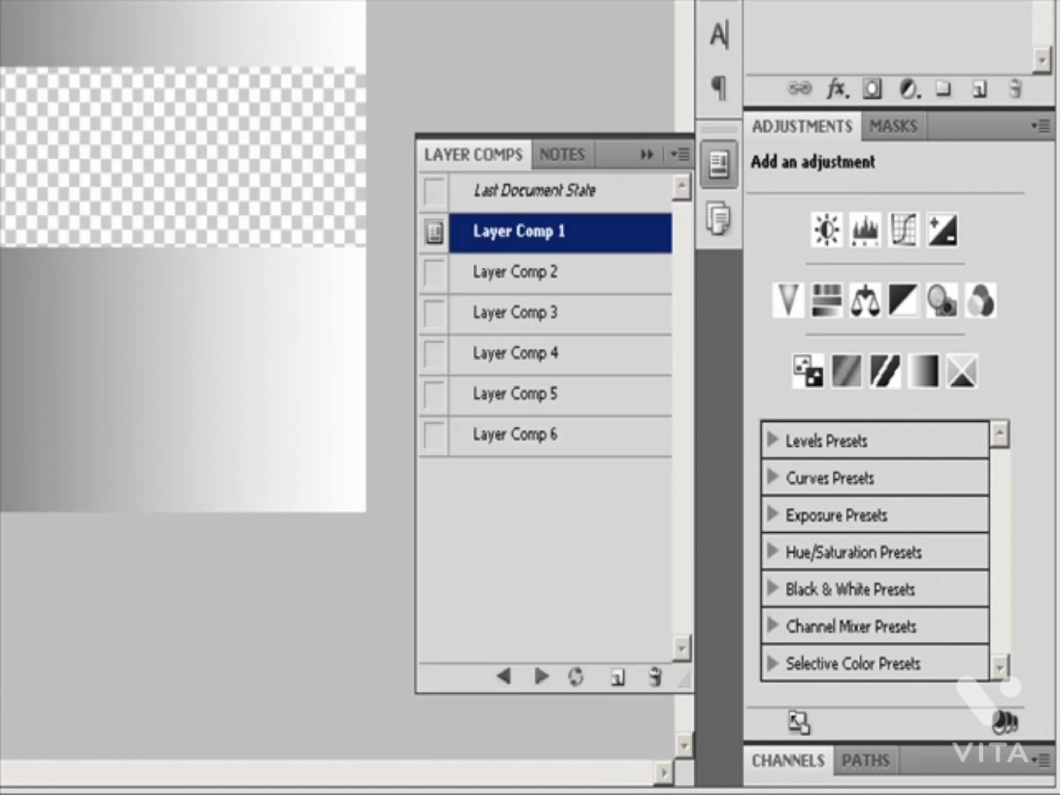
# Step: Apply Layer Comp 2 to the gradient document
pyautogui.click(531, 281)
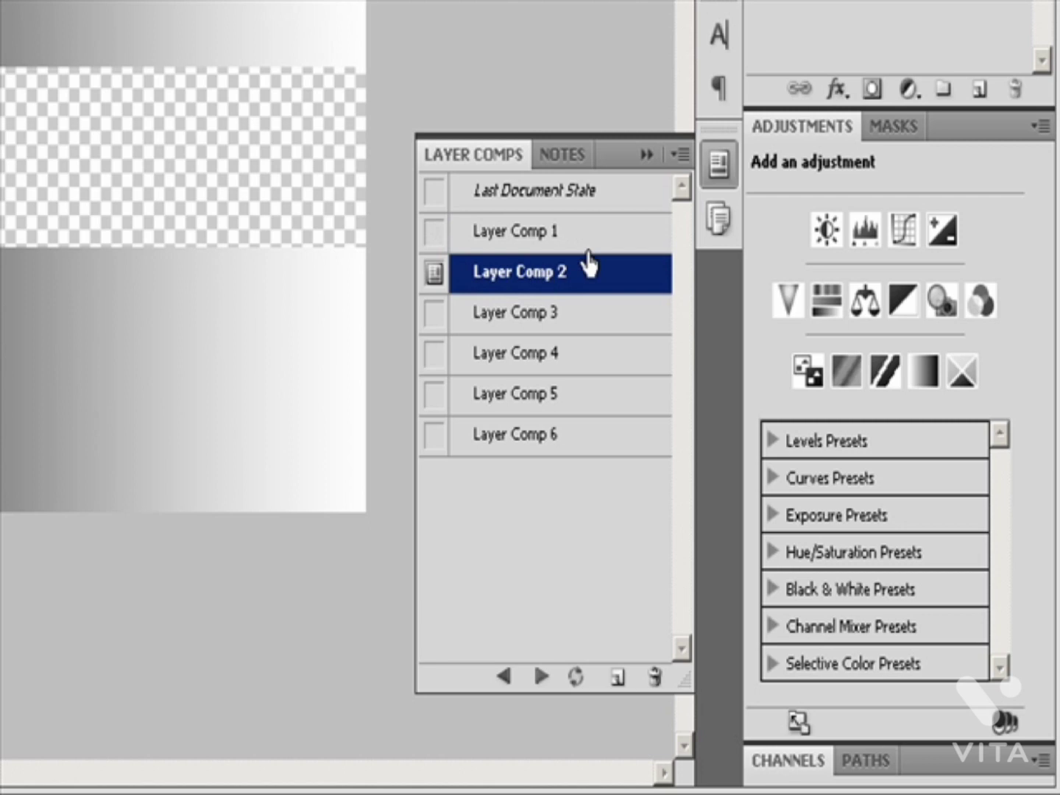
pyautogui.click(680, 154)
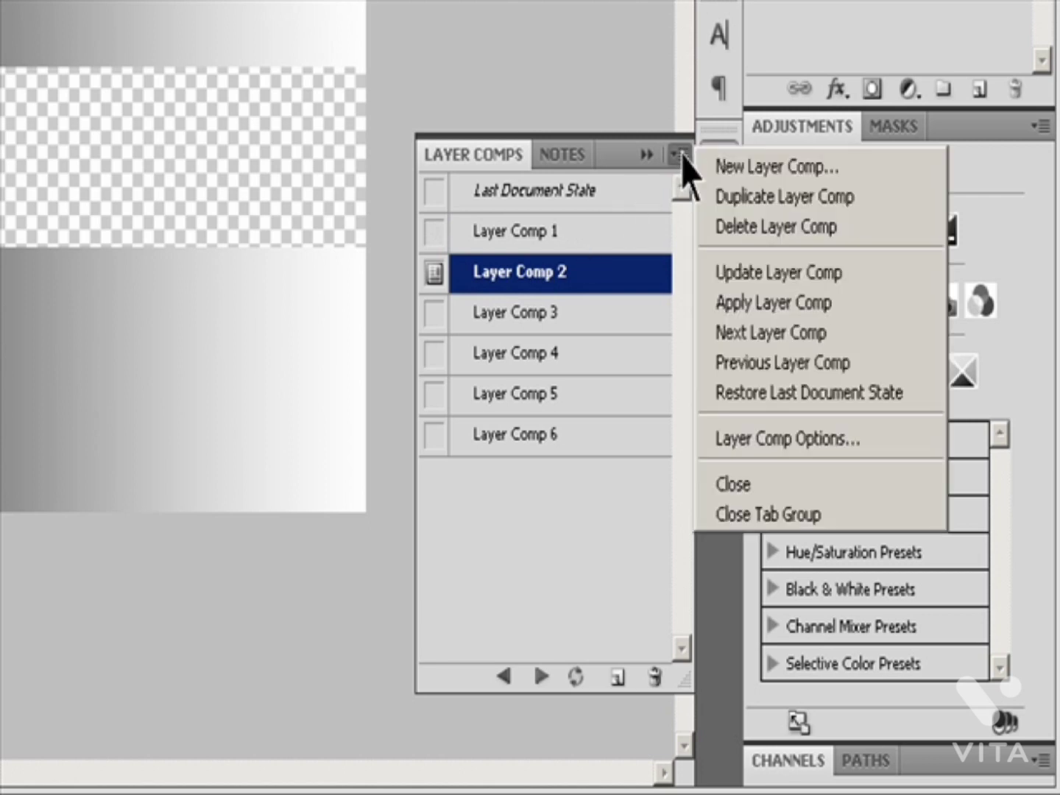
pyautogui.click(755, 303)
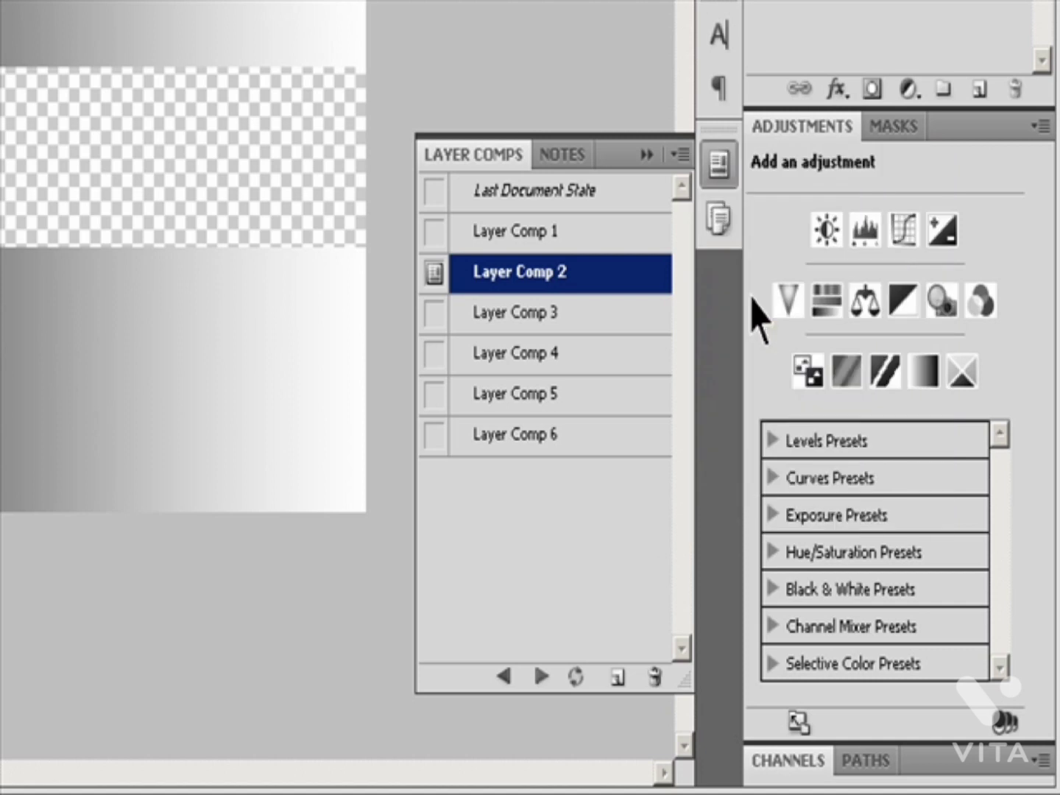
# Step: Step back to Layer Comp 1, and cycle forward through the layer comps to Layer Comp 5
pyautogui.click(501, 677)
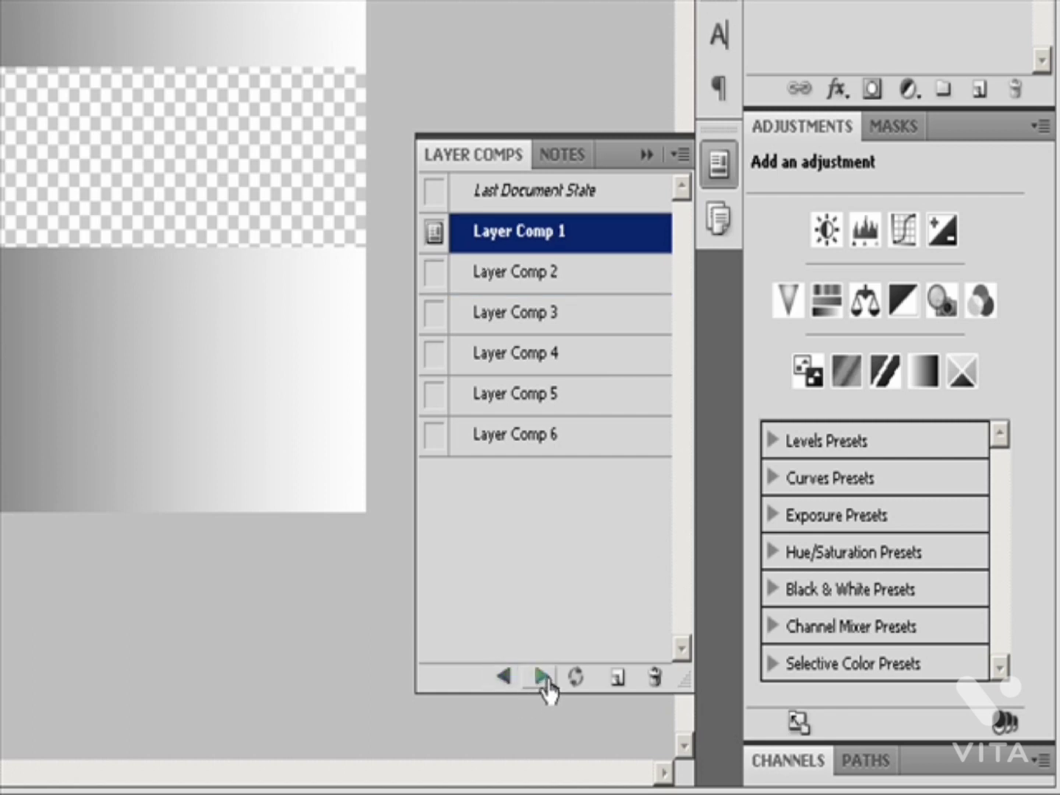
pyautogui.click(543, 679)
pyautogui.click(542, 680)
pyautogui.click(541, 679)
pyautogui.click(542, 679)
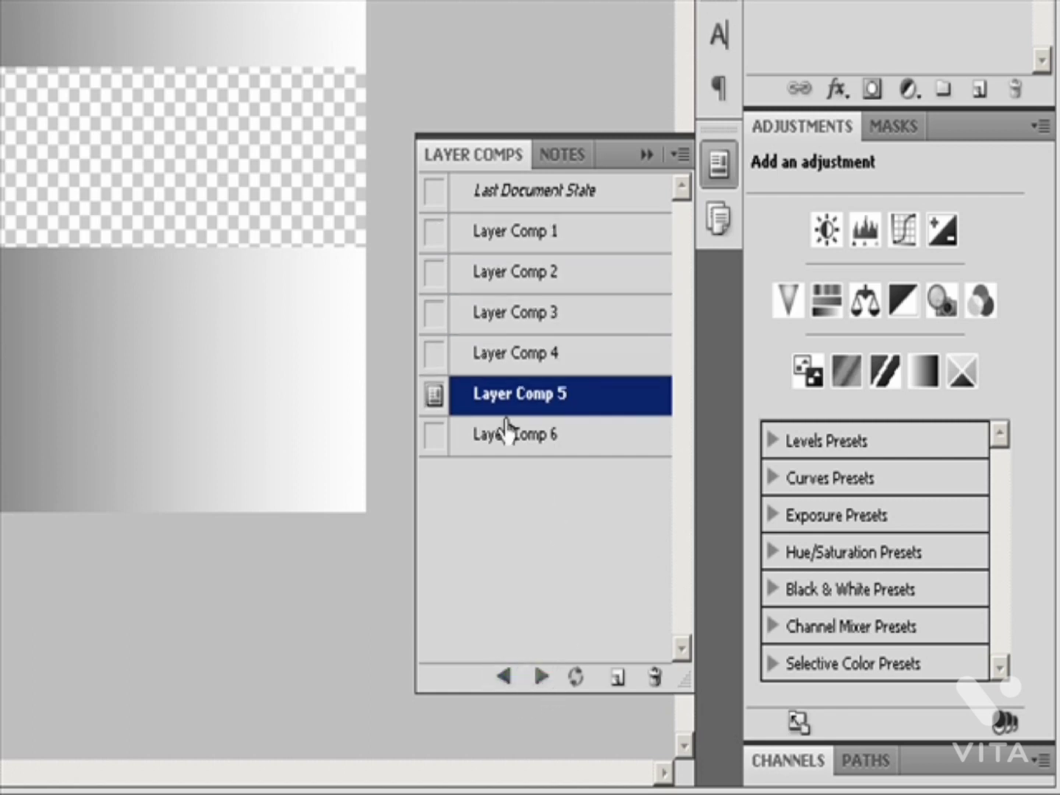
# Step: Select Layer Comps 2, 3, 4 and 6, and cycle repeatedly through only those comps
pyautogui.click(489, 286)
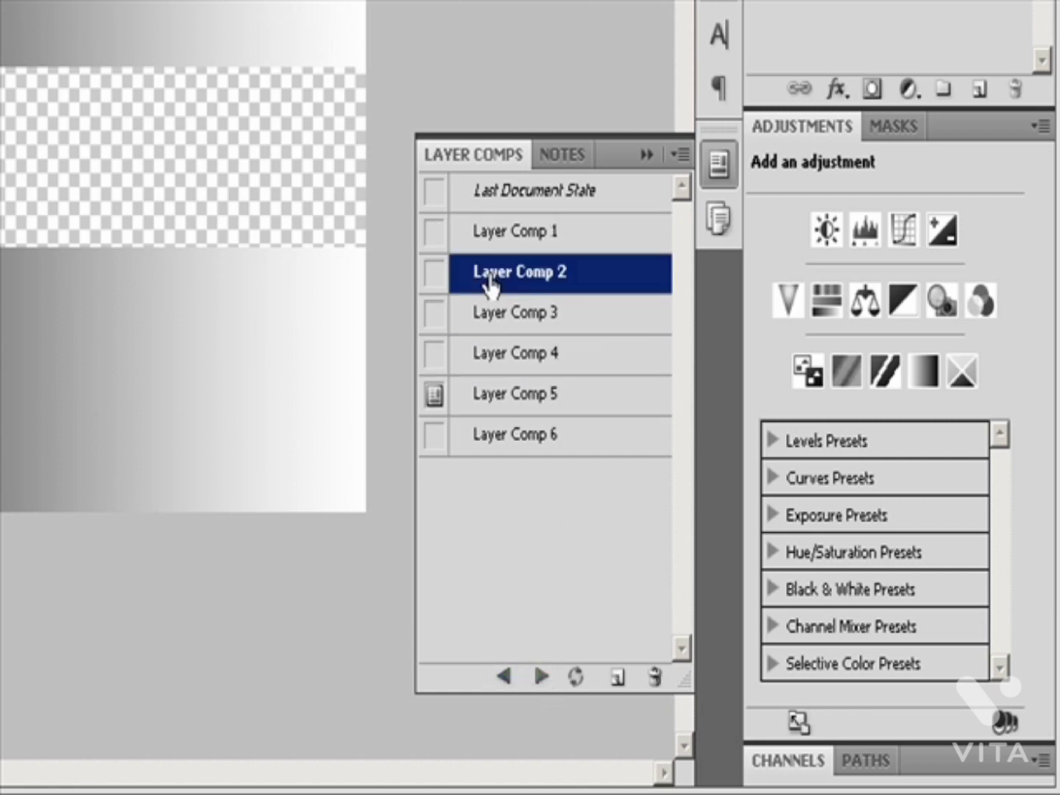
pyautogui.keyDown('shift'); pyautogui.click(501, 367); pyautogui.keyUp('shift')
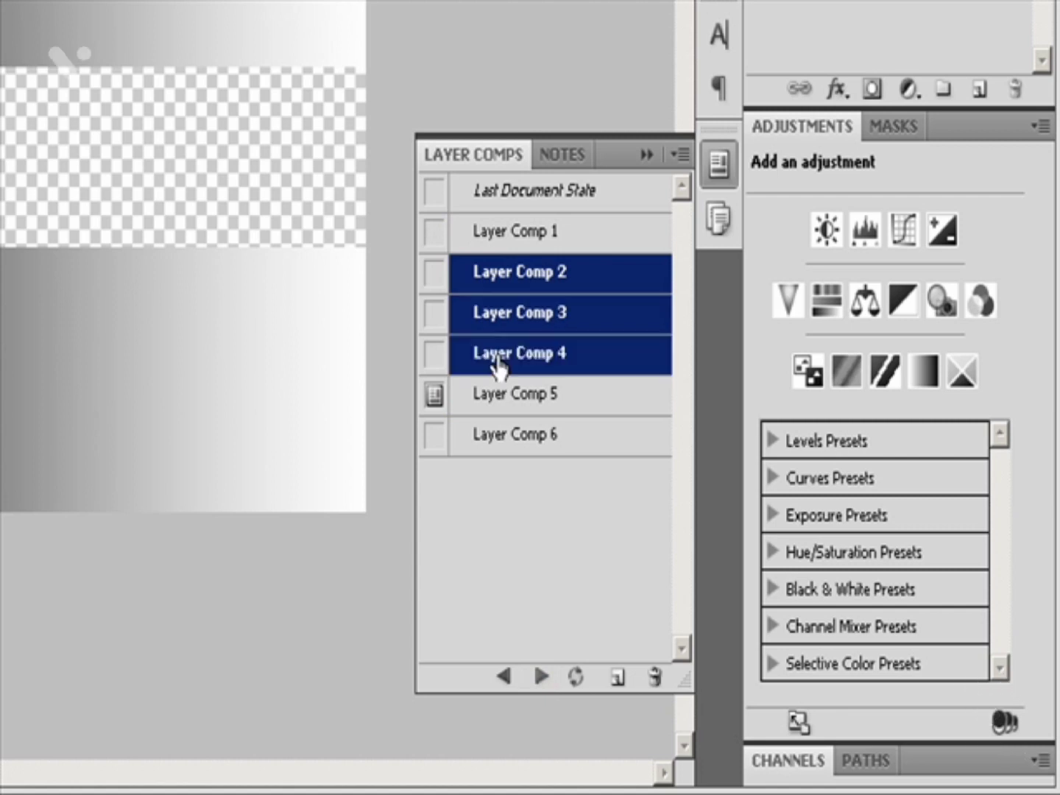
pyautogui.keyDown('ctrl'); pyautogui.click(508, 440); pyautogui.keyUp('ctrl')
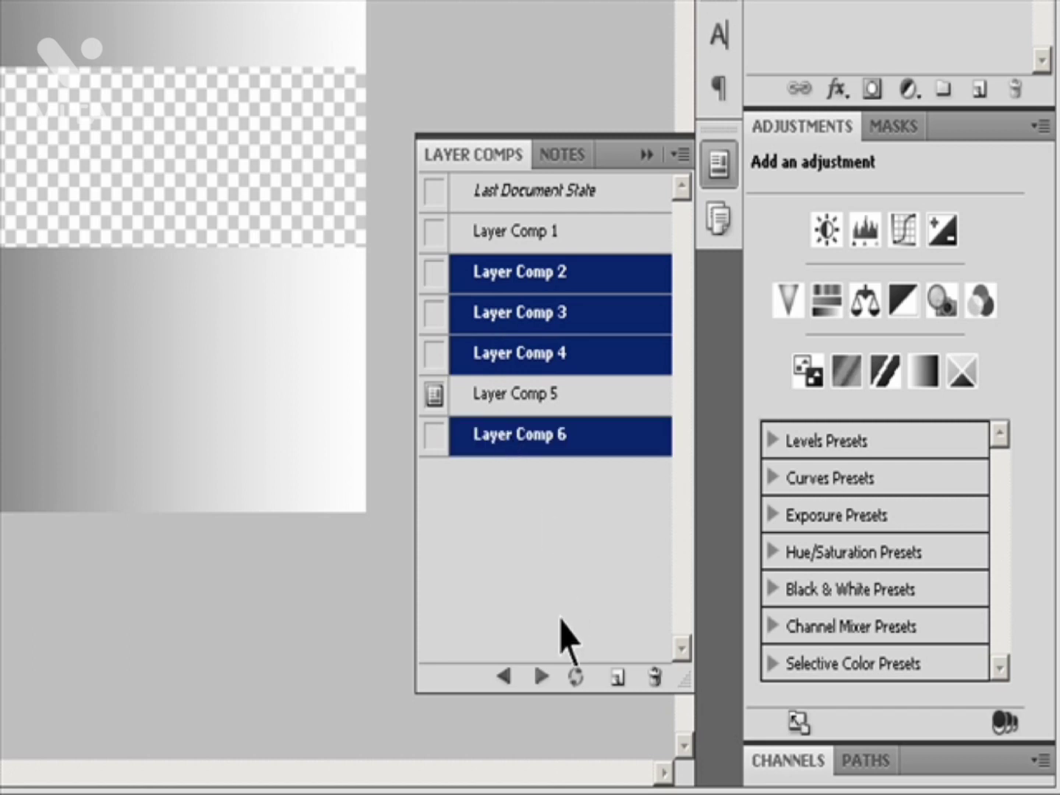
pyautogui.click(540, 677)
pyautogui.click(541, 678)
pyautogui.click(540, 678)
pyautogui.click(541, 678)
pyautogui.click(541, 678)
pyautogui.click(540, 677)
pyautogui.click(541, 678)
pyautogui.click(541, 677)
pyautogui.click(540, 677)
pyautogui.click(541, 677)
pyautogui.click(541, 677)
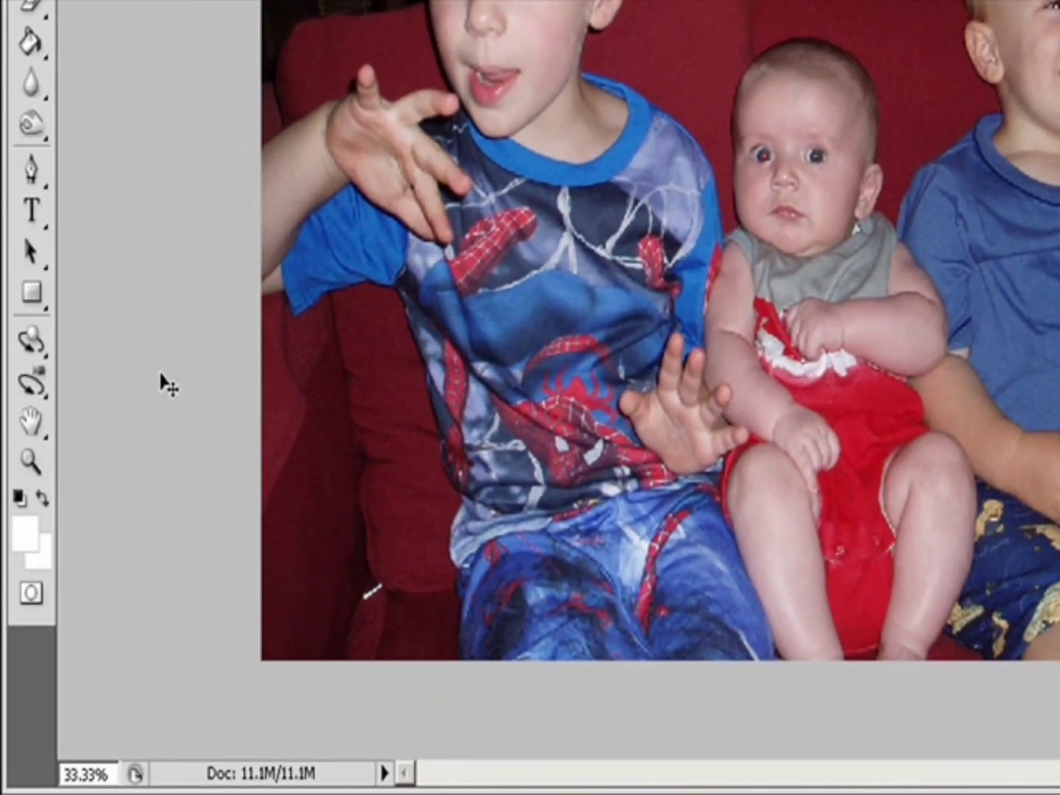
# Step: Remove the red-eye from both eyes of the boy in the Spider-Man shirt with the Red Eye tool
pyautogui.click(33, 462)
pyautogui.moveTo(417, 514); pyautogui.dragTo(630, 762)
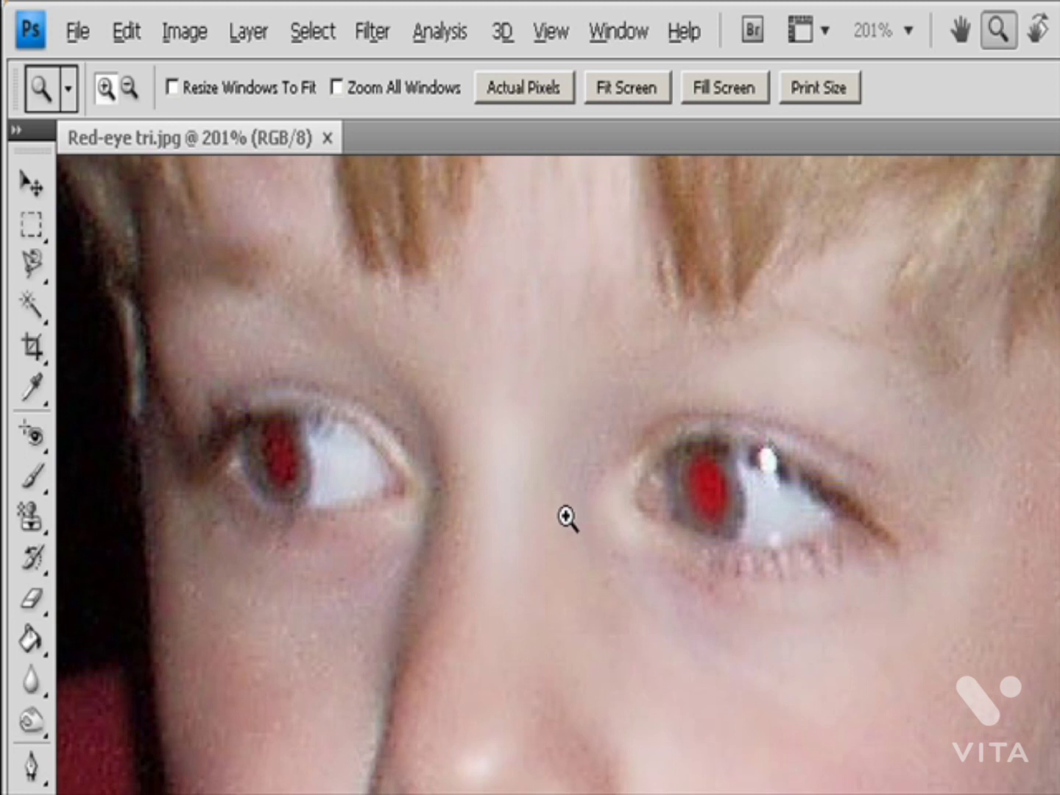
pyautogui.click(35, 436)
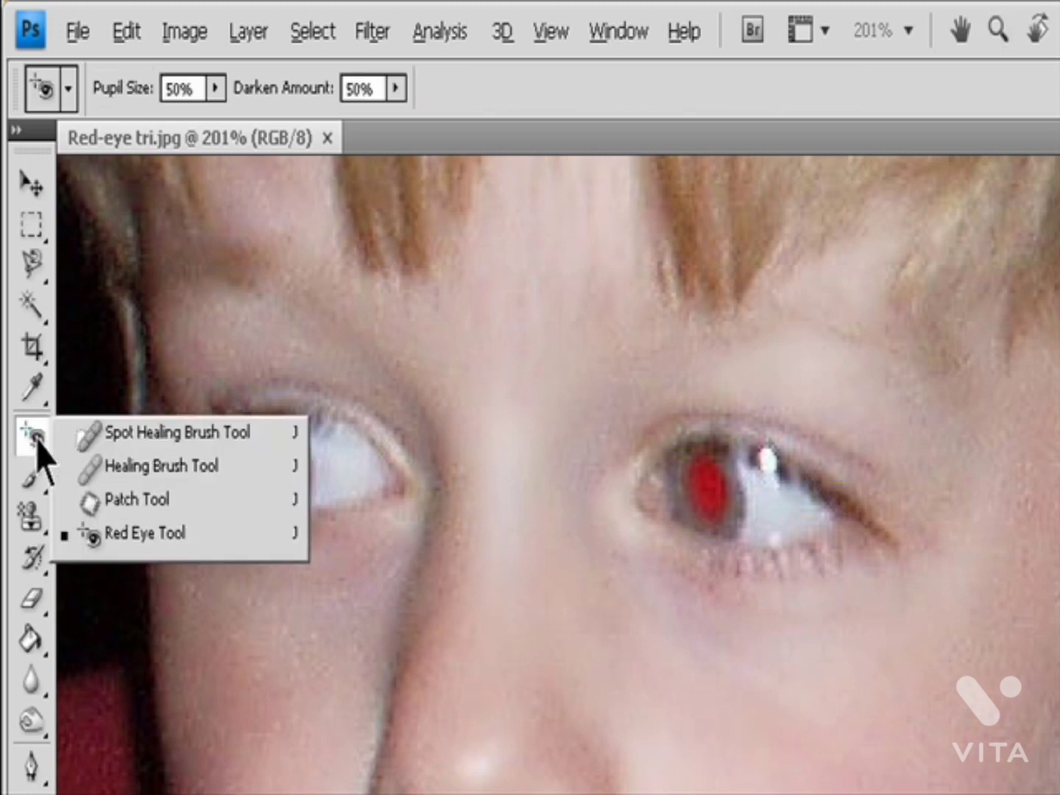
pyautogui.click(129, 533)
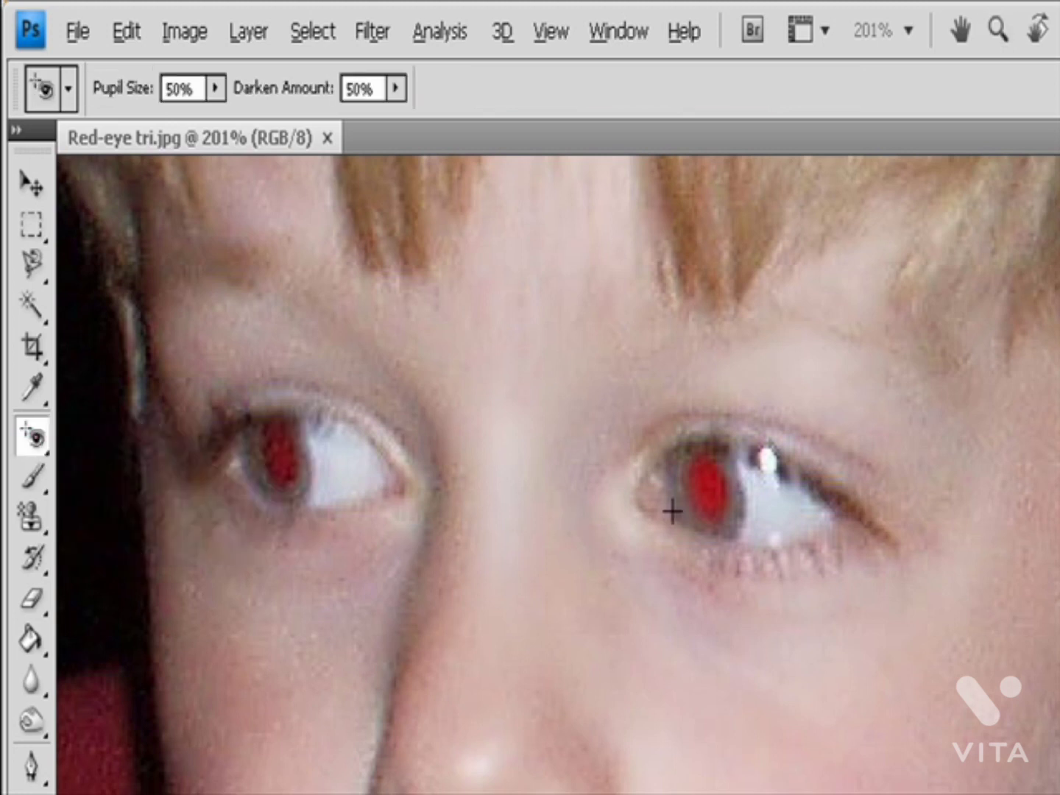
pyautogui.click(706, 483)
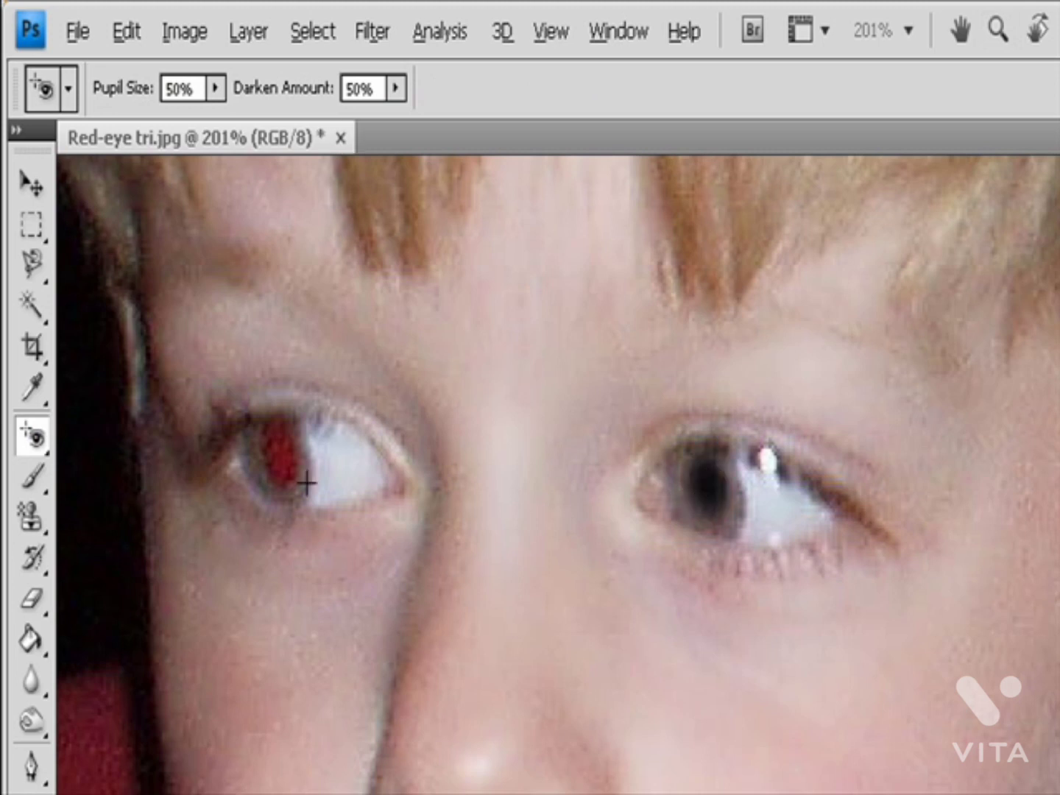
pyautogui.click(284, 465)
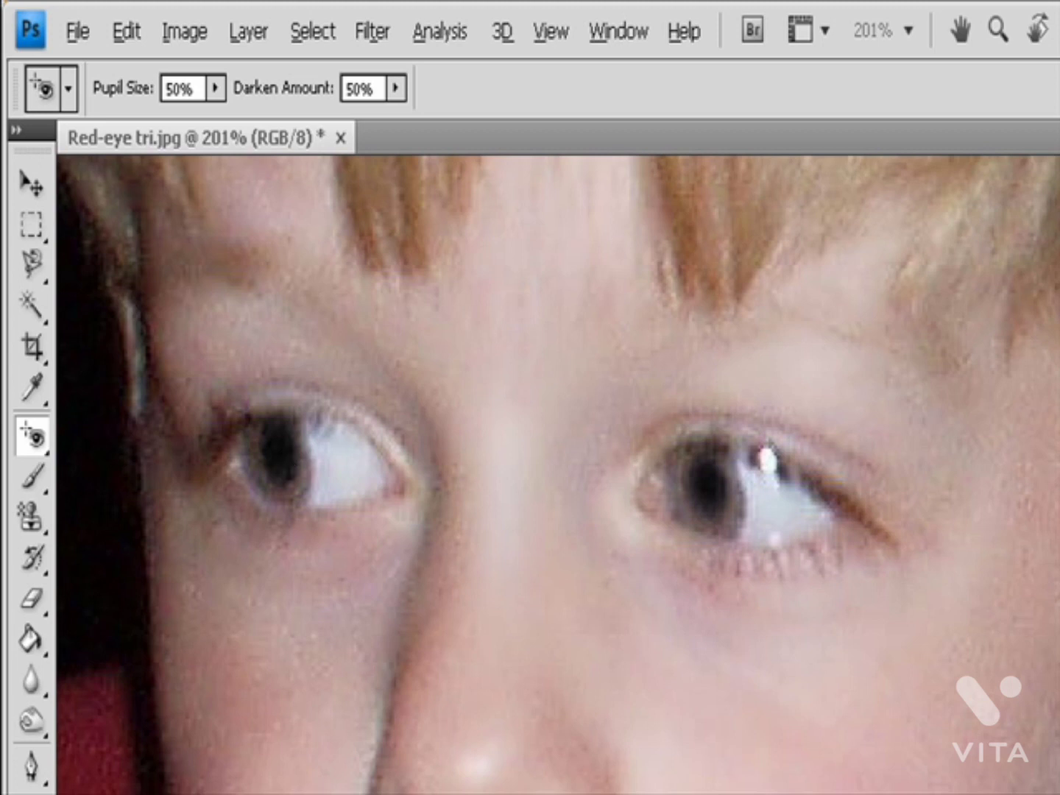
# Step: Remove the red-eye from both of the baby's eyes with the Red Eye tool
pyautogui.hscroll(10, 557, 474)
pyautogui.scroll(-5, 557, 474)
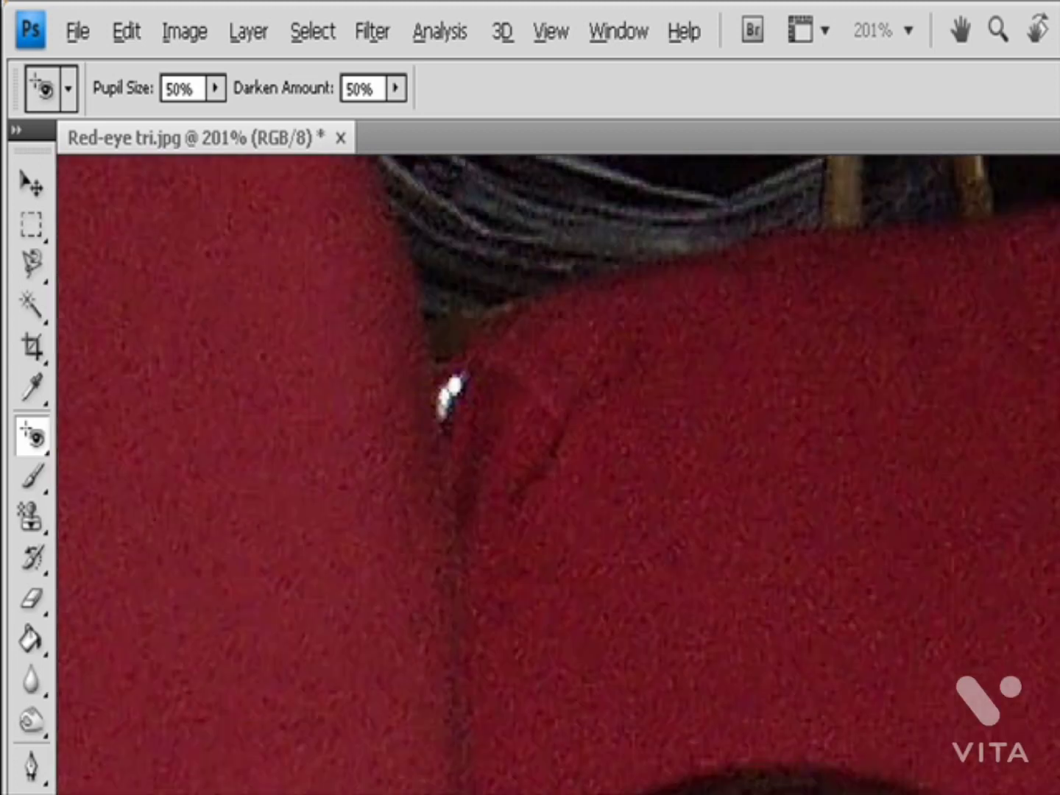
pyautogui.scroll(-3, 557, 473)
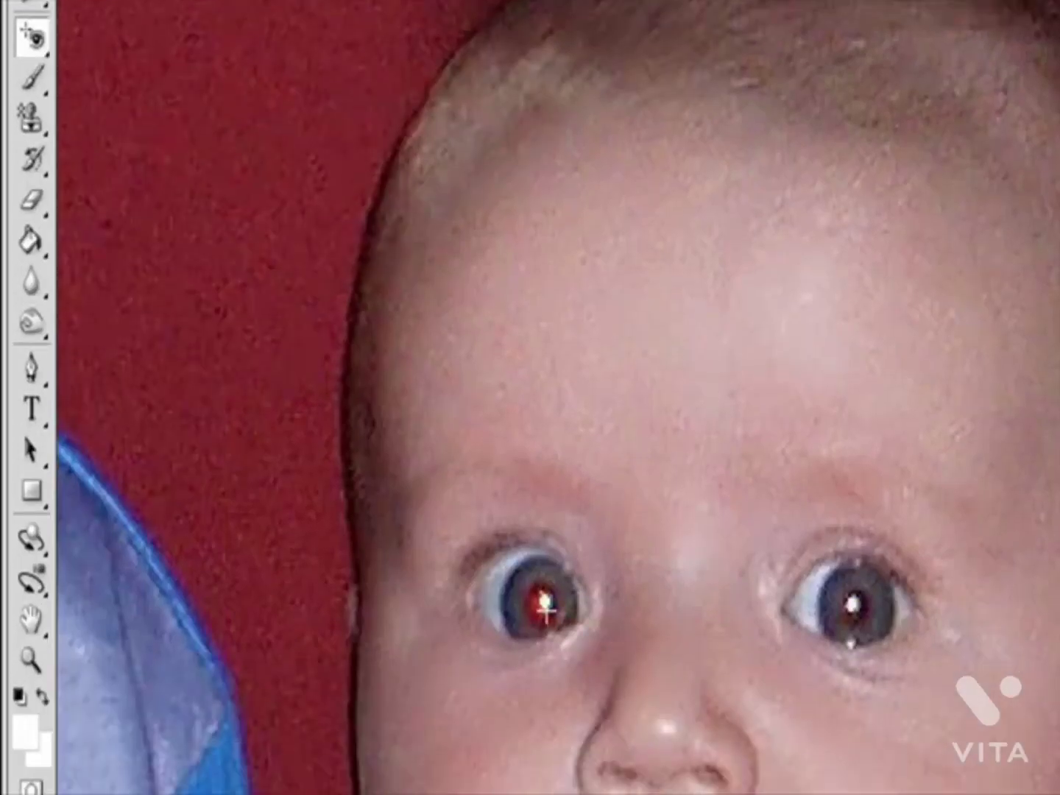
pyautogui.click(538, 584)
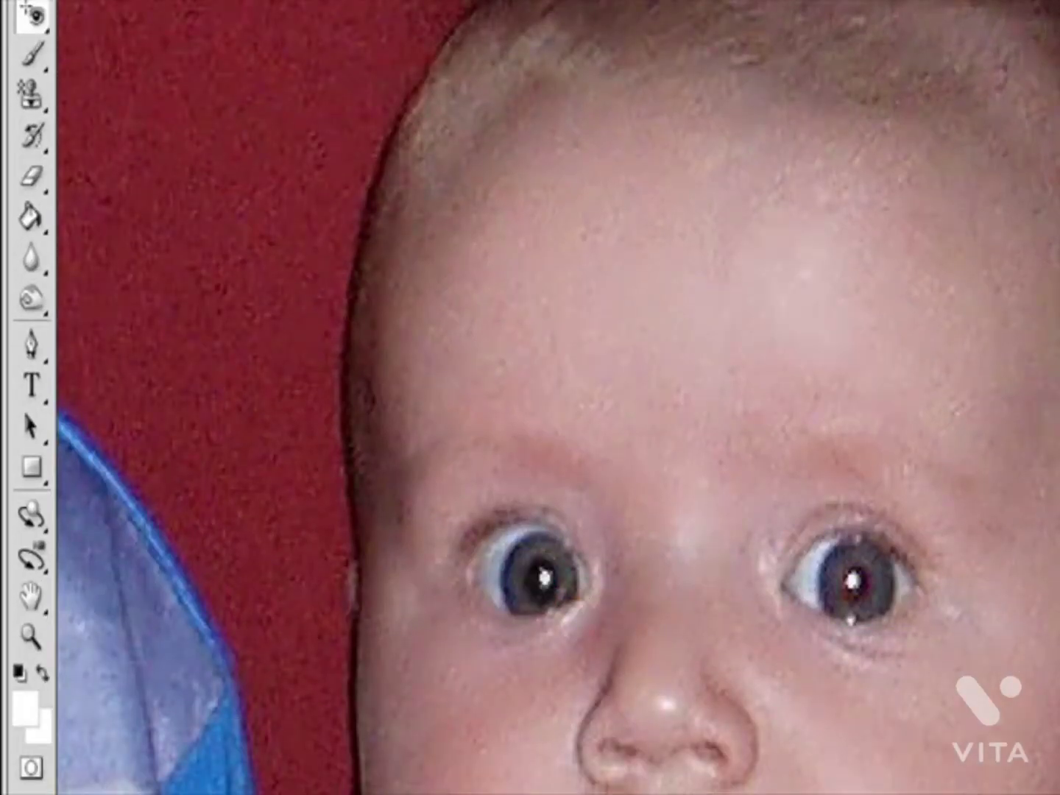
pyautogui.click(844, 580)
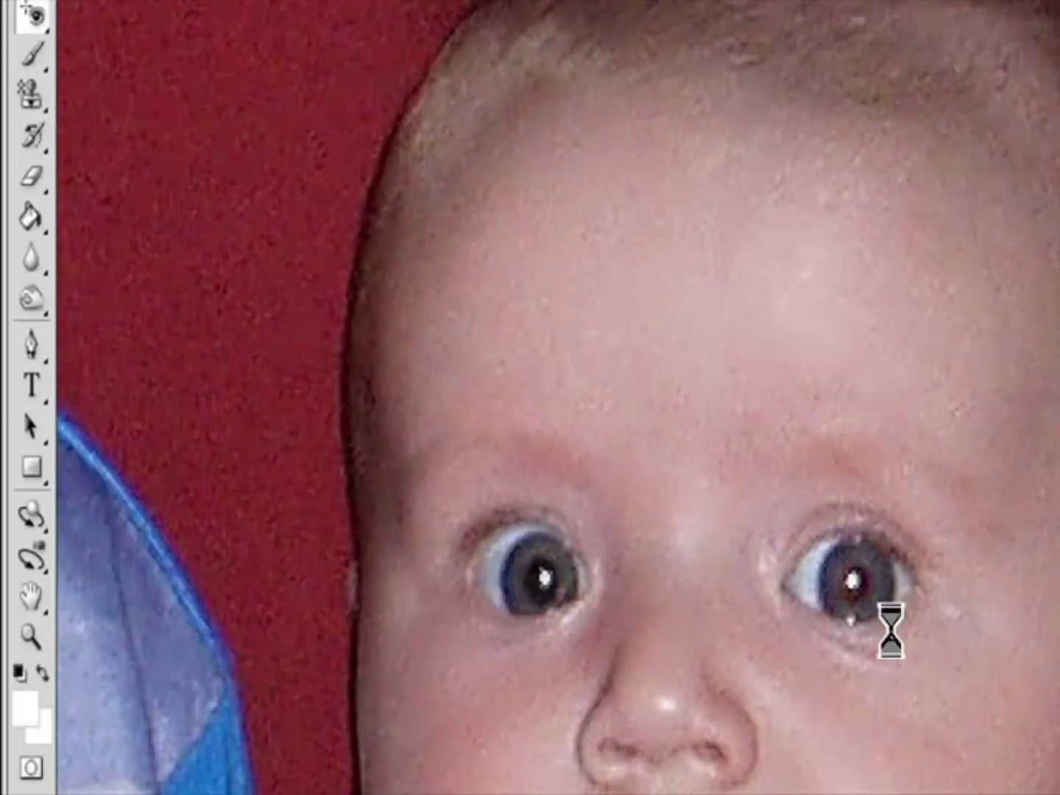
# Step: Remove the red-eye from both eyes of the child in the plain blue shirt with the Red Eye tool
pyautogui.hscroll(10, 557, 398)
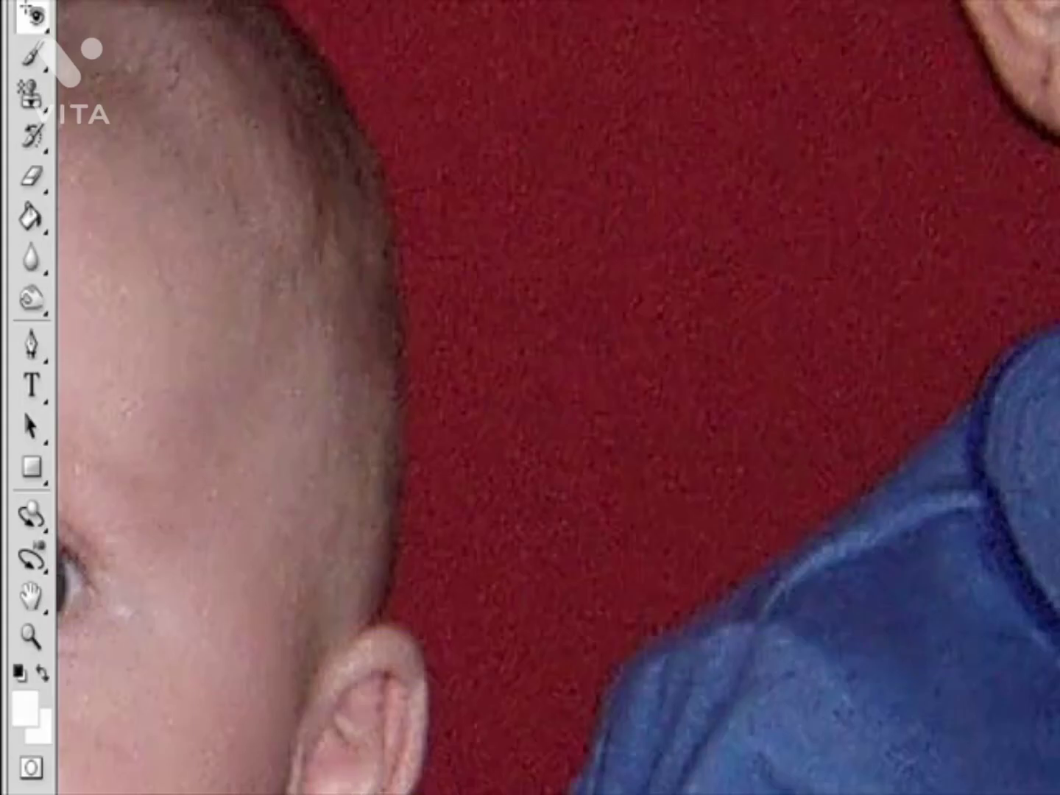
pyautogui.scroll(5, 559, 397)
pyautogui.scroll(3, 558, 471)
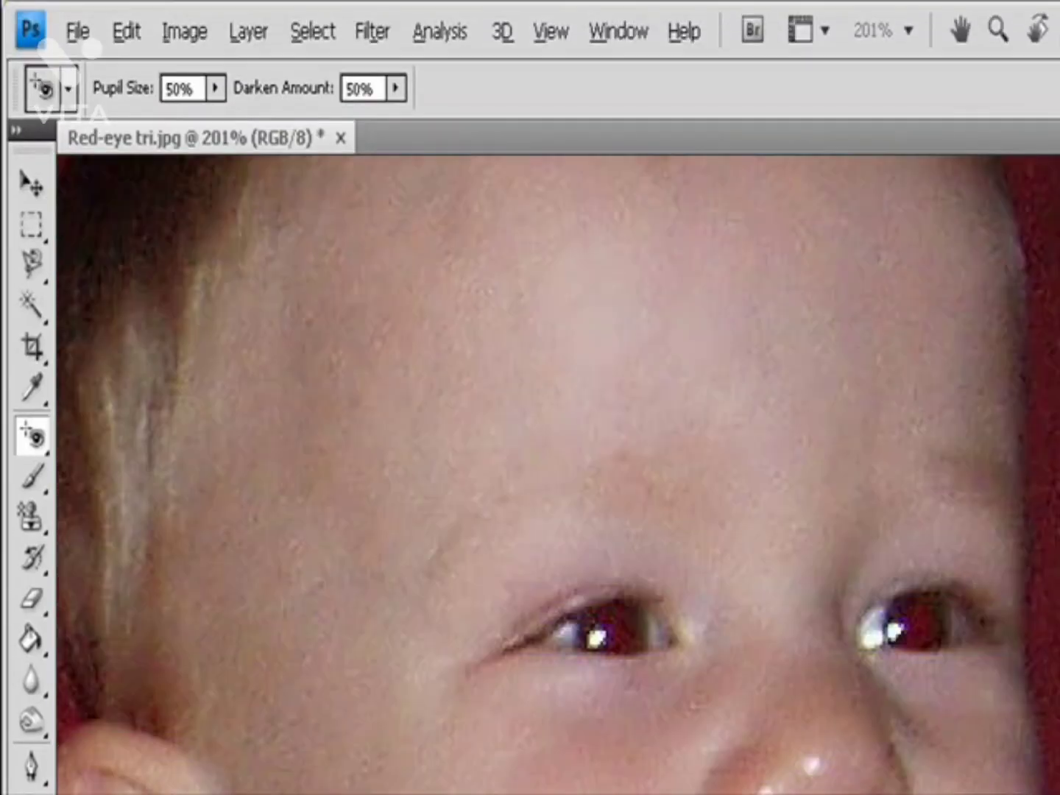
pyautogui.click(611, 632)
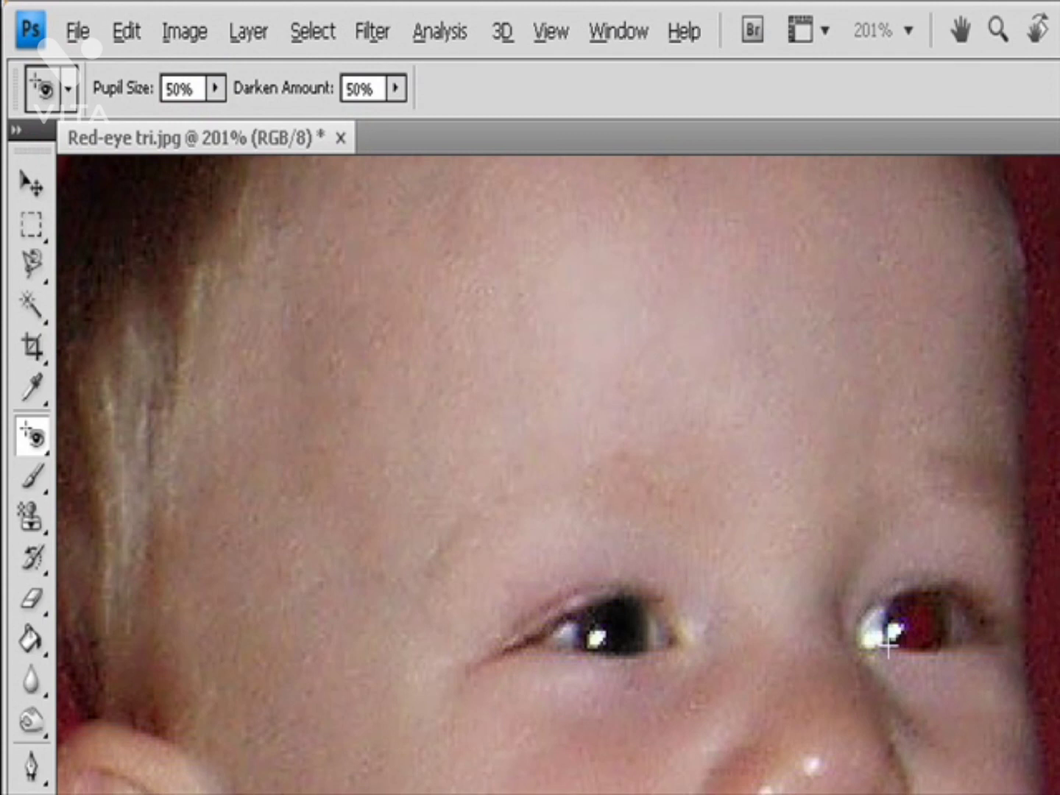
pyautogui.click(917, 625)
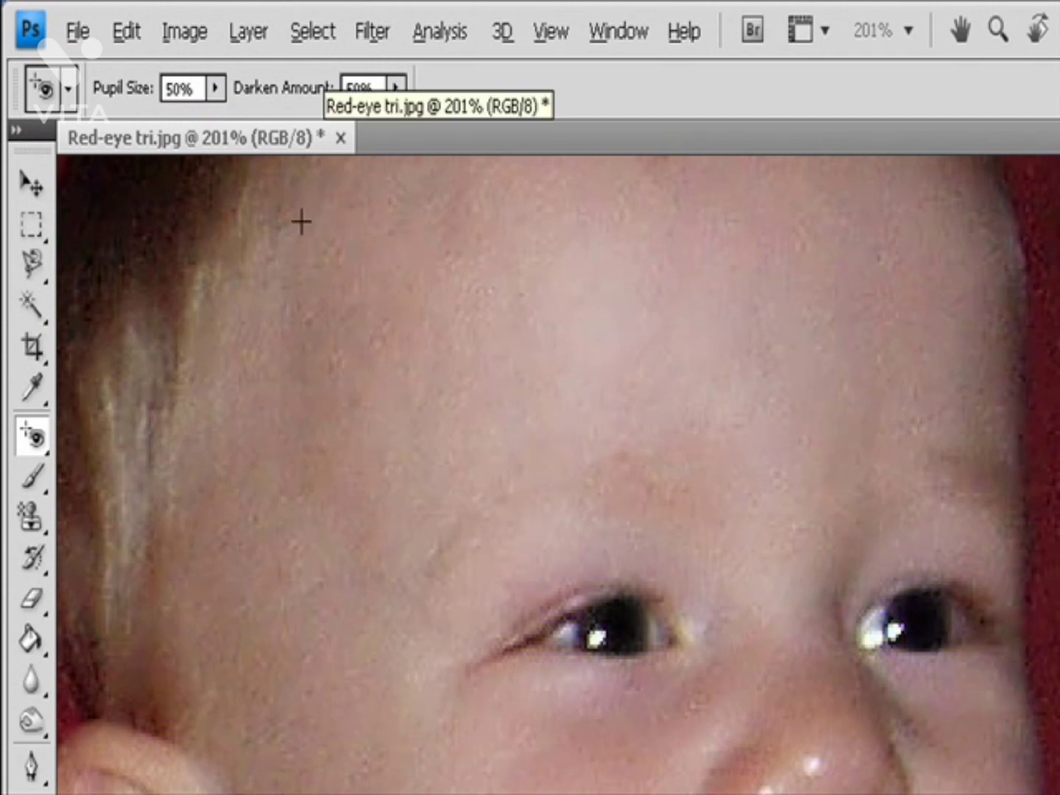
# Step: Set the Red Eye tool's darken amount to 100% and apply it to the enlarged child's eye farther from the red background
pyautogui.click(215, 90)
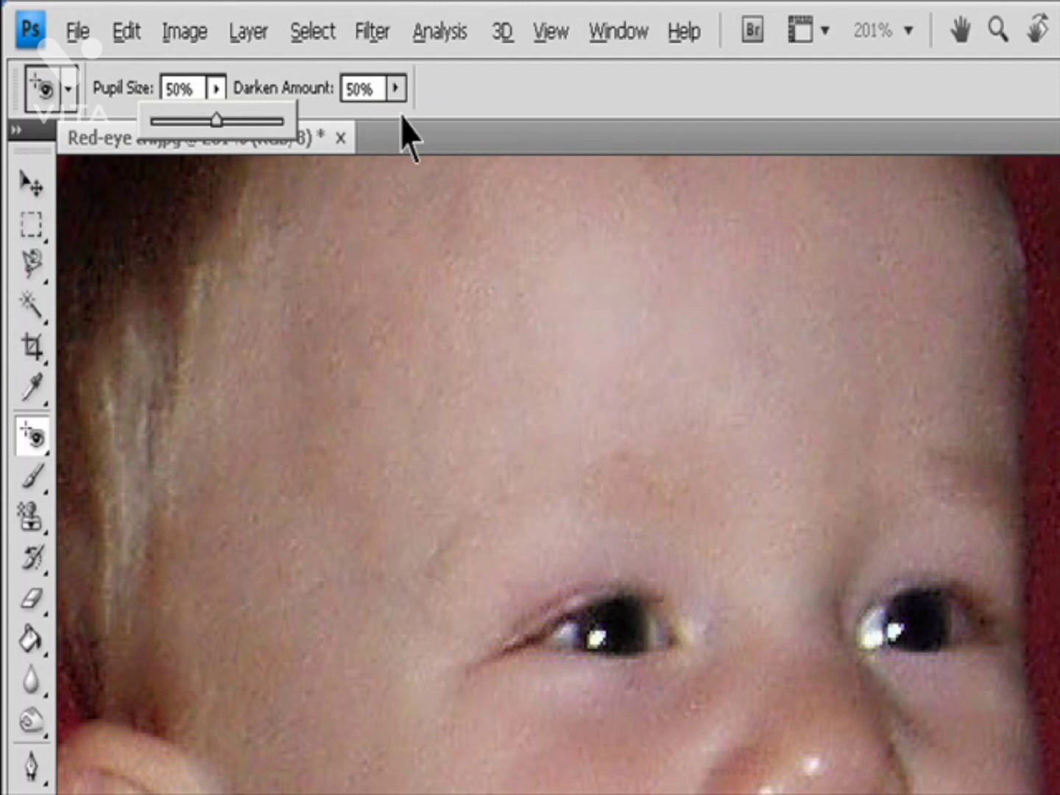
pyautogui.click(396, 89)
pyautogui.moveTo(391, 125); pyautogui.dragTo(560, 185)
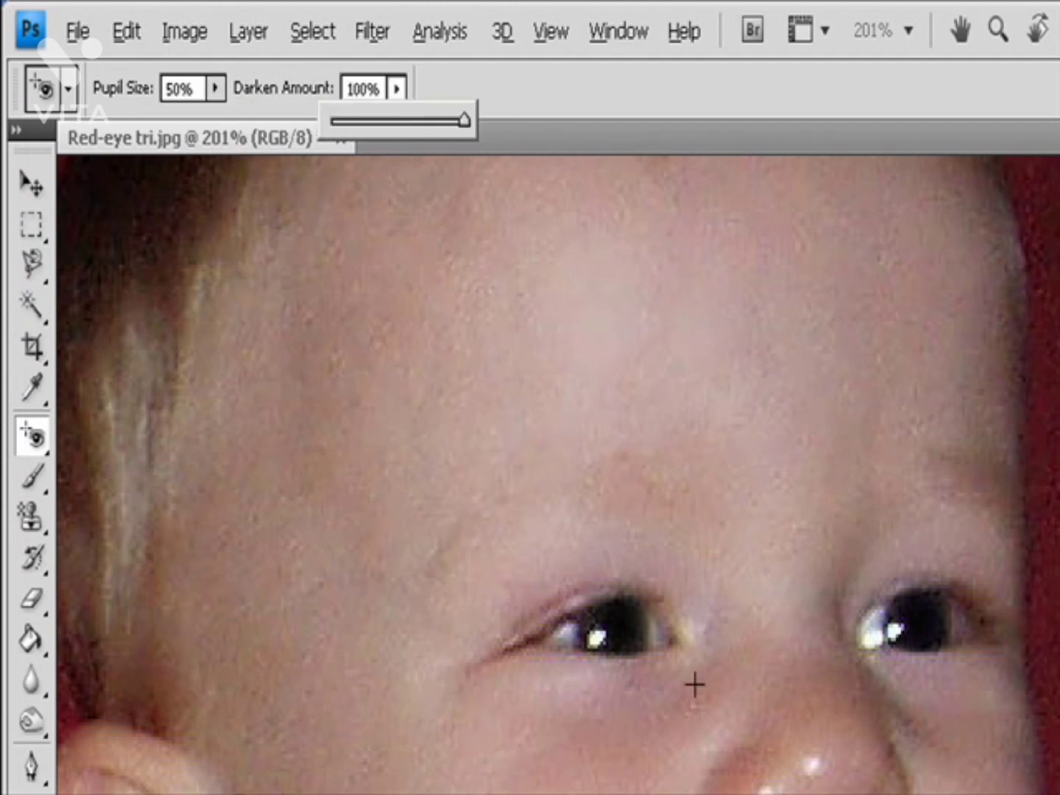
pyautogui.click(615, 636)
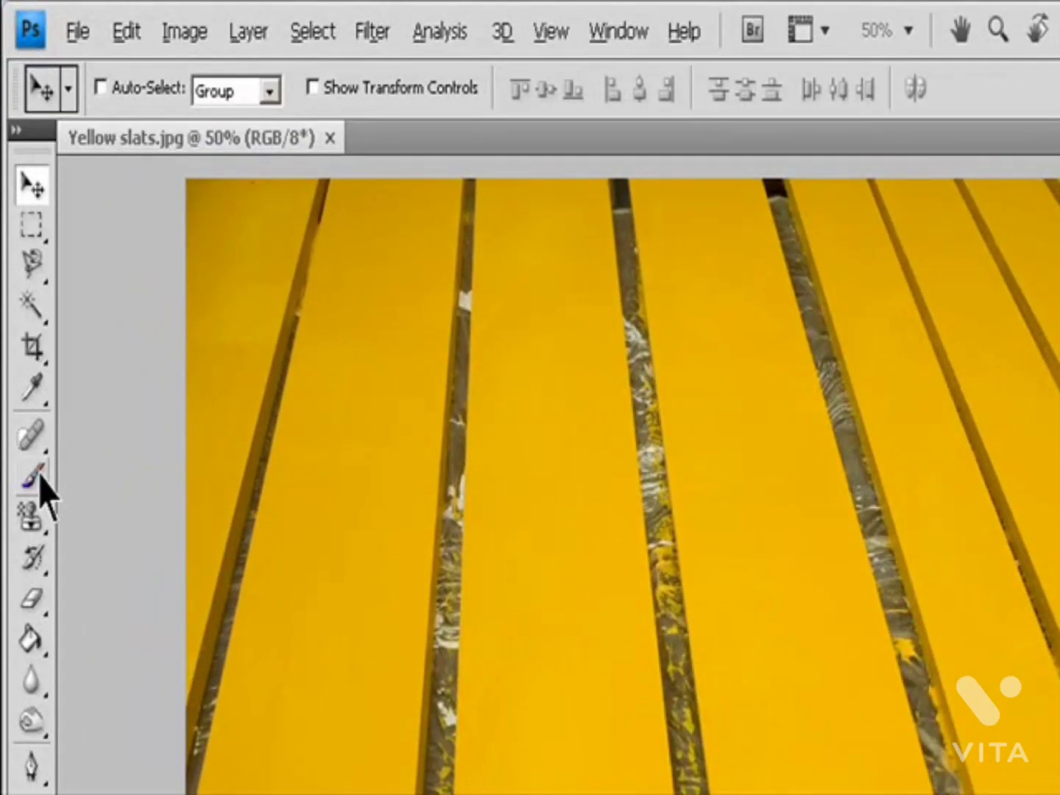
# Step: Activate the Color Replacement tool in Color mode and look through its Limits and Tolerance options
pyautogui.click(41, 476)
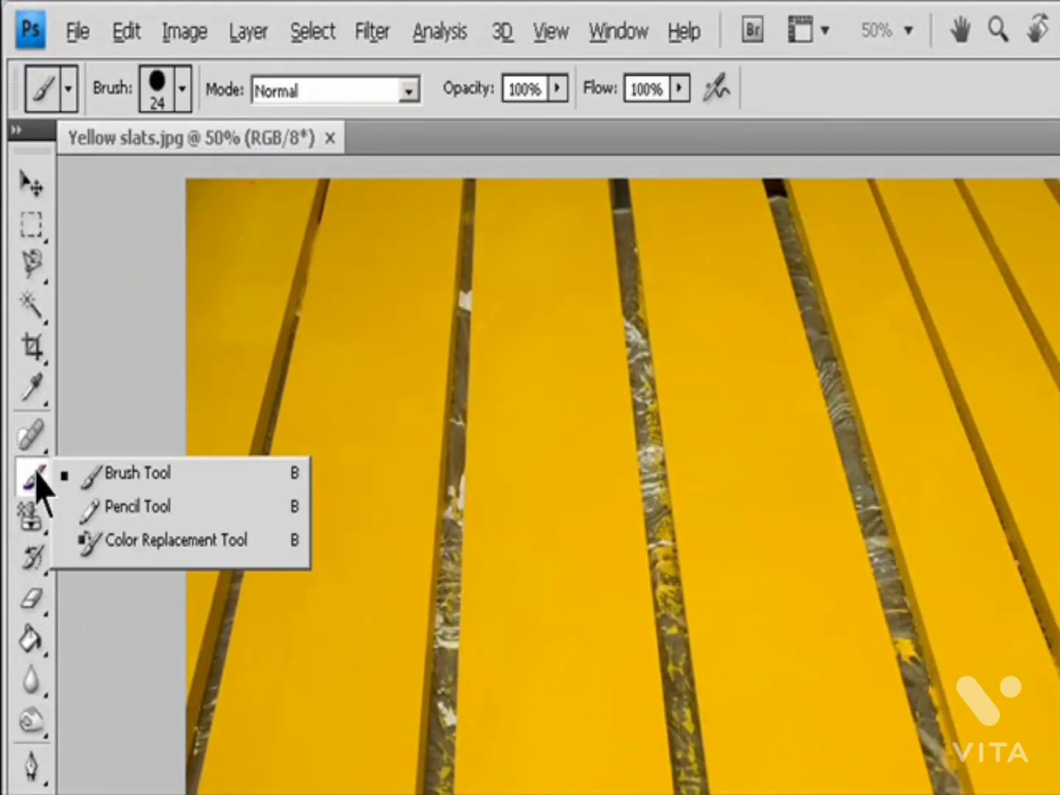
pyautogui.click(123, 541)
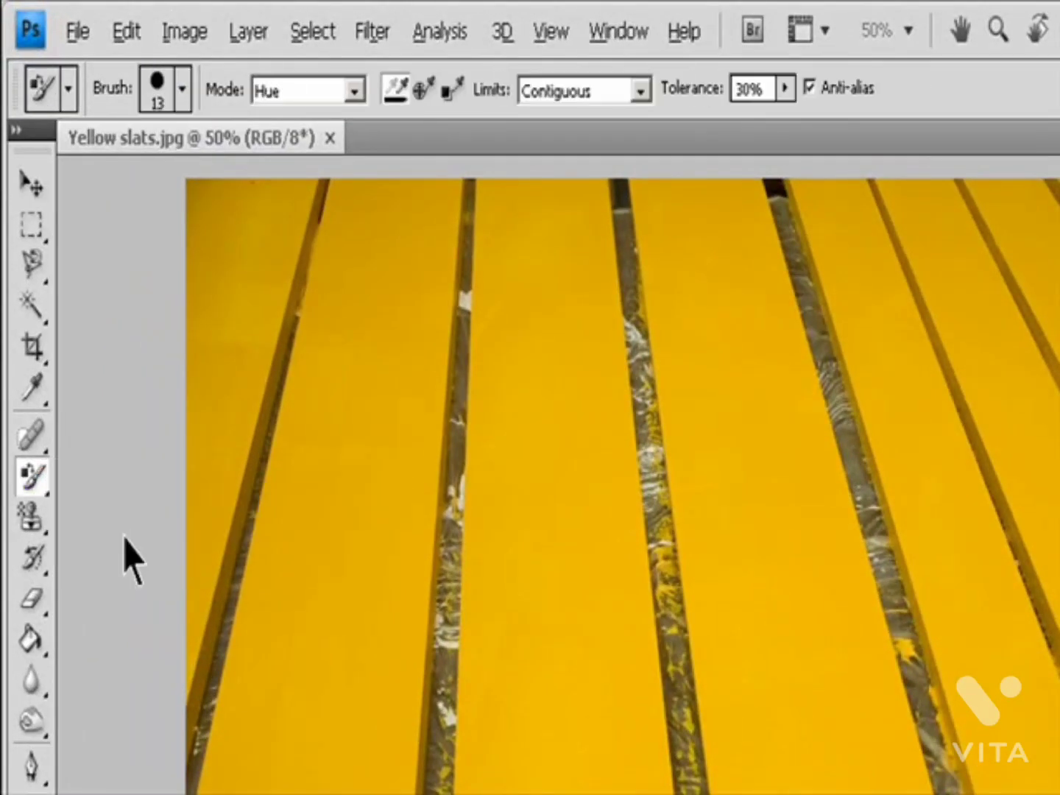
pyautogui.click(355, 91)
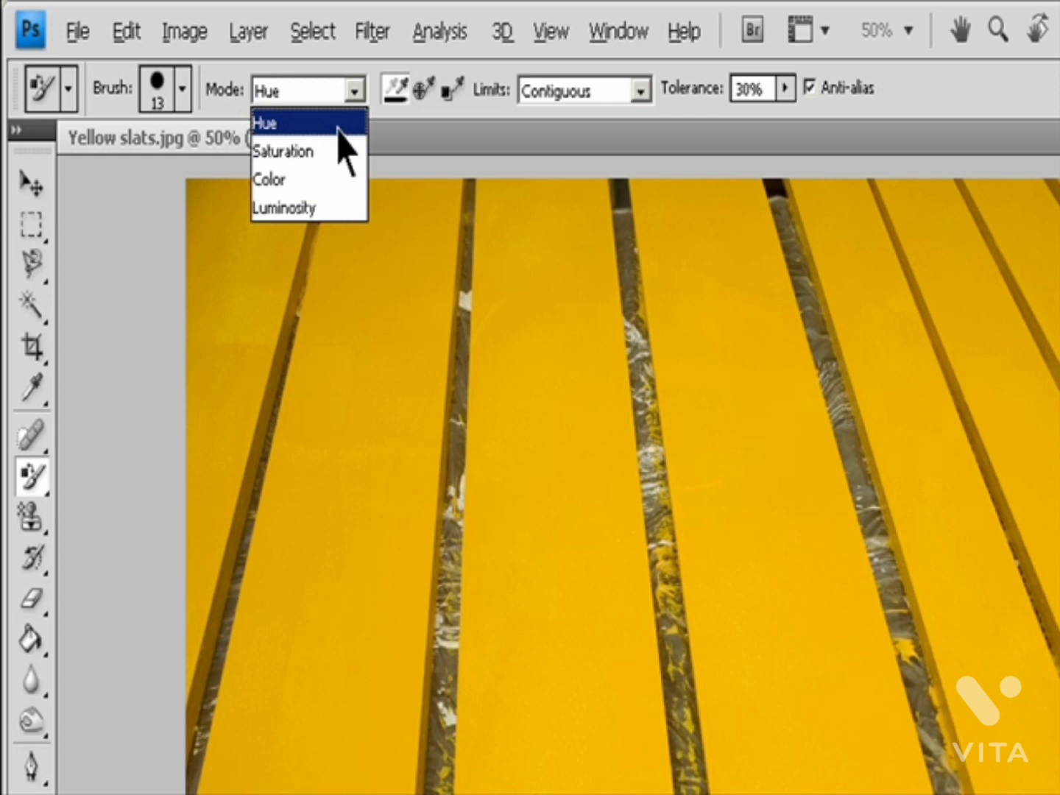
pyautogui.click(336, 179)
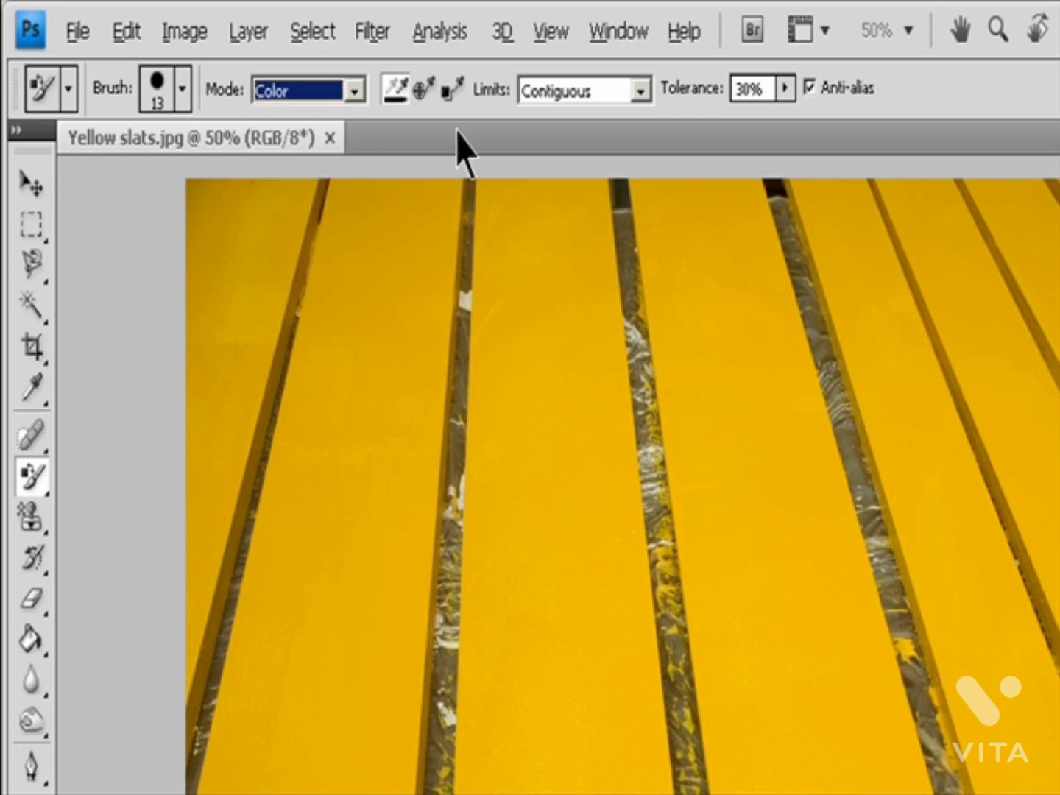
pyautogui.click(642, 89)
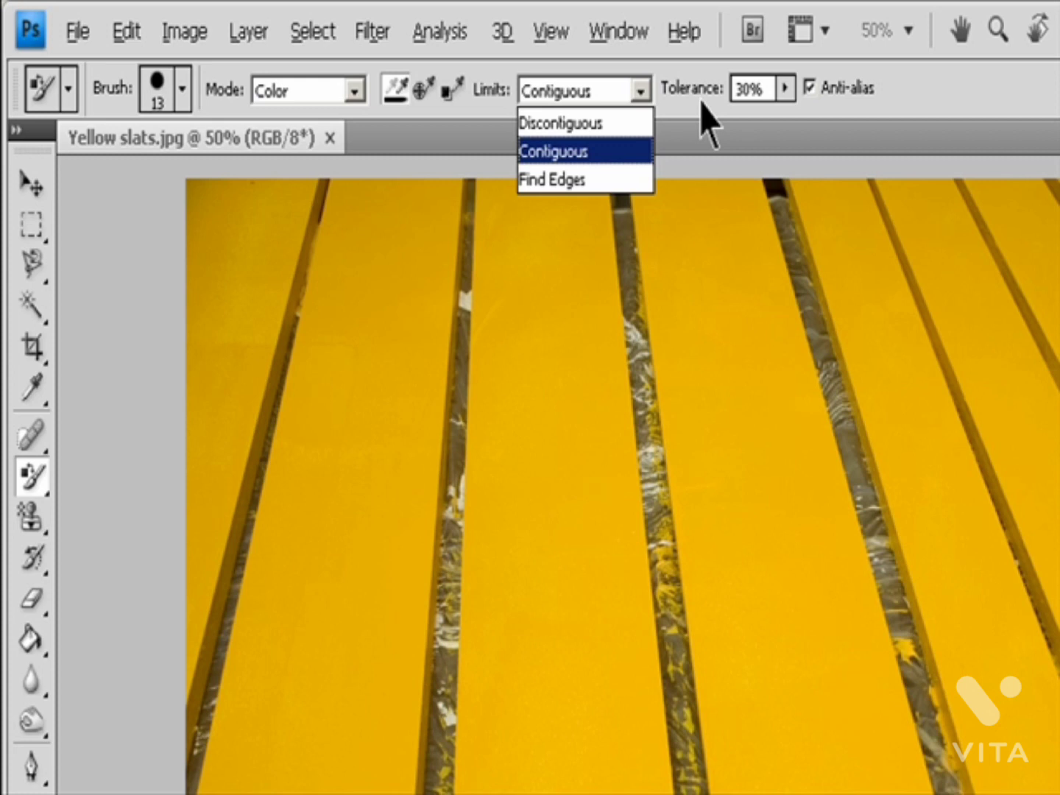
pyautogui.click(786, 92)
pyautogui.click(786, 89)
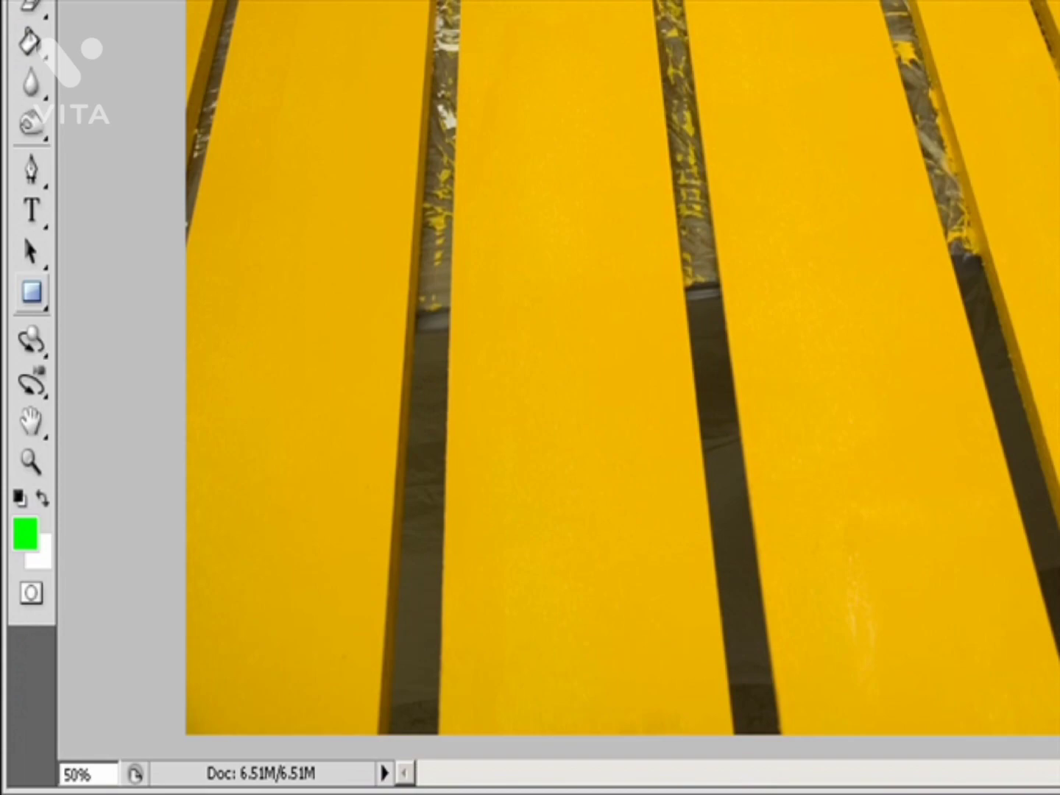
# Step: Set the foreground colour to dark green (#165408) and paint a stroke over a yellow slat with the Color Replacement tool
pyautogui.click(25, 533)
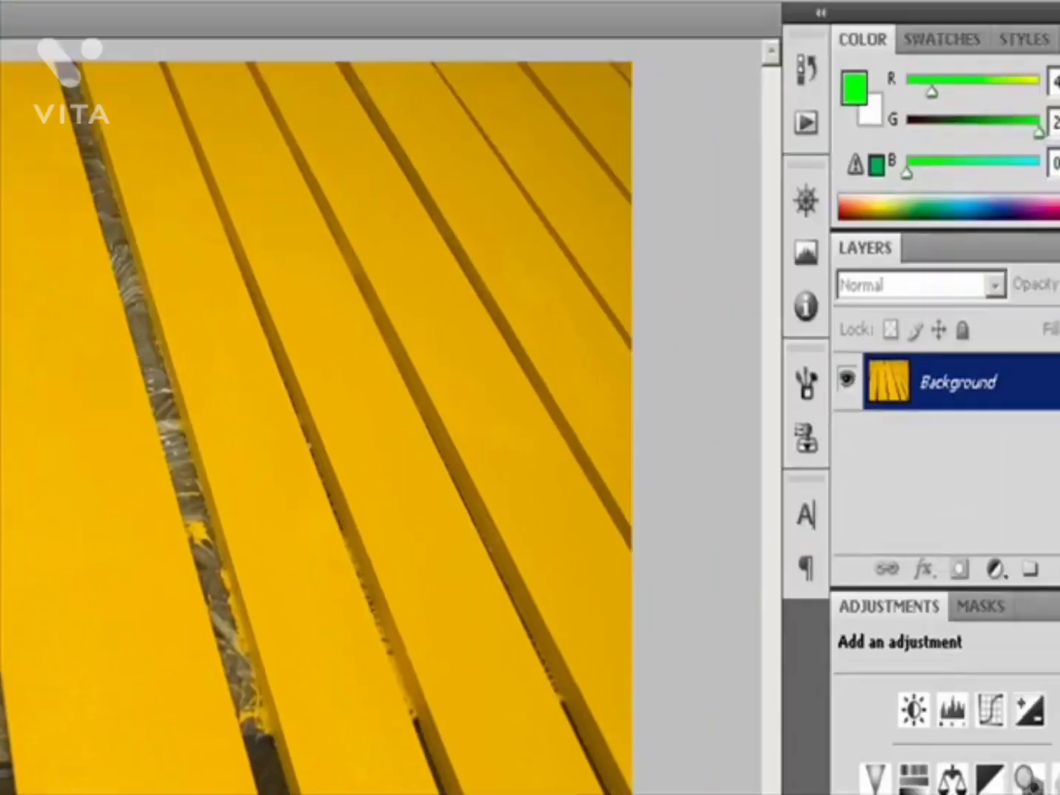
pyautogui.moveTo(368, 474); pyautogui.dragTo(392, 499)
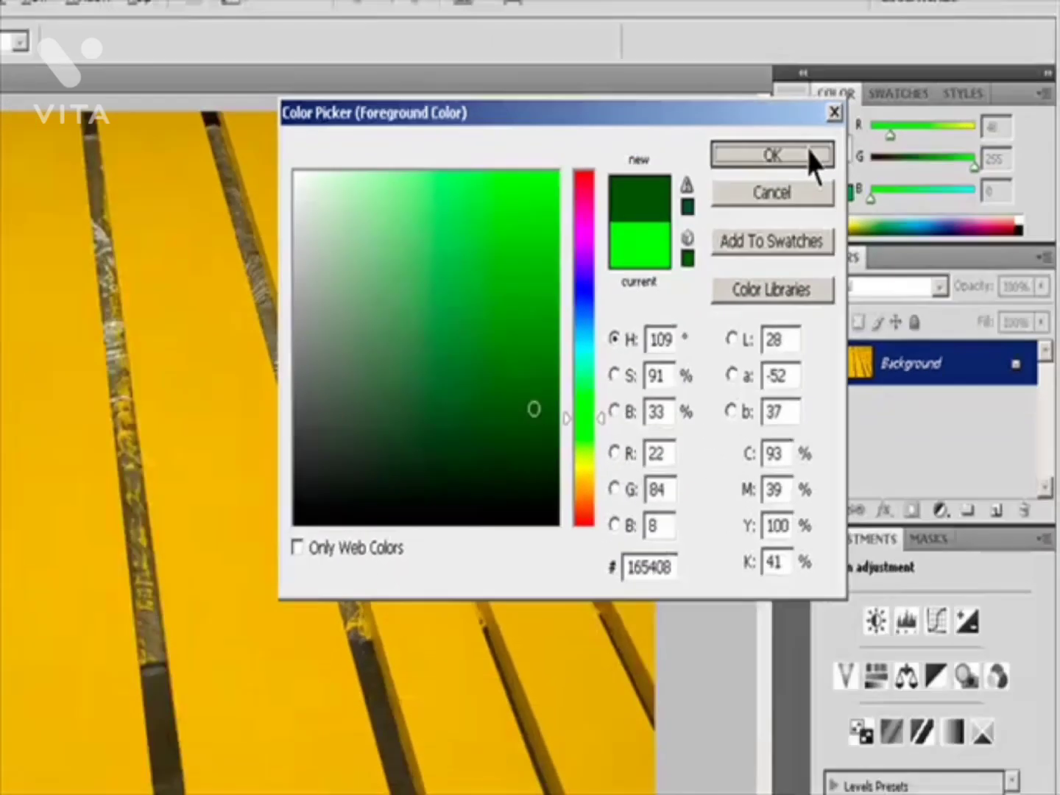
pyautogui.click(693, 175)
pyautogui.moveTo(466, 315)
pyautogui.mouseDown()
pyautogui.moveTo(441, 268)
pyautogui.moveTo(439, 309)
pyautogui.moveTo(426, 315)
pyautogui.moveTo(376, 213)
pyautogui.moveTo(378, 116)
pyautogui.moveTo(405, 267)
pyautogui.moveTo(378, 114)
pyautogui.moveTo(443, 196)
pyautogui.mouseUp()
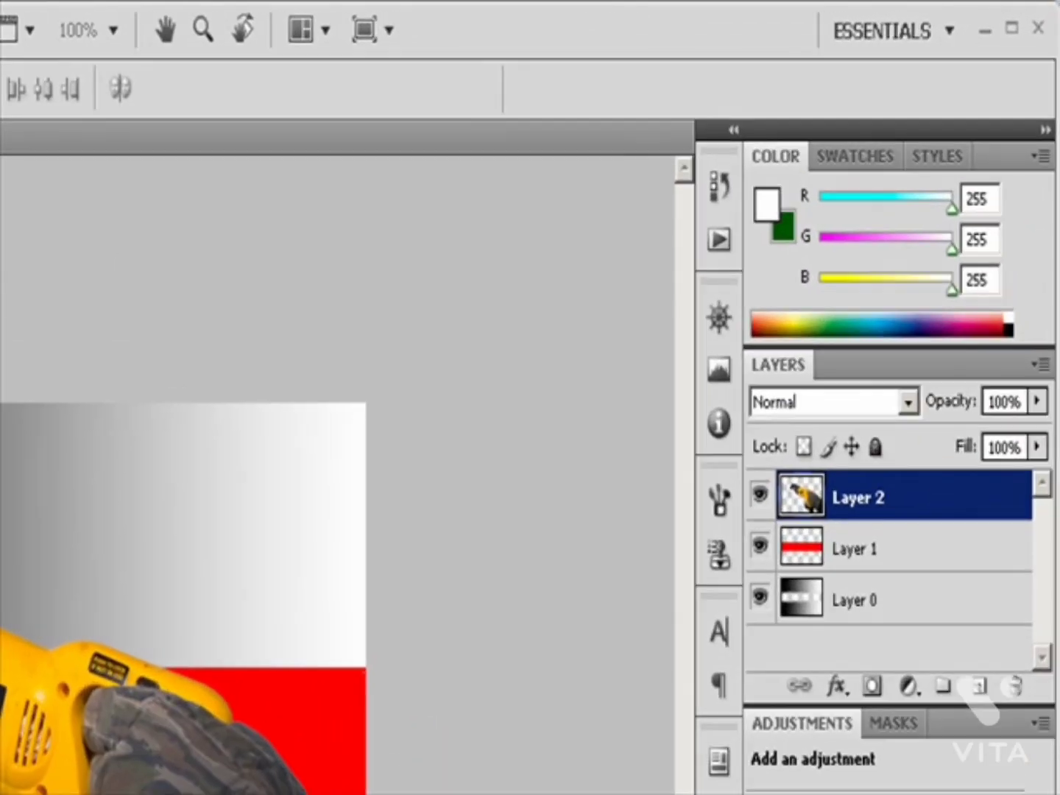
# Step: Partly lower the opacity of the saw layer, Layer 2, and set Layer 1's opacity to 20%
pyautogui.click(1036, 401)
pyautogui.moveTo(1037, 436); pyautogui.dragTo(994, 434)
pyautogui.click(858, 549)
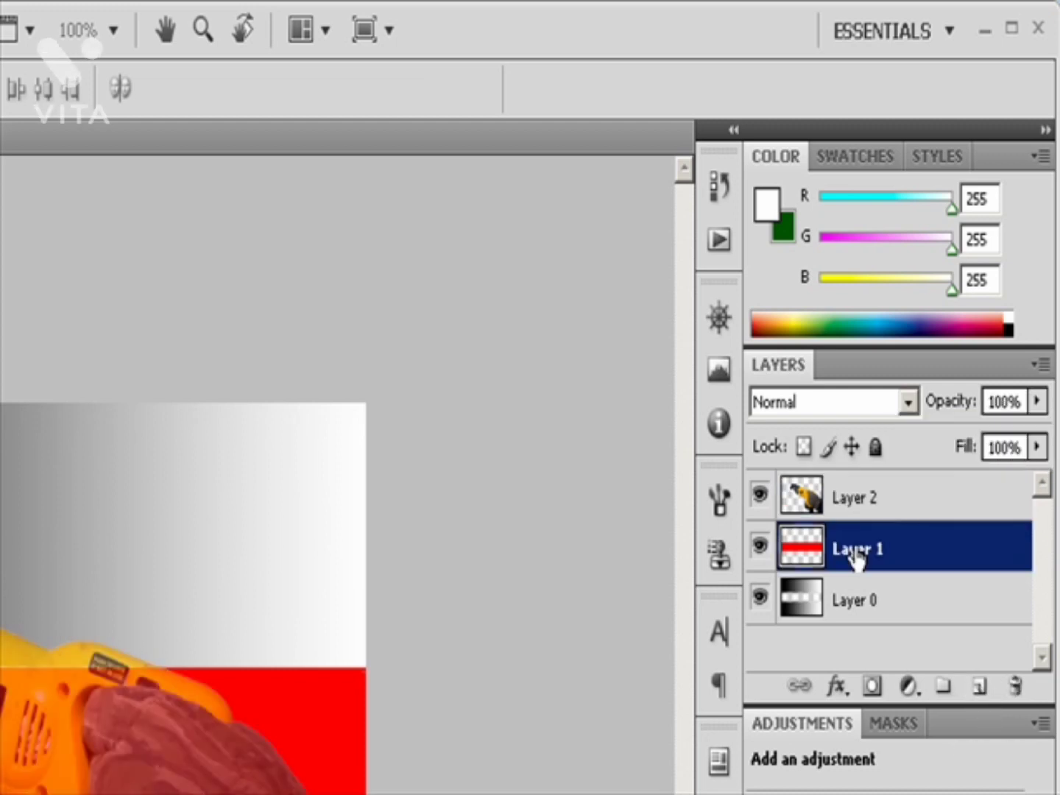
pyautogui.click(1037, 401)
pyautogui.click(976, 431)
pyautogui.moveTo(1016, 401); pyautogui.dragTo(909, 402)
pyautogui.write('10')
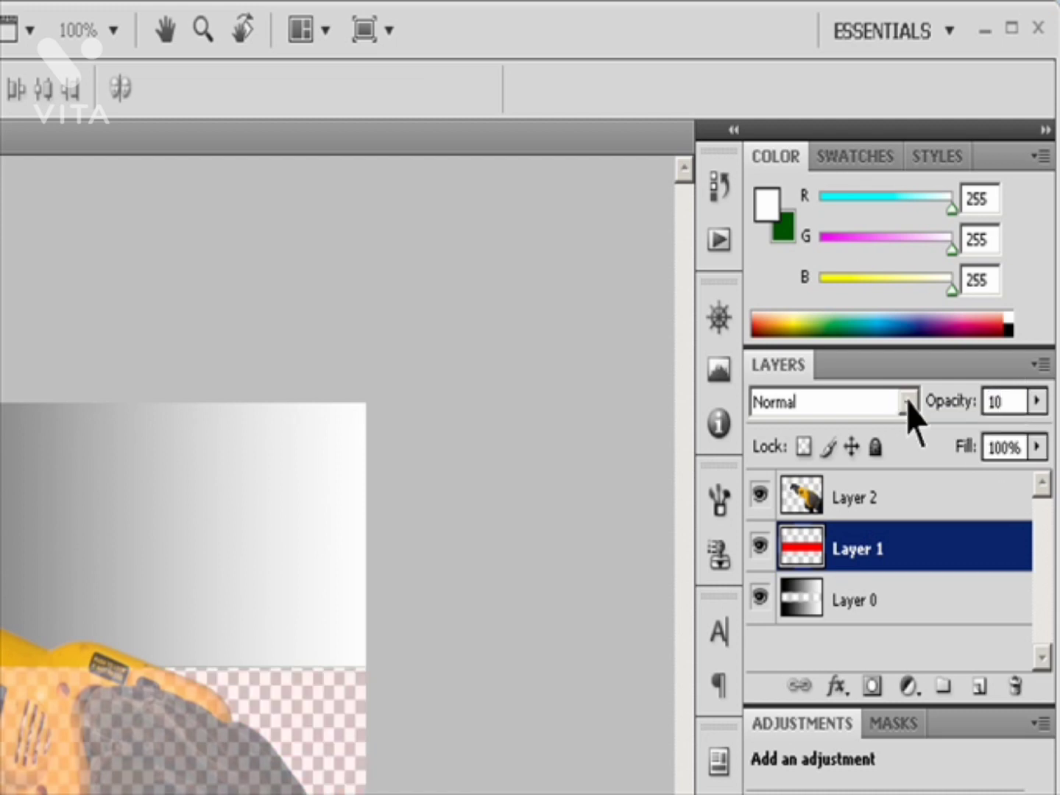
pyautogui.press('BackSpace')
pyautogui.press('BackSpace')
pyautogui.write('20')
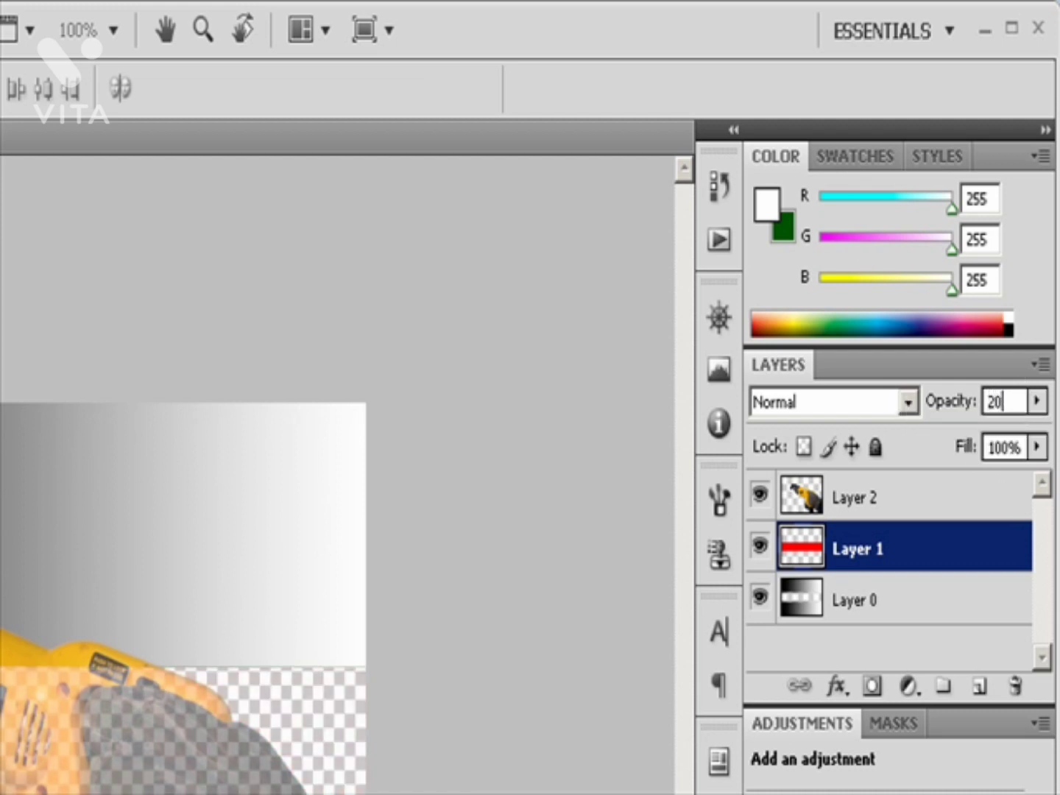
# Step: Try an opacity of 74% on the gradient layer, Layer 0, and return it to 100%
pyautogui.click(865, 593)
pyautogui.click(1037, 401)
pyautogui.moveTo(1033, 433); pyautogui.dragTo(1003, 436)
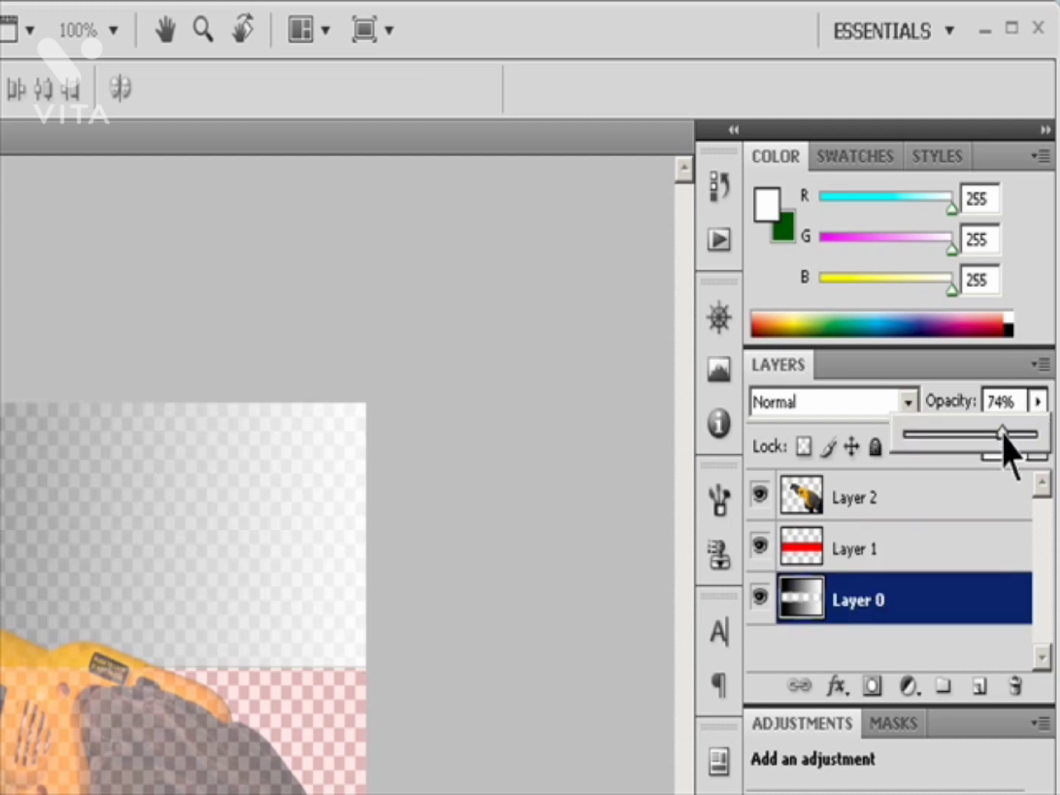
pyautogui.moveTo(1003, 436); pyautogui.dragTo(1037, 435)
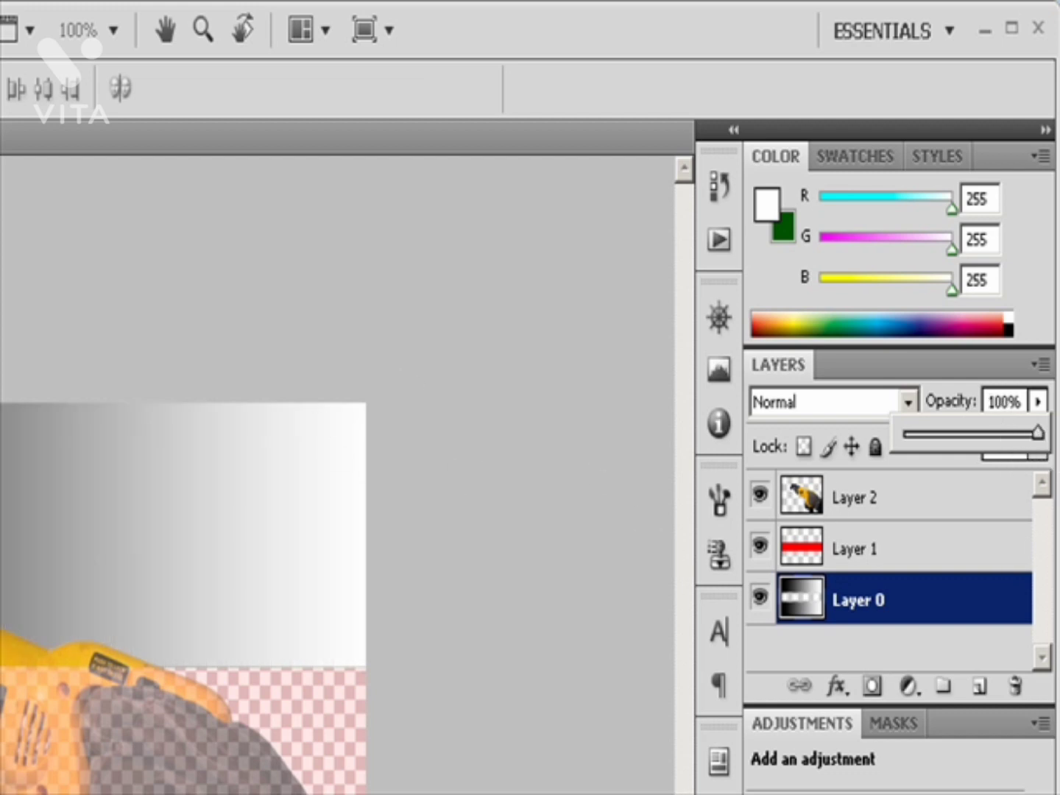
pyautogui.click(500, 515)
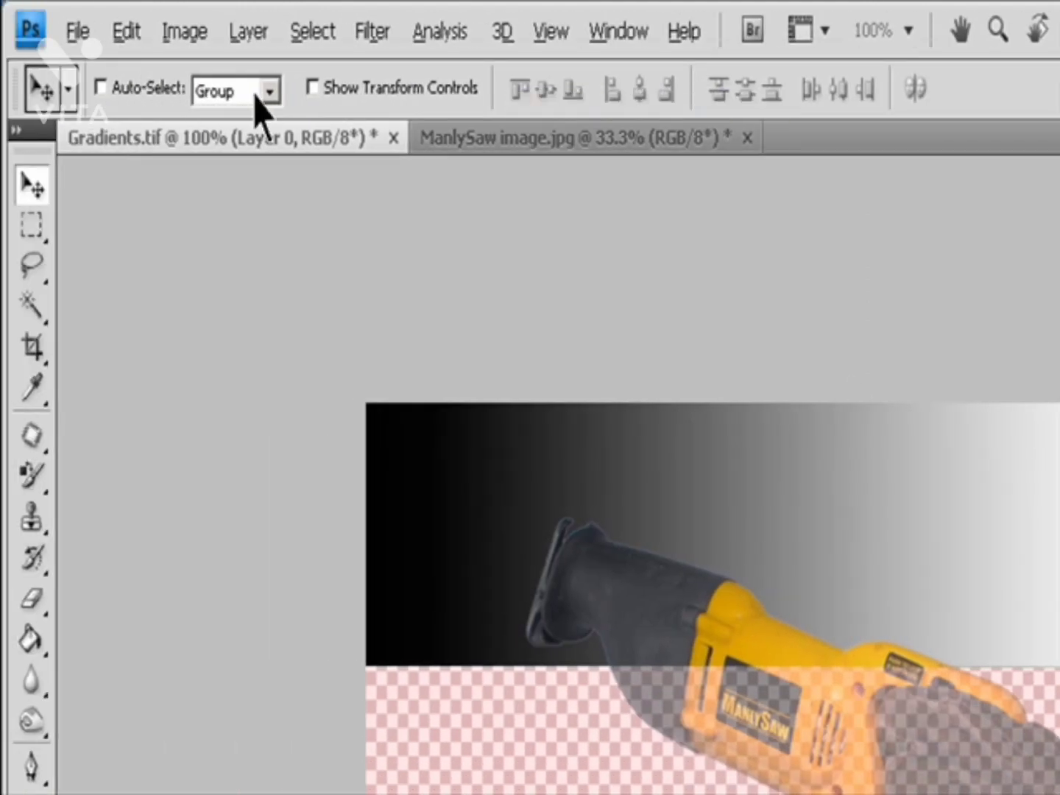
# Step: Set Layer 0's opacity to 67% through its Layer Style blending options
pyautogui.click(249, 31)
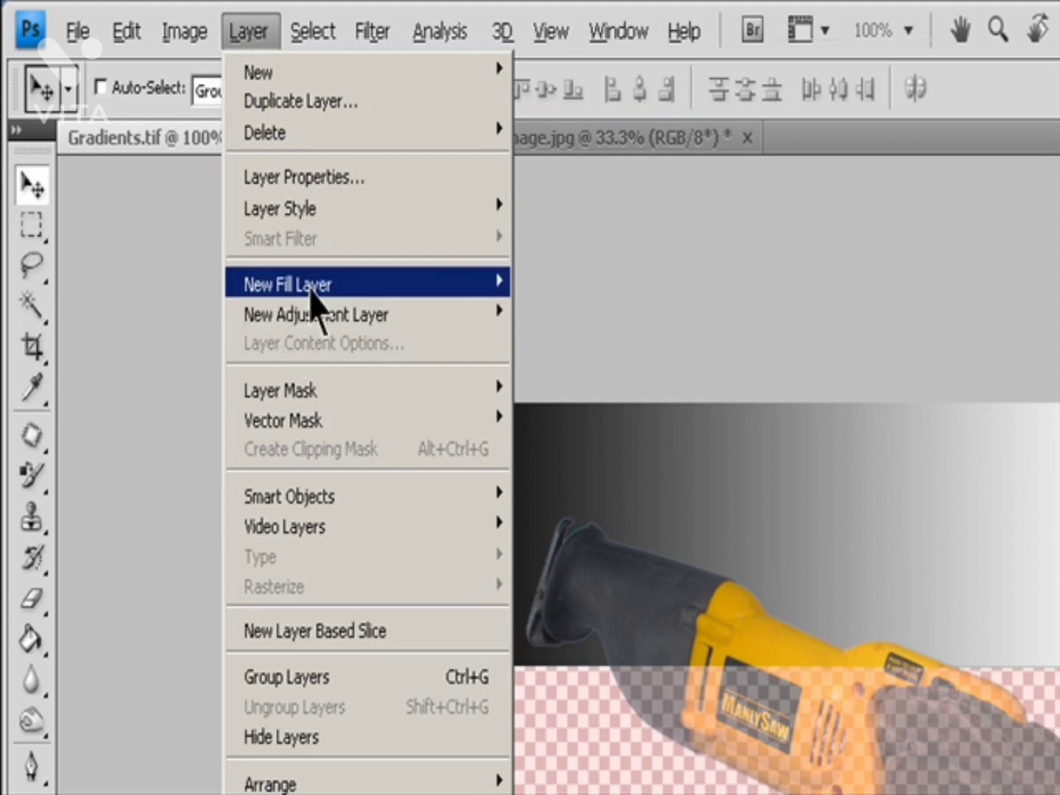
pyautogui.moveTo(313, 209)
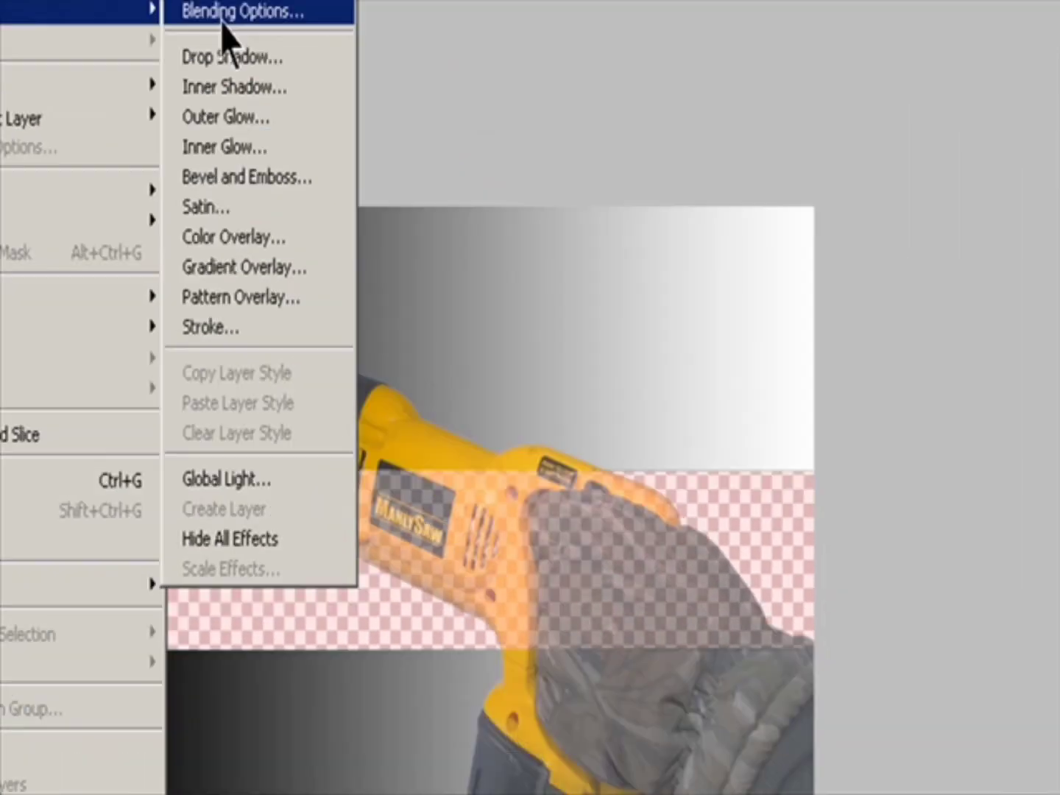
pyautogui.click(579, 209)
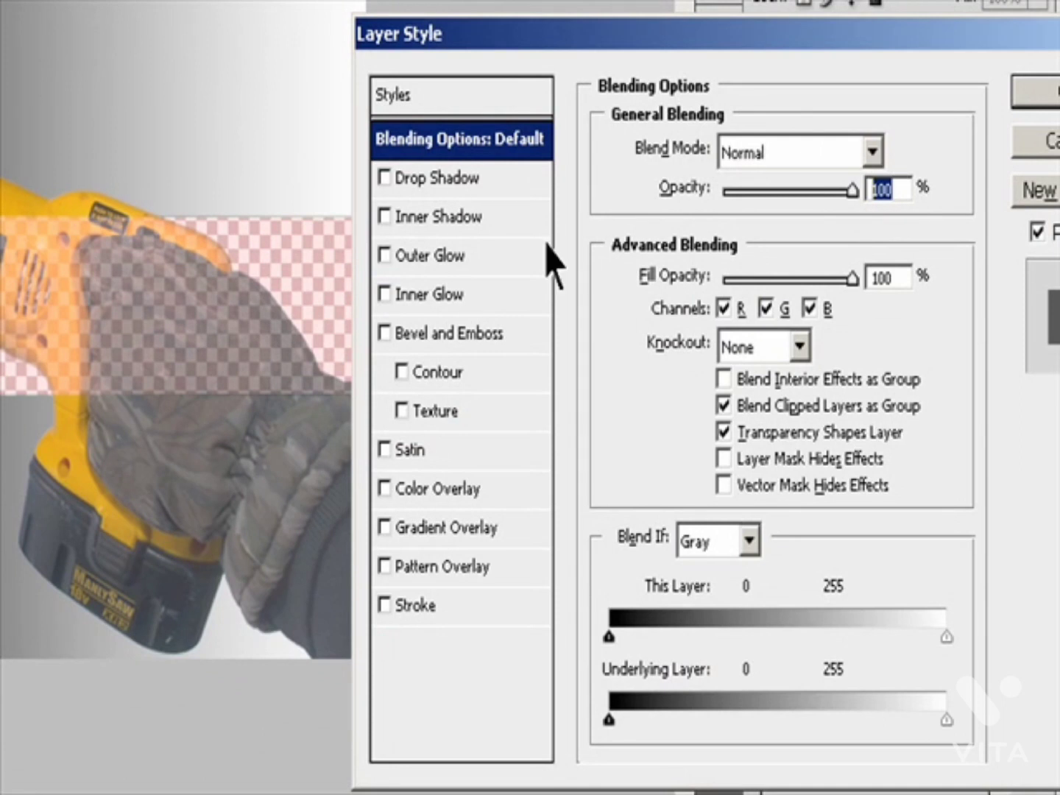
pyautogui.write('67')
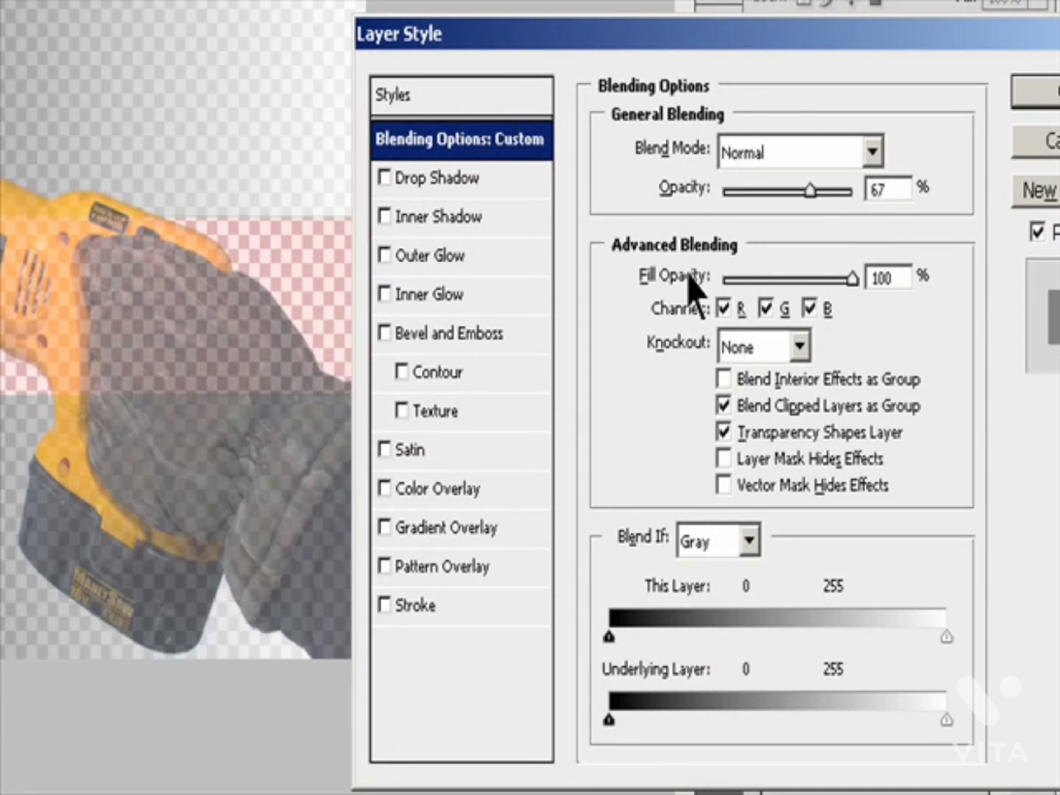
pyautogui.press('Return')
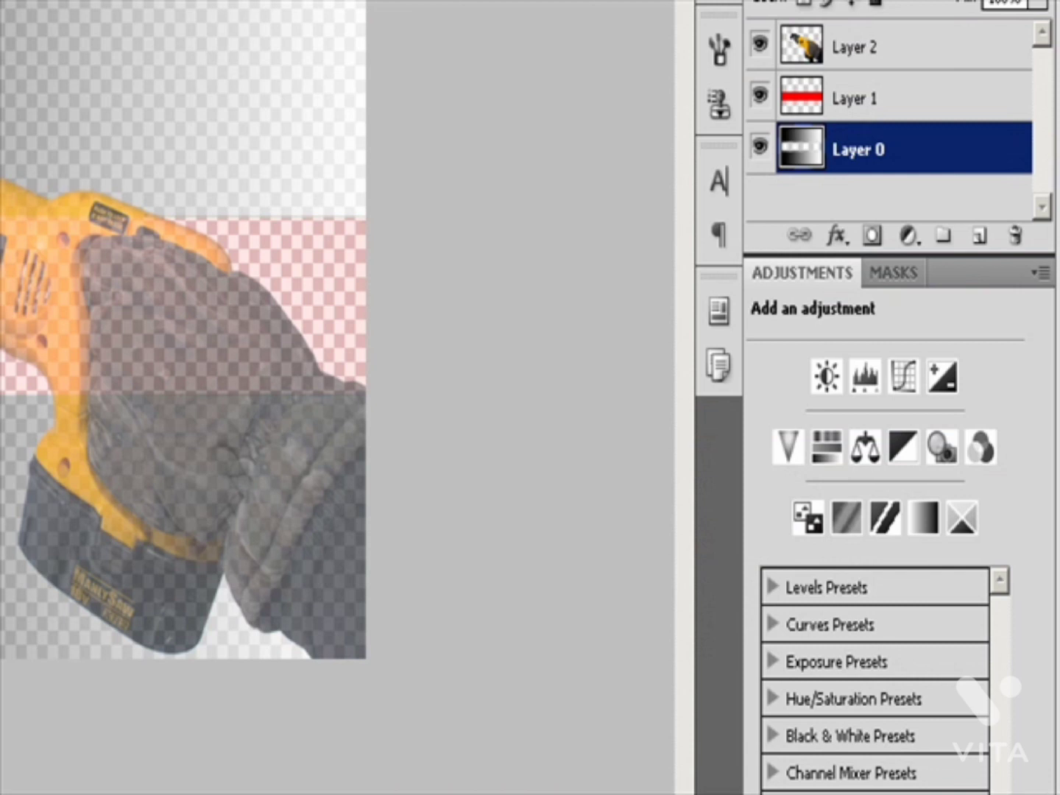
pyautogui.click(850, 55)
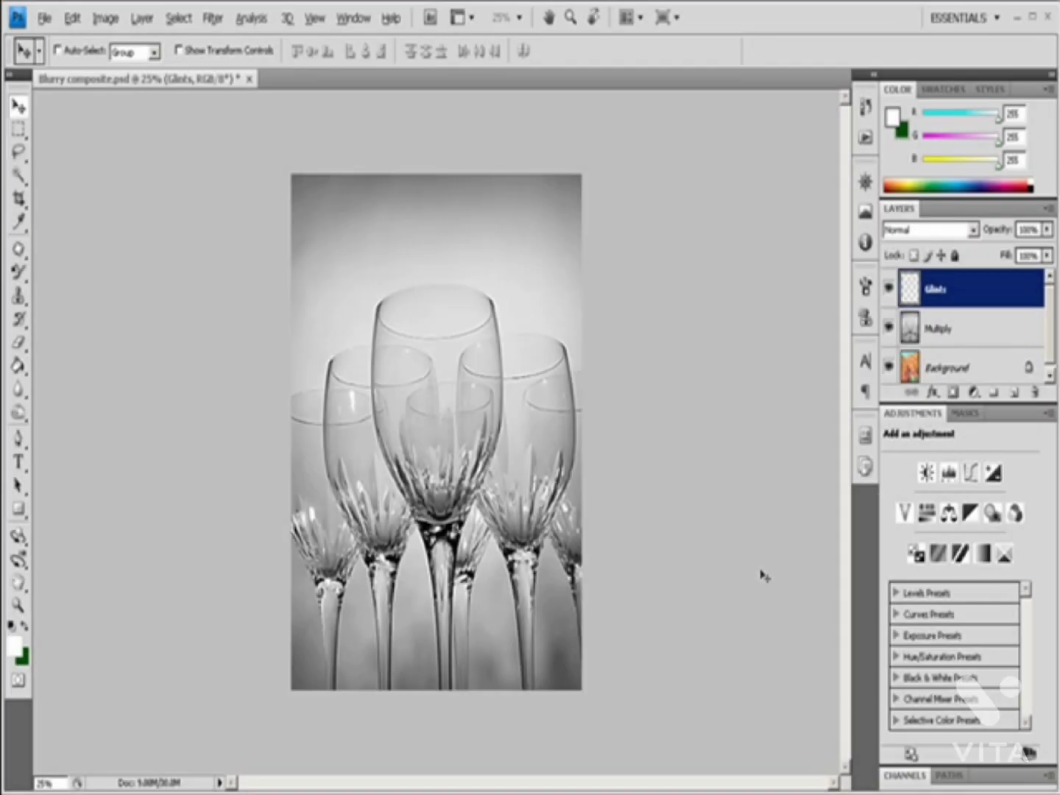
# Step: Select the Multiply layer and look through the available blend modes without choosing one
pyautogui.click(947, 335)
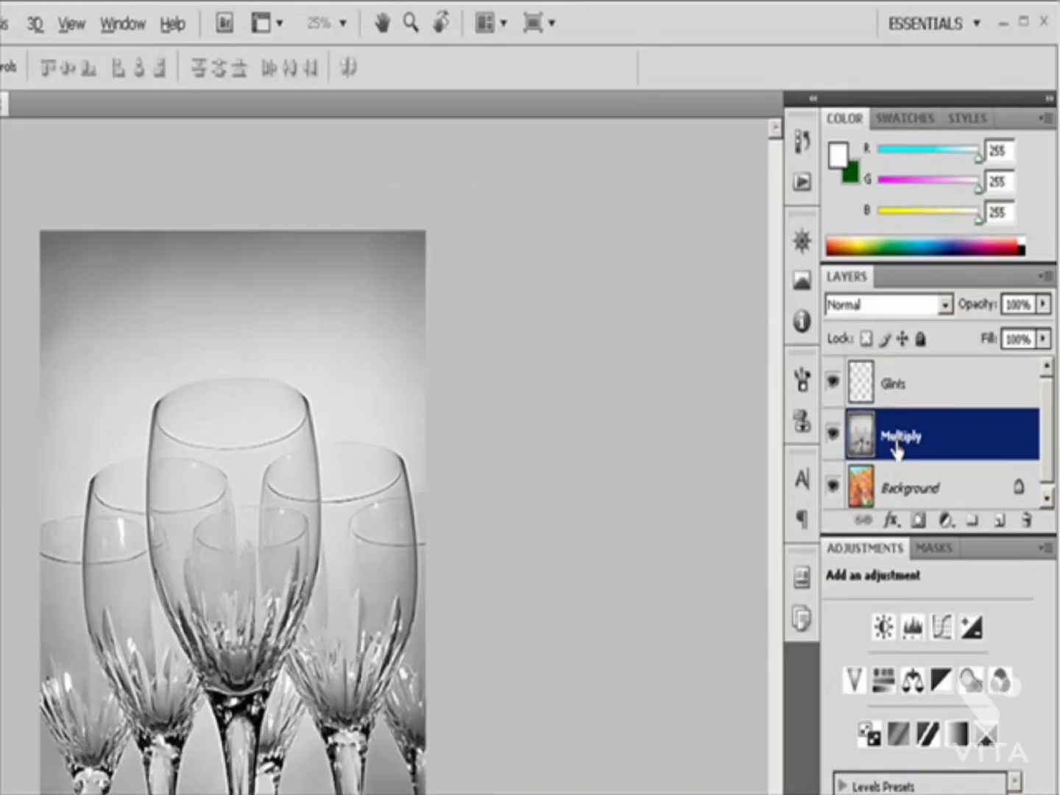
pyautogui.click(908, 402)
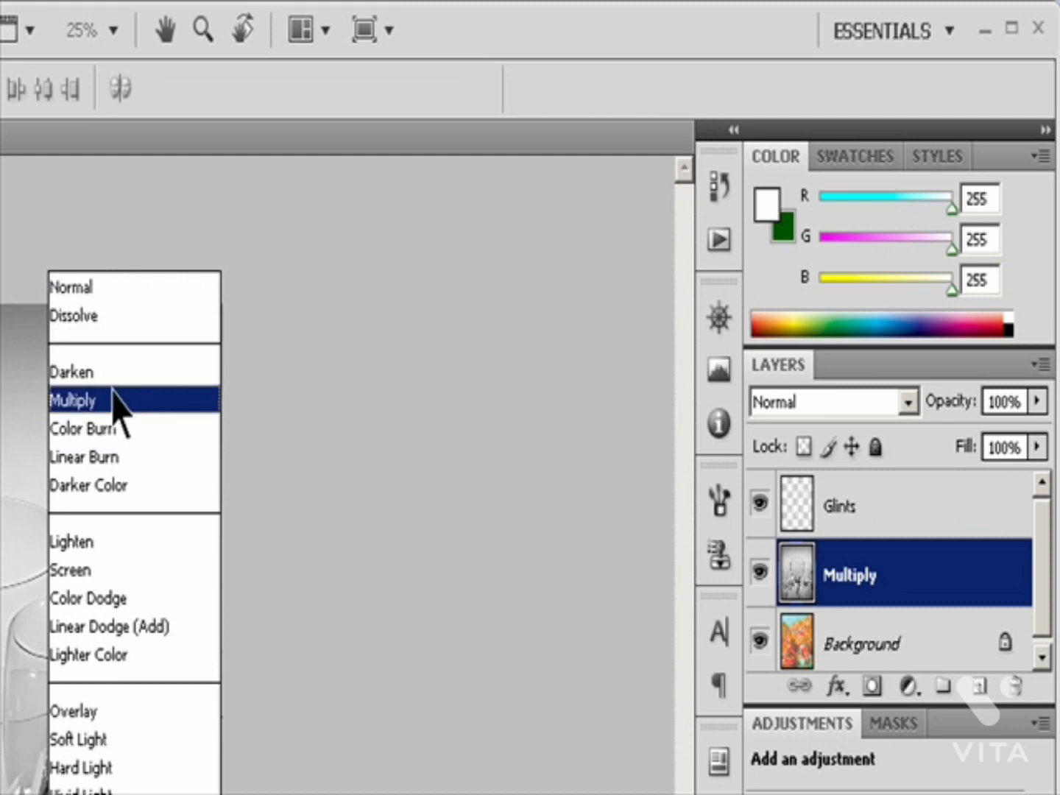
pyautogui.click(416, 406)
pyautogui.press('Escape')
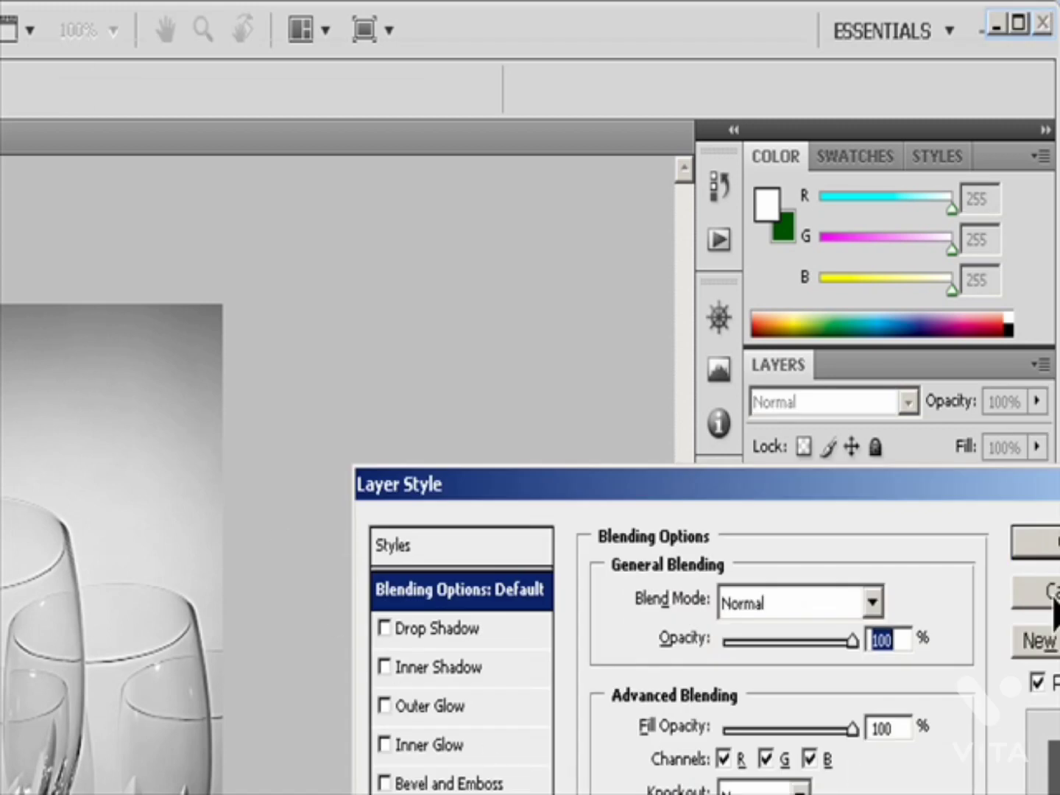
# Step: Set the wine-glass layer's blend mode to Multiply in the Layer Style blending options and accept the change
pyautogui.click(871, 604)
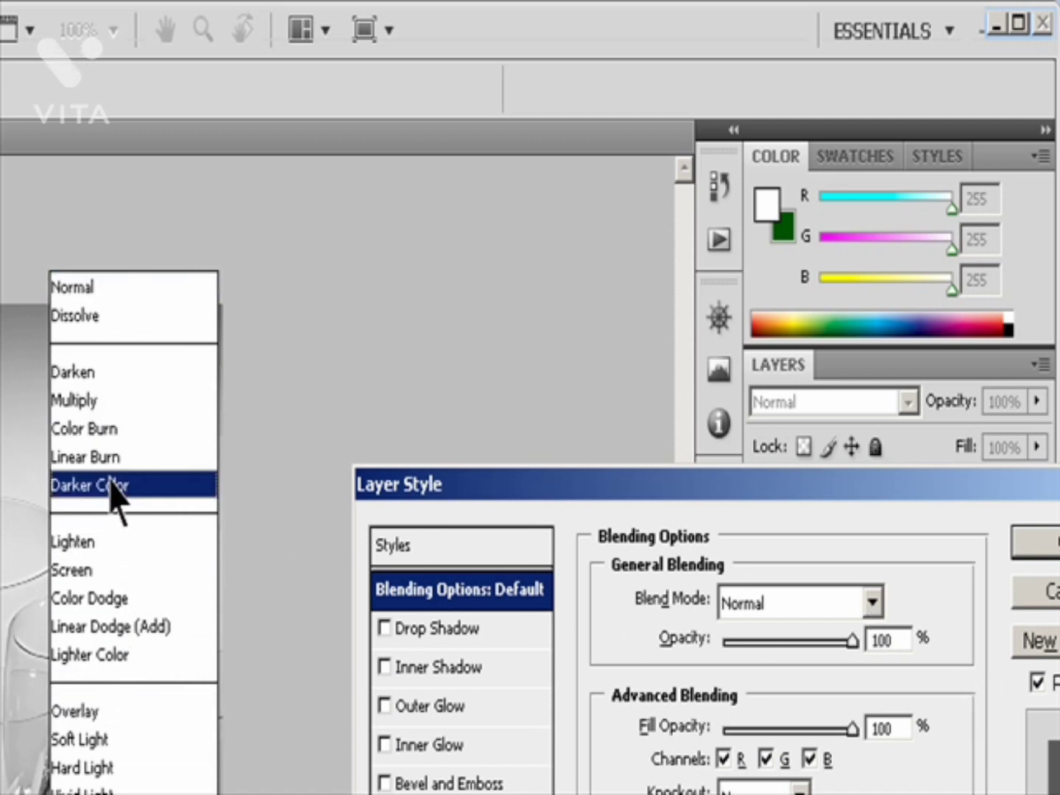
pyautogui.click(94, 402)
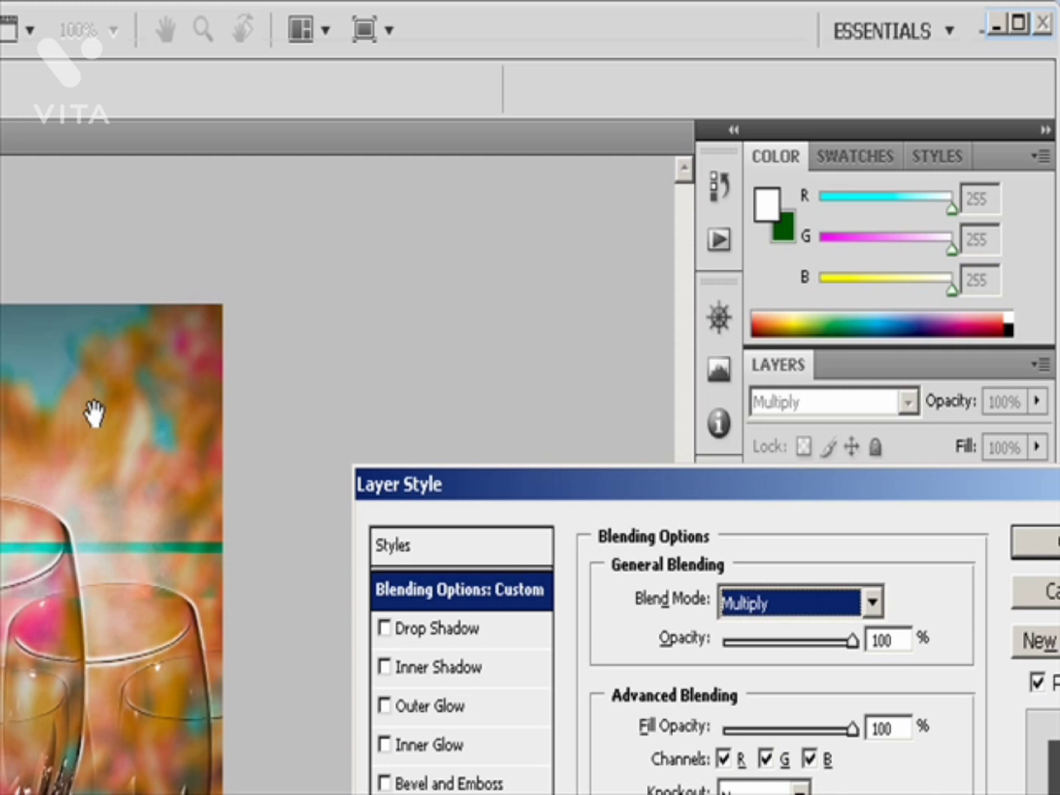
pyautogui.moveTo(997, 494); pyautogui.dragTo(864, 478)
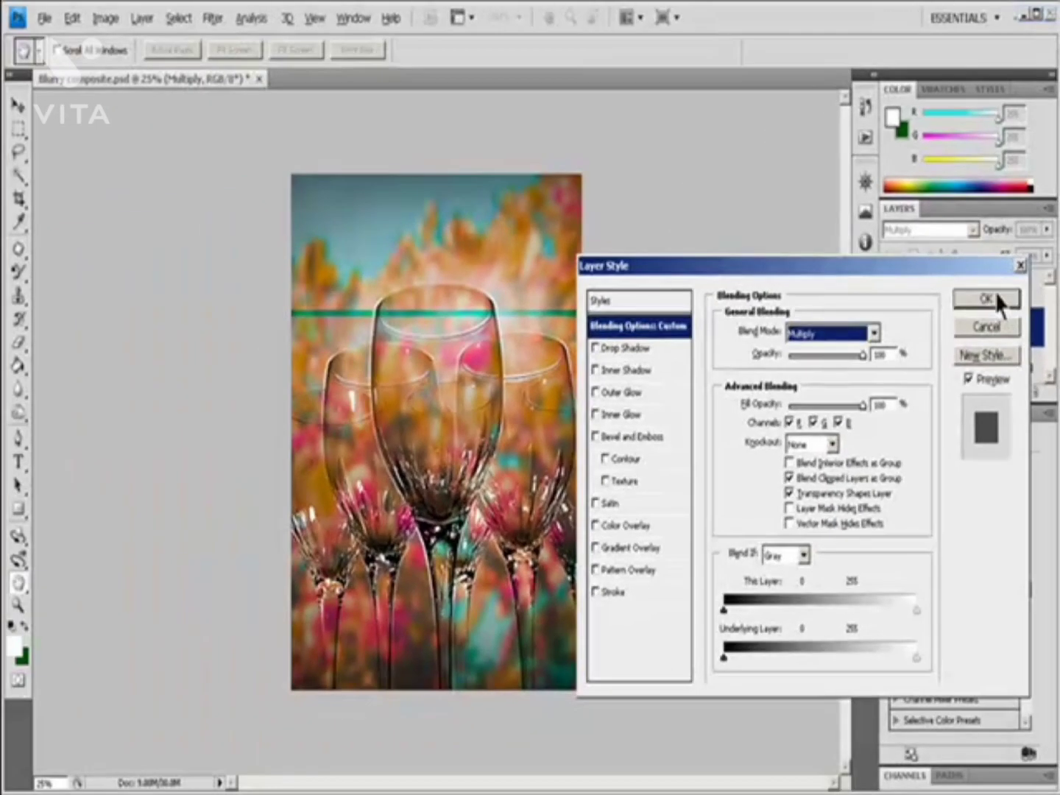
pyautogui.click(933, 504)
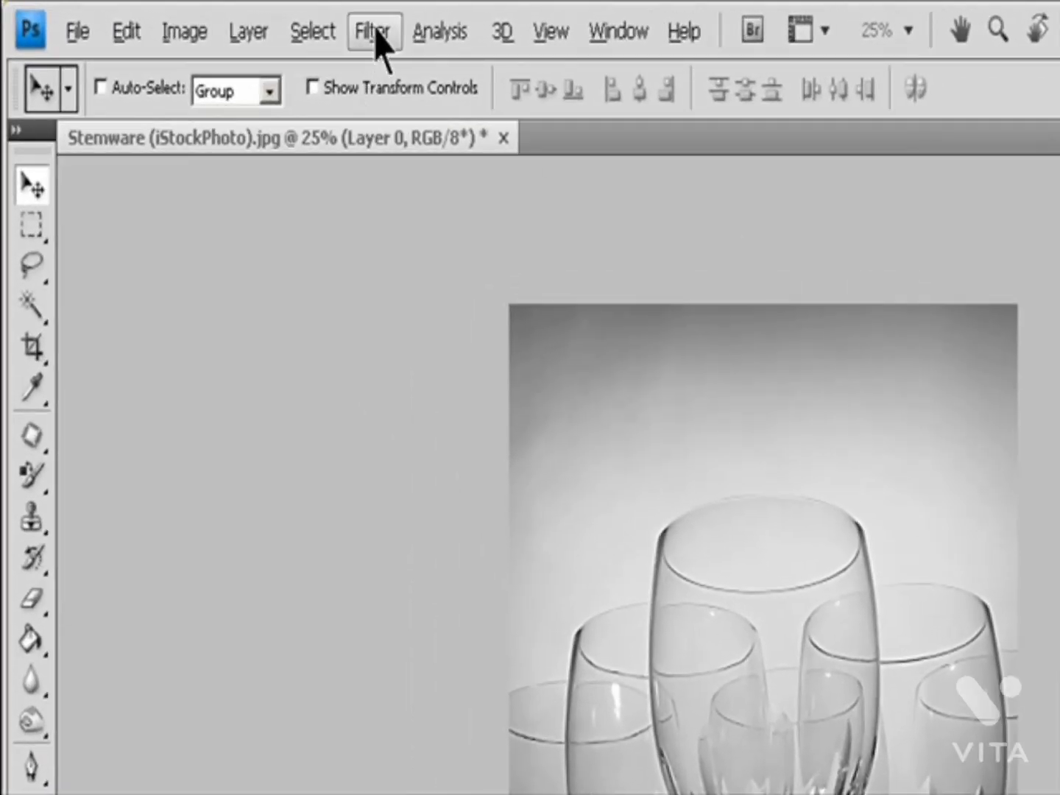
# Step: Apply the Accented Edges brush-stroke filter to Layer 0 of the stemware image
pyautogui.click(212, 16)
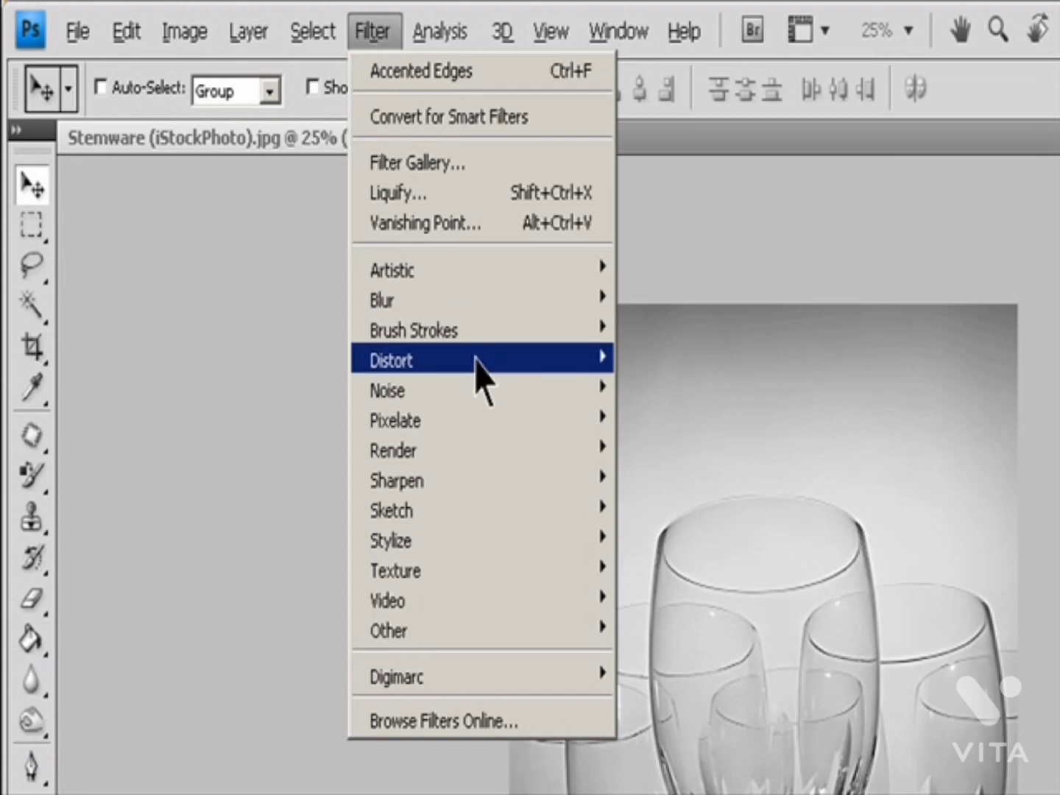
pyautogui.moveTo(515, 330)
pyautogui.click(696, 334)
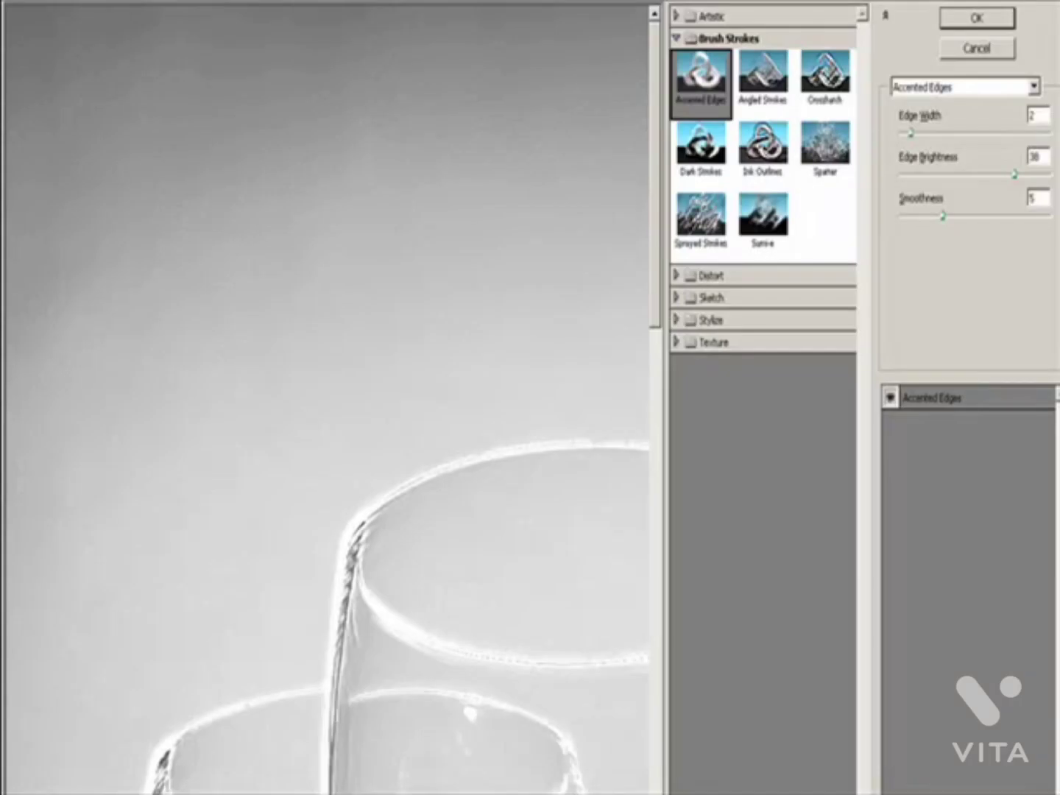
pyautogui.click(87, 791)
pyautogui.click(83, 788)
pyautogui.click(977, 19)
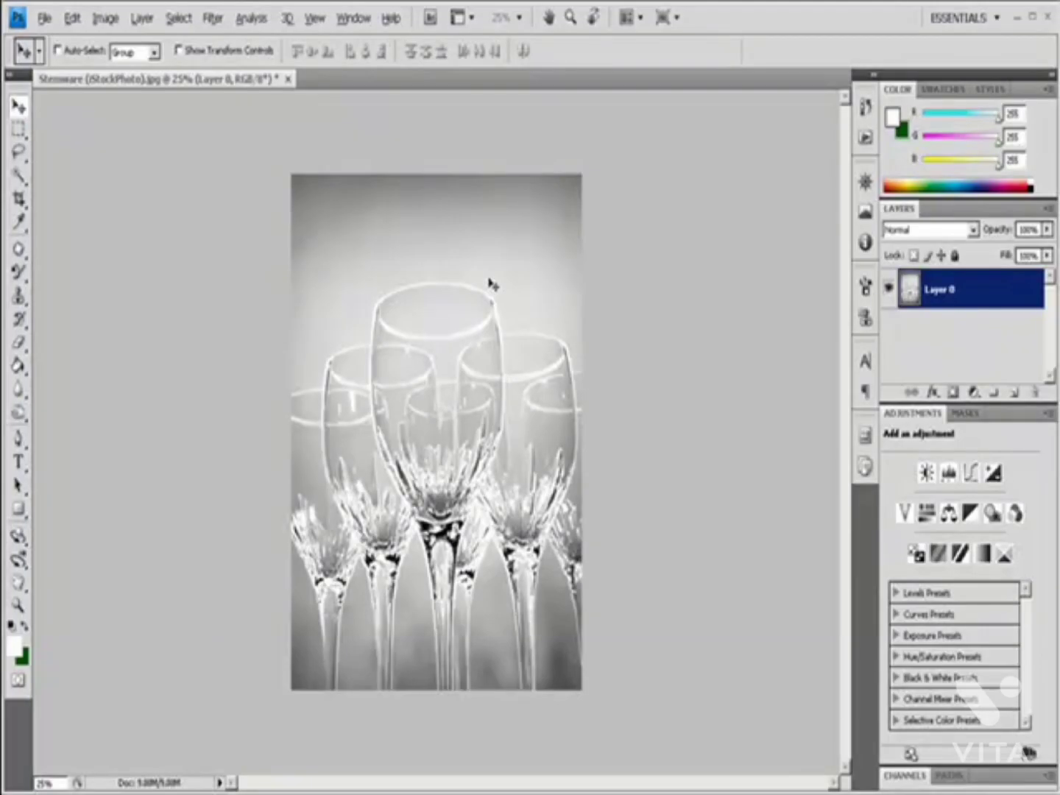
# Step: Fade the Accented Edges filter to 58% opacity with the Screen mode and accept the change
pyautogui.click(71, 17)
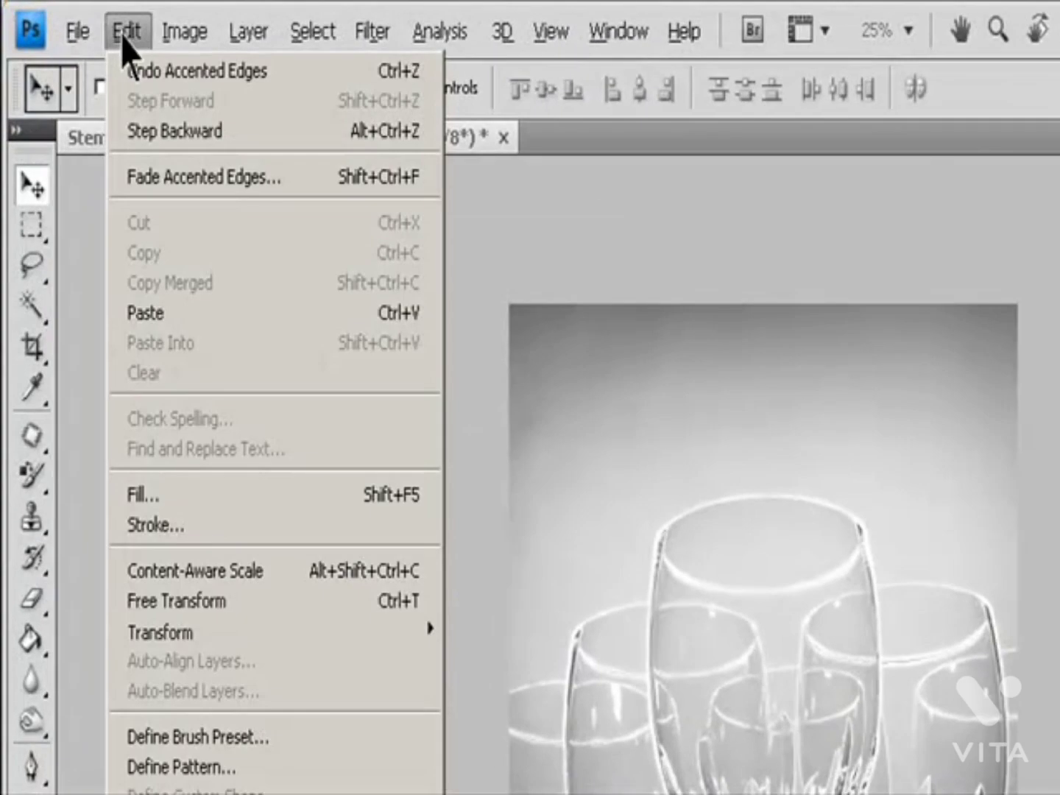
pyautogui.click(164, 183)
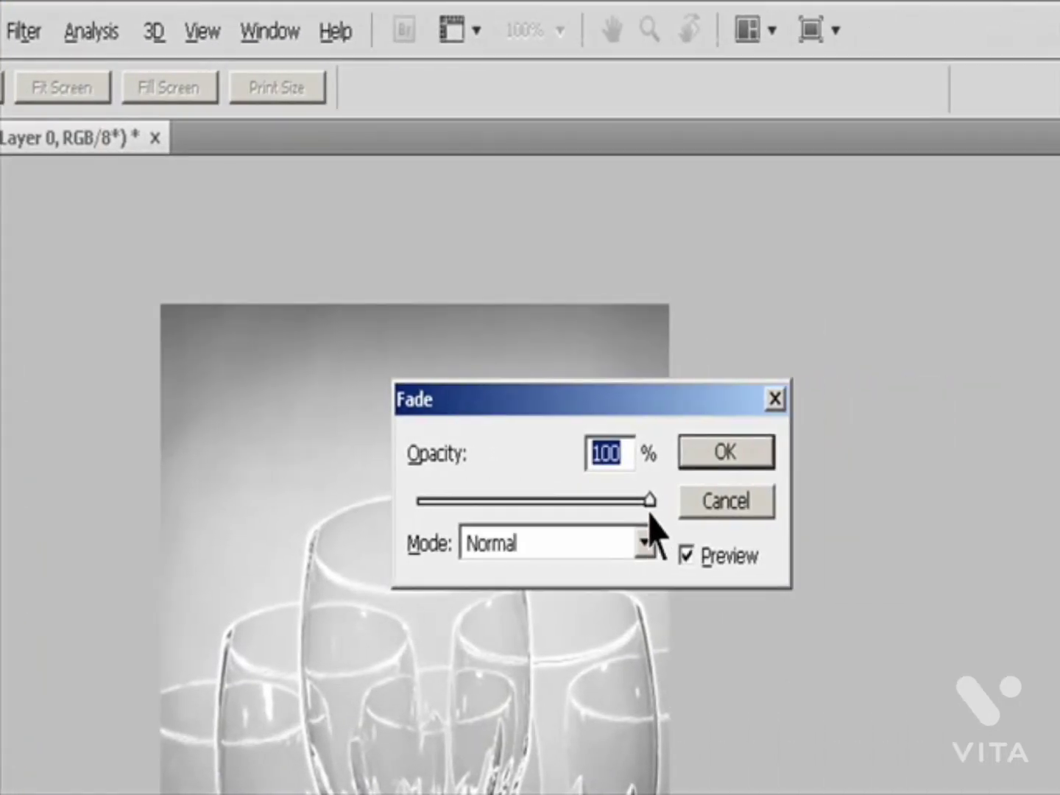
pyautogui.moveTo(649, 503); pyautogui.dragTo(590, 506)
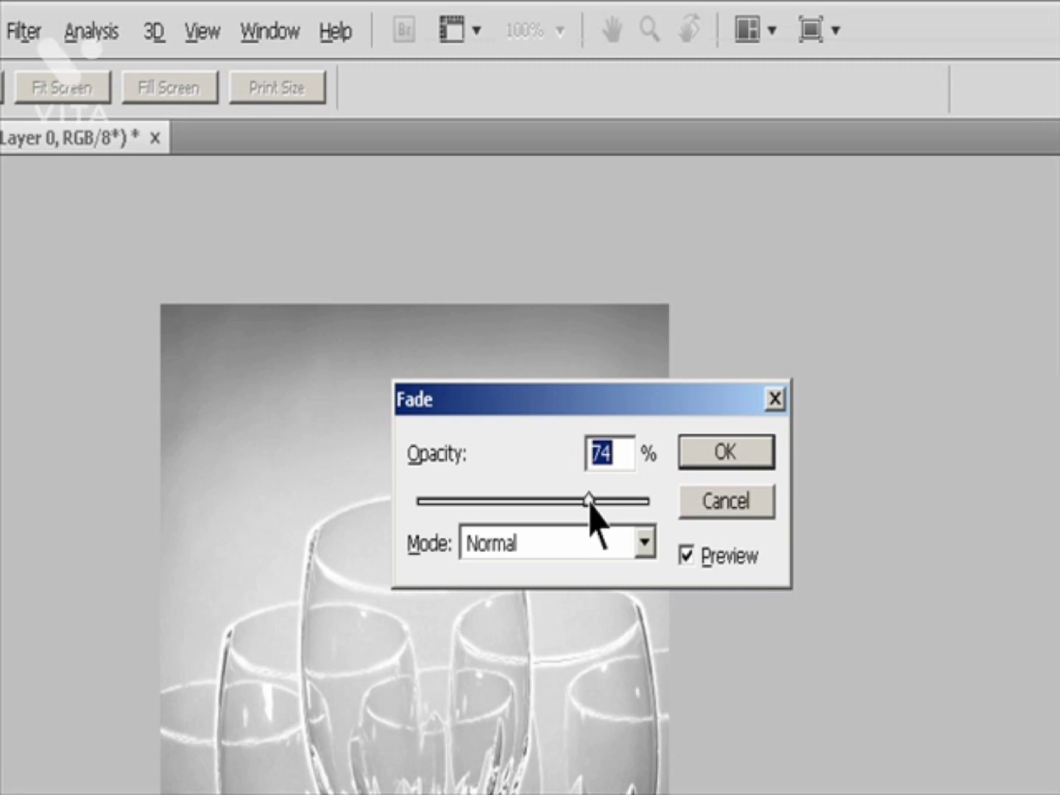
pyautogui.moveTo(589, 503); pyautogui.dragTo(553, 502)
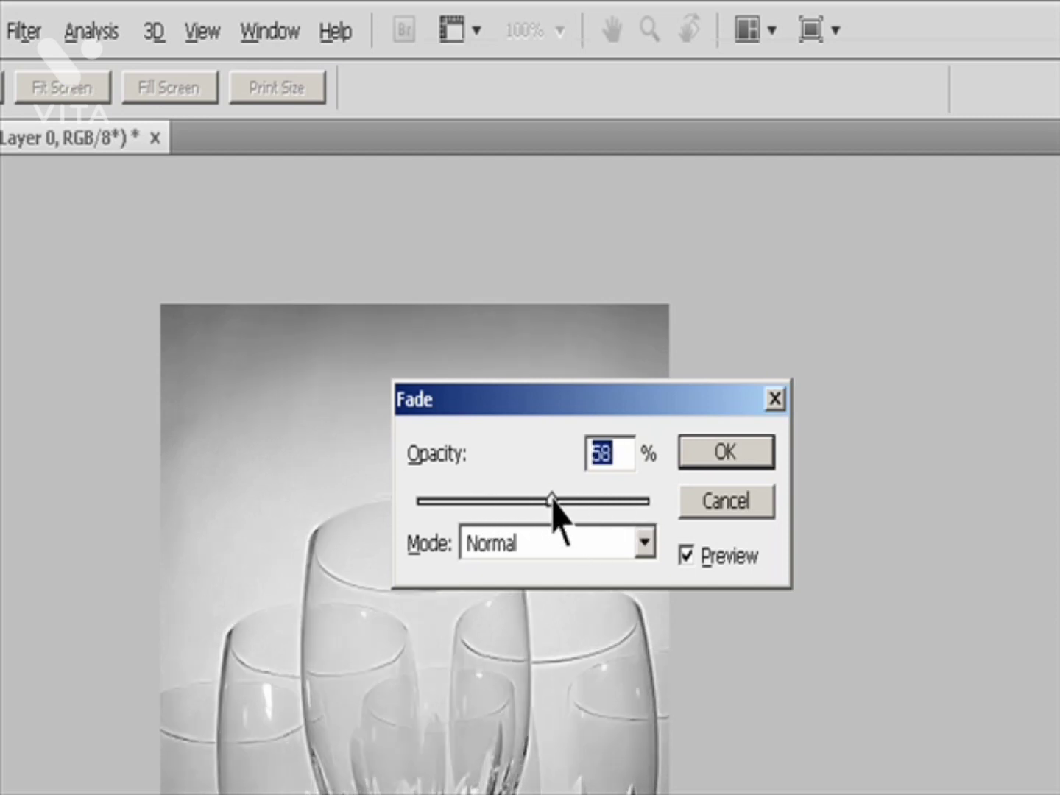
pyautogui.click(642, 543)
pyautogui.click(547, 577)
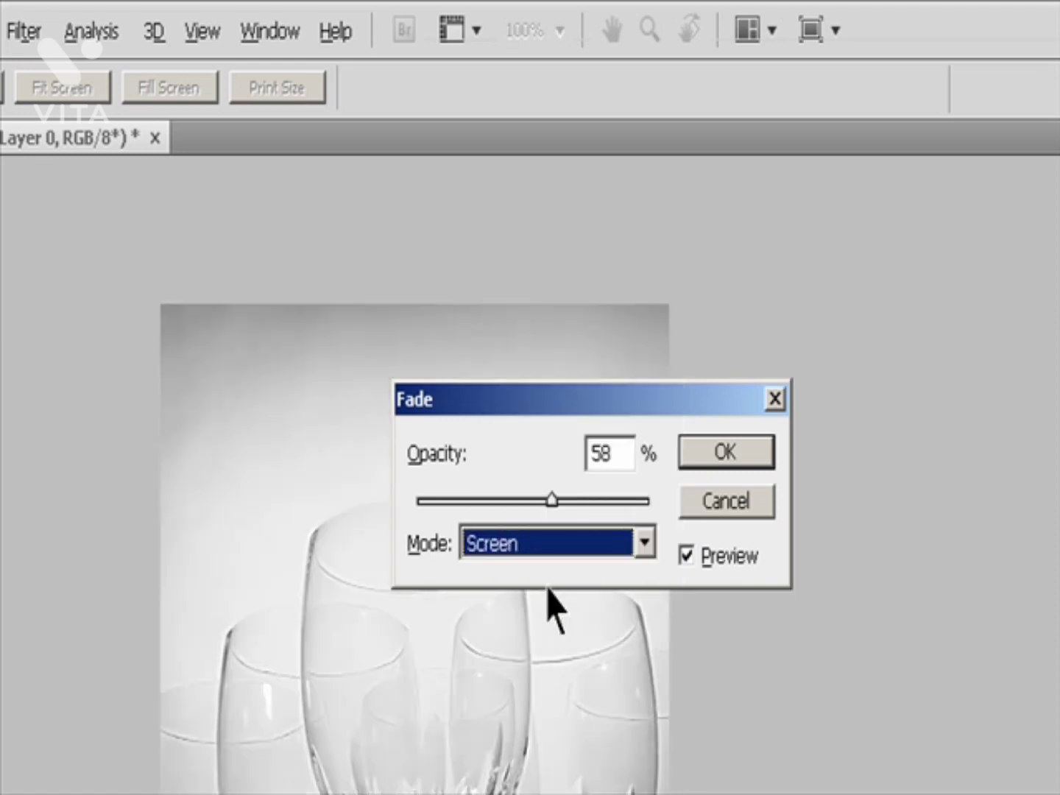
pyautogui.click(721, 461)
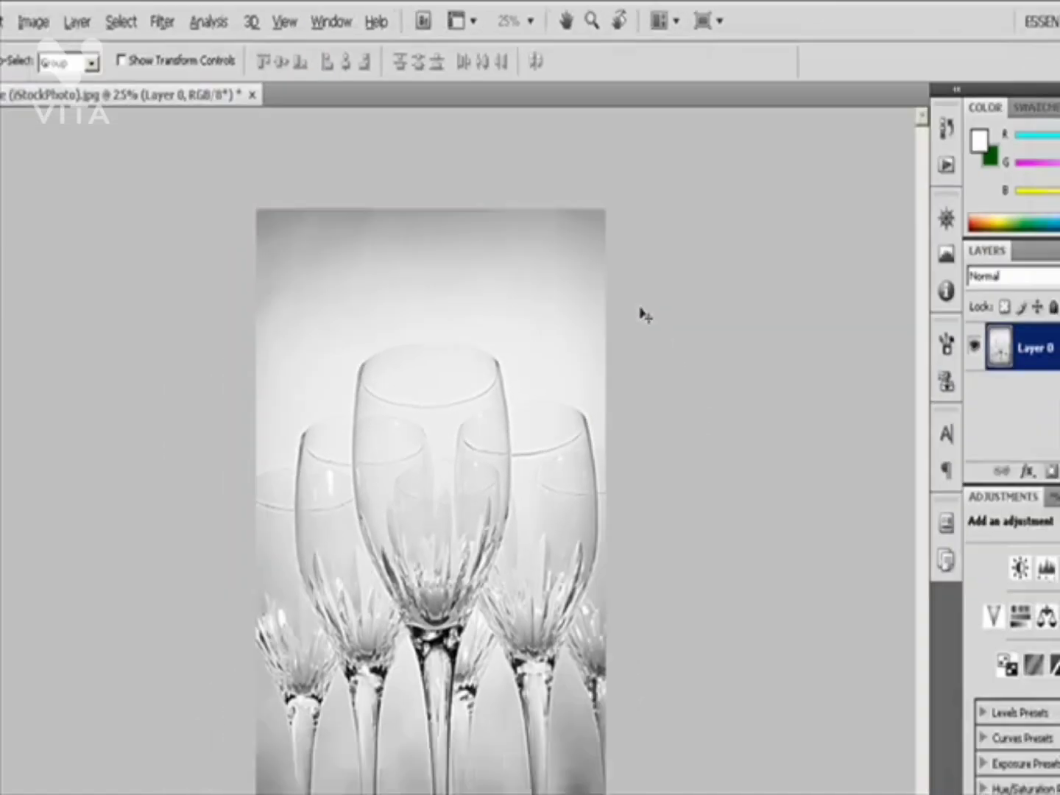
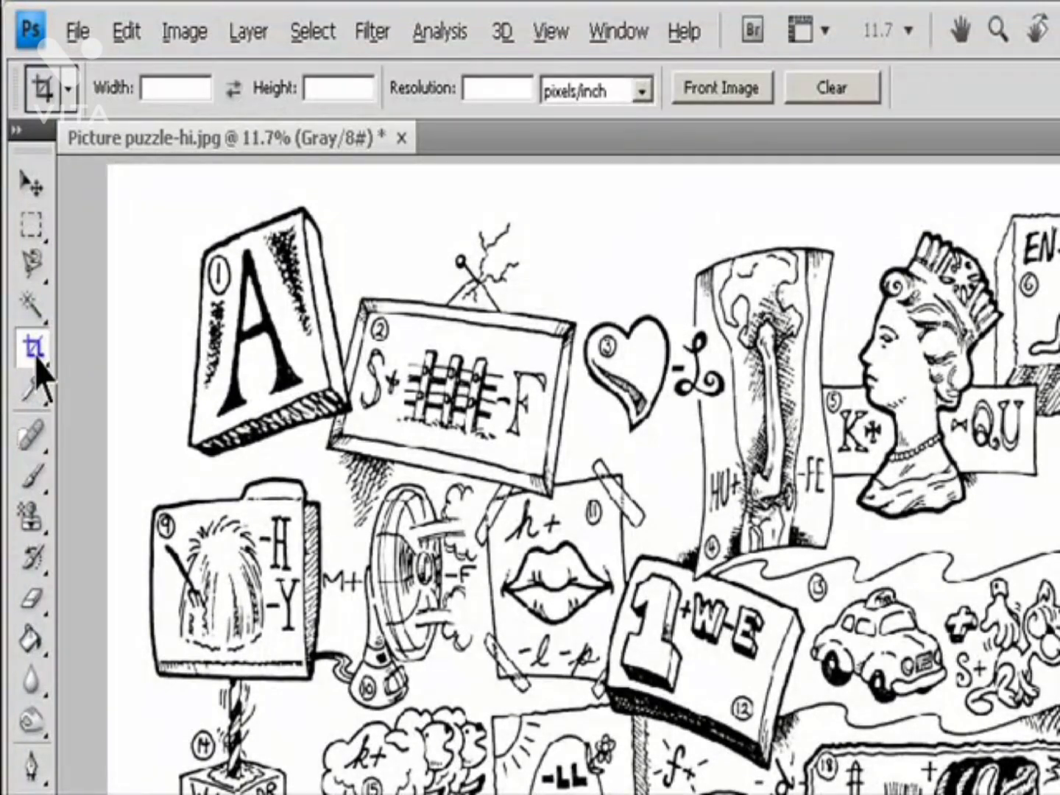
# Step: Clear the Crop tool's settings, enter a crop size of 800 in by 600 in, and swap width and height back and forth
pyautogui.click(495, 89)
pyautogui.click(836, 95)
pyautogui.click(182, 87)
pyautogui.write('800')
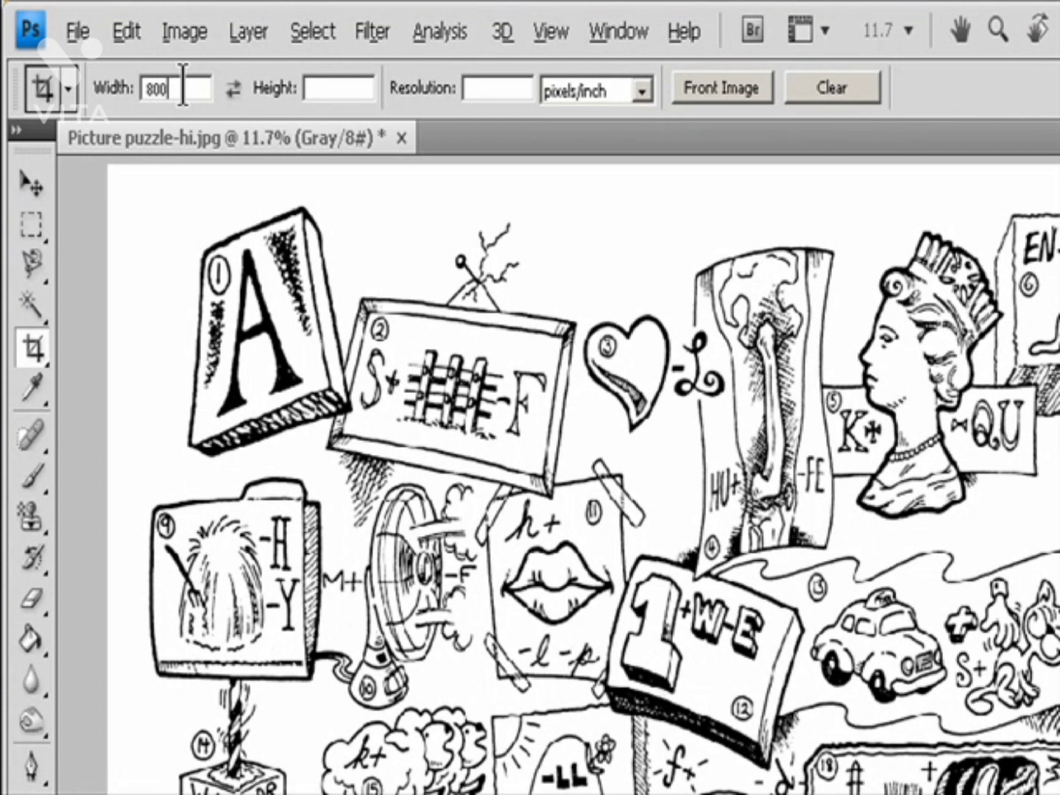
pyautogui.write(' in')
pyautogui.click(336, 88)
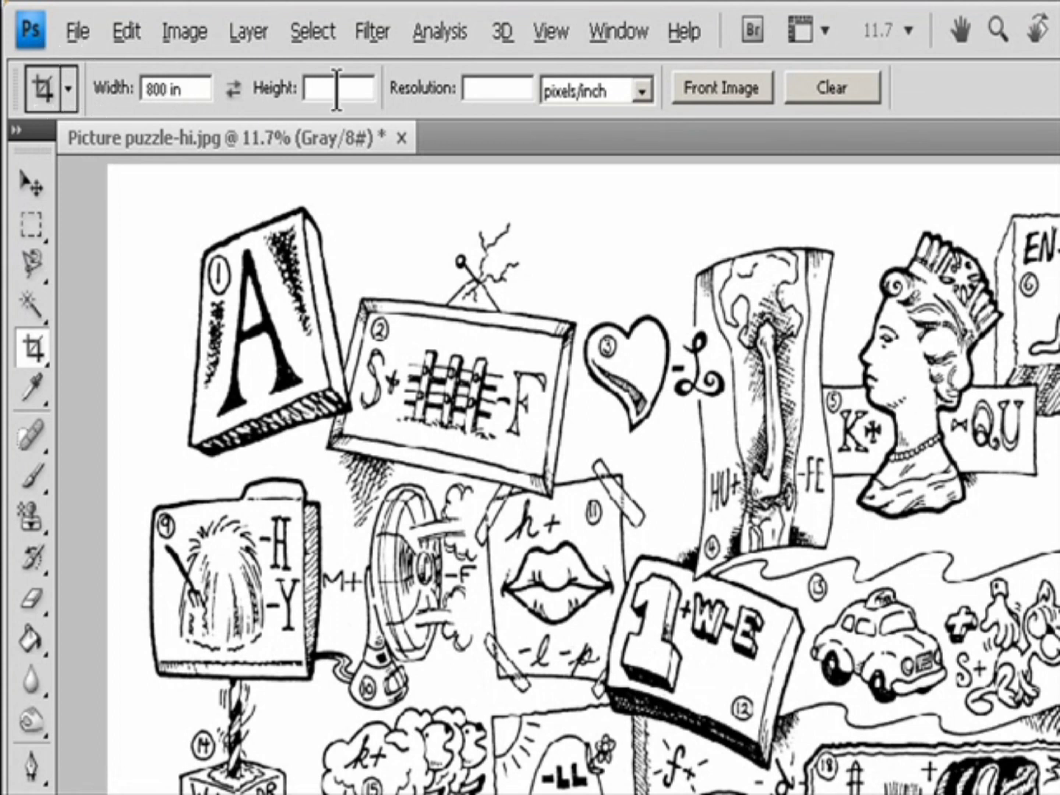
pyautogui.write('600')
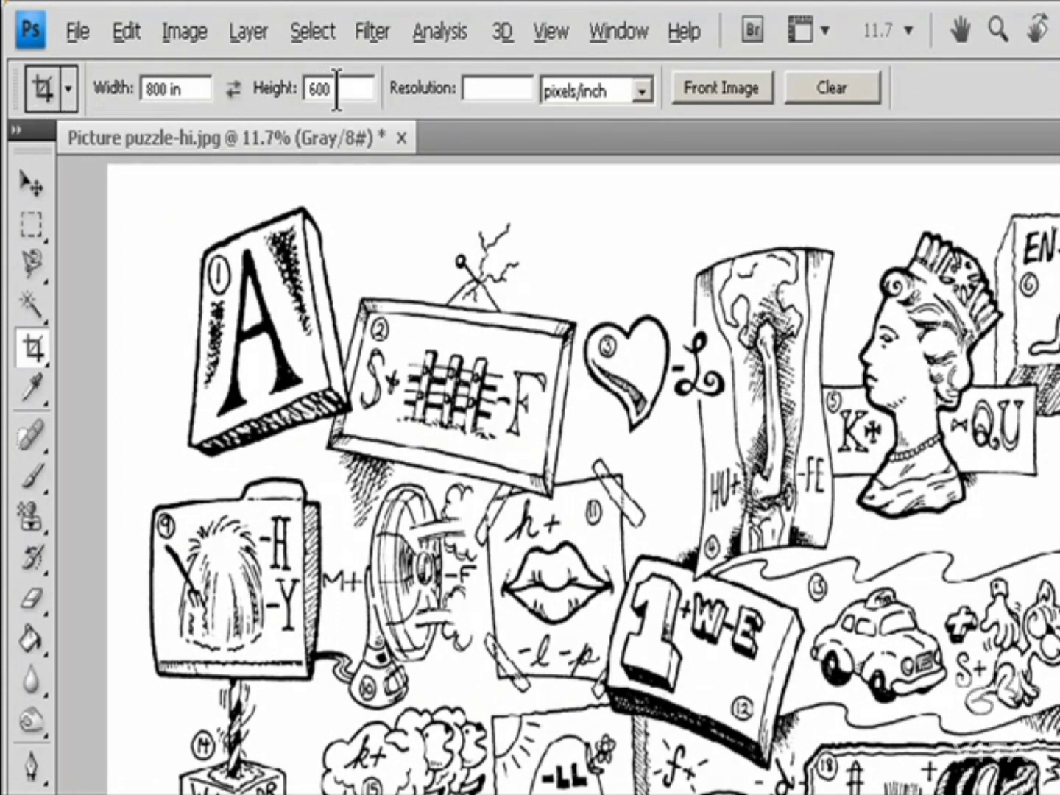
pyautogui.write(' in')
pyautogui.click(233, 89)
pyautogui.click(234, 89)
# Step: Open Snow on branch-hi.jpg from the Lesson 04 folder and return to the Picture puzzle-hi.jpg image
pyautogui.click(82, 31)
pyautogui.click(80, 107)
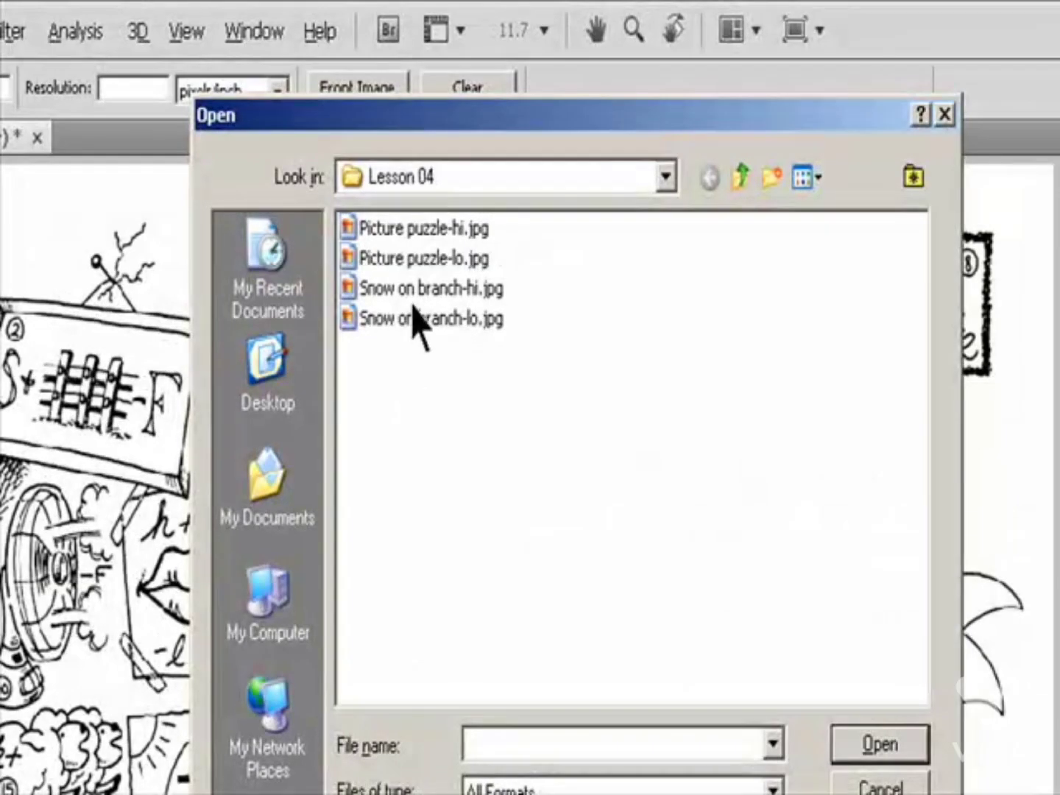
pyautogui.click(416, 288)
pyautogui.click(879, 744)
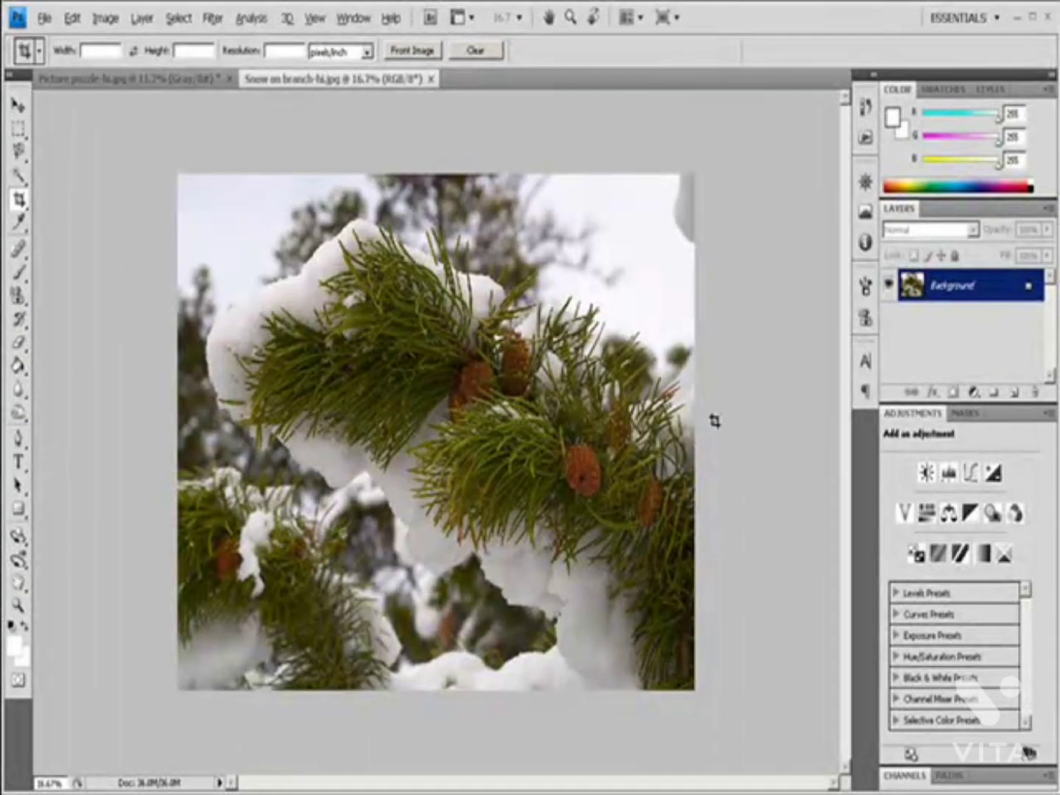
pyautogui.click(169, 81)
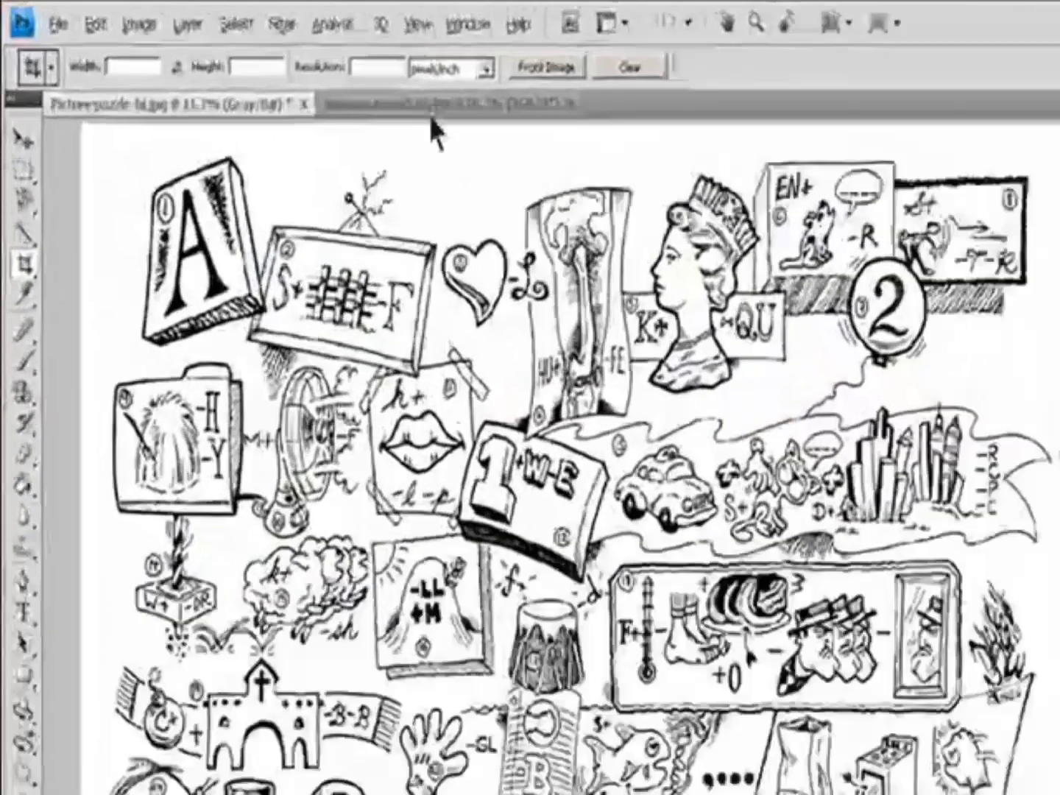
# Step: Use the front image's dimensions as the crop size and try cropping the puzzle image around its drawings
pyautogui.click(494, 63)
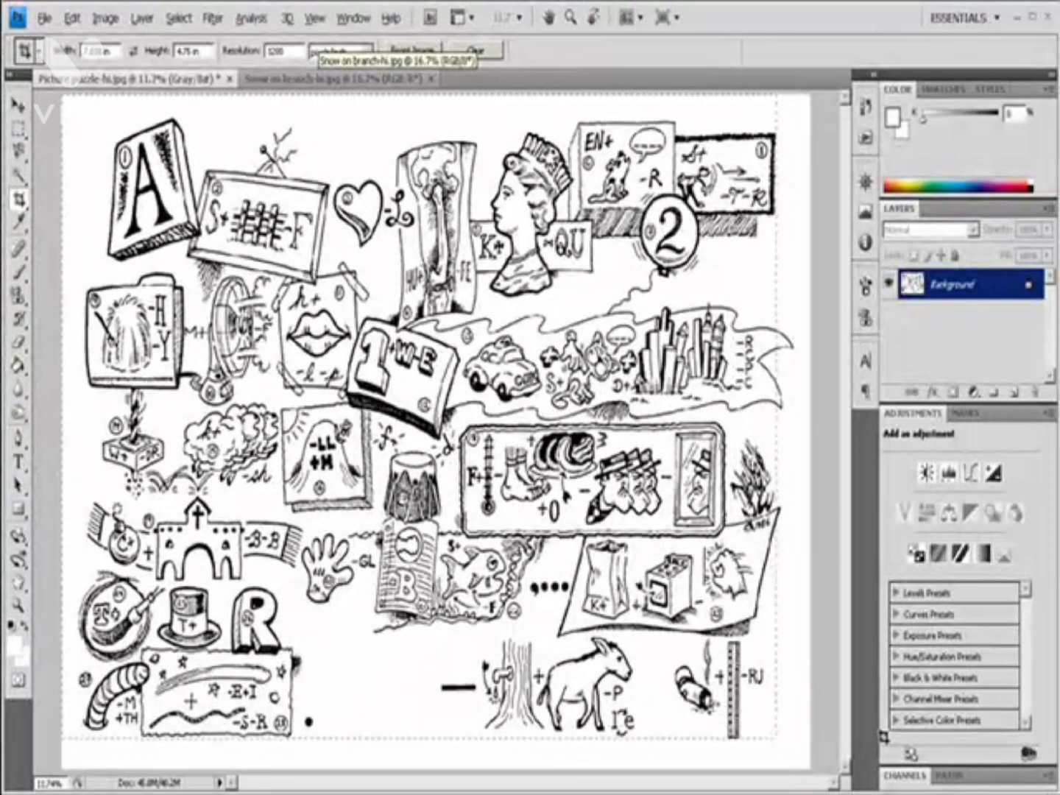
pyautogui.moveTo(892, 754); pyautogui.dragTo(891, 753)
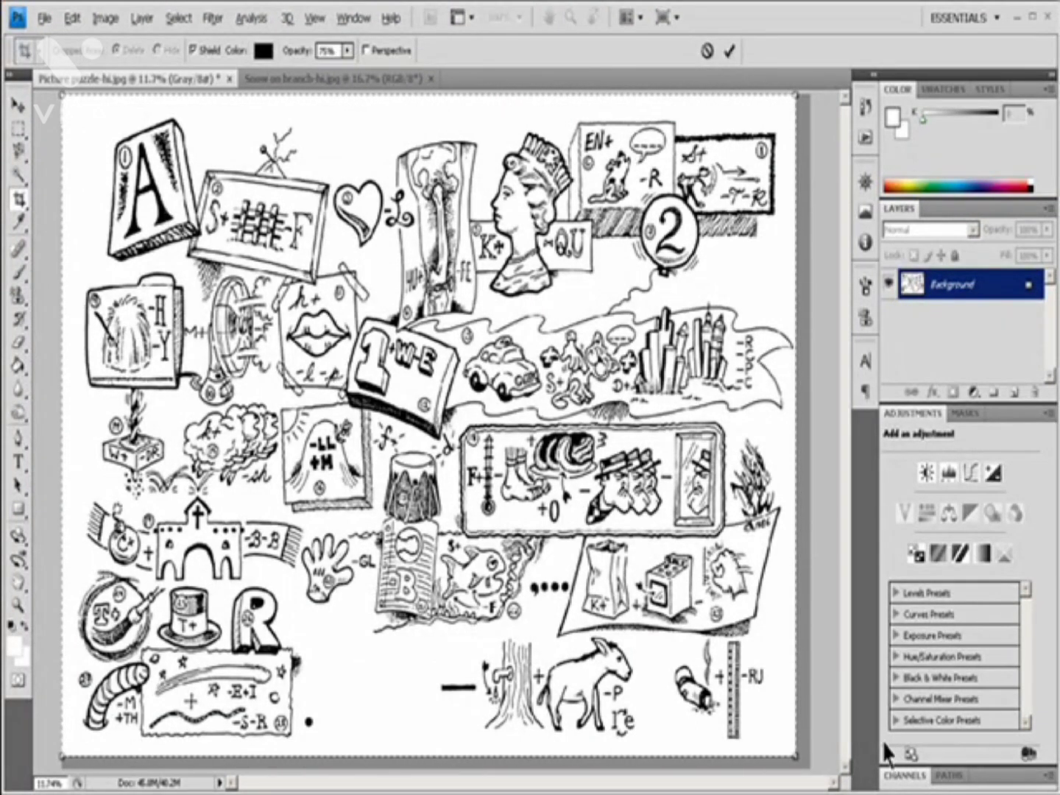
pyautogui.click(731, 53)
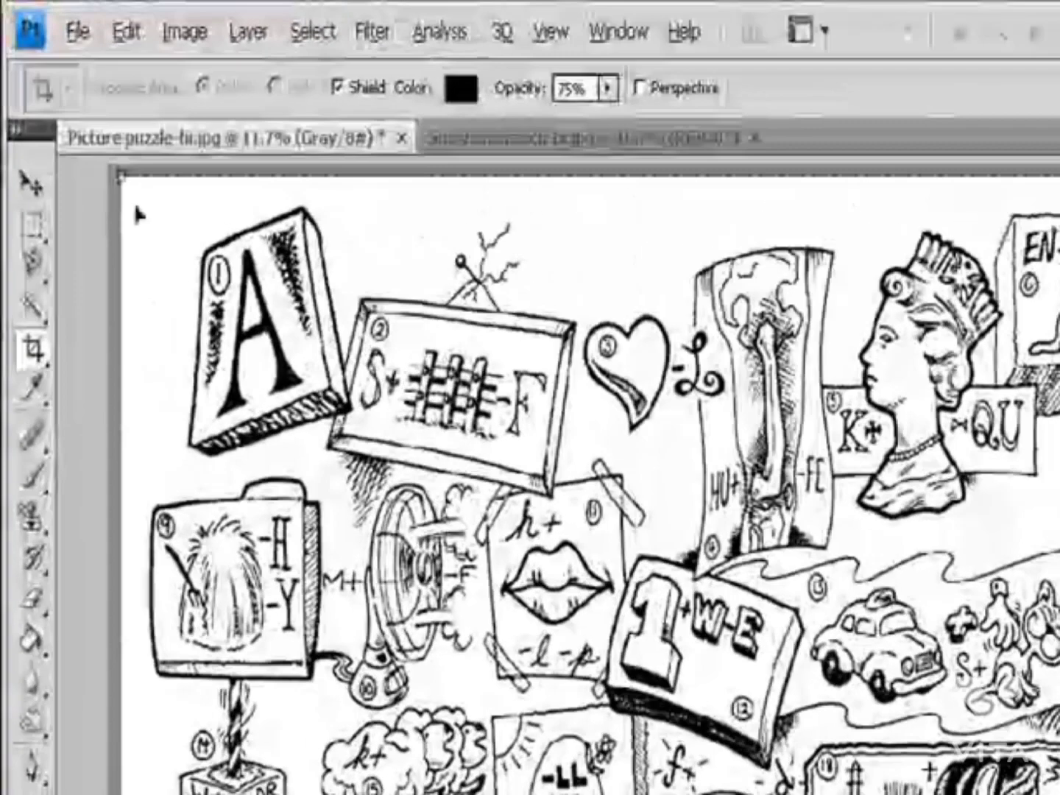
# Step: Rotate the crop area clockwise and move its pivot point just above the heart drawing
pyautogui.moveTo(119, 176); pyautogui.dragTo(99, 167)
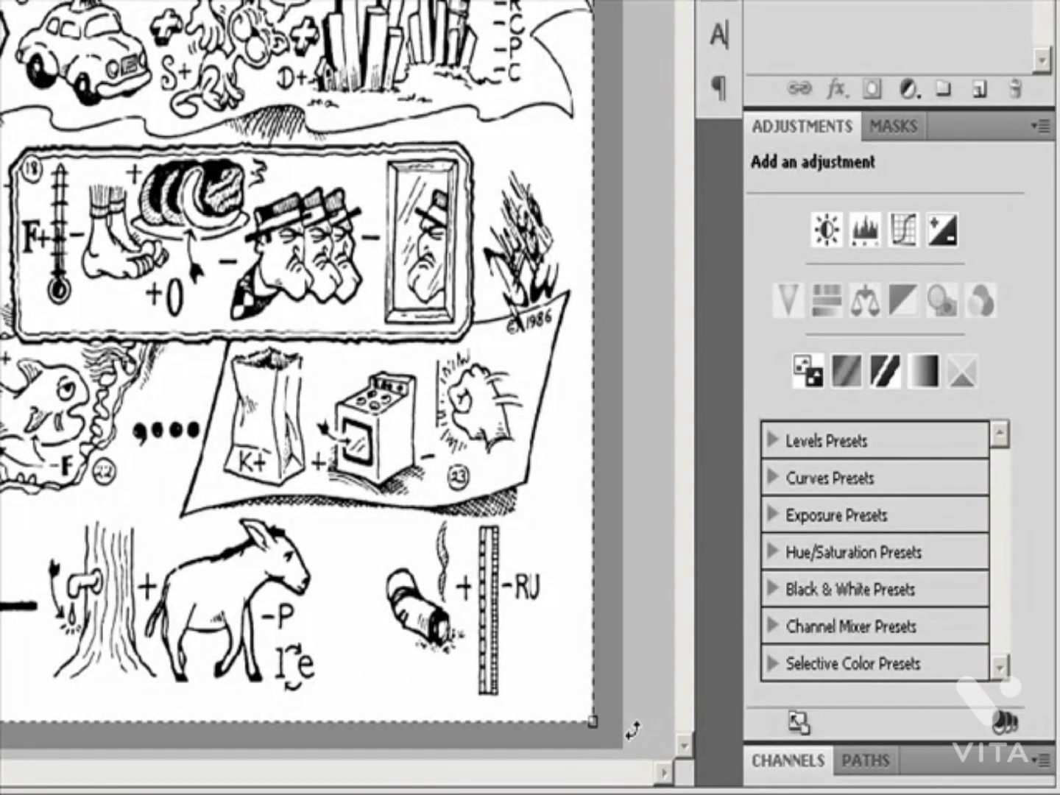
pyautogui.moveTo(610, 729); pyautogui.dragTo(550, 794)
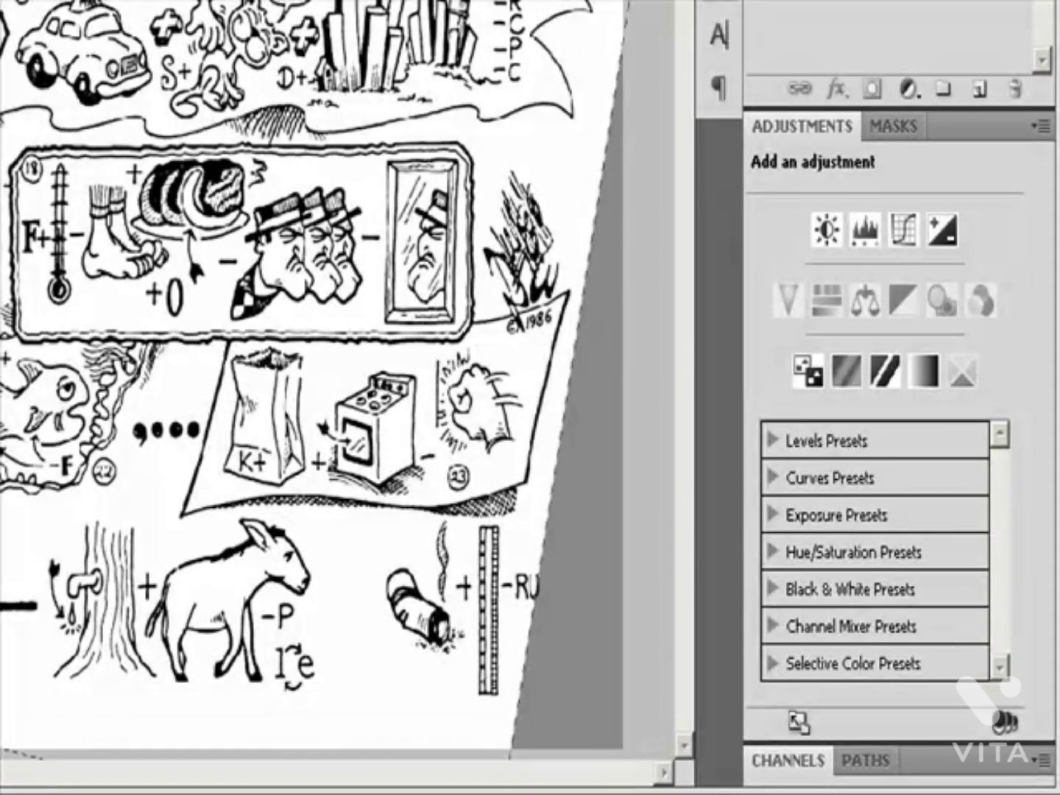
pyautogui.moveTo(0, 175); pyautogui.dragTo(3, 184)
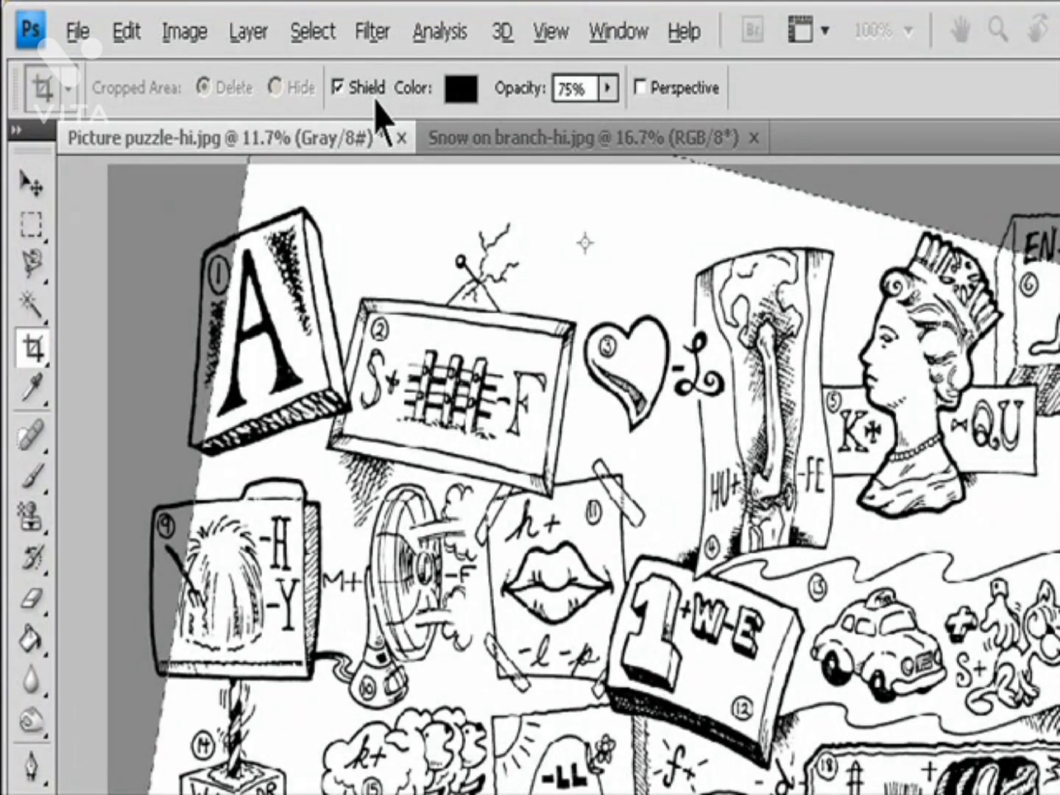
# Step: Look through the colour choices for the crop shield and close the colour picker without changing the colour
pyautogui.click(460, 90)
pyautogui.click(899, 285)
pyautogui.moveTo(340, 285)
pyautogui.mouseDown()
pyautogui.moveTo(323, 275)
pyautogui.moveTo(641, 705)
pyautogui.mouseUp()
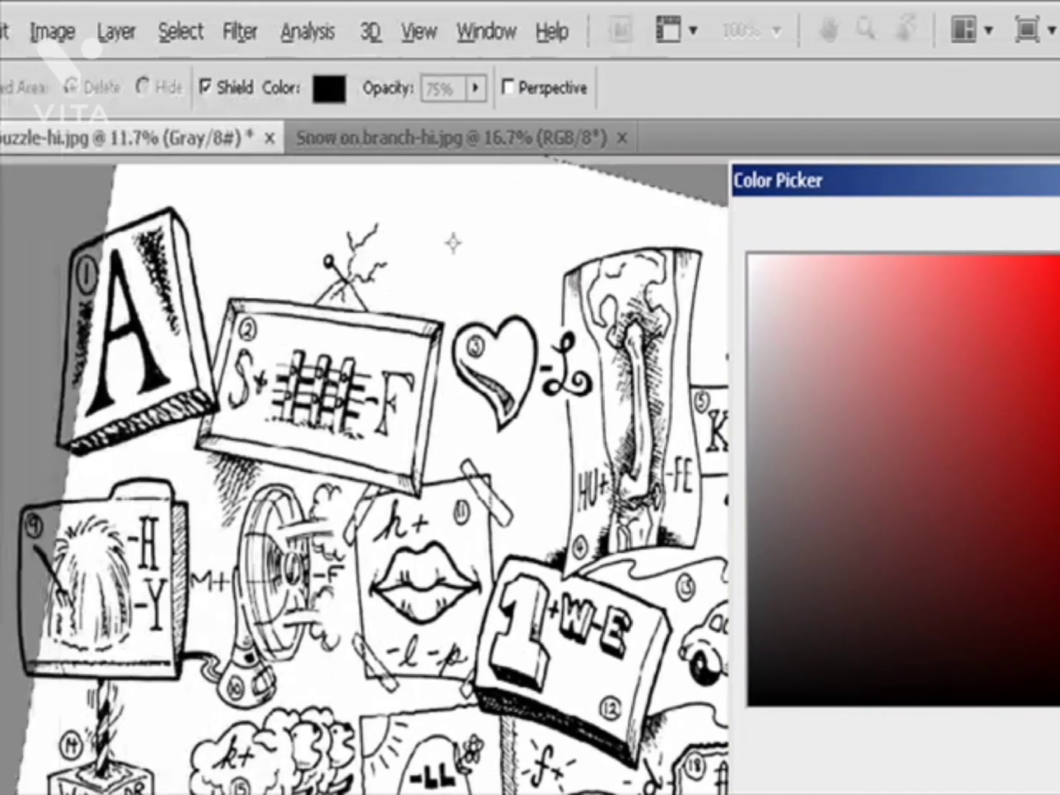
pyautogui.click(858, 247)
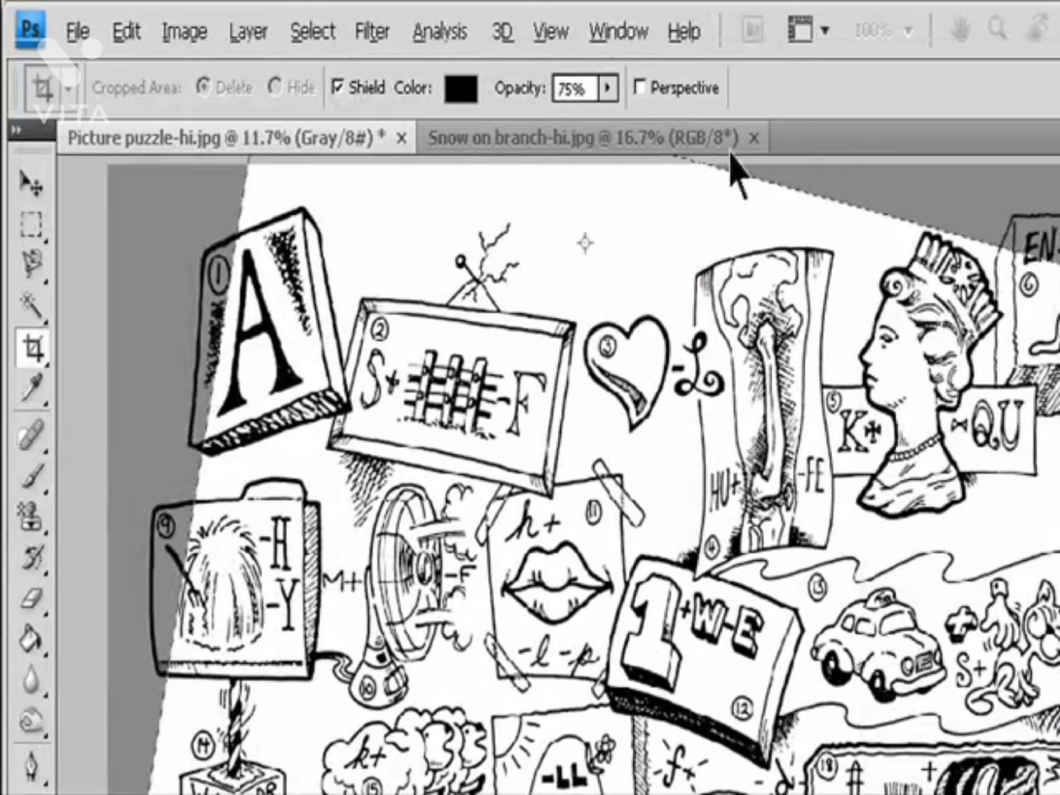
# Step: Raise the crop shield's opacity to 93% and cancel the rotated crop
pyautogui.click(611, 90)
pyautogui.moveTo(610, 132); pyautogui.dragTo(635, 134)
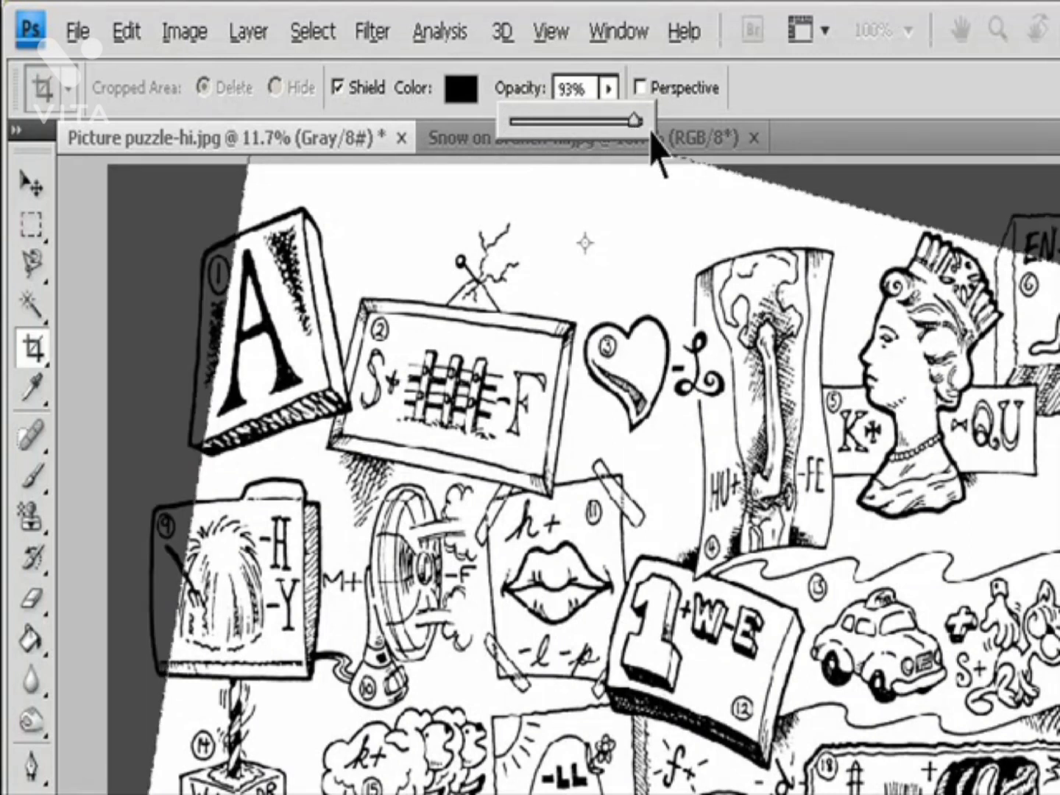
pyautogui.press('Escape')
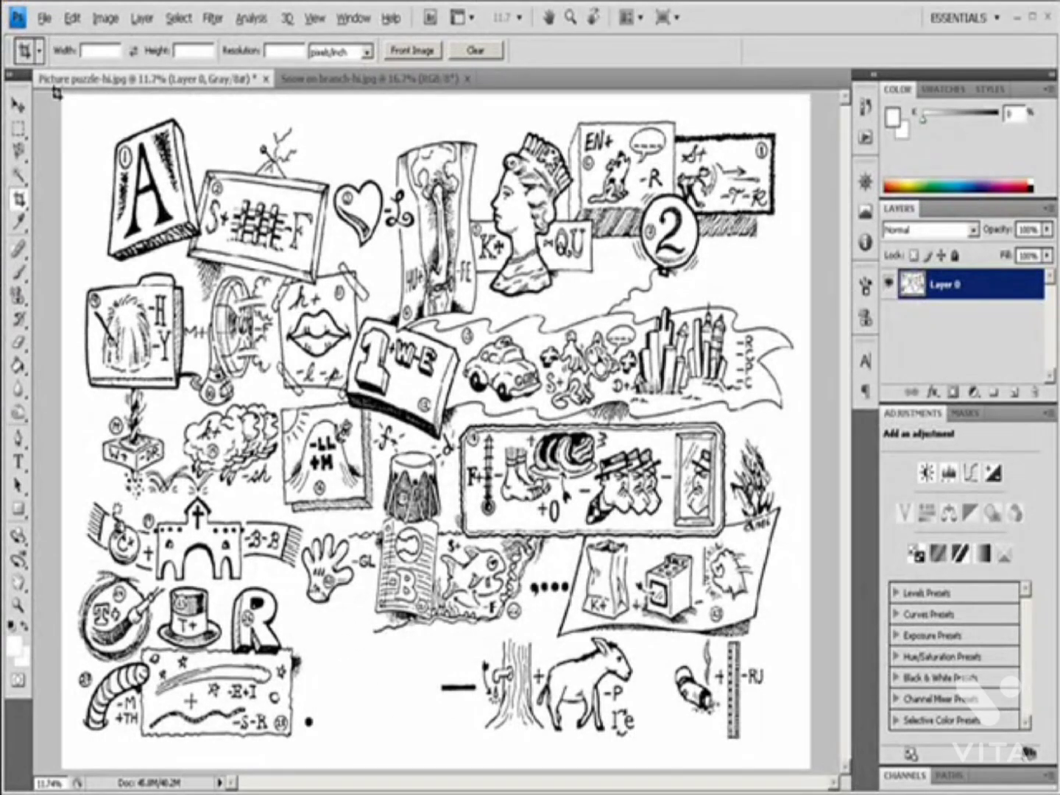
# Step: Crop the puzzle layer with the cropped area set to Hide, undo that crop, and try committing another crop area
pyautogui.moveTo(57, 92); pyautogui.dragTo(797, 757)
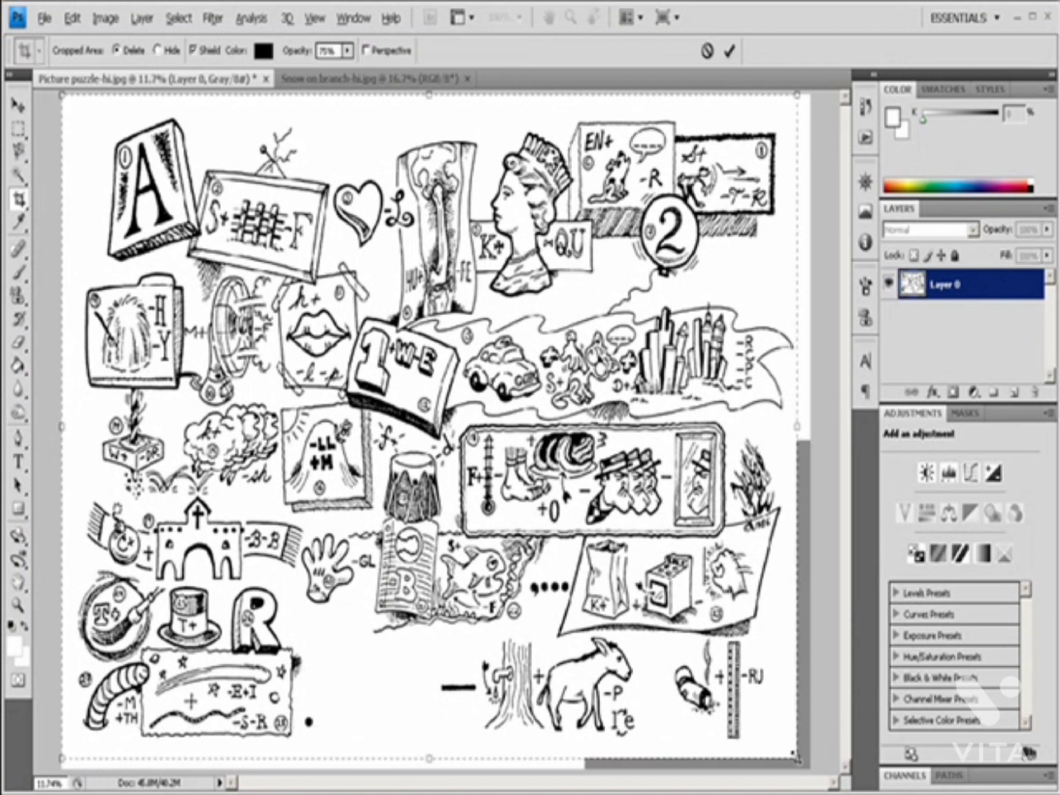
pyautogui.click(157, 50)
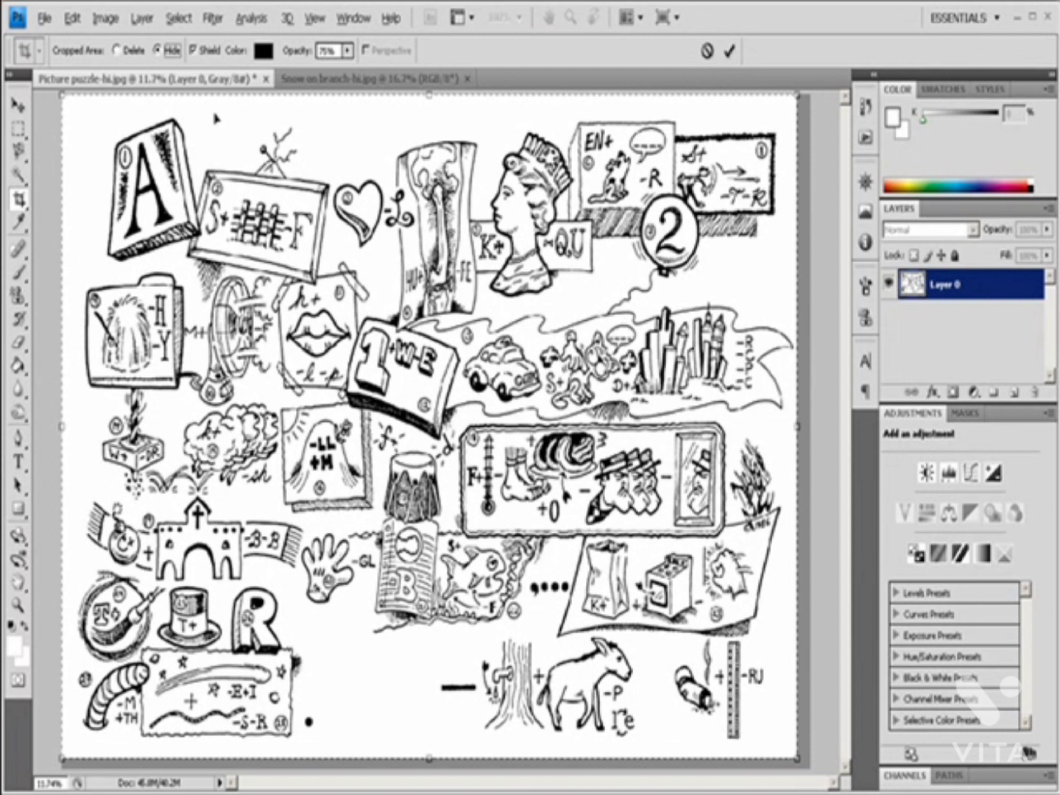
pyautogui.click(730, 51)
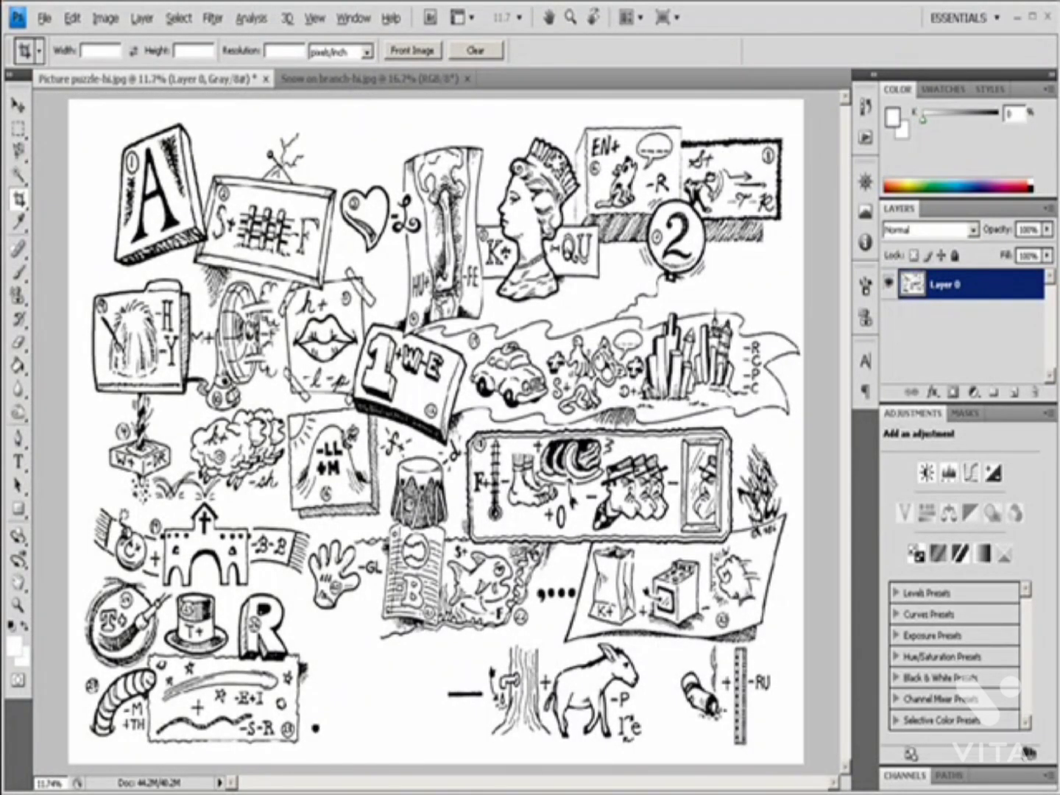
pyautogui.hotkey('ctrl', 'z')
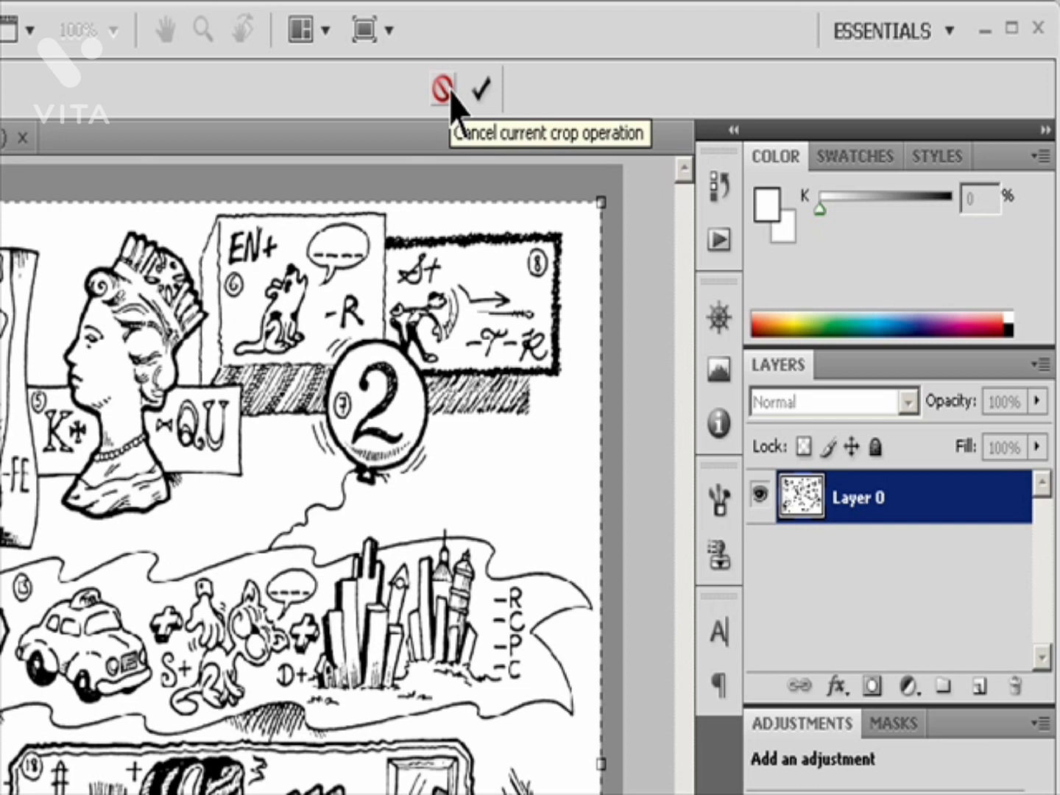
pyautogui.click(483, 91)
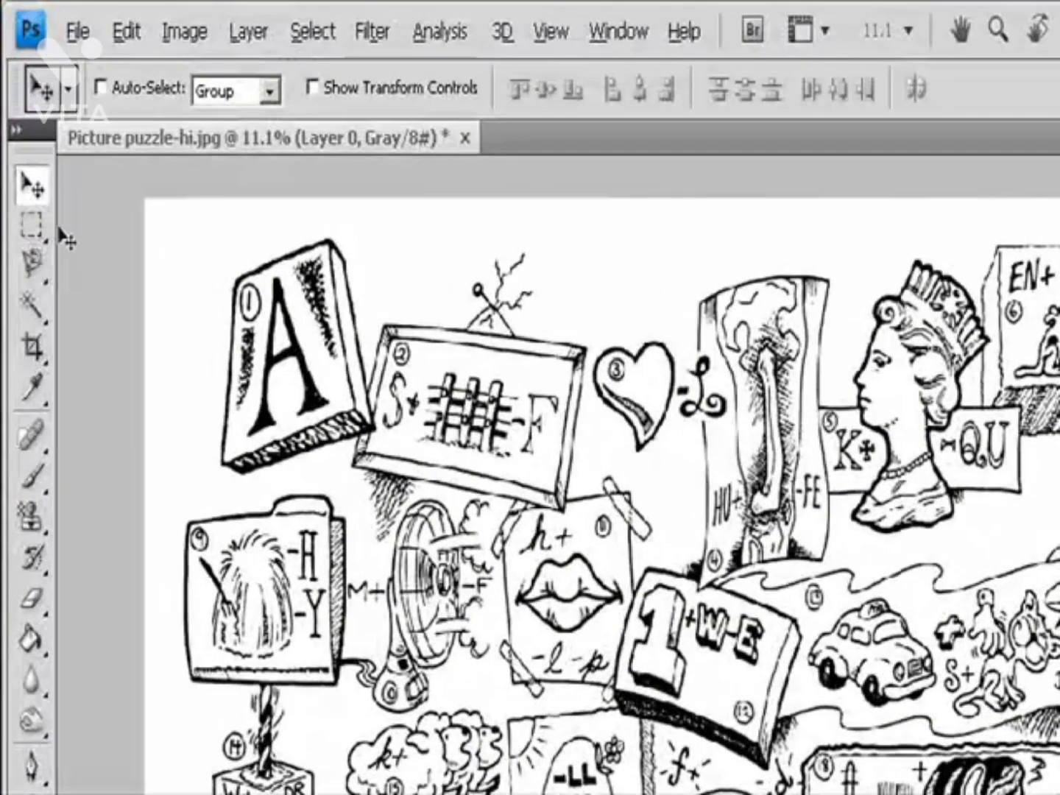
# Step: Select the drawings from the image's upper-left corner with the Rectangular Marquee tool and crop the image to the selection
pyautogui.click(31, 225)
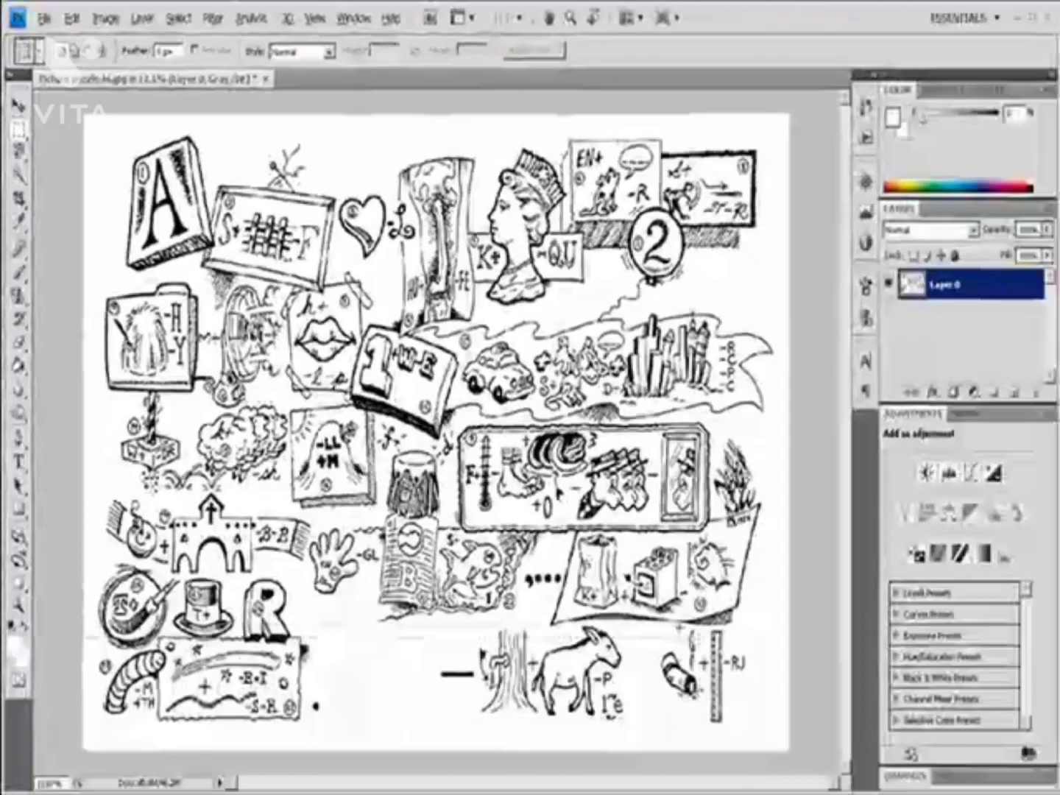
pyautogui.moveTo(781, 637); pyautogui.dragTo(776, 748)
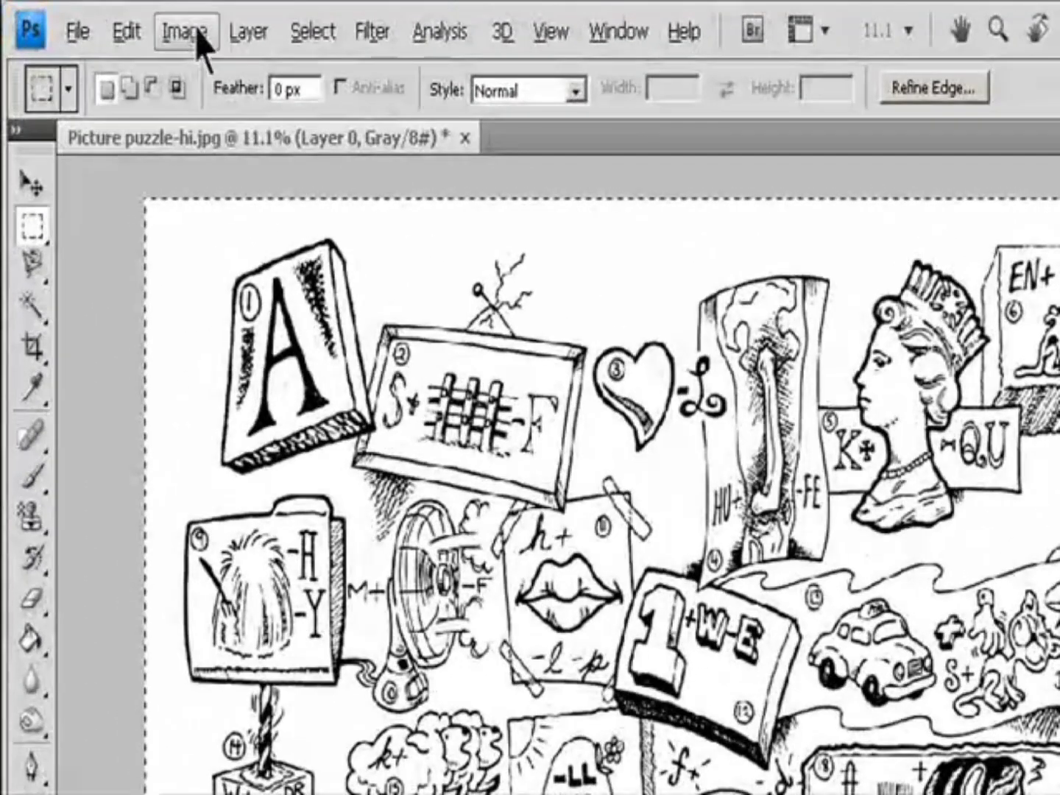
pyautogui.click(108, 20)
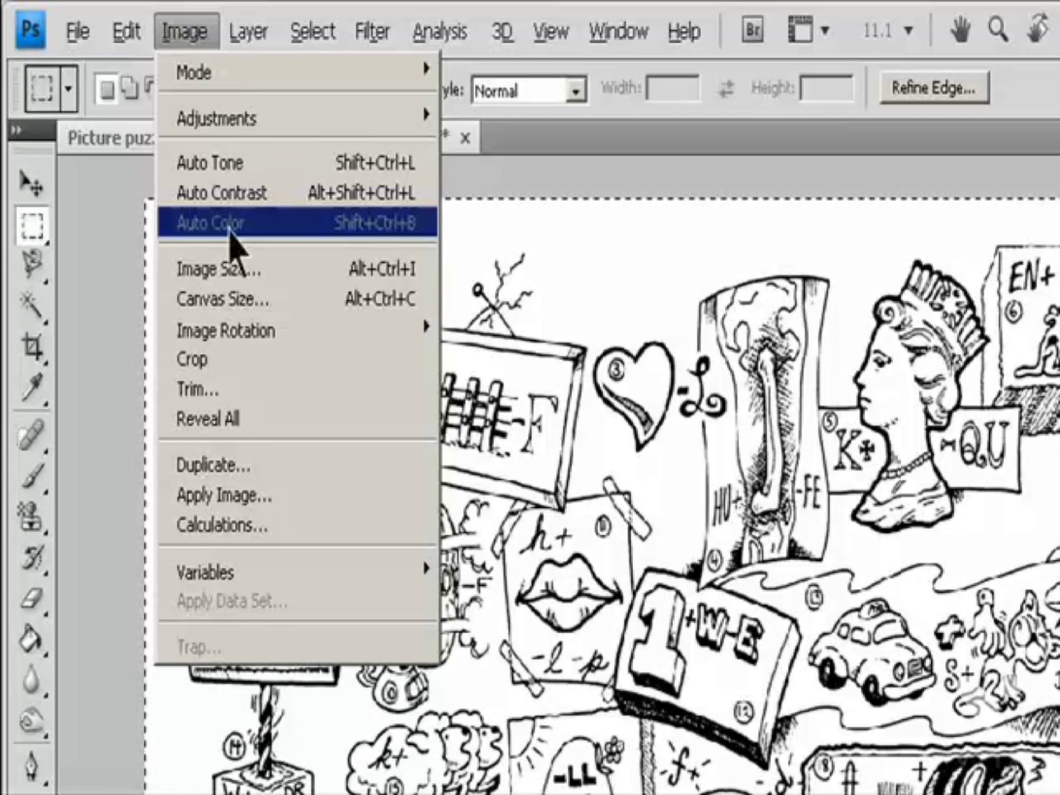
pyautogui.click(248, 359)
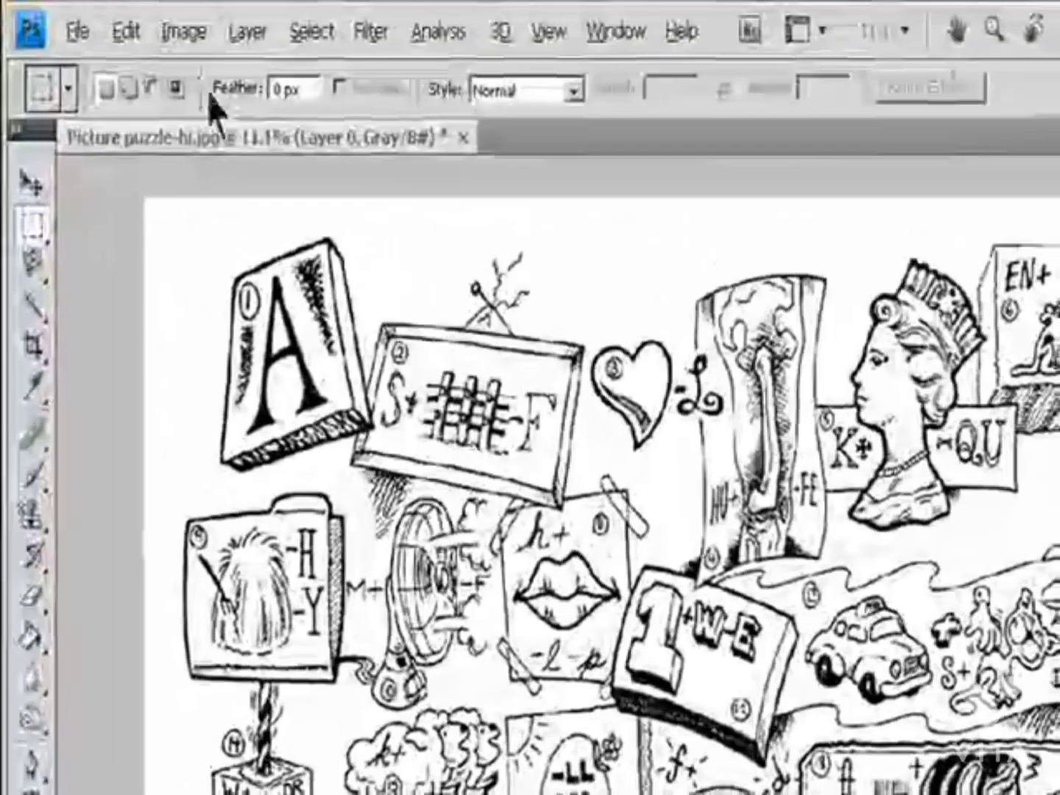
# Step: Set Trim to work from Bottom Right Pixel Color, and toggle trimming of Top and Bottom off and back on
pyautogui.click(105, 19)
pyautogui.click(197, 389)
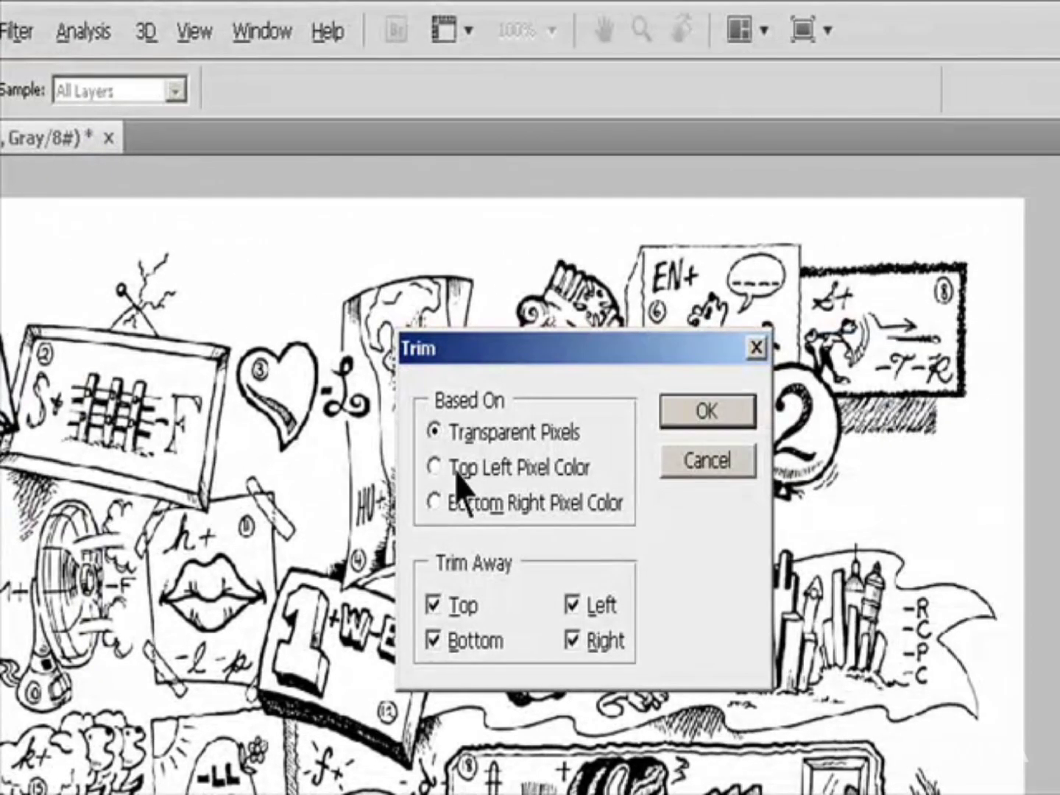
pyautogui.click(455, 473)
pyautogui.click(468, 504)
pyautogui.click(453, 609)
pyautogui.click(460, 642)
pyautogui.click(444, 615)
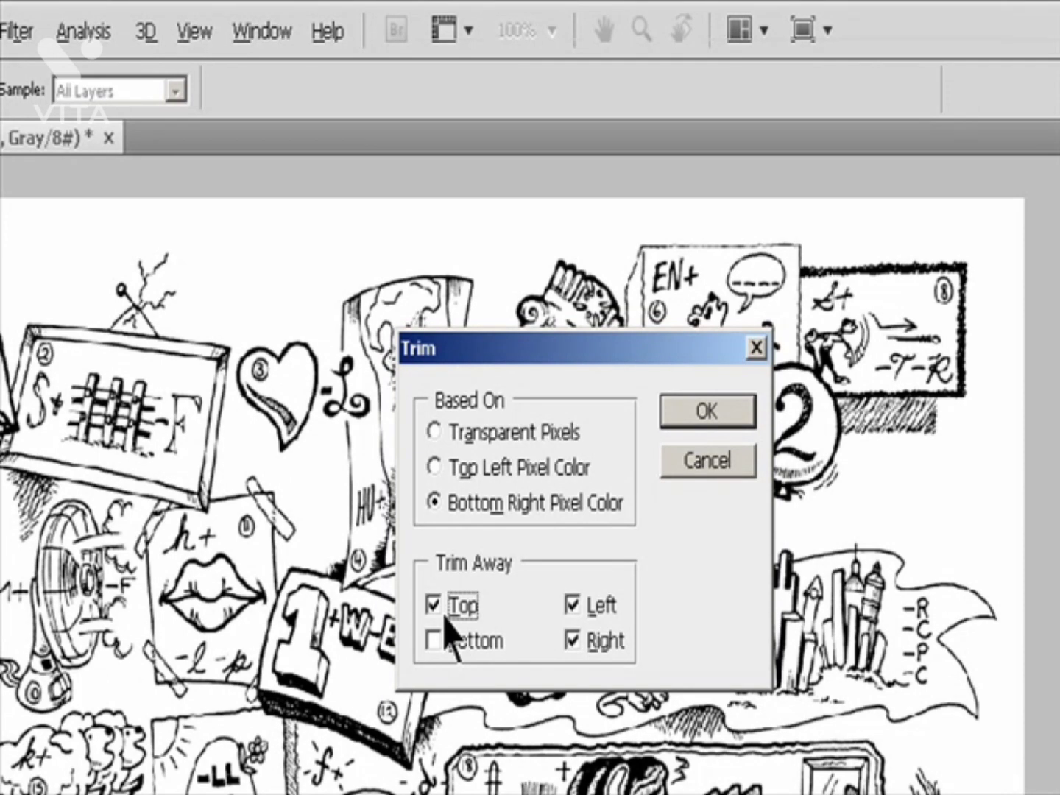
pyautogui.click(444, 641)
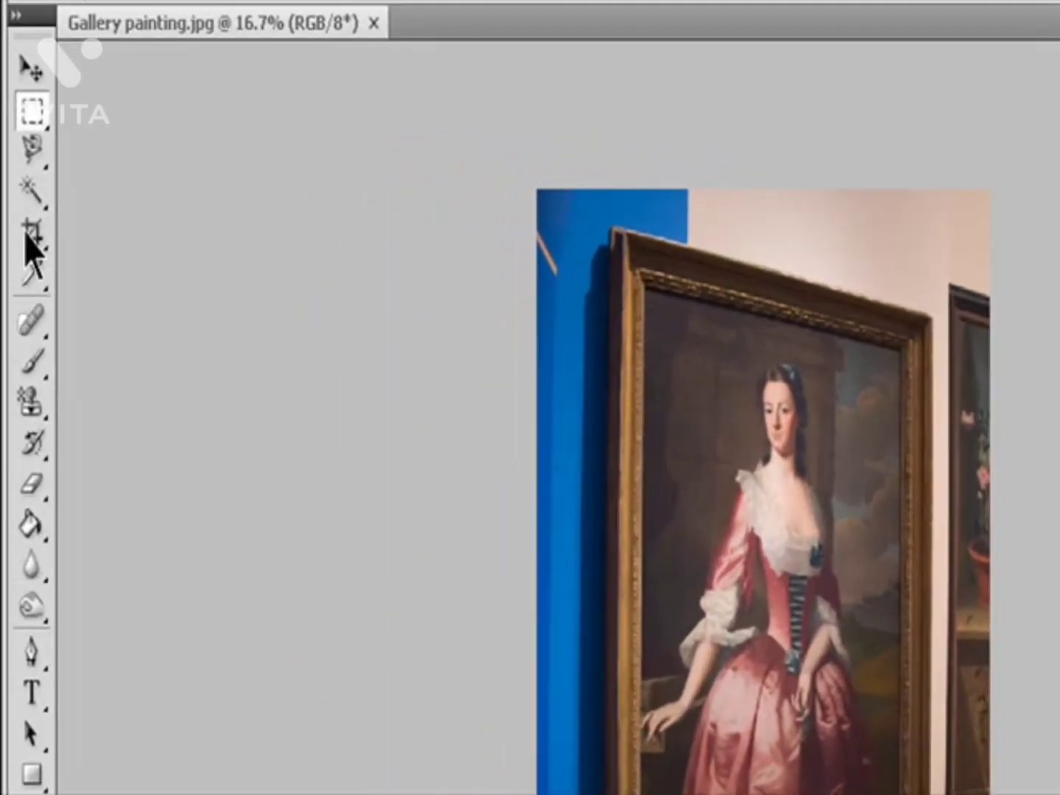
# Step: Activate the Crop tool for the gallery painting and rotate the image canvas 180°
pyautogui.click(31, 239)
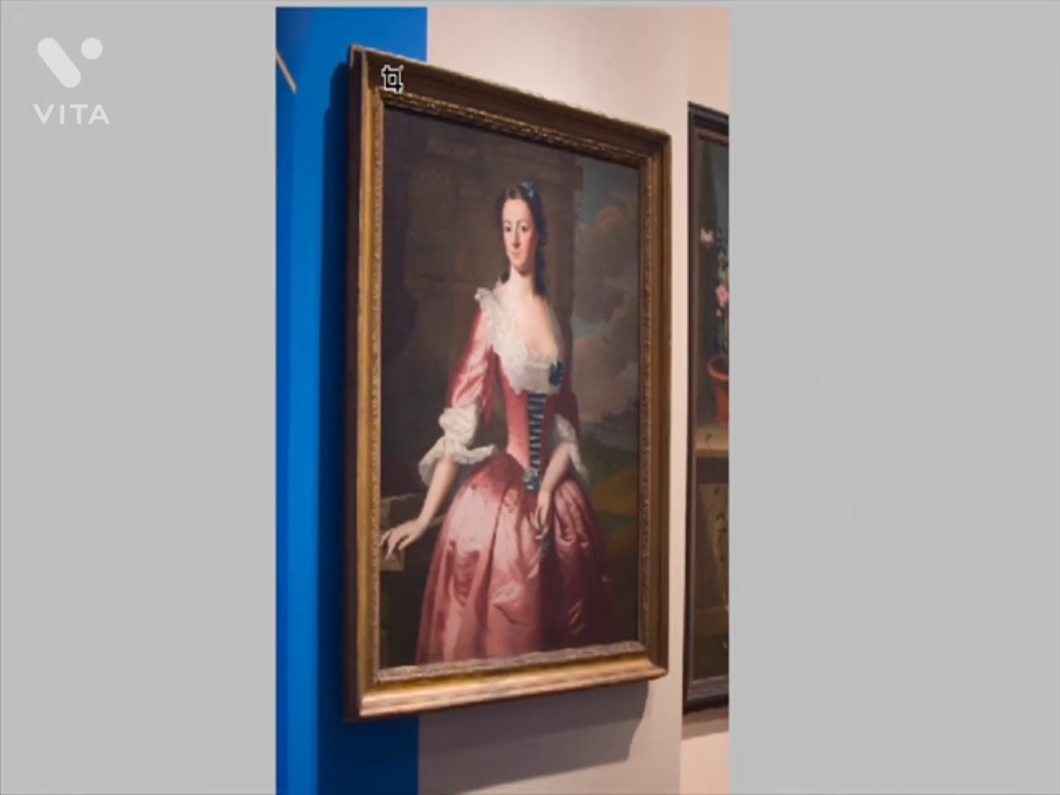
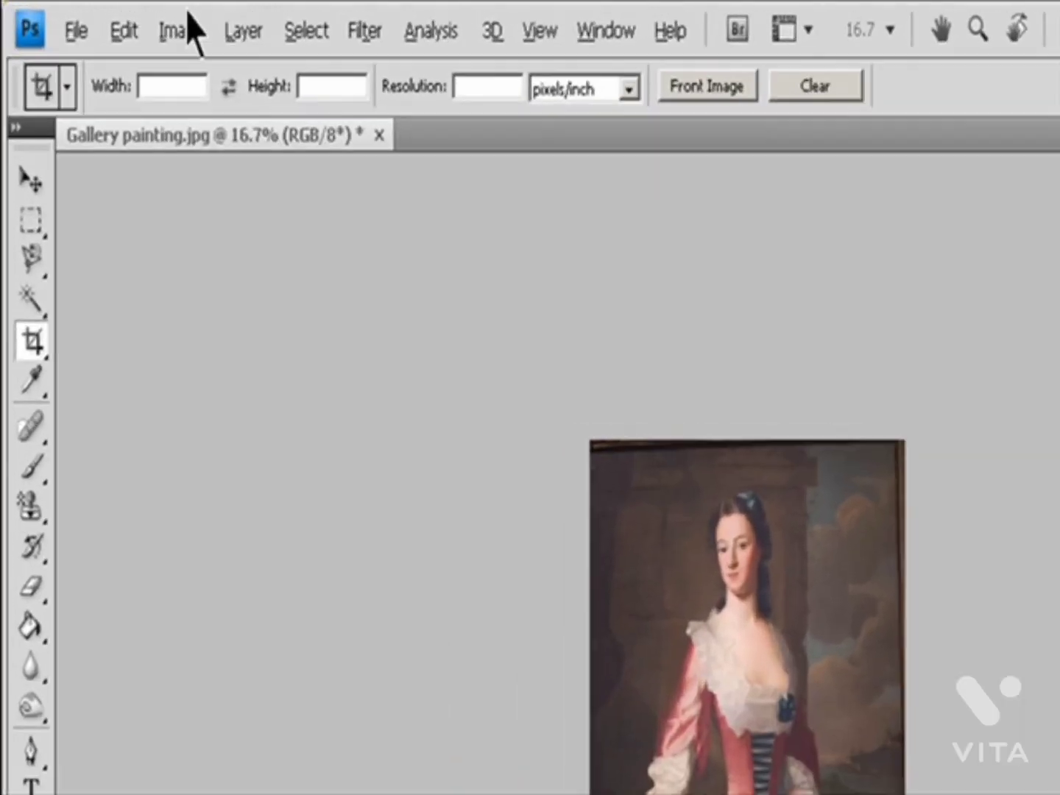
pyautogui.click(105, 17)
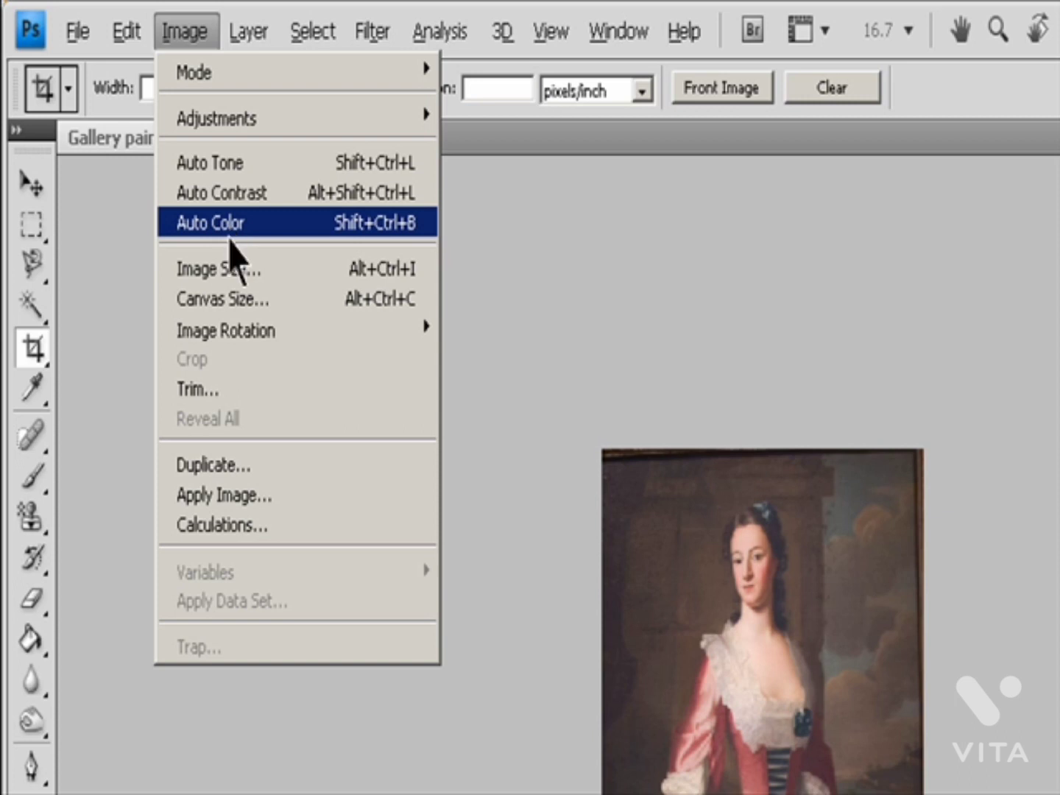
pyautogui.moveTo(243, 334)
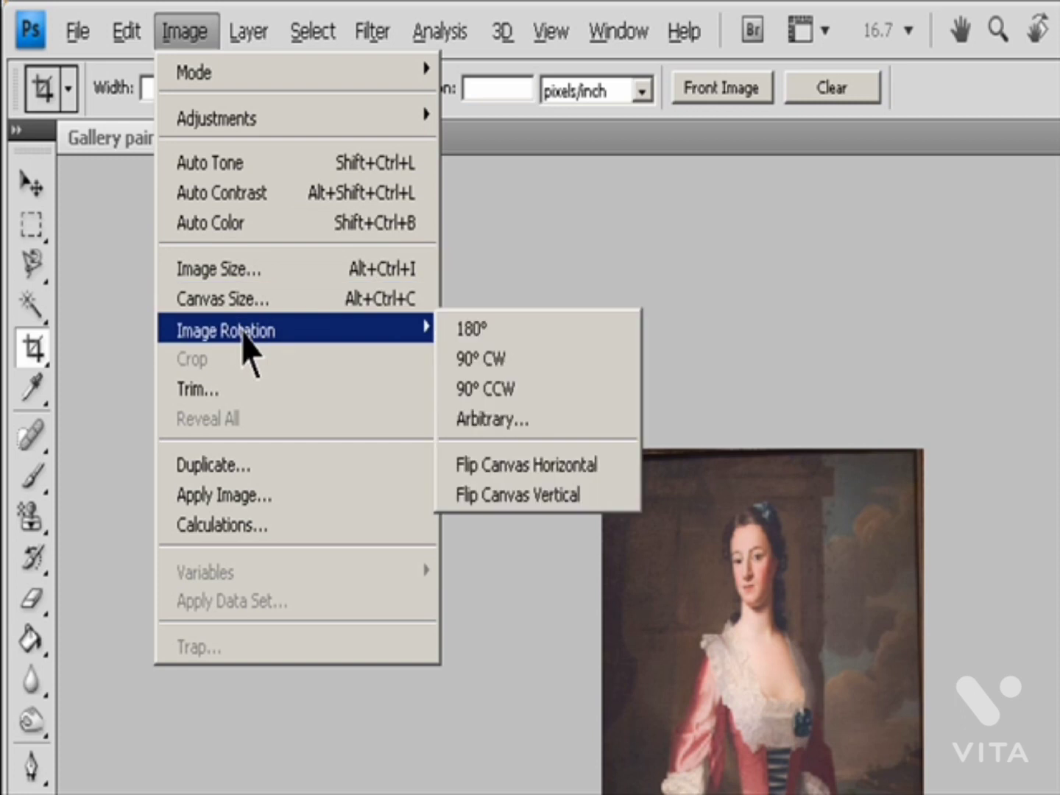
pyautogui.click(503, 335)
# Step: Rotate the painting's canvas 90° clockwise and back 90° counterclockwise
pyautogui.click(182, 31)
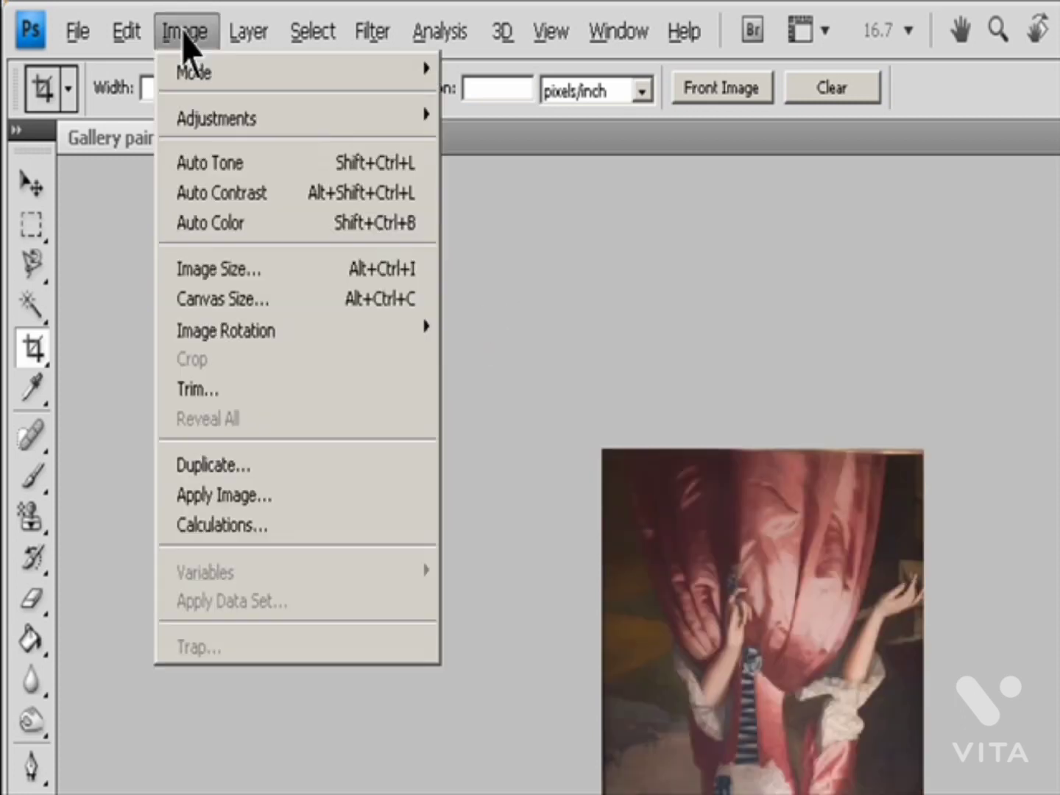
pyautogui.moveTo(263, 339)
pyautogui.click(485, 388)
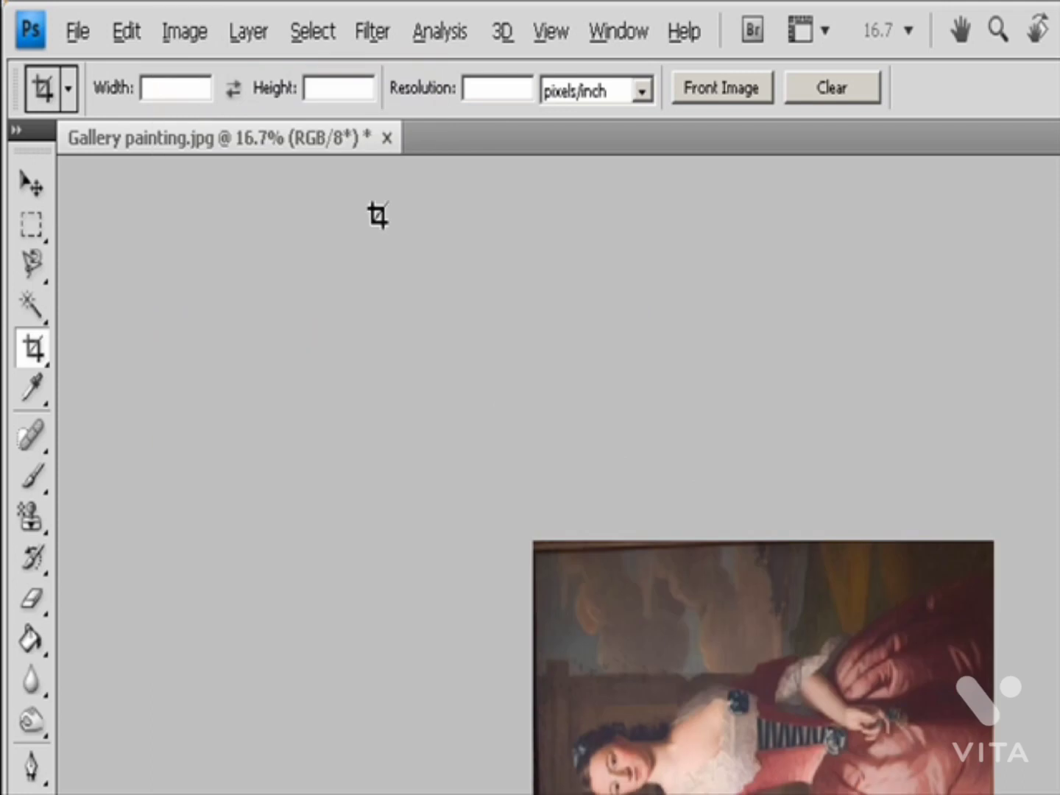
pyautogui.click(189, 31)
pyautogui.moveTo(478, 330)
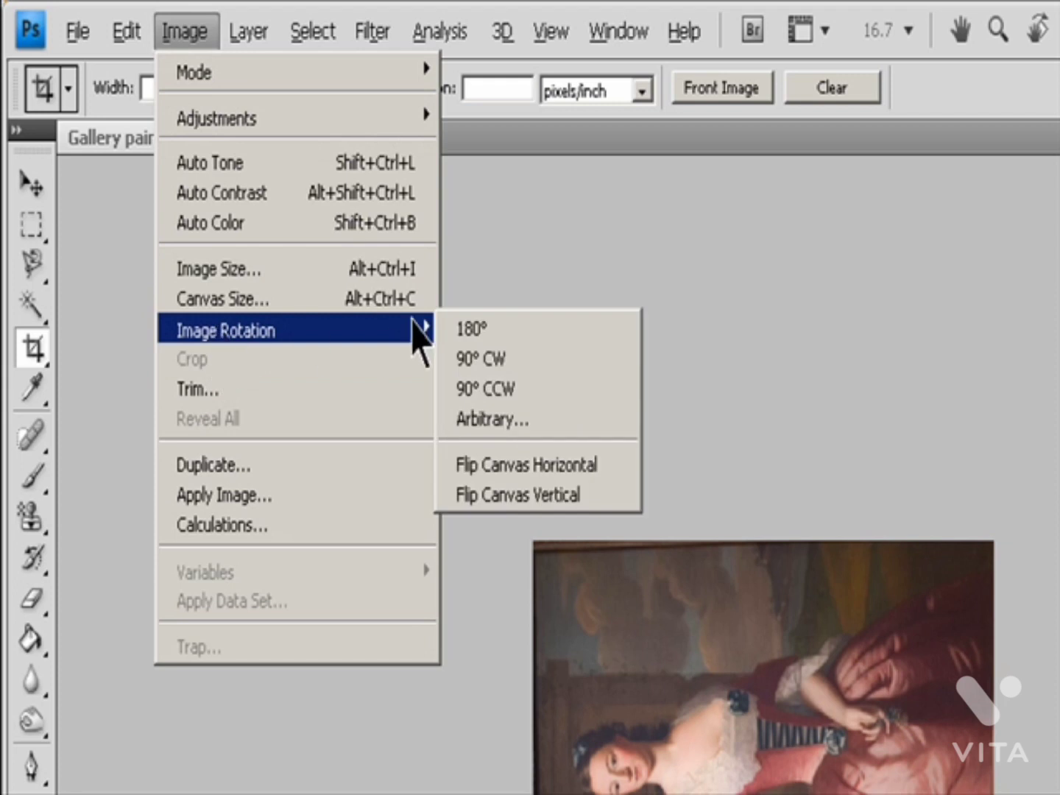
pyautogui.click(471, 392)
# Step: Rotate the painting's canvas by an arbitrary angle of 90° clockwise
pyautogui.click(174, 33)
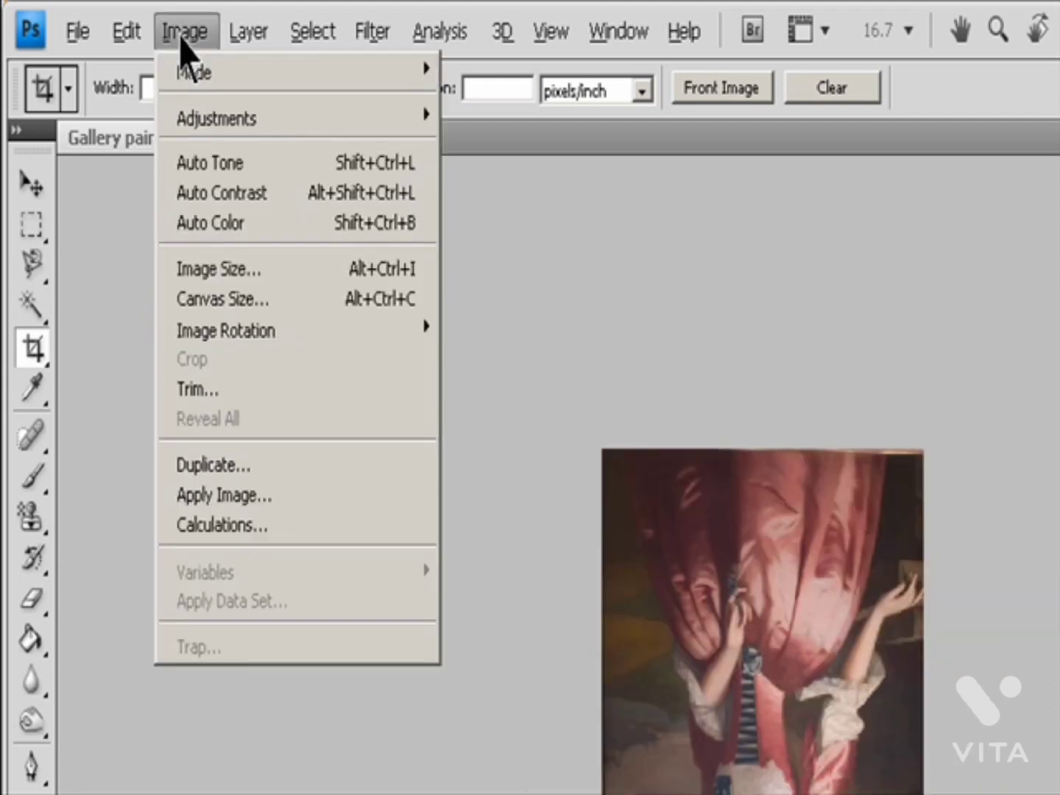
pyautogui.moveTo(284, 332)
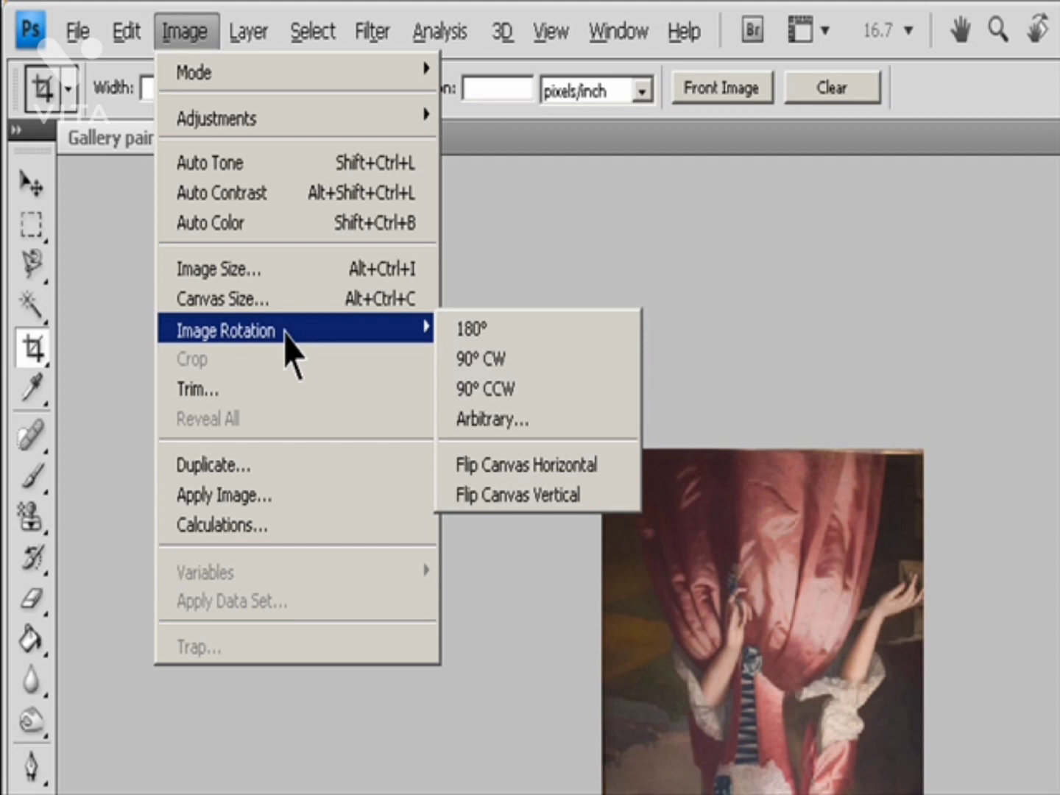
pyautogui.click(492, 419)
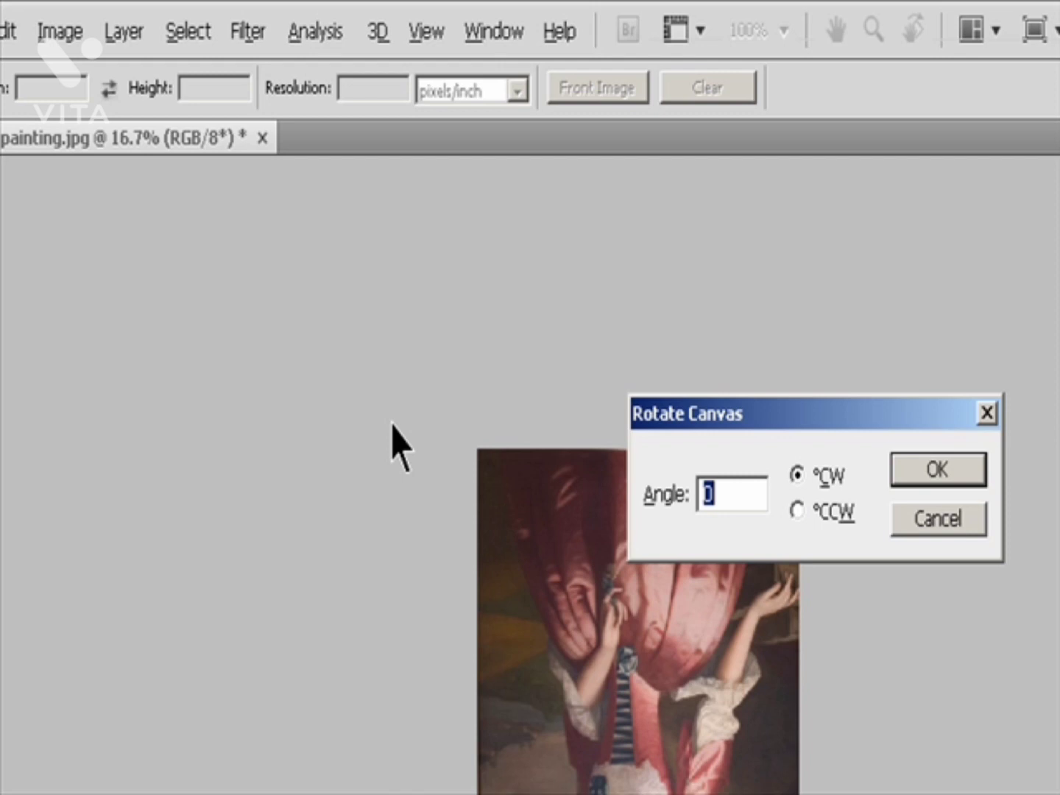
pyautogui.write('90')
pyautogui.press('Return')
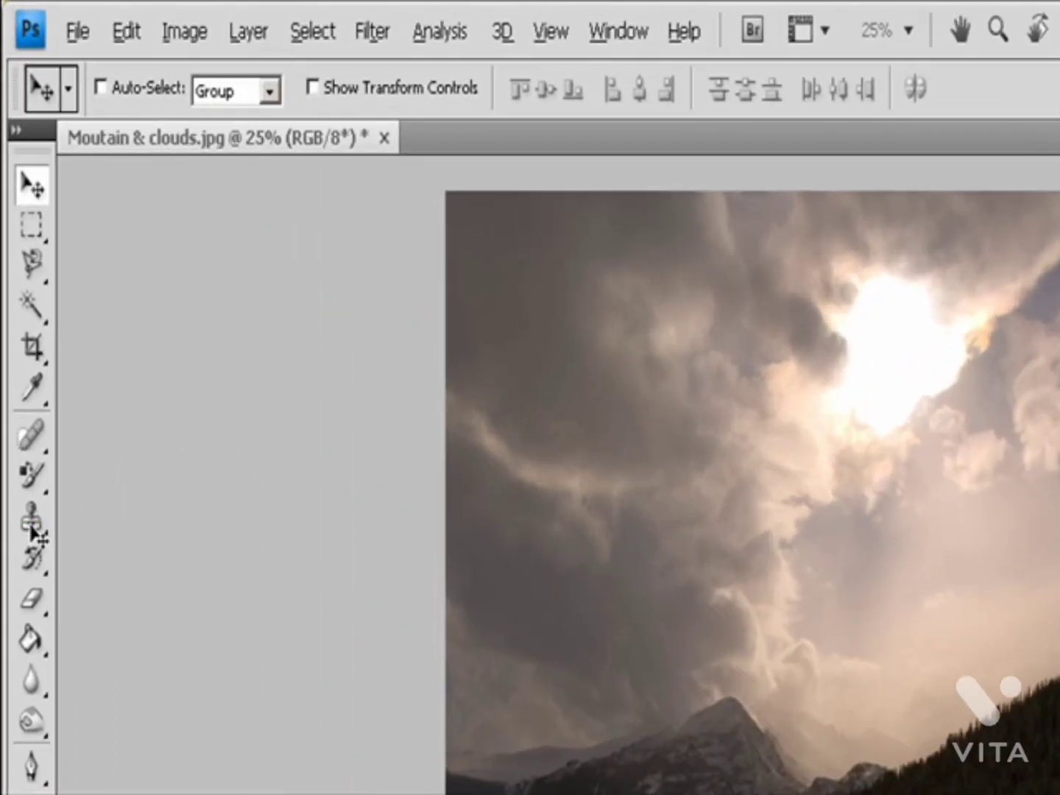
# Step: Activate the Clone Stamp tool on the mountain and clouds image and review its brush presets and blending modes
pyautogui.click(31, 521)
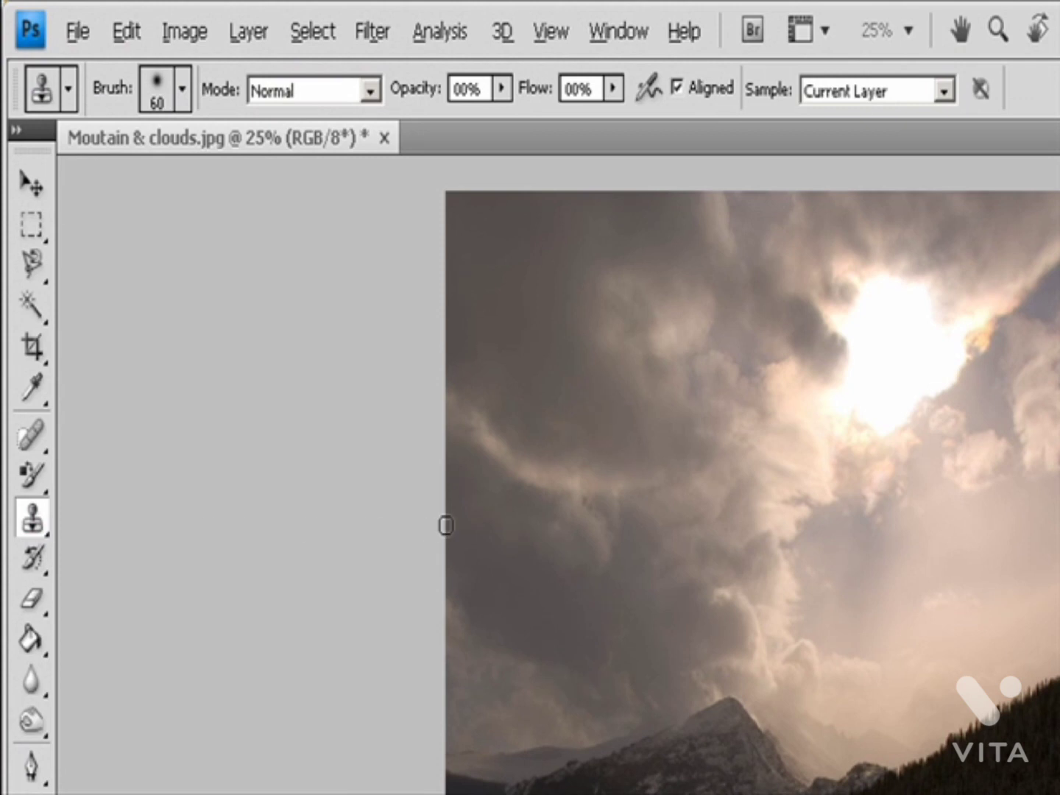
pyautogui.click(181, 90)
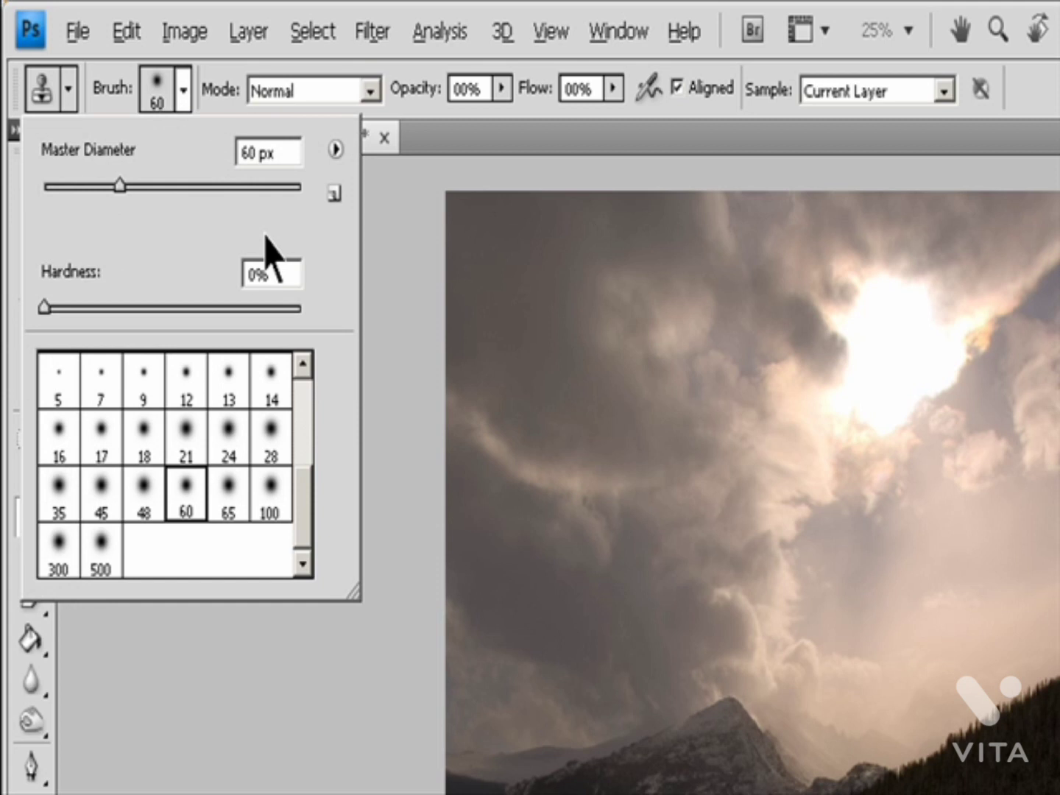
pyautogui.click(368, 89)
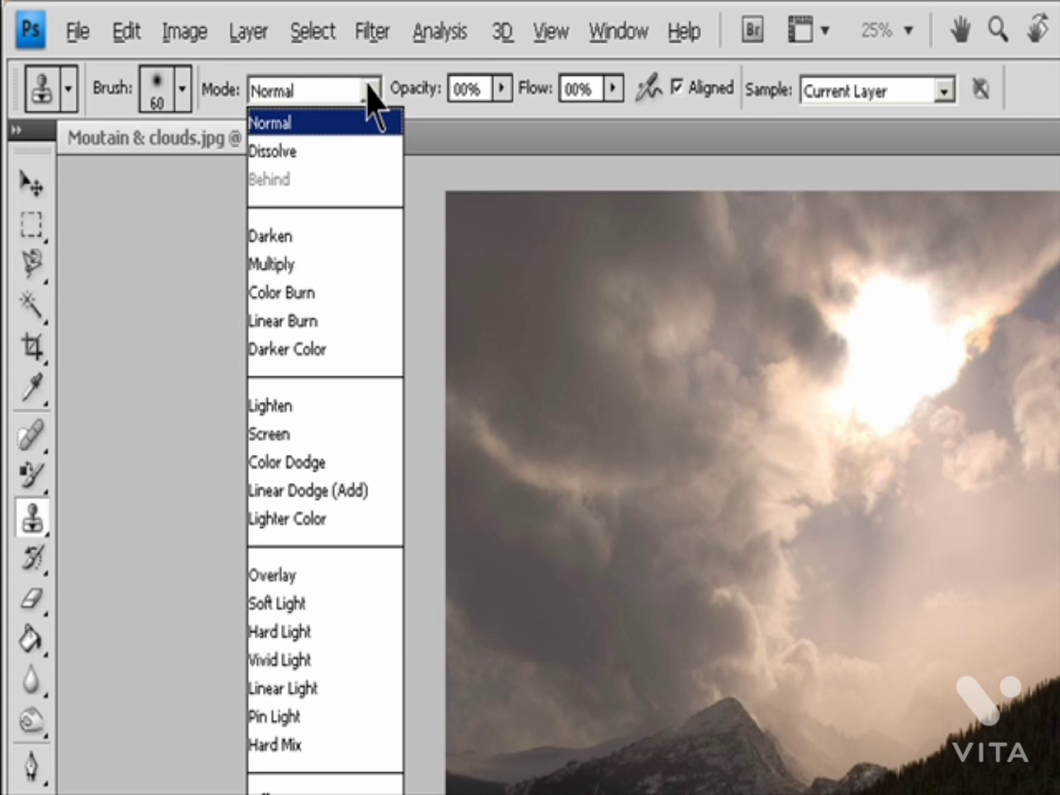
# Step: Inspect the Clone Stamp tool's opacity and flow settings
pyautogui.click(501, 87)
pyautogui.click(501, 88)
pyautogui.click(477, 89)
pyautogui.click(458, 84)
pyautogui.click(612, 91)
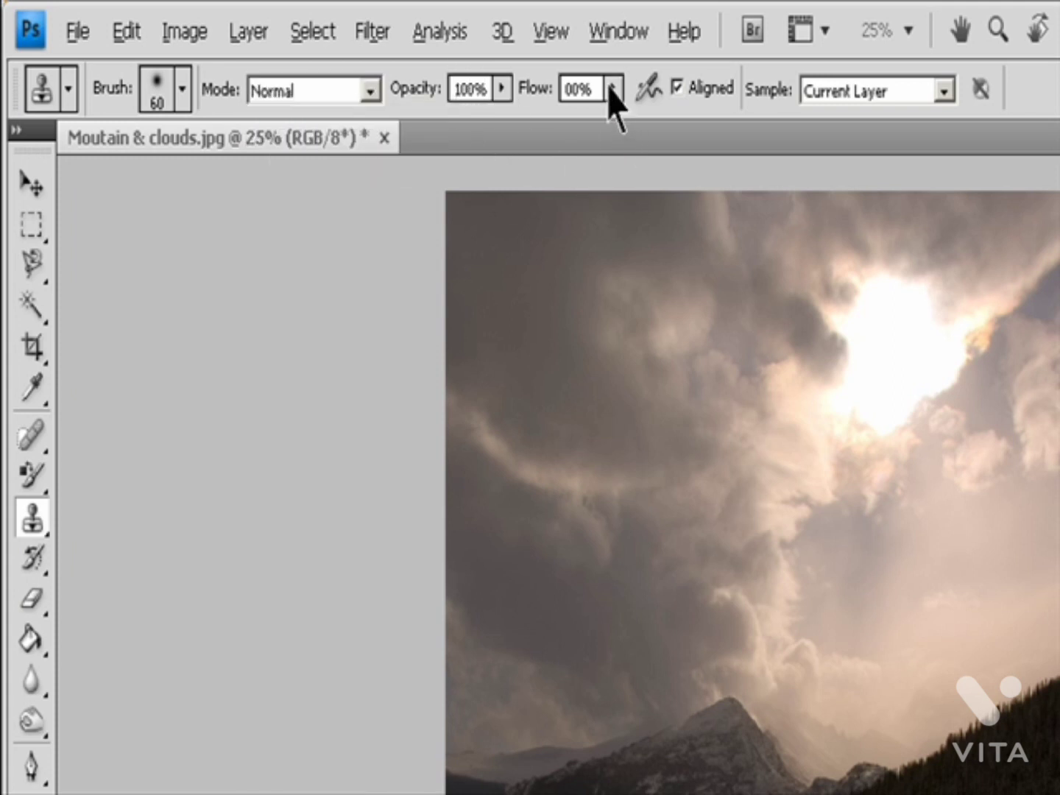
# Step: Toggle the Clone Stamp's Aligned option off and back on, and choose Current Layer as the sample source
pyautogui.click(708, 84)
pyautogui.click(701, 87)
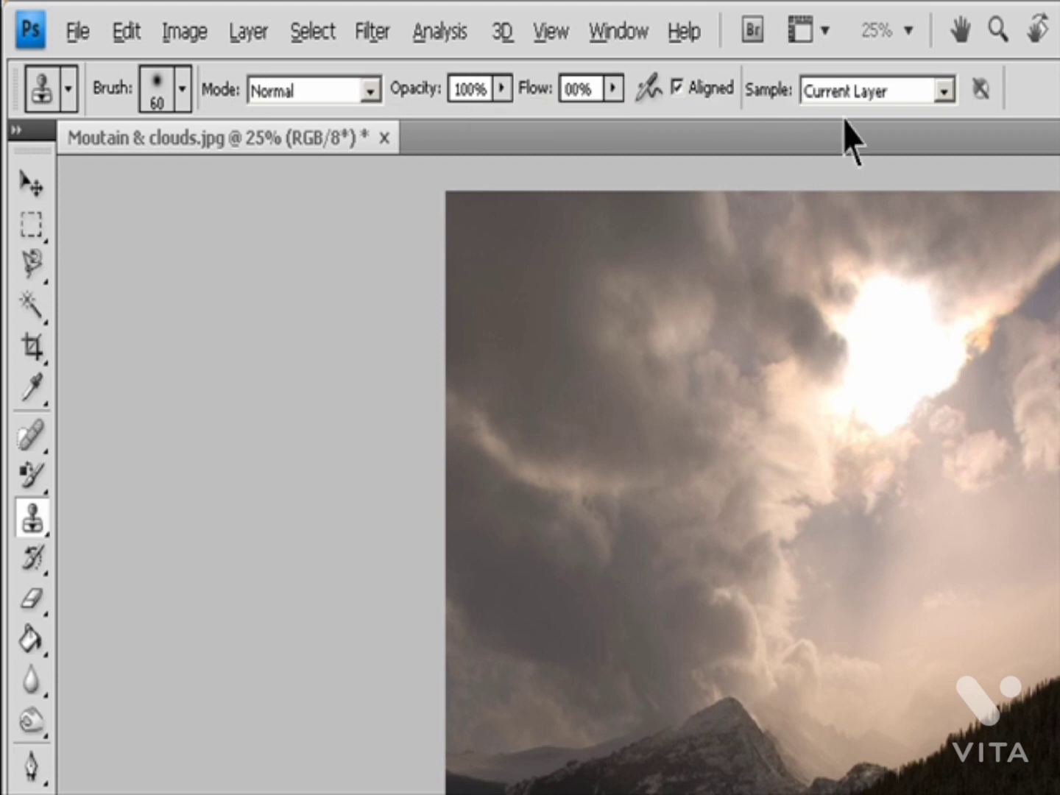
pyautogui.click(942, 92)
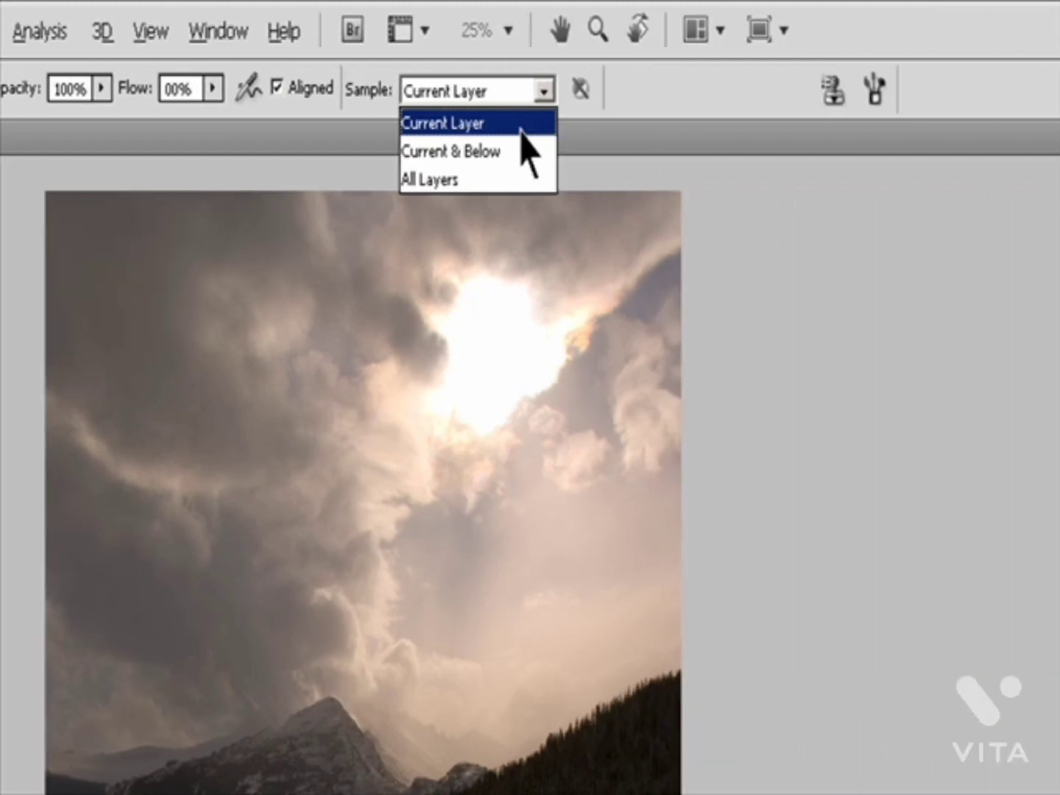
pyautogui.click(916, 123)
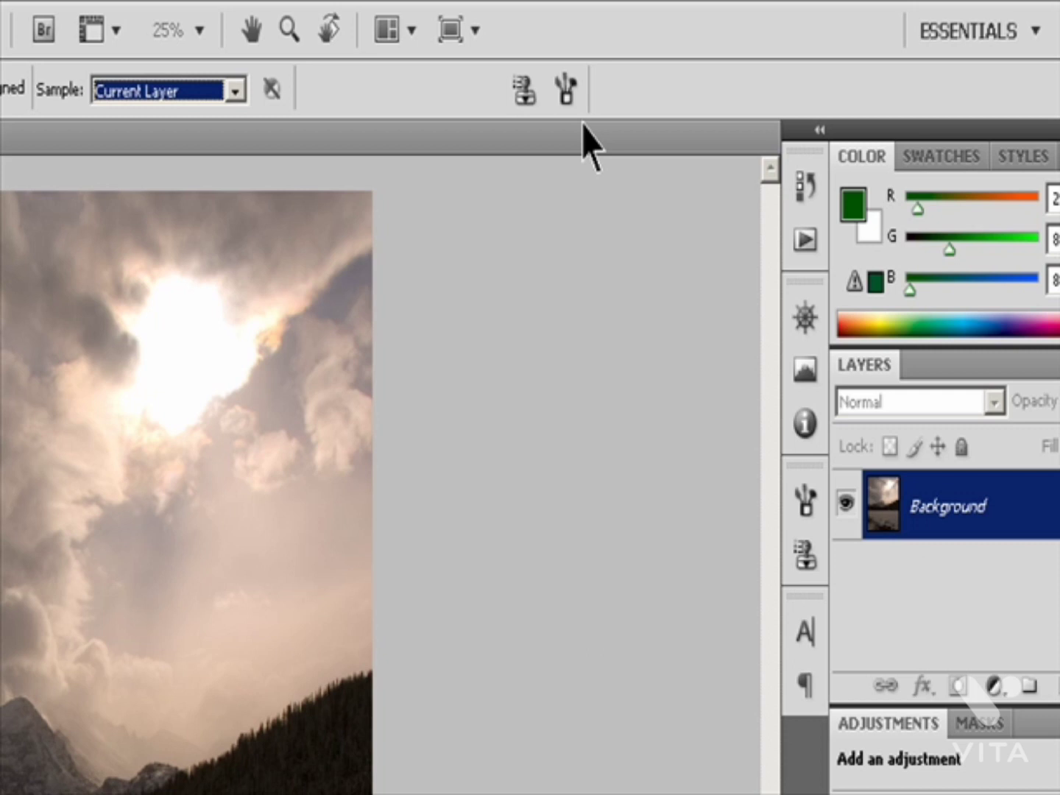
# Step: Compare the Clone Source and Brushes panels and activate the first clone source
pyautogui.click(526, 93)
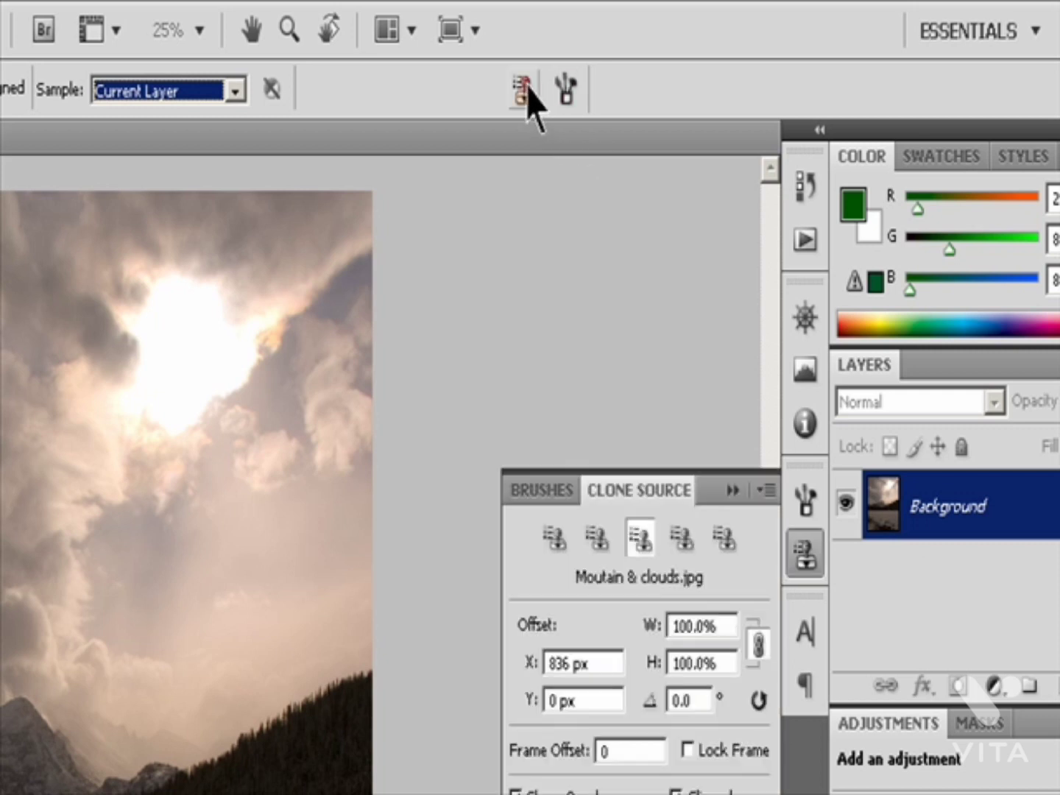
pyautogui.click(565, 91)
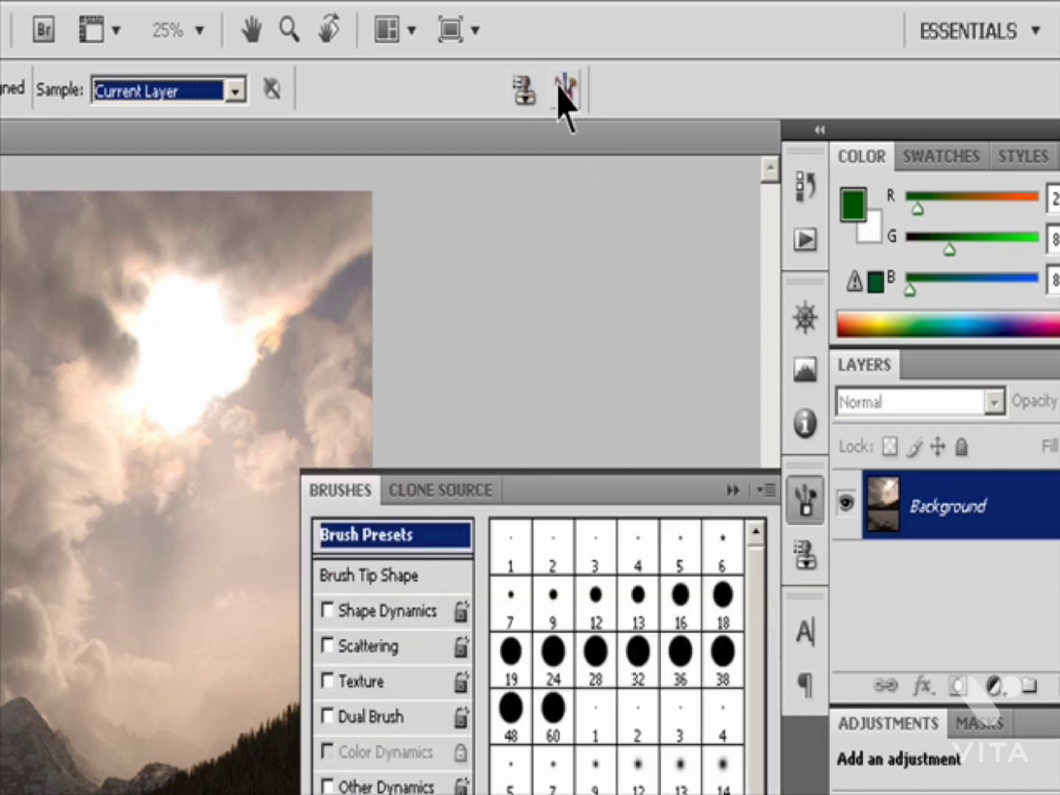
pyautogui.click(524, 90)
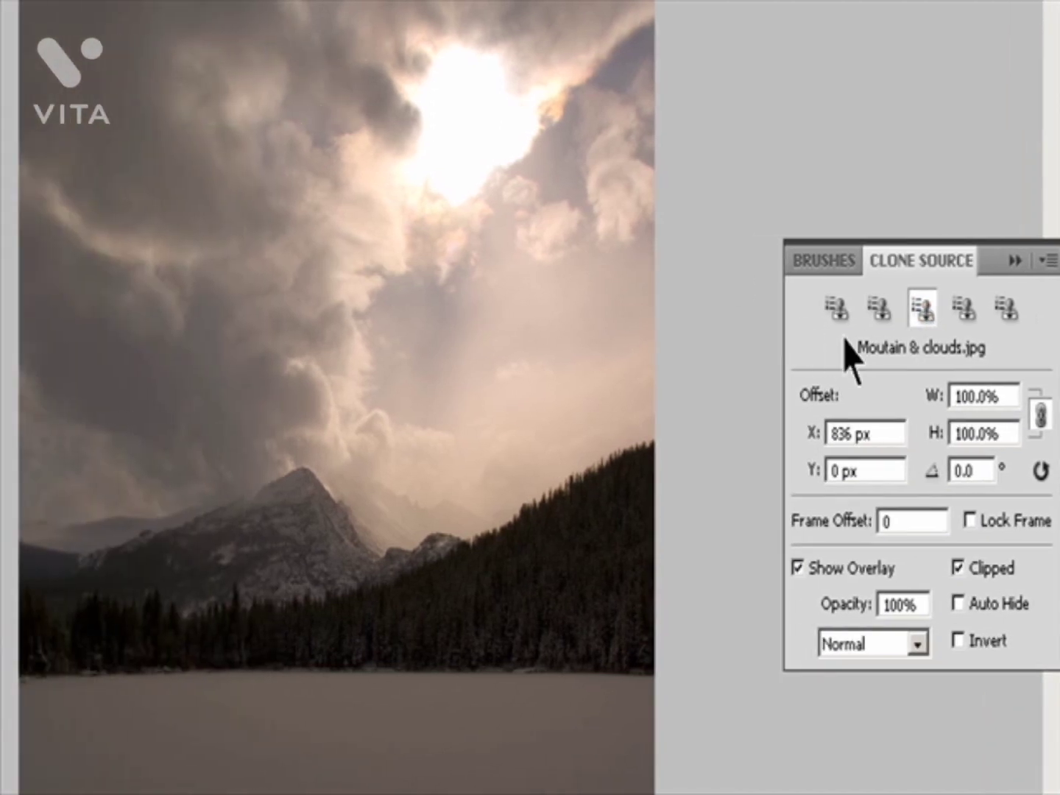
pyautogui.click(836, 307)
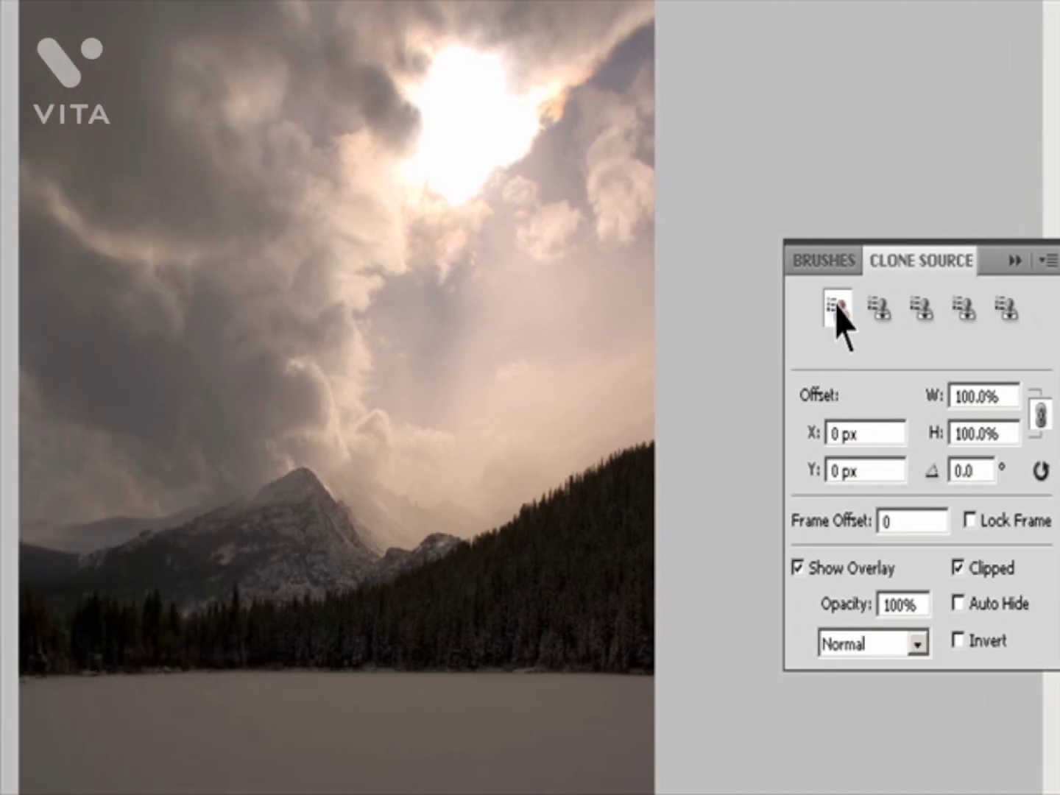
# Step: Clone dark clouds from the left half of the sky over the area below the sun and the blue patch beside it
pyautogui.keyDown('alt'); pyautogui.click(322, 295); pyautogui.keyUp('alt')
pyautogui.moveTo(423, 287)
pyautogui.mouseDown()
pyautogui.moveTo(447, 282)
pyautogui.moveTo(455, 304)
pyautogui.moveTo(474, 289)
pyautogui.moveTo(476, 251)
pyautogui.moveTo(494, 249)
pyautogui.moveTo(488, 263)
pyautogui.moveTo(496, 234)
pyautogui.mouseUp()
pyautogui.keyDown('alt'); pyautogui.click(312, 354); pyautogui.keyUp('alt')
pyautogui.moveTo(482, 313)
pyautogui.mouseDown()
pyautogui.moveTo(500, 281)
pyautogui.moveTo(511, 288)
pyautogui.moveTo(499, 294)
pyautogui.moveTo(523, 251)
pyautogui.mouseUp()
pyautogui.keyDown('alt'); pyautogui.click(294, 366); pyautogui.keyUp('alt')
pyautogui.moveTo(568, 168)
pyautogui.mouseDown()
pyautogui.moveTo(530, 192)
pyautogui.moveTo(450, 206)
pyautogui.moveTo(540, 87)
pyautogui.moveTo(570, 181)
pyautogui.moveTo(575, 172)
pyautogui.moveTo(541, 182)
pyautogui.moveTo(528, 168)
pyautogui.moveTo(570, 174)
pyautogui.moveTo(568, 131)
pyautogui.moveTo(557, 177)
pyautogui.moveTo(589, 151)
pyautogui.moveTo(579, 146)
pyautogui.moveTo(597, 144)
pyautogui.moveTo(579, 134)
pyautogui.moveTo(586, 108)
pyautogui.moveTo(559, 135)
pyautogui.moveTo(562, 159)
pyautogui.moveTo(550, 143)
pyautogui.moveTo(623, 62)
pyautogui.moveTo(633, 65)
pyautogui.moveTo(594, 83)
pyautogui.moveTo(614, 95)
pyautogui.moveTo(621, 64)
pyautogui.moveTo(656, 25)
pyautogui.moveTo(647, 41)
pyautogui.moveTo(631, 35)
pyautogui.moveTo(666, 28)
pyautogui.moveTo(632, 48)
pyautogui.moveTo(635, 72)
pyautogui.moveTo(657, 83)
pyautogui.mouseUp()
# Step: Sample further cloud areas around the sun and clone them over the clouds toward the image's right edge
pyautogui.keyDown('alt'); pyautogui.click(296, 195); pyautogui.keyUp('alt')
pyautogui.keyDown('alt'); pyautogui.click(564, 47); pyautogui.keyUp('alt')
pyautogui.keyDown('alt'); pyautogui.click(618, 9); pyautogui.keyUp('alt')
pyautogui.keyDown('alt'); pyautogui.click(615, 182); pyautogui.keyUp('alt')
pyautogui.moveTo(585, 170)
pyautogui.mouseDown()
pyautogui.moveTo(556, 210)
pyautogui.moveTo(579, 211)
pyautogui.moveTo(594, 240)
pyautogui.moveTo(591, 207)
pyautogui.mouseUp()
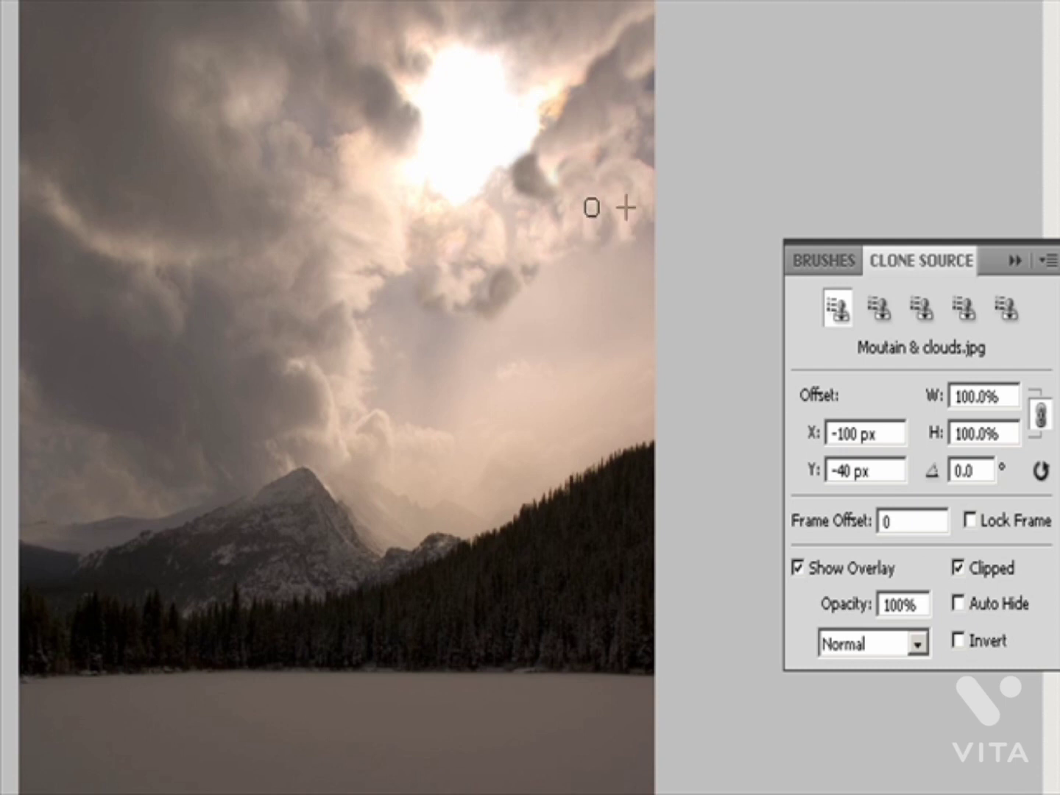
pyautogui.keyDown('alt'); pyautogui.click(531, 237); pyautogui.keyUp('alt')
pyautogui.click(513, 200)
pyautogui.moveTo(513, 200)
pyautogui.mouseDown()
pyautogui.moveTo(483, 229)
pyautogui.moveTo(511, 243)
pyautogui.moveTo(511, 213)
pyautogui.moveTo(507, 268)
pyautogui.moveTo(487, 196)
pyautogui.moveTo(518, 199)
pyautogui.moveTo(513, 230)
pyautogui.moveTo(623, 198)
pyautogui.moveTo(626, 141)
pyautogui.moveTo(654, 170)
pyautogui.moveTo(648, 132)
pyautogui.mouseUp()
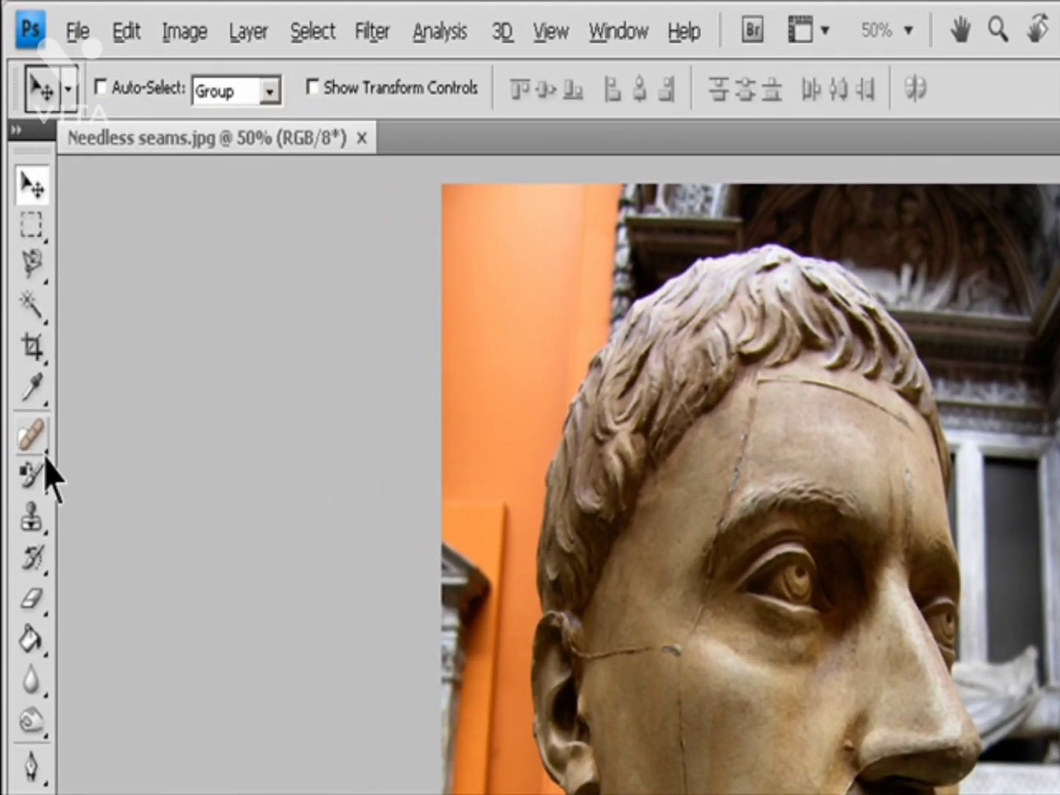
# Step: Activate the Healing Brush tool on the statue image and review its brush settings and blending modes
pyautogui.click(25, 260)
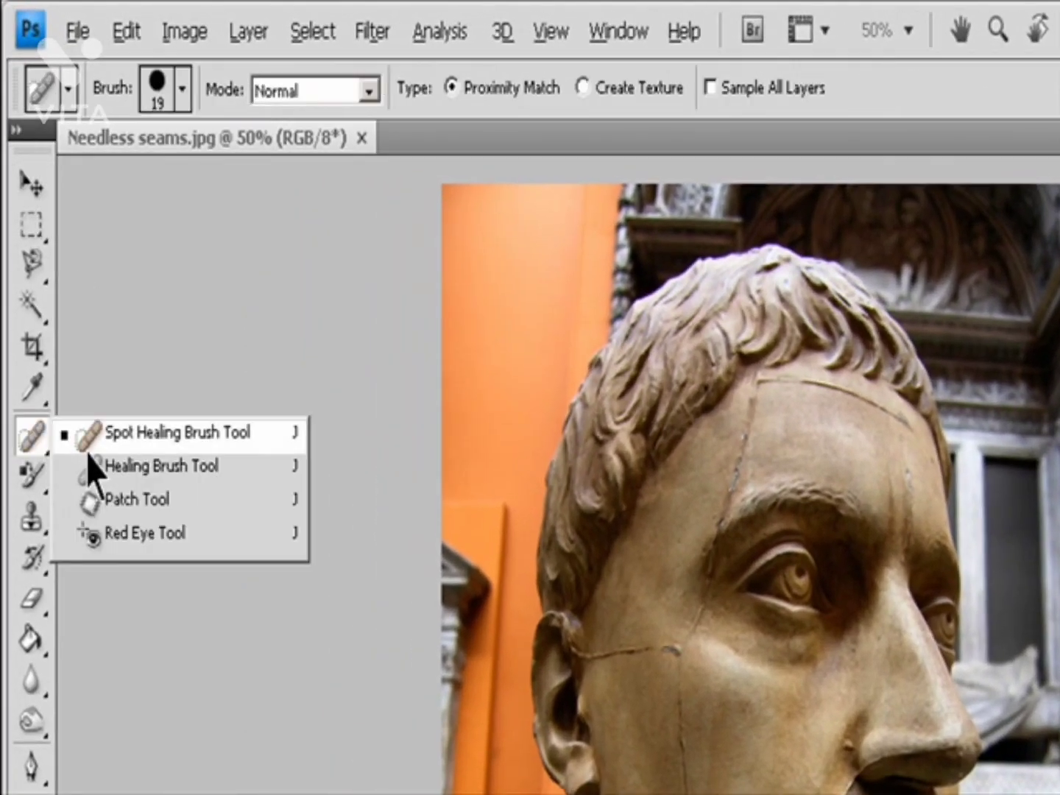
pyautogui.click(166, 471)
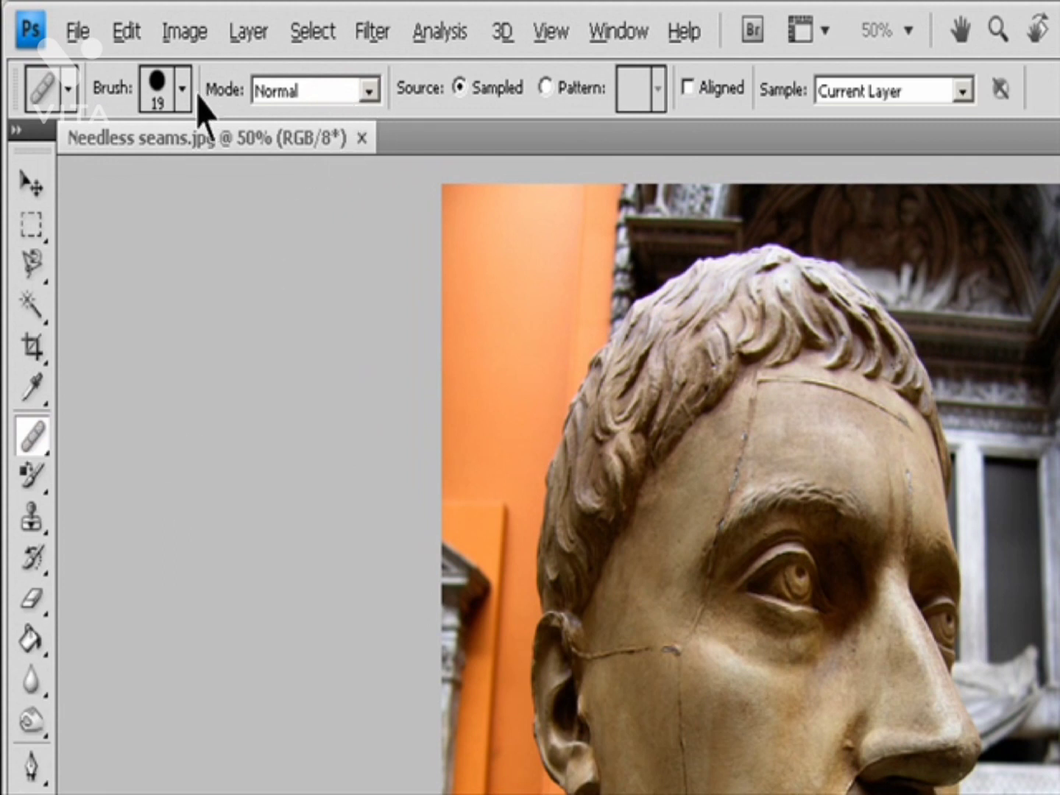
pyautogui.click(182, 89)
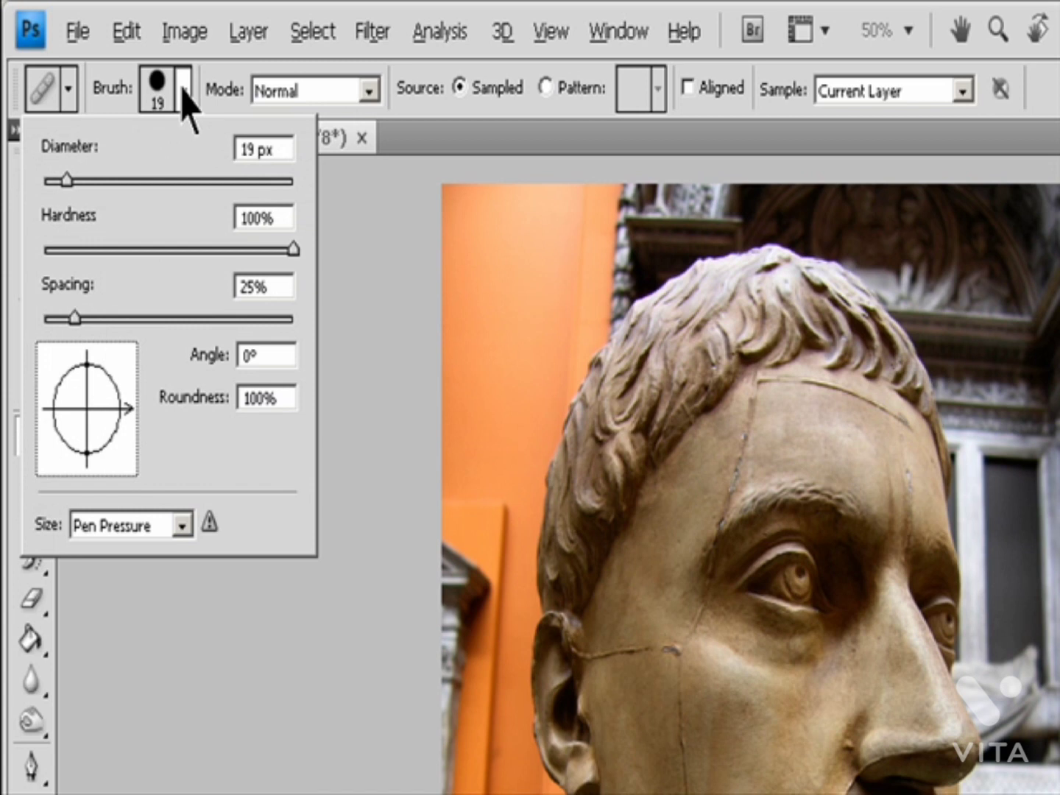
pyautogui.click(368, 91)
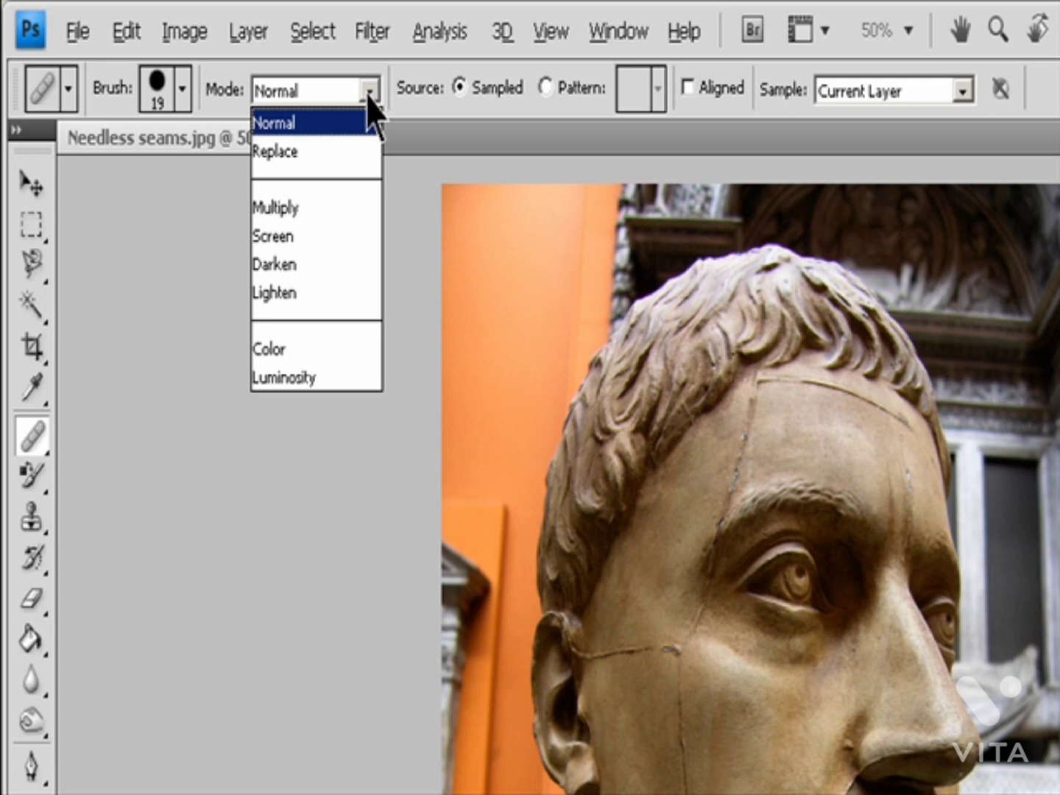
pyautogui.click(521, 110)
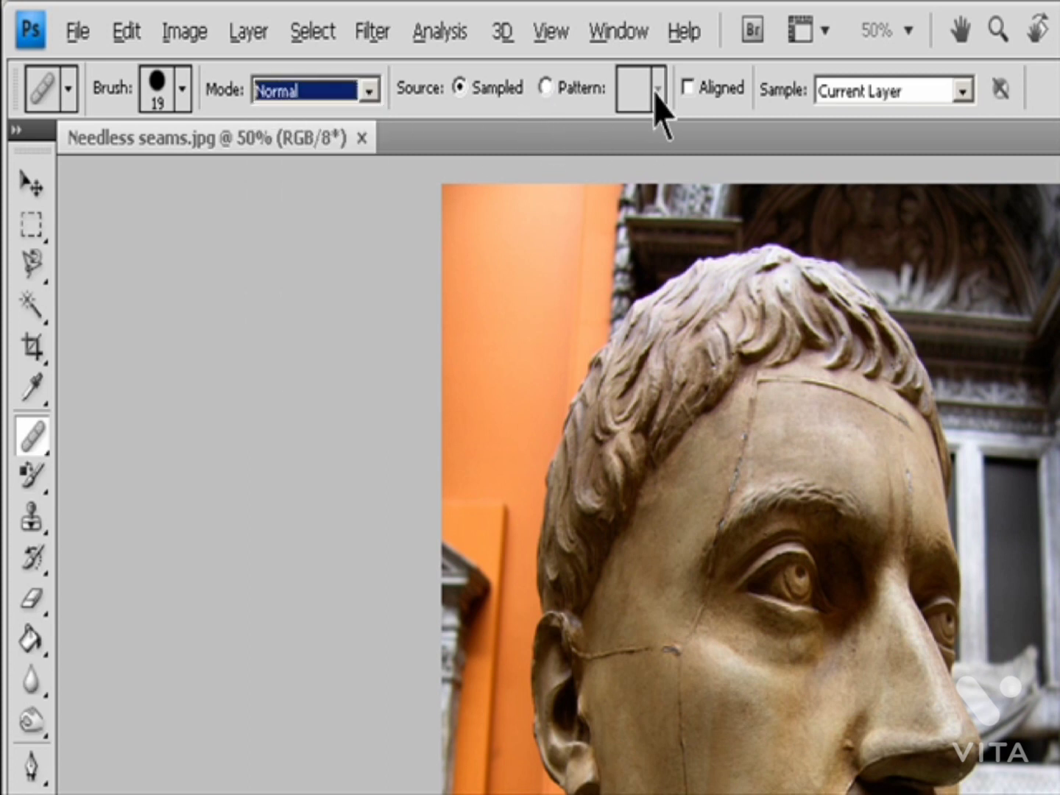
# Step: Toggle the Healing Brush's Aligned option on and back off, and check its Sample setting
pyautogui.click(691, 90)
pyautogui.click(688, 83)
pyautogui.click(961, 93)
pyautogui.click(959, 90)
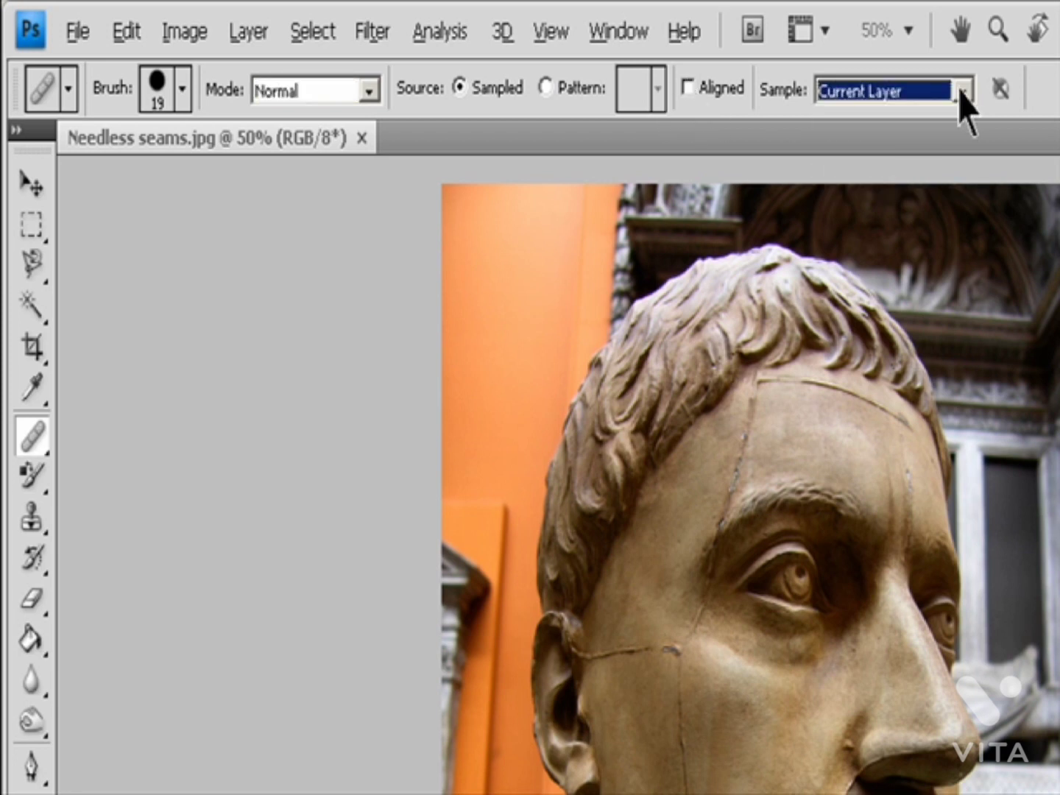
pyautogui.press('Escape')
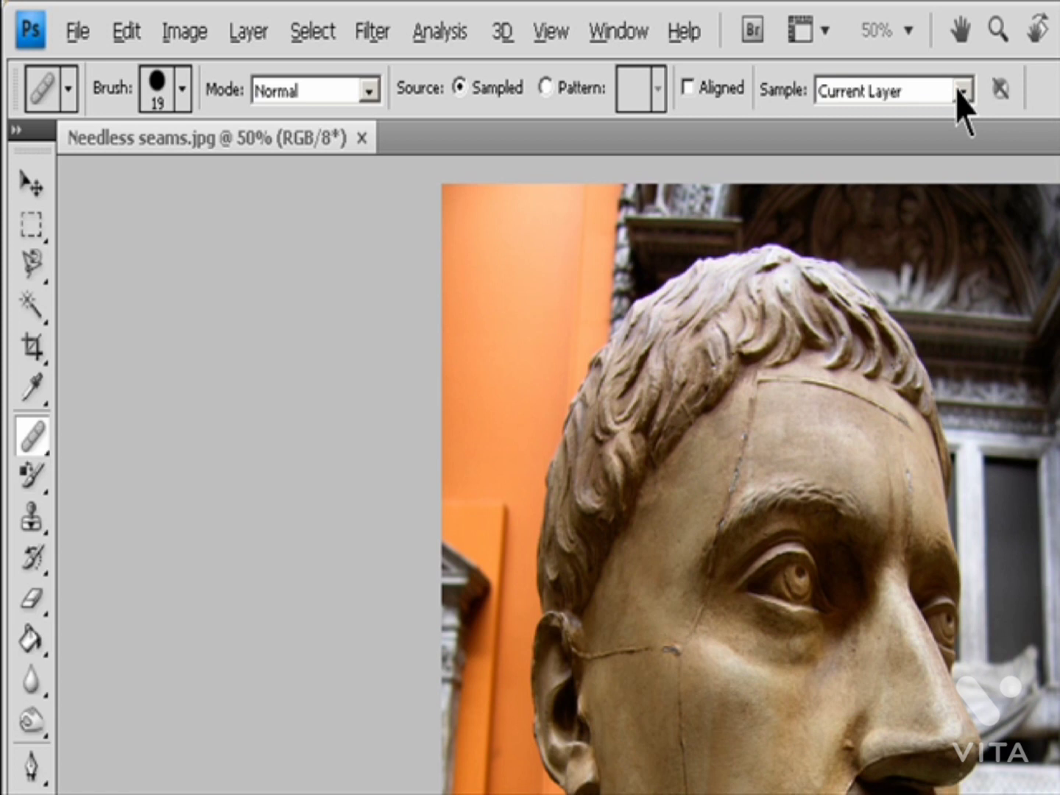
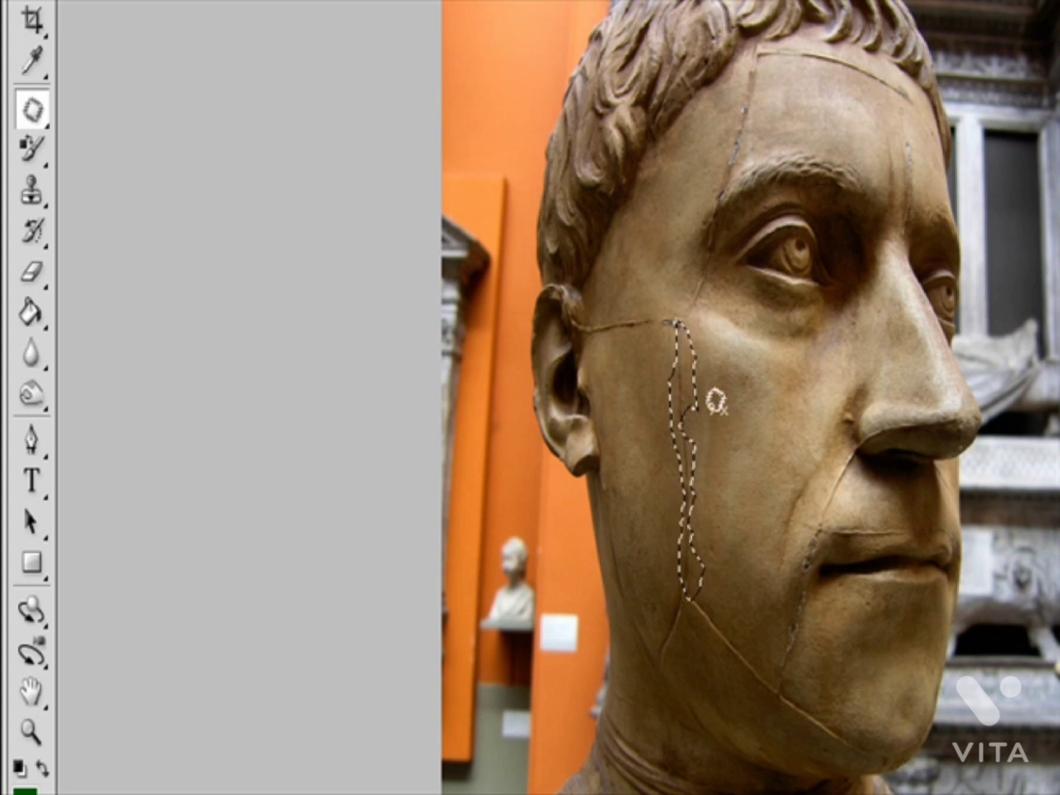
# Step: Reduce the Patch tool selection along the cheek seam and replace it with a narrow oval selection on the clean cheek beside the seam
pyautogui.moveTo(696, 457); pyautogui.dragTo(691, 474)
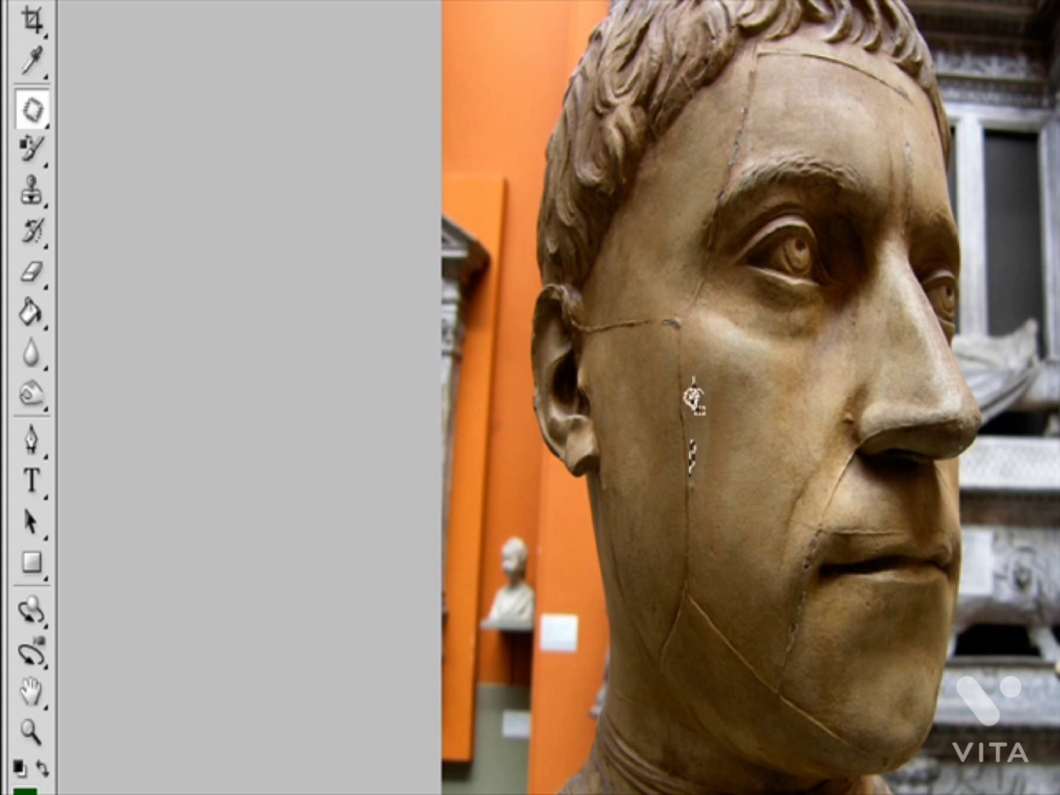
pyautogui.moveTo(692, 397); pyautogui.dragTo(689, 406)
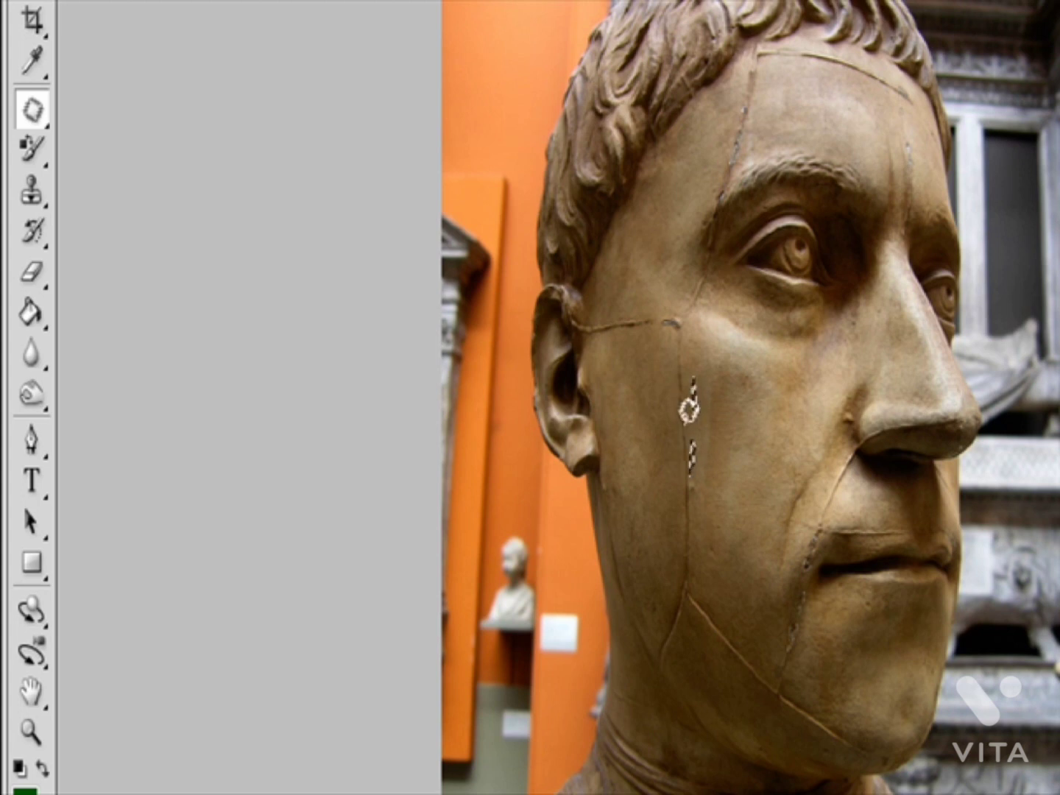
pyautogui.click(726, 366)
pyautogui.moveTo(726, 366)
pyautogui.mouseDown()
pyautogui.moveTo(739, 447)
pyautogui.moveTo(755, 465)
pyautogui.moveTo(739, 359)
pyautogui.moveTo(726, 368)
pyautogui.moveTo(747, 420)
pyautogui.moveTo(742, 412)
pyautogui.moveTo(698, 425)
pyautogui.moveTo(688, 390)
pyautogui.mouseUp()
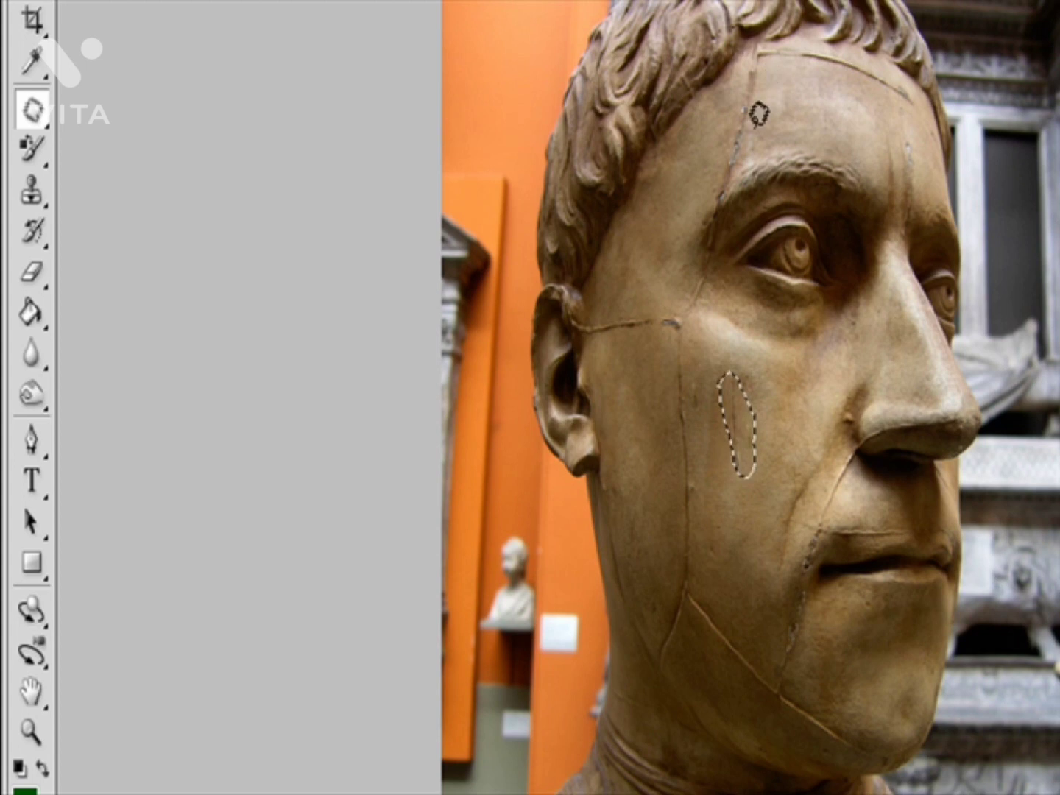
# Step: Clear the selection and try patching an outlined area beside the cheek seam and another around the upper seam with the Patch tool
pyautogui.hotkey('ctrl', 'd')
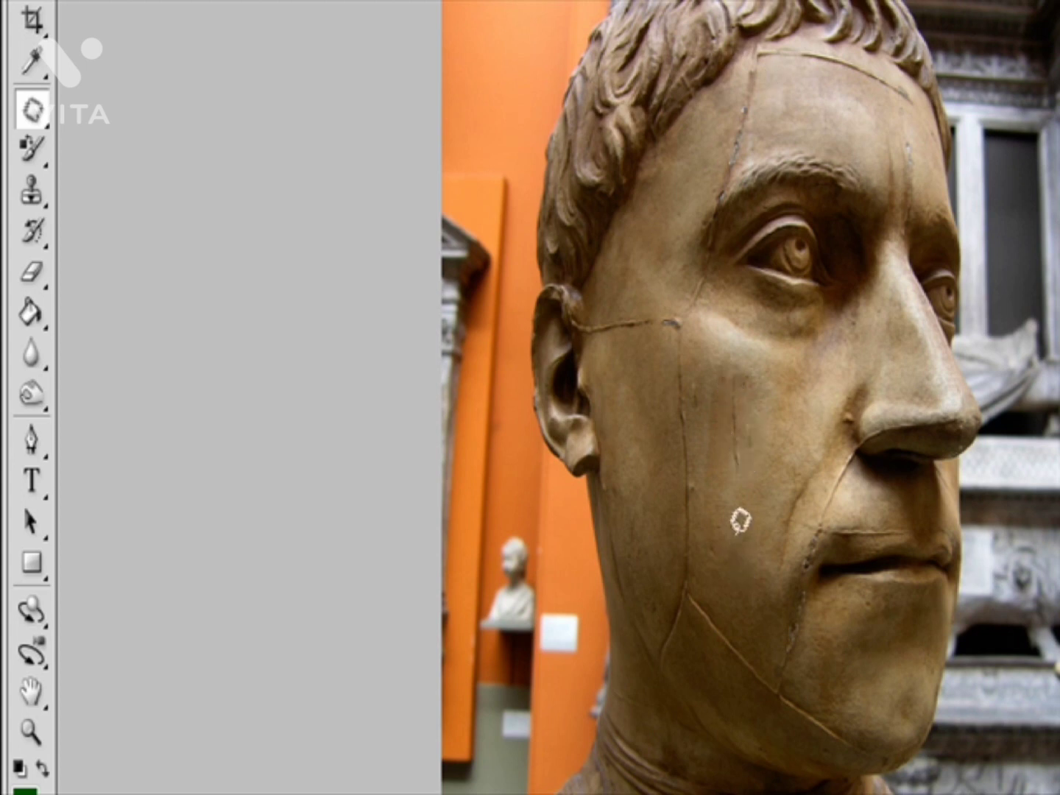
pyautogui.moveTo(739, 416)
pyautogui.mouseDown()
pyautogui.moveTo(715, 488)
pyautogui.moveTo(732, 545)
pyautogui.moveTo(753, 538)
pyautogui.moveTo(736, 420)
pyautogui.mouseUp()
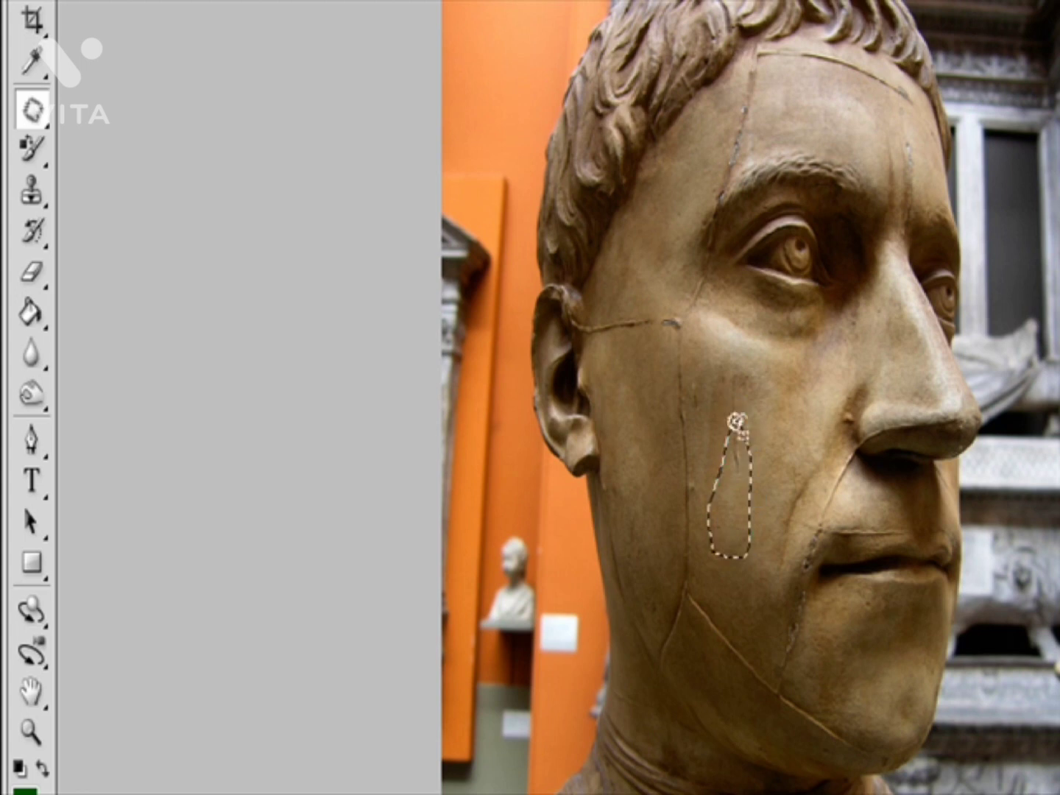
pyautogui.moveTo(736, 515); pyautogui.dragTo(668, 390)
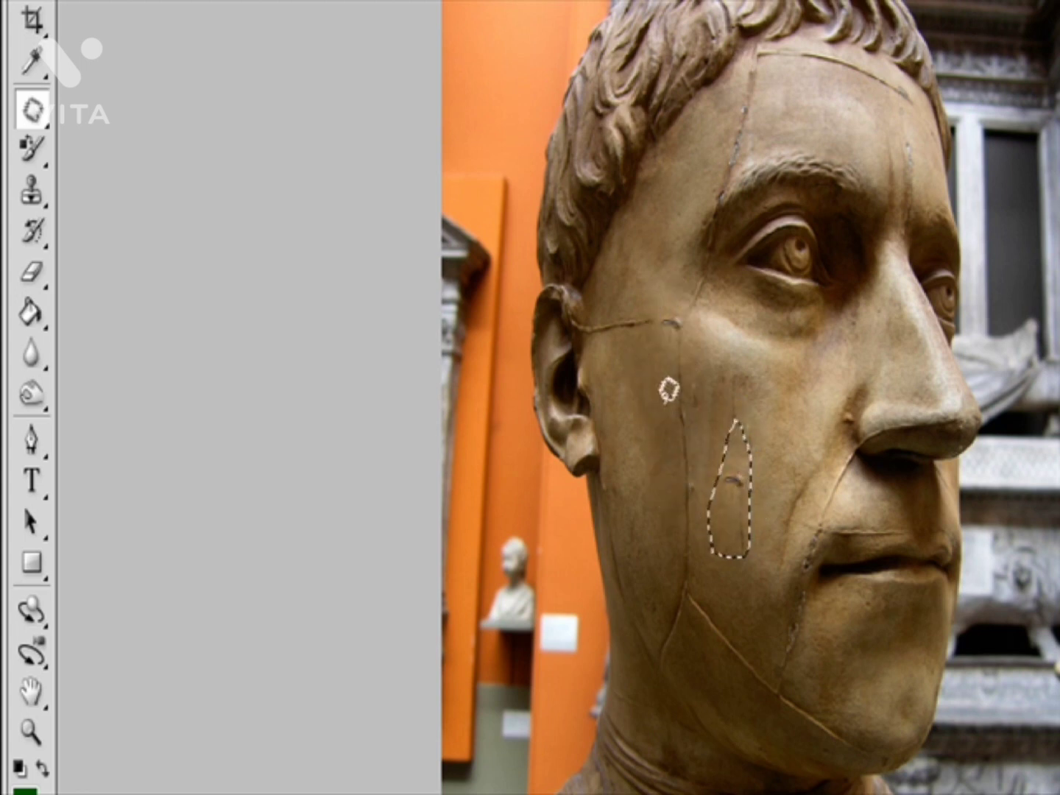
pyautogui.moveTo(665, 288)
pyautogui.mouseDown()
pyautogui.moveTo(680, 406)
pyautogui.moveTo(708, 426)
pyautogui.moveTo(723, 353)
pyautogui.moveTo(690, 279)
pyautogui.moveTo(663, 298)
pyautogui.mouseUp()
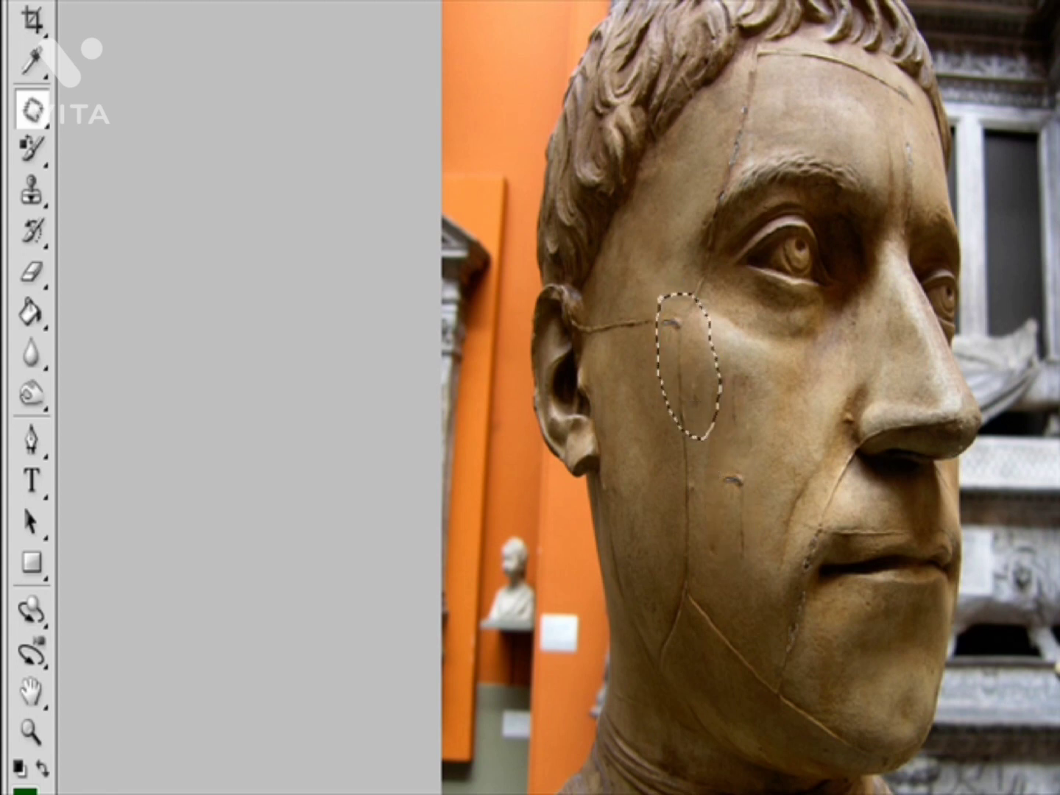
pyautogui.moveTo(694, 360); pyautogui.dragTo(763, 476)
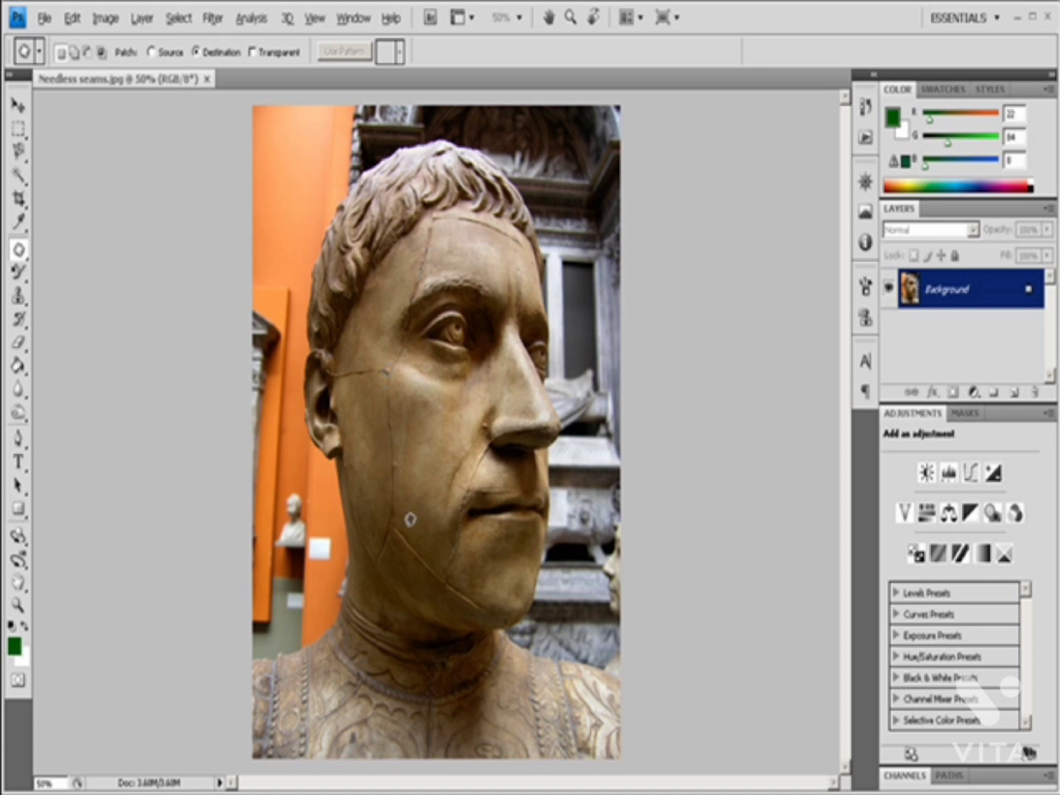
# Step: Outline the vertical cheek seam with the Patch tool and fill the selection with the current pattern and the blue bubbles pattern
pyautogui.moveTo(413, 512)
pyautogui.mouseDown()
pyautogui.moveTo(381, 481)
pyautogui.moveTo(378, 399)
pyautogui.moveTo(391, 356)
pyautogui.moveTo(411, 369)
pyautogui.moveTo(411, 511)
pyautogui.mouseUp()
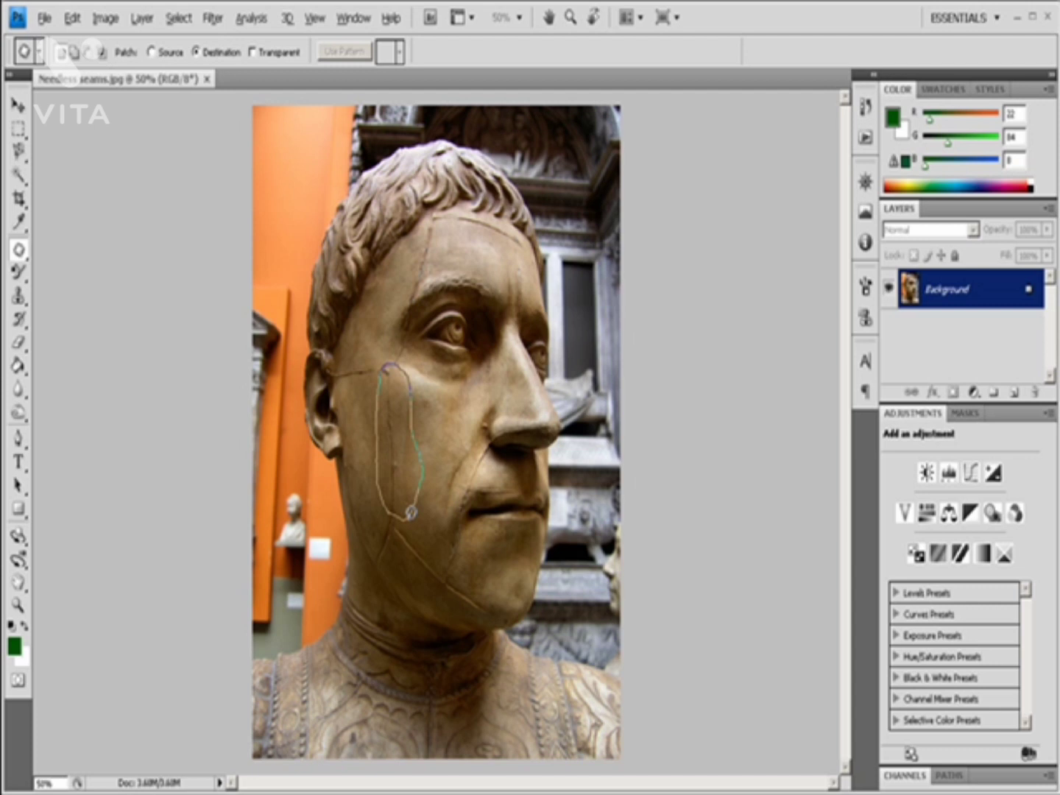
pyautogui.moveTo(412, 512); pyautogui.dragTo(412, 513)
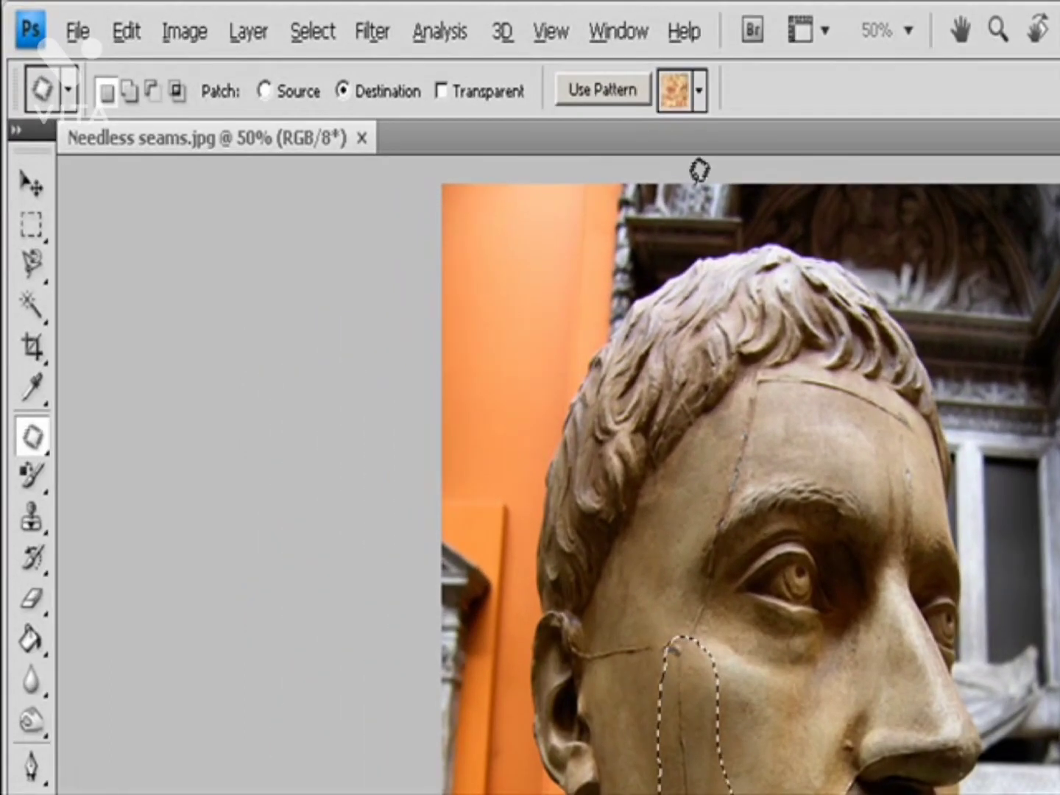
pyautogui.click(616, 89)
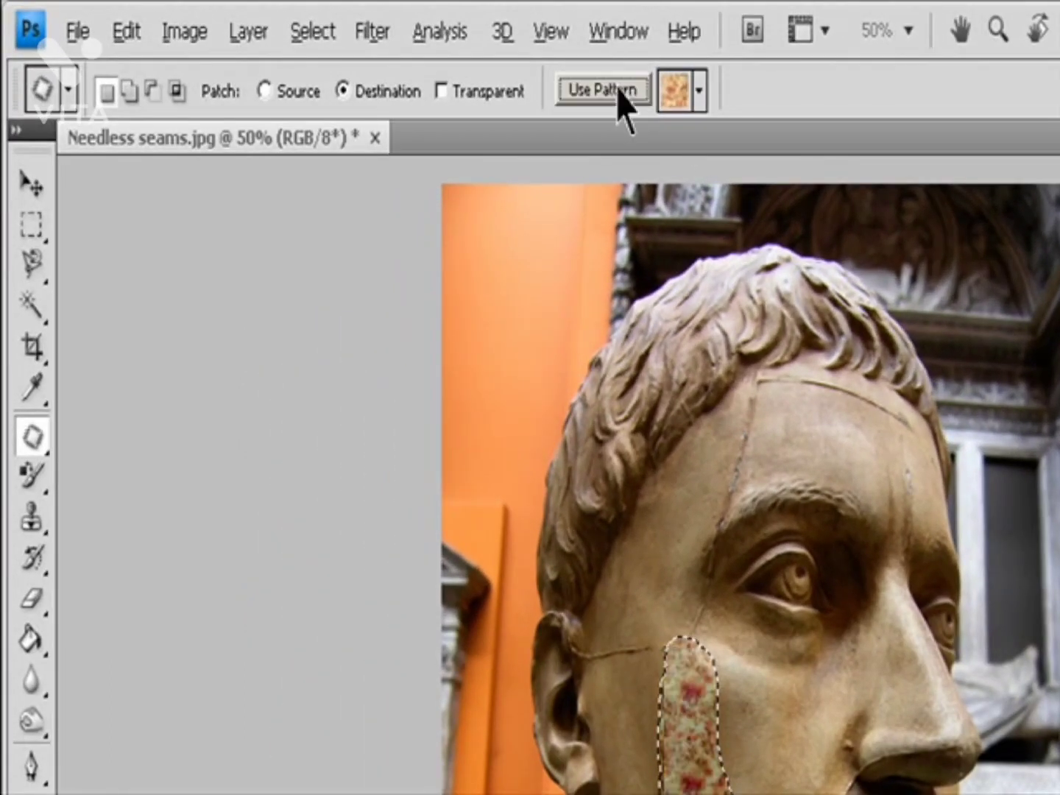
pyautogui.click(699, 91)
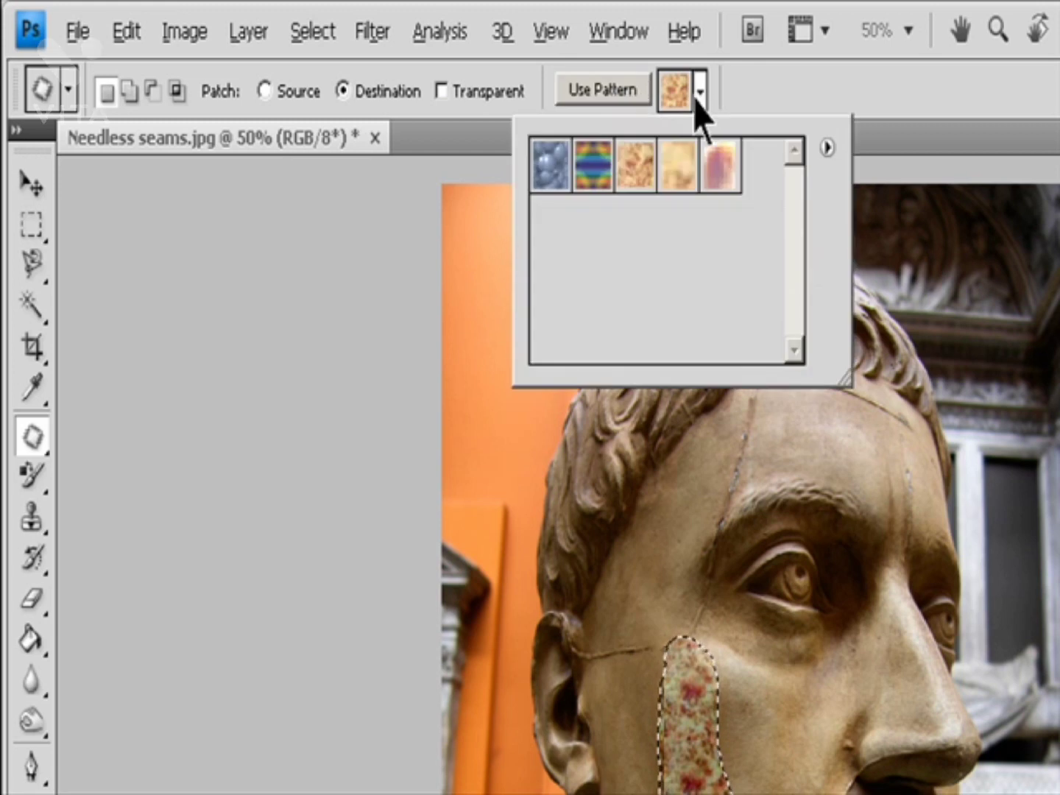
pyautogui.click(549, 171)
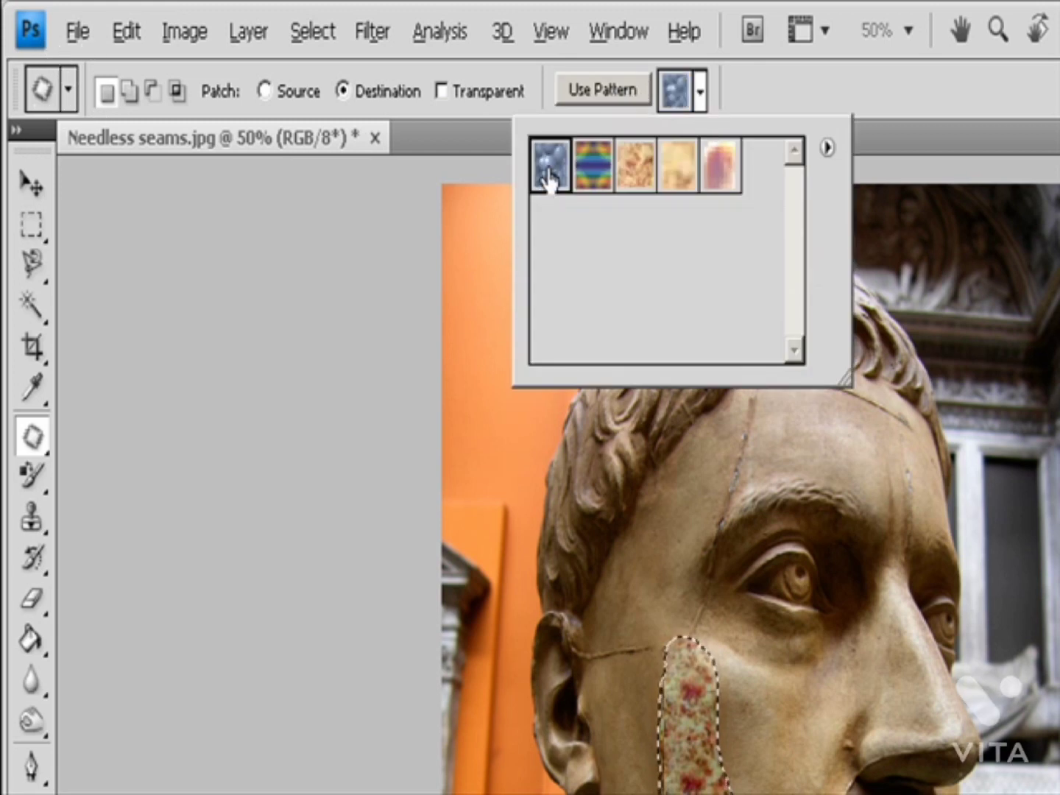
pyautogui.click(619, 90)
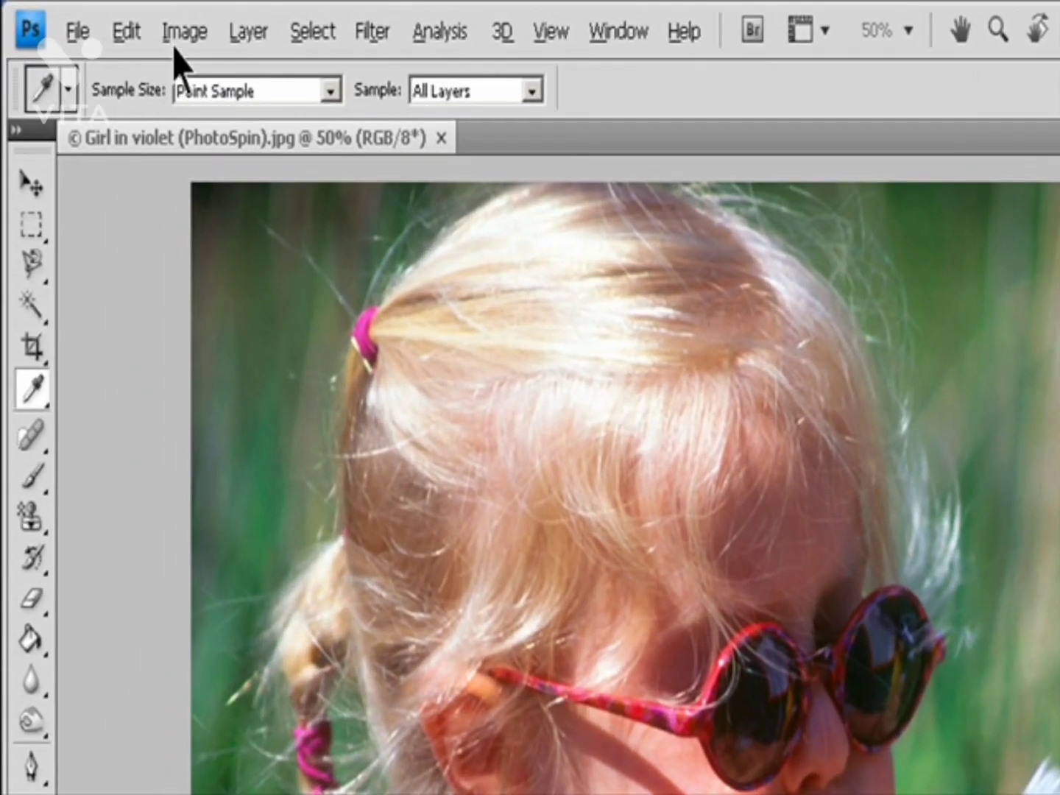
# Step: Start the Variations adjustment on the girl image and compare the Shadows, Highlights and Saturation options, finishing on Midtones
pyautogui.click(105, 18)
pyautogui.moveTo(210, 118)
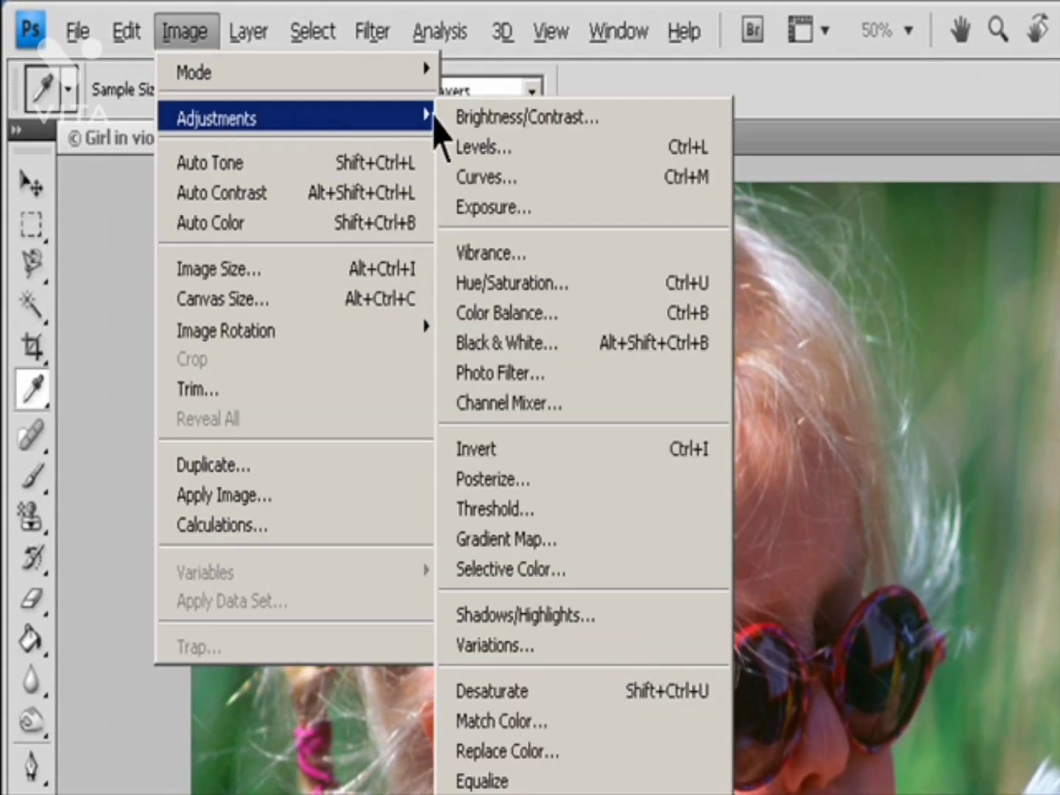
pyautogui.click(552, 645)
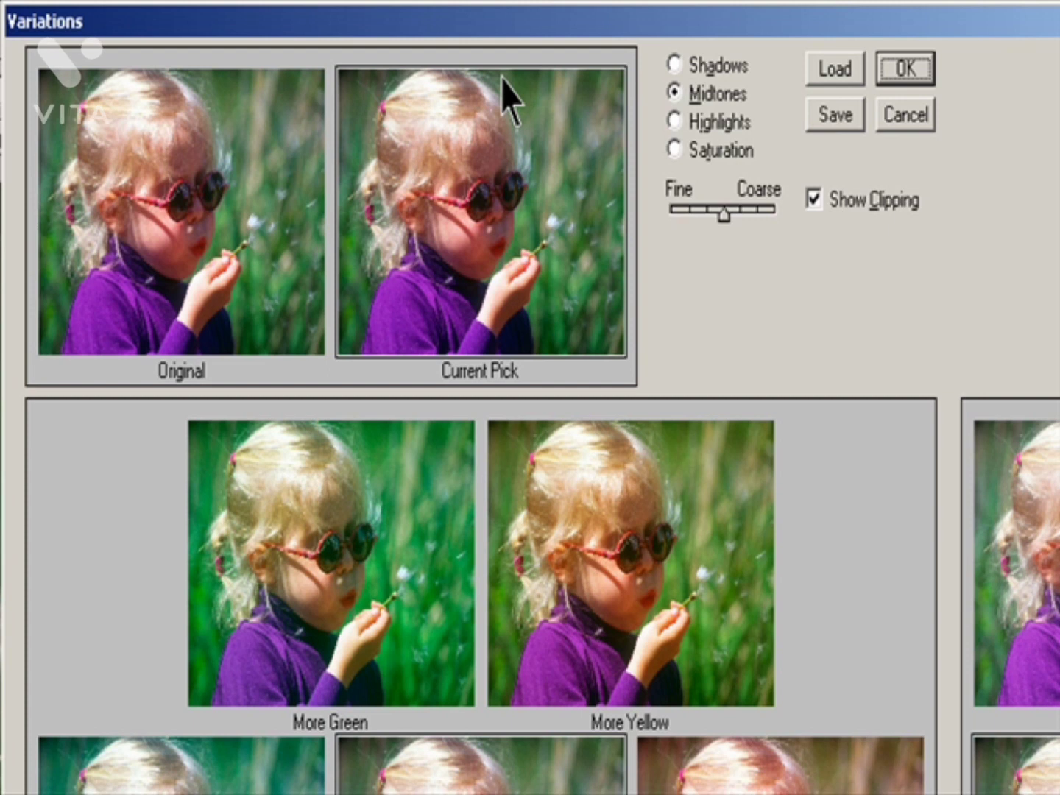
pyautogui.click(683, 65)
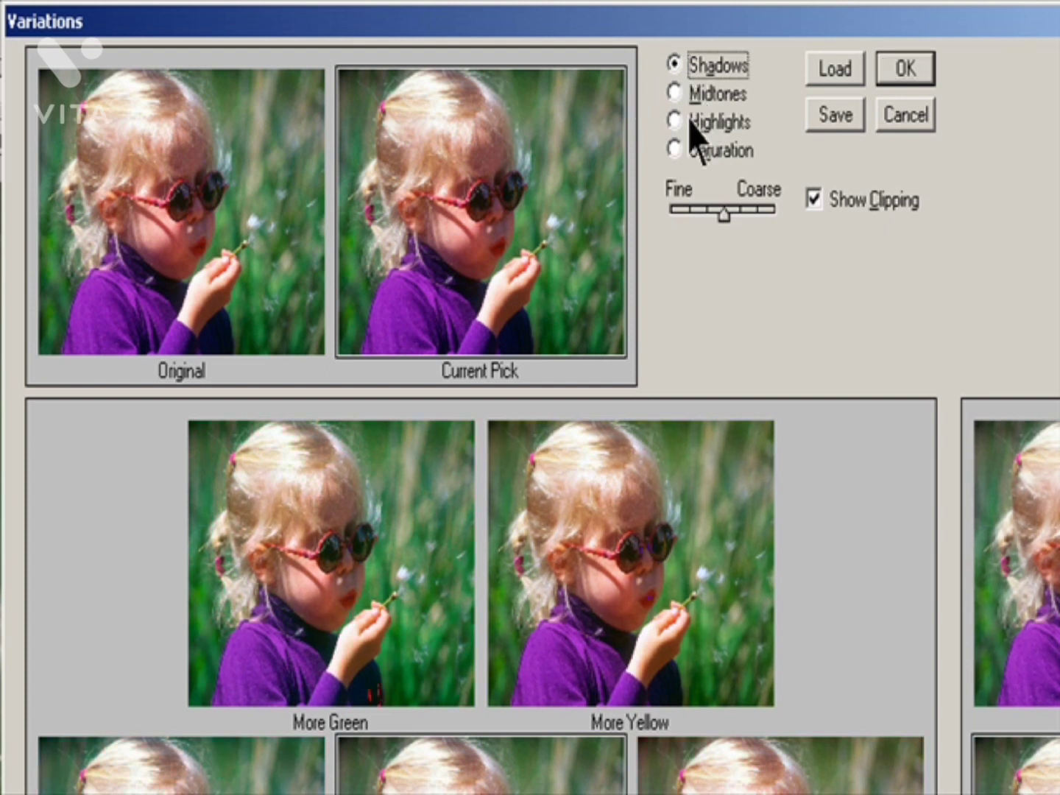
pyautogui.click(688, 98)
pyautogui.click(686, 122)
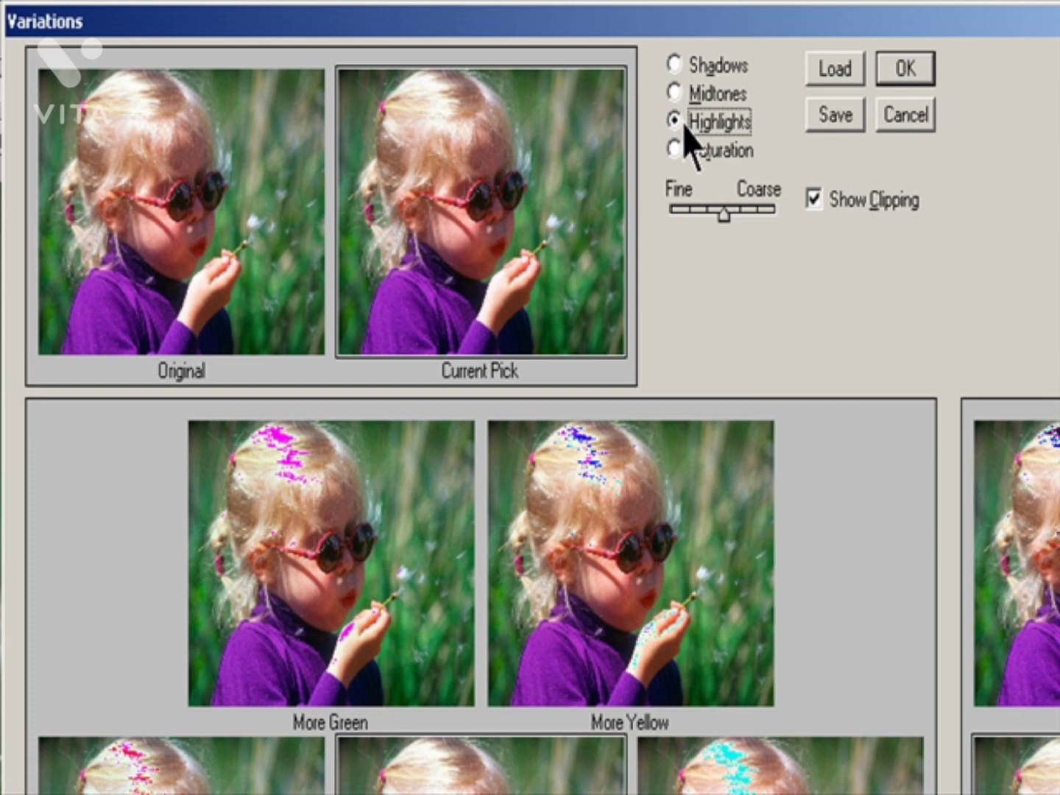
pyautogui.click(677, 155)
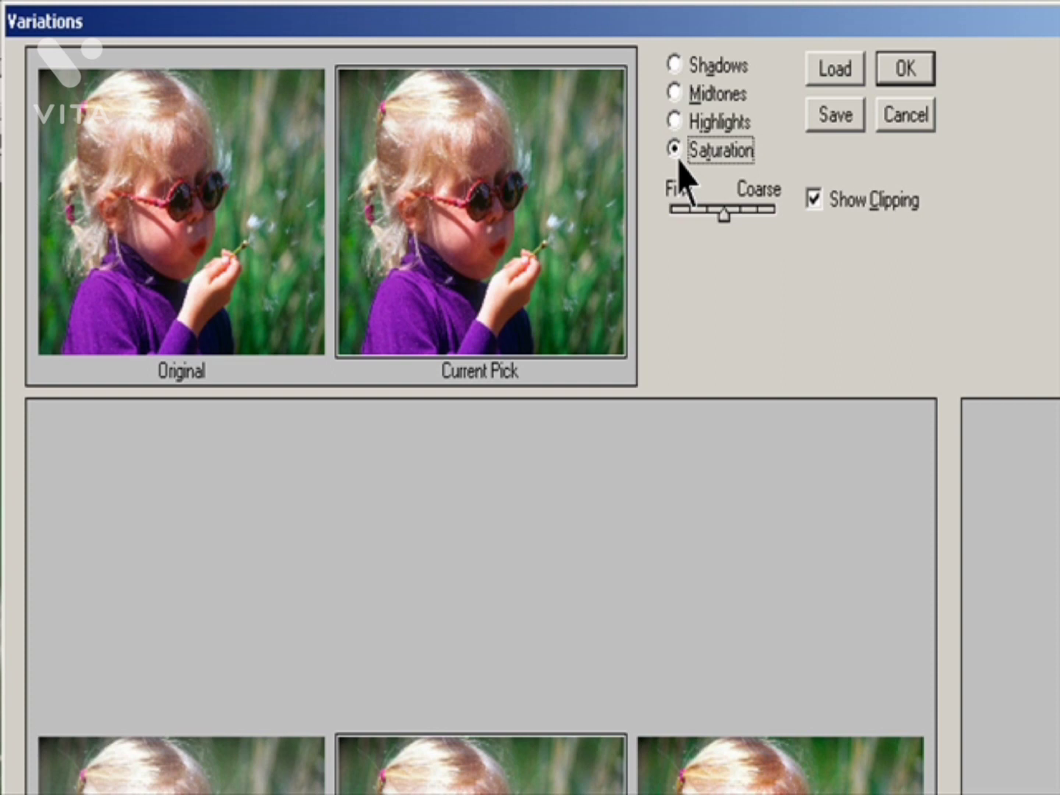
pyautogui.click(677, 95)
# Step: Try out the Fine/Coarse intensity control and toggle Show Clipping, leaving it enabled with the intensity at its middle setting
pyautogui.moveTo(718, 216)
pyautogui.mouseDown()
pyautogui.moveTo(772, 228)
pyautogui.moveTo(721, 237)
pyautogui.mouseUp()
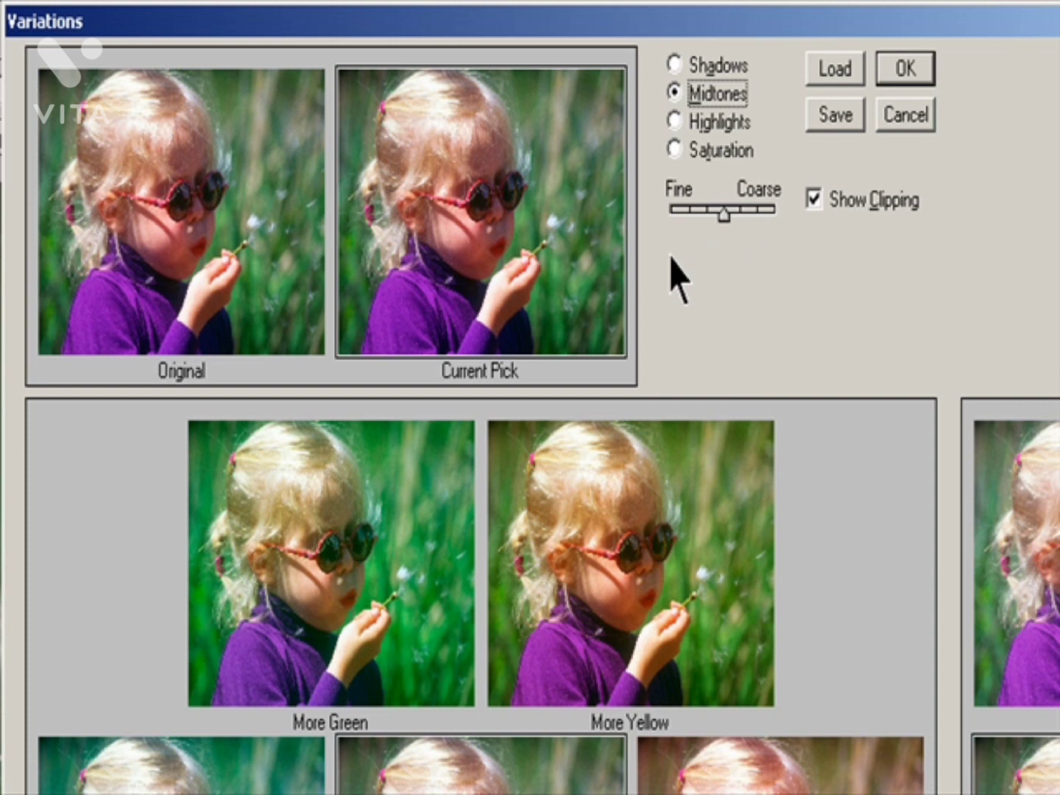
pyautogui.click(831, 208)
pyautogui.click(830, 208)
pyautogui.click(830, 207)
pyautogui.moveTo(720, 214)
pyautogui.mouseDown()
pyautogui.moveTo(750, 215)
pyautogui.moveTo(692, 220)
pyautogui.moveTo(725, 221)
pyautogui.mouseUp()
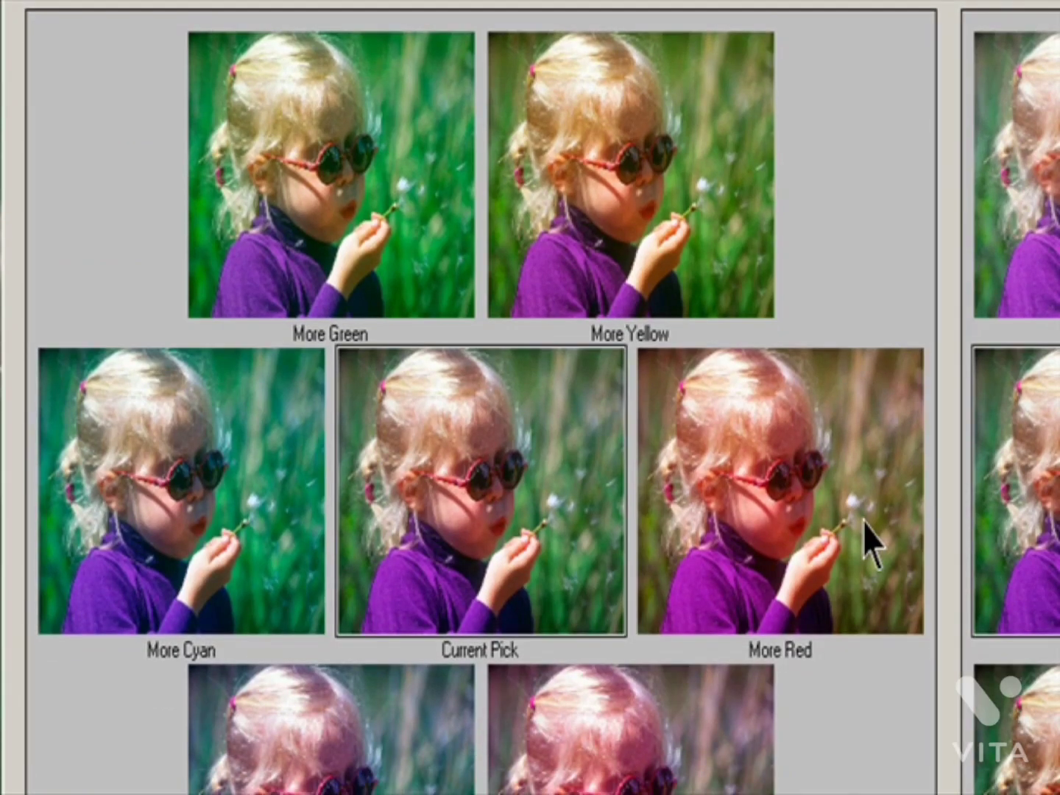
# Step: Apply the More Red, More Cyan, More Yellow, More Blue, More Magenta and More Green variations to the midtones
pyautogui.click(864, 519)
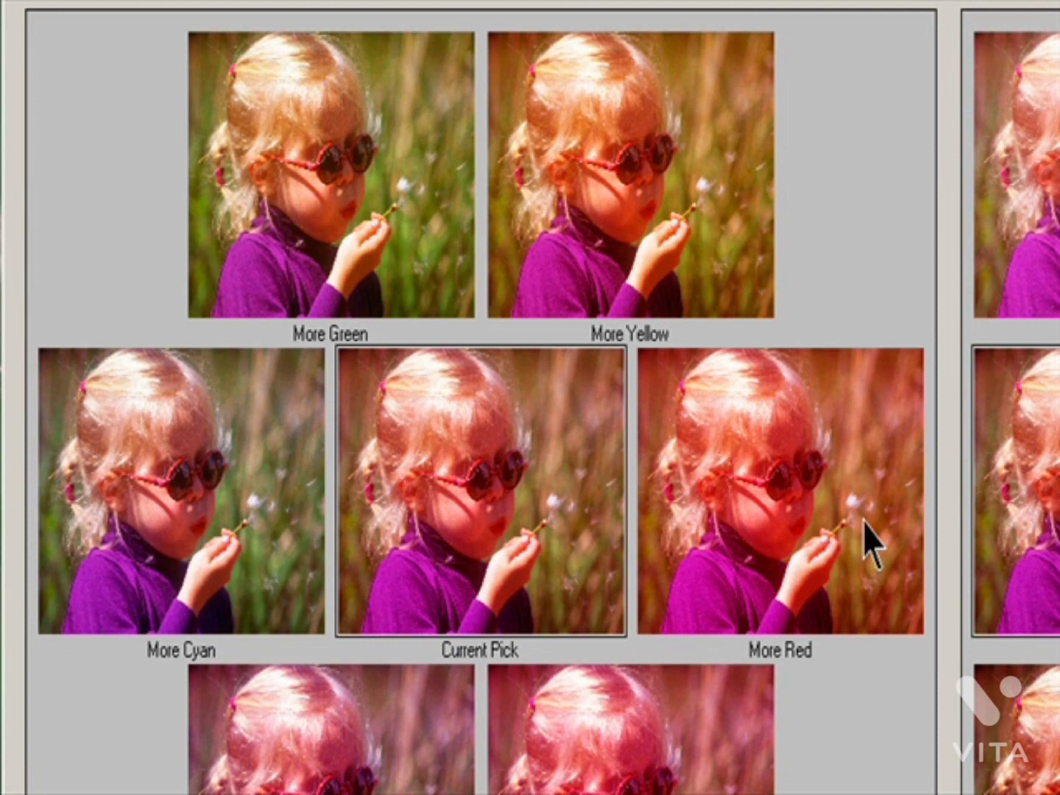
pyautogui.click(224, 507)
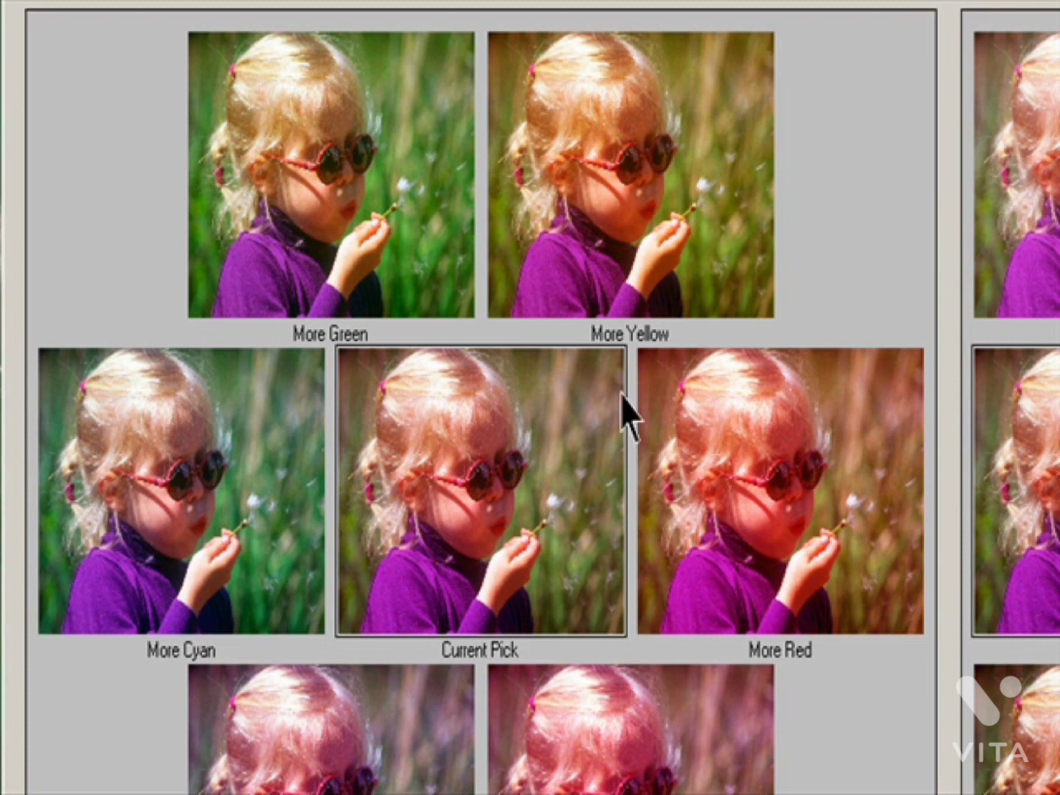
pyautogui.click(684, 209)
pyautogui.click(354, 751)
pyautogui.click(591, 690)
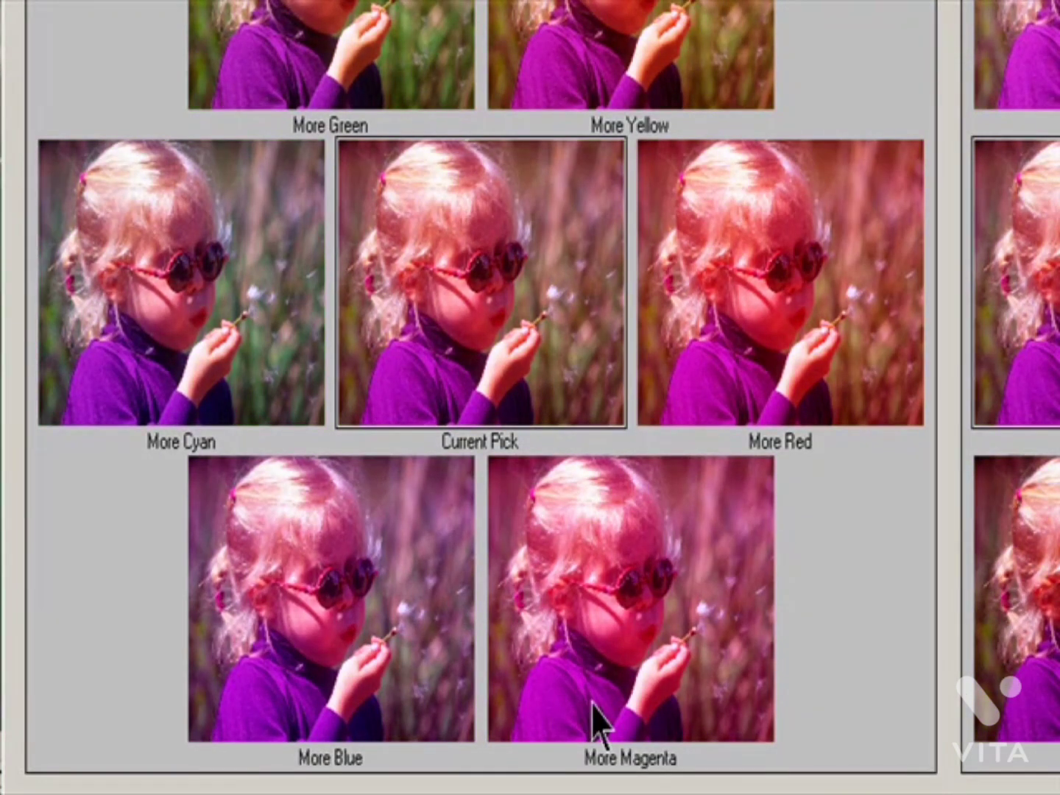
pyautogui.click(330, 260)
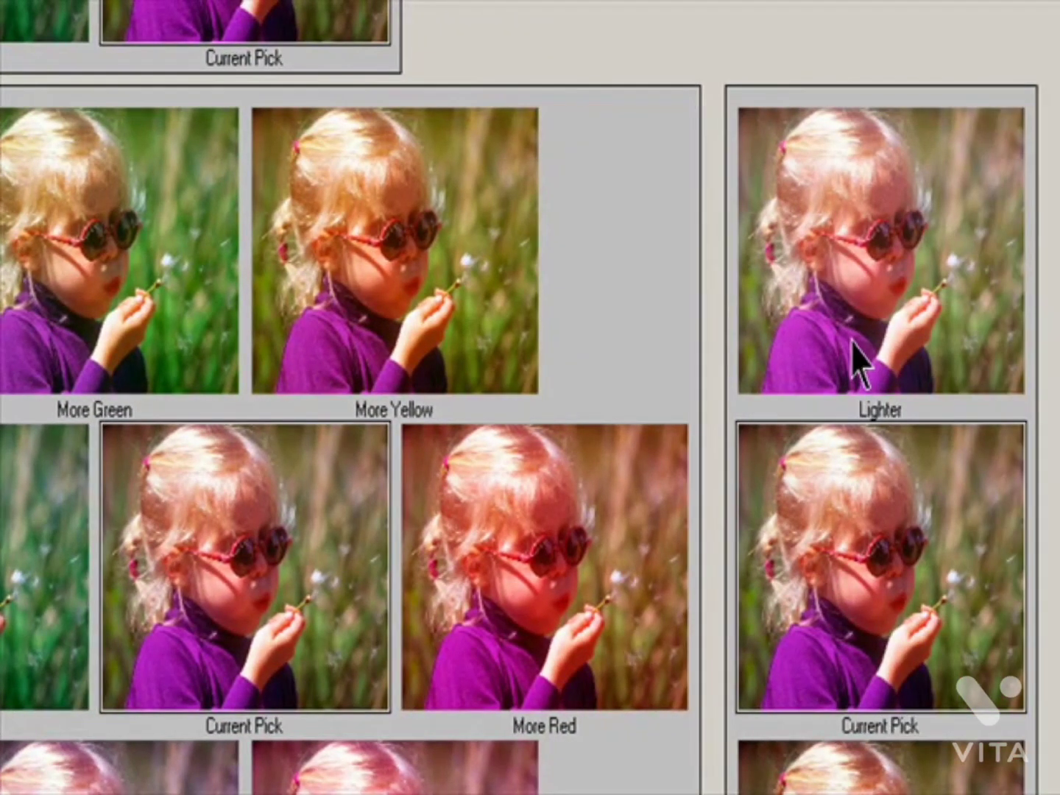
# Step: Apply the Lighter variation once and the Darker variation twice to the current pick
pyautogui.click(853, 340)
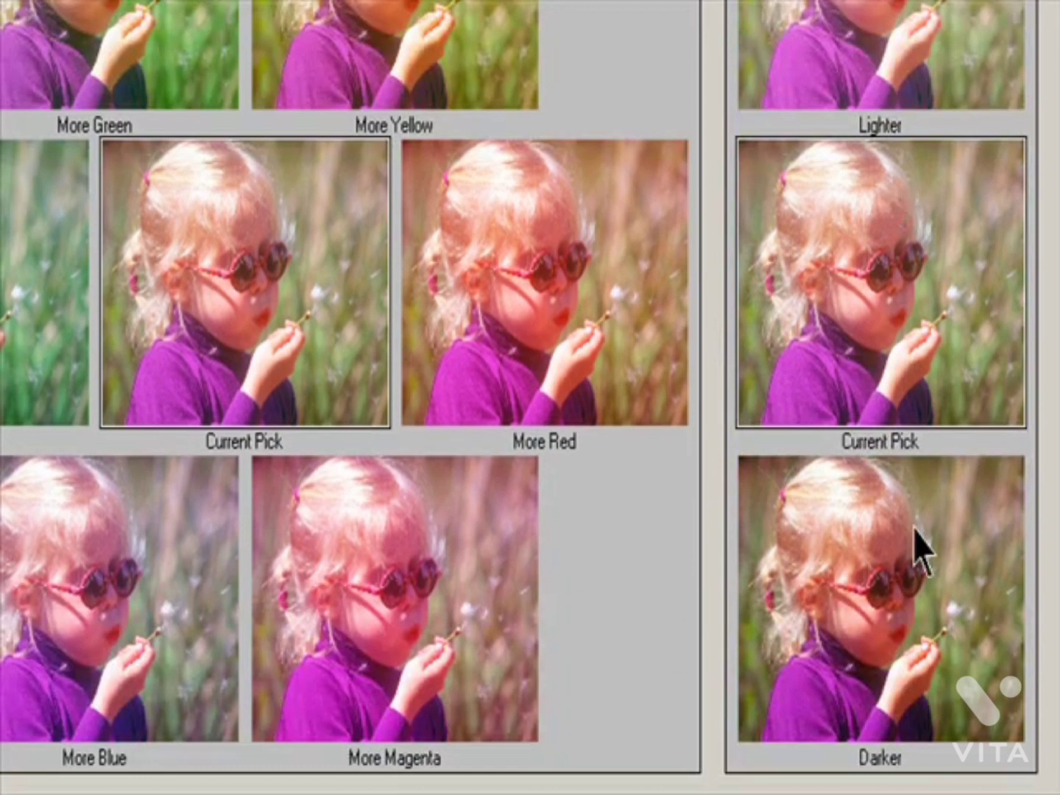
pyautogui.click(916, 552)
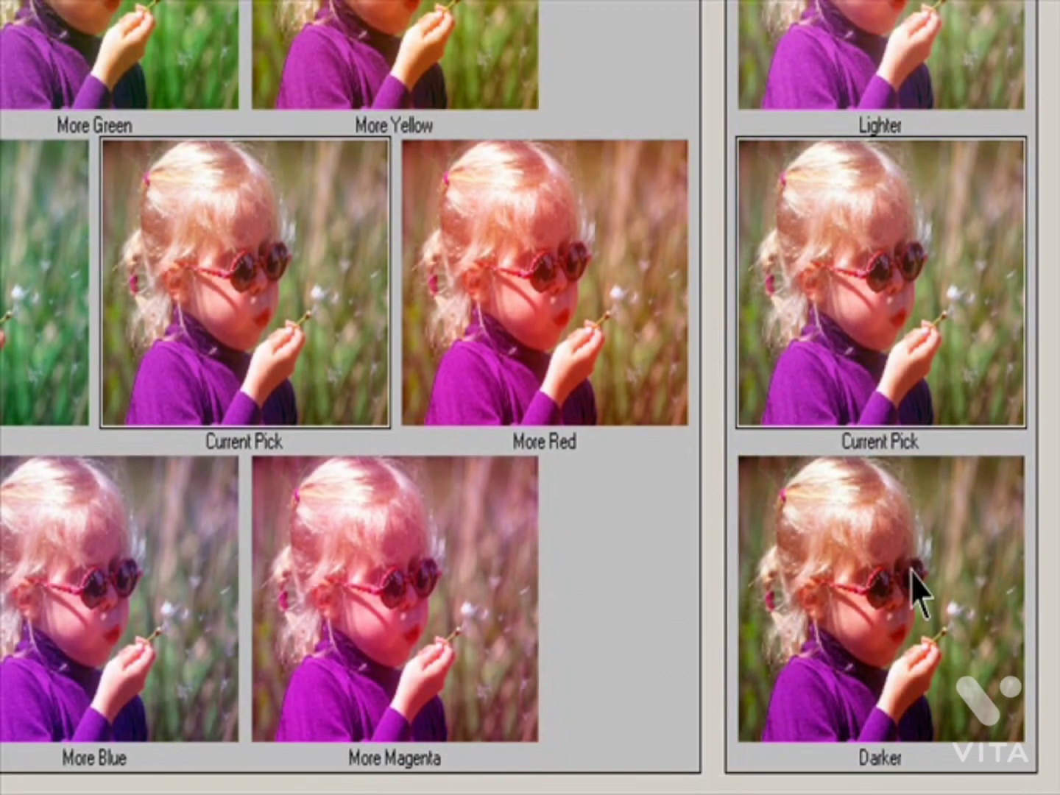
pyautogui.click(913, 578)
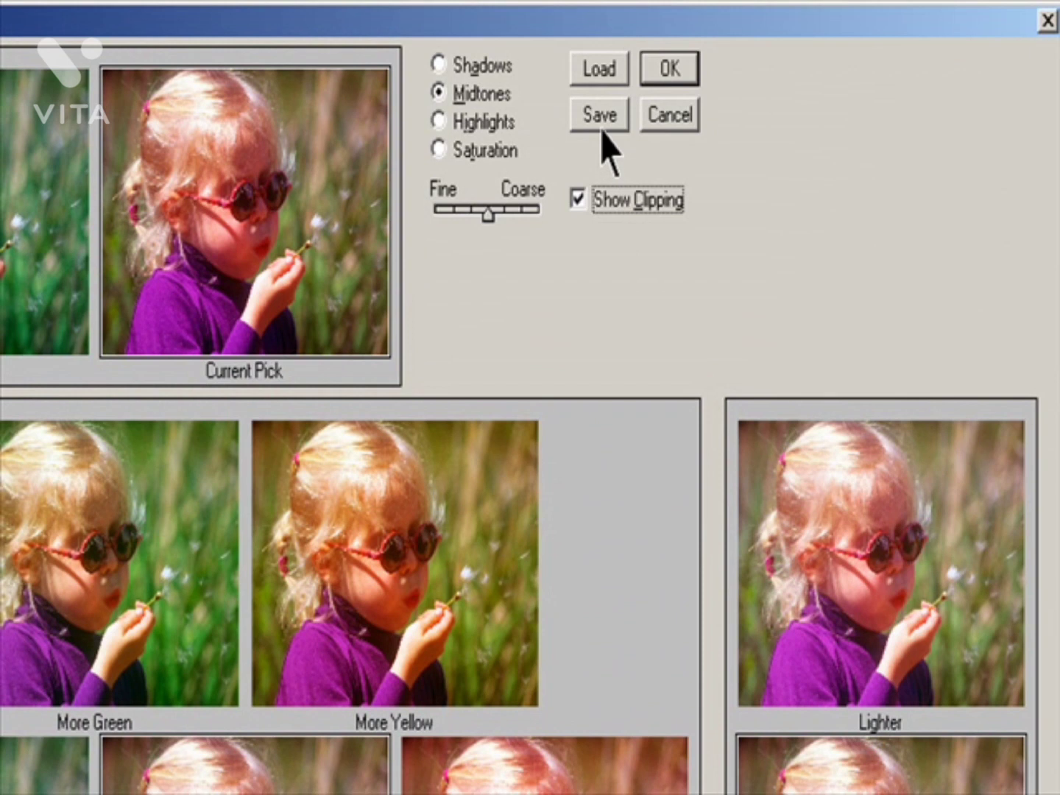
# Step: Save the variation settings as Variation1 in the Lesson 04 folder and apply the adjustment to the image
pyautogui.click(600, 117)
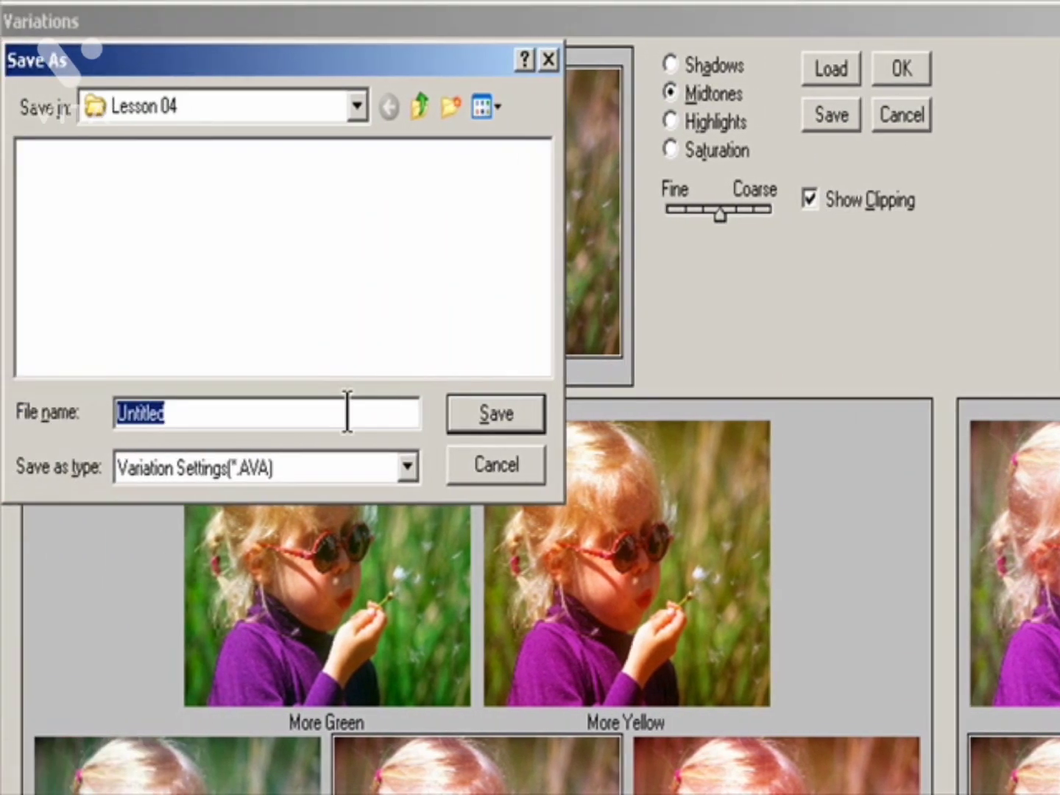
pyautogui.moveTo(215, 414); pyautogui.dragTo(31, 415)
pyautogui.write('Variation1')
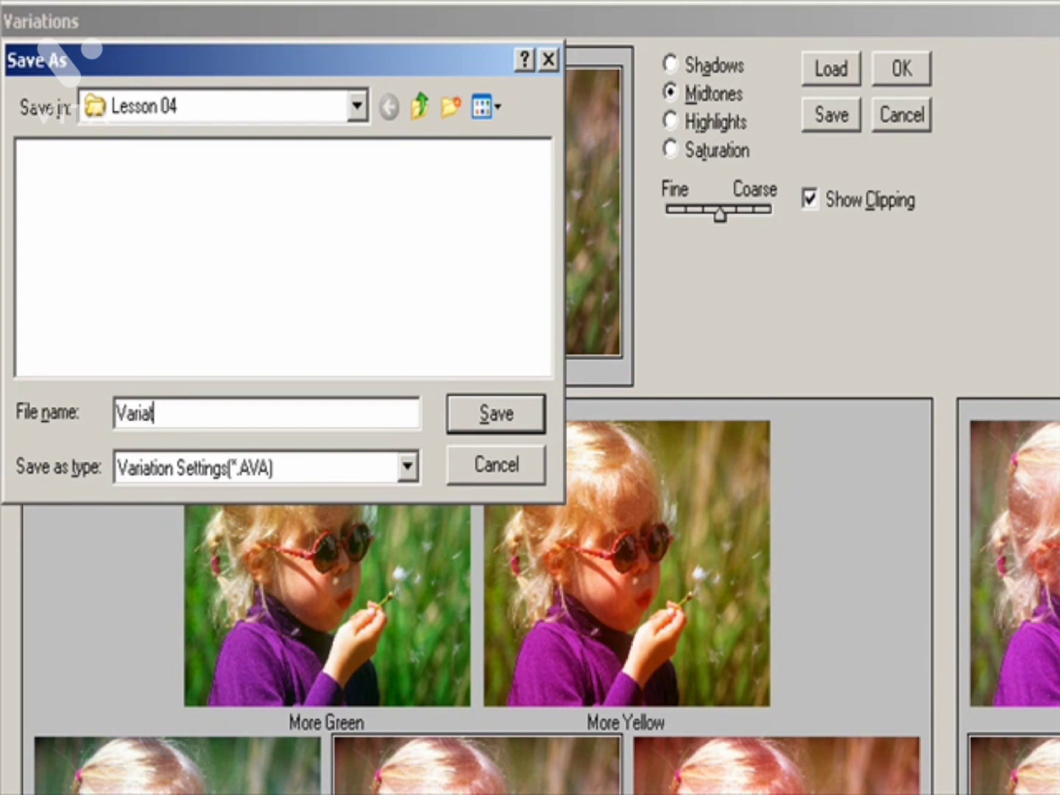
pyautogui.press('Return')
pyautogui.click(902, 74)
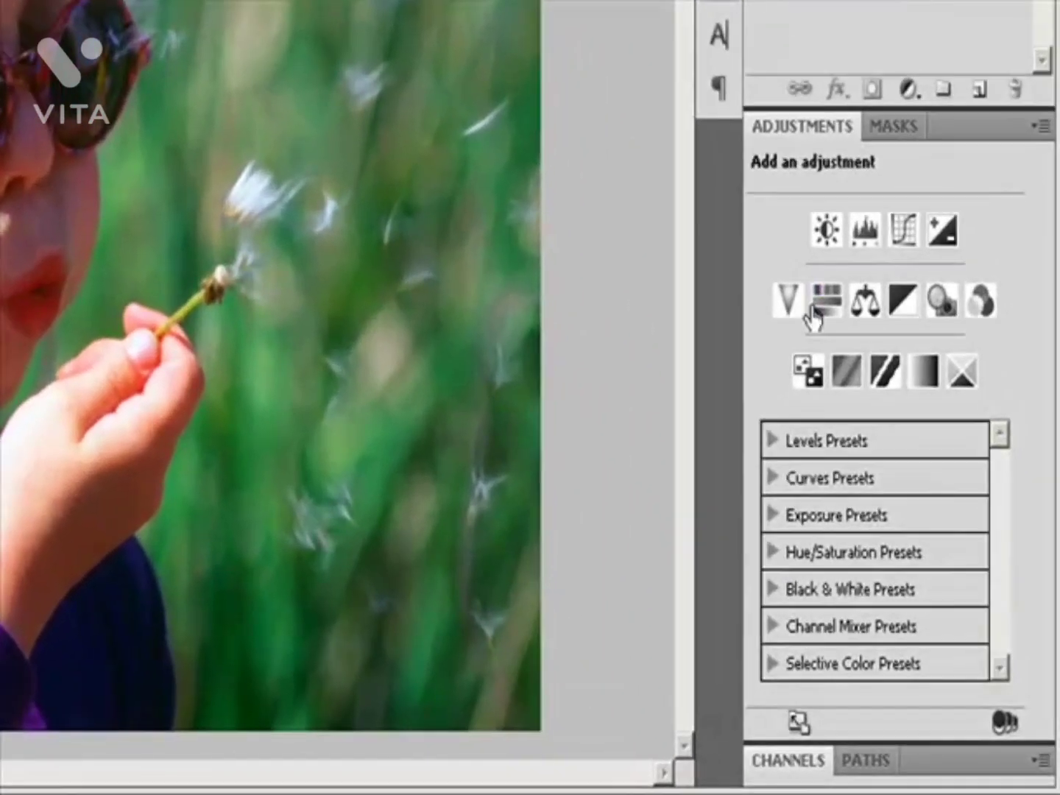
# Step: Add a Hue/Saturation adjustment layer with its default name and set its colour range to Blues
pyautogui.click(1039, 126)
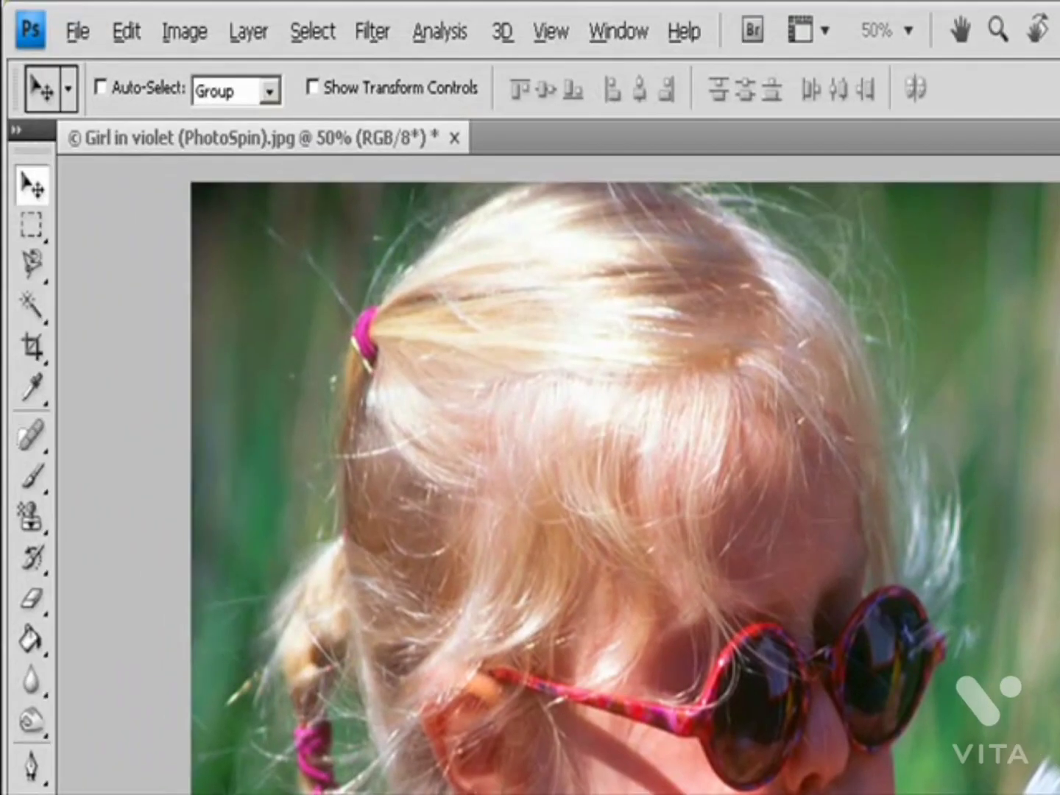
pyautogui.click(250, 32)
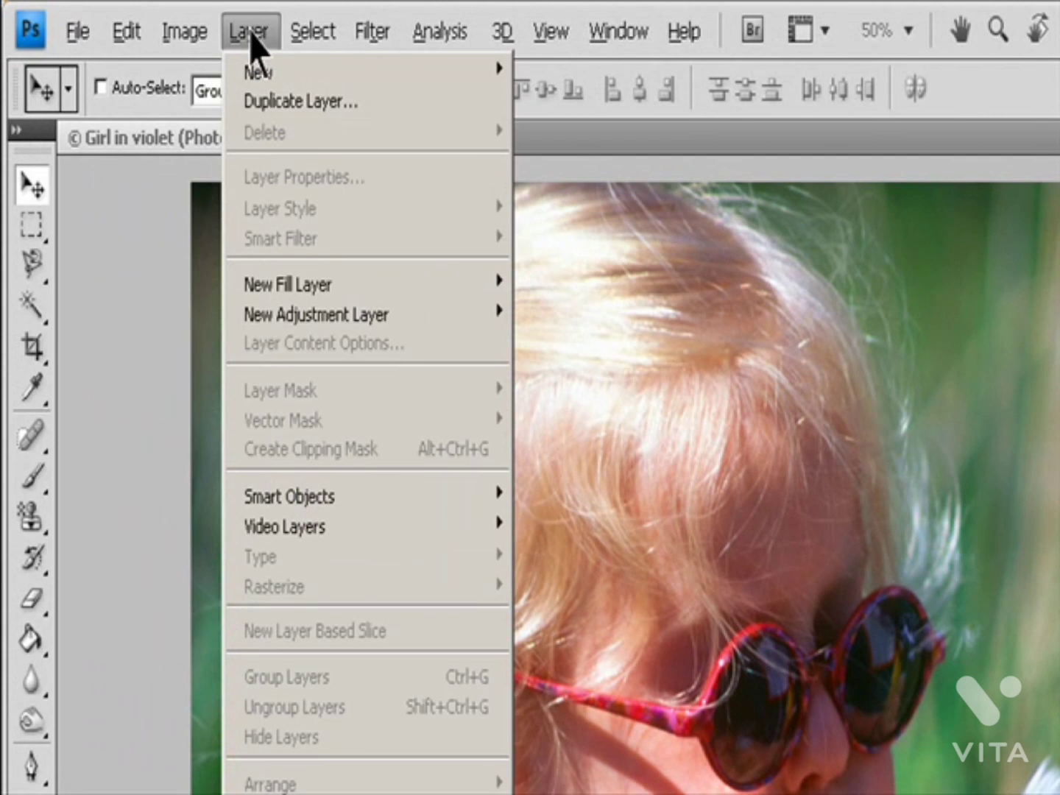
pyautogui.moveTo(315, 324)
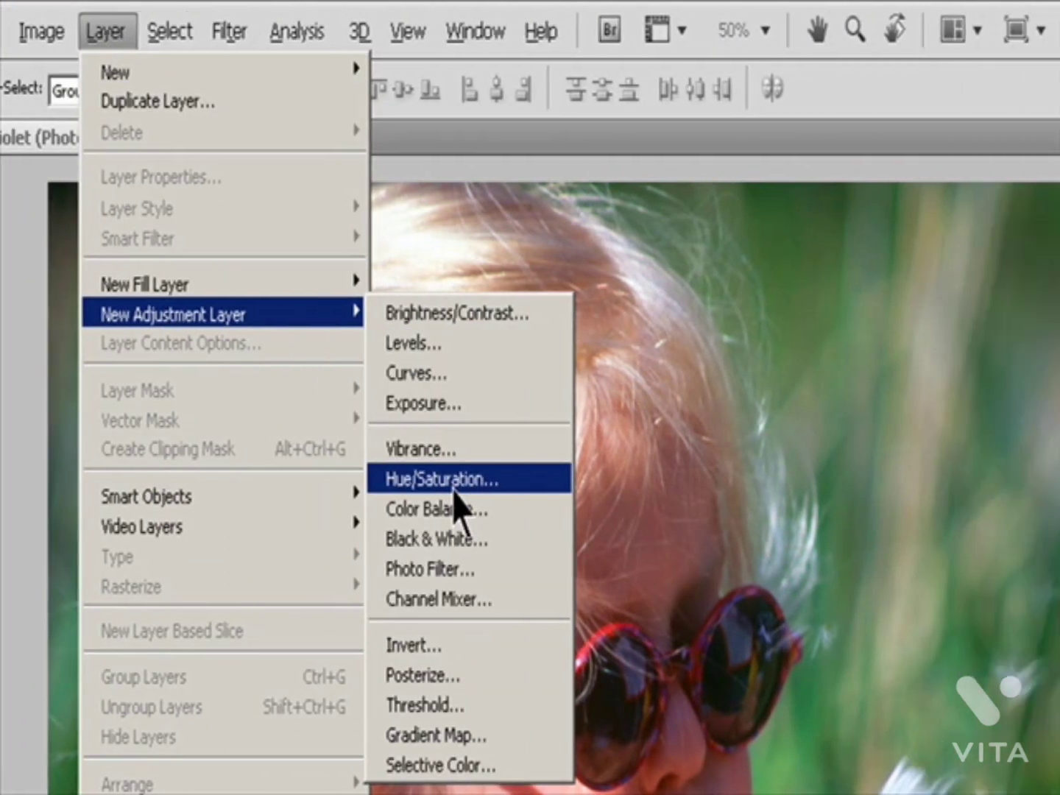
pyautogui.click(588, 480)
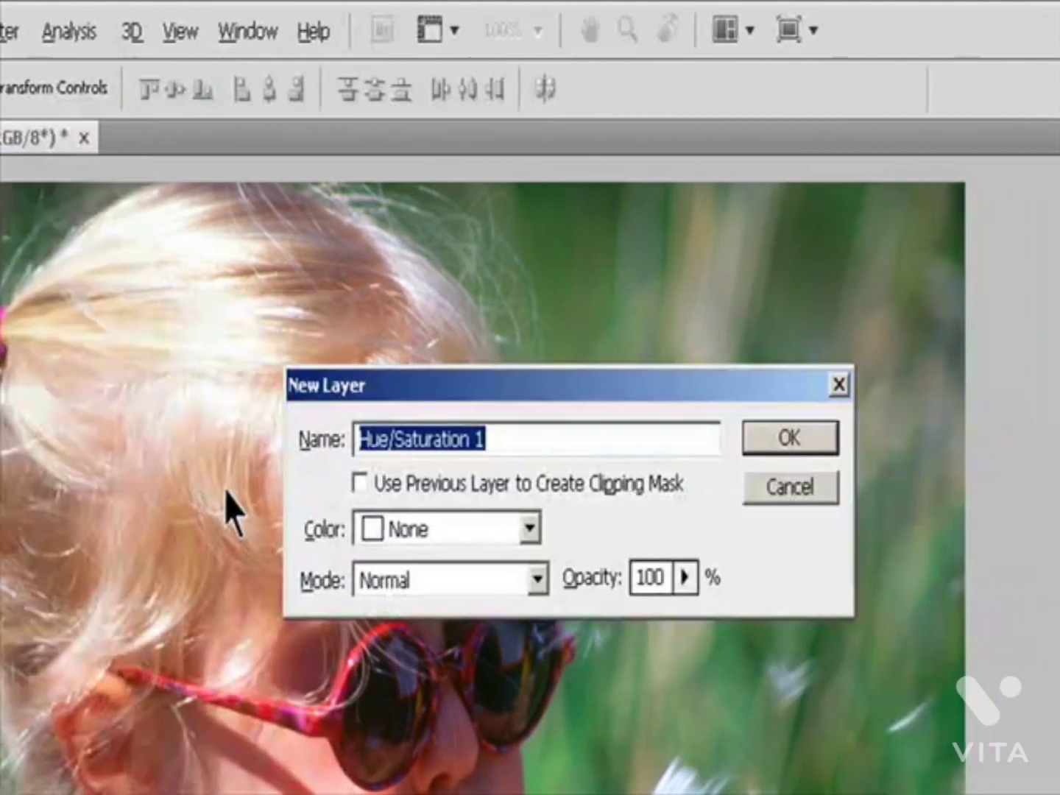
pyautogui.click(773, 440)
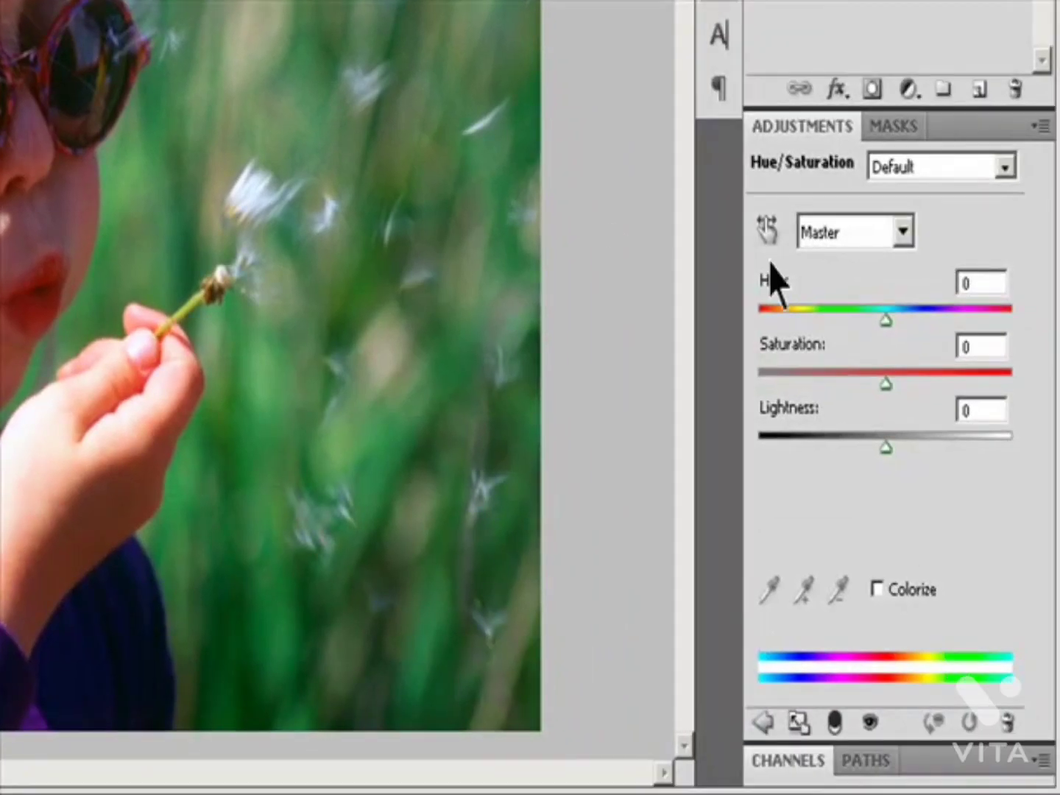
pyautogui.click(907, 227)
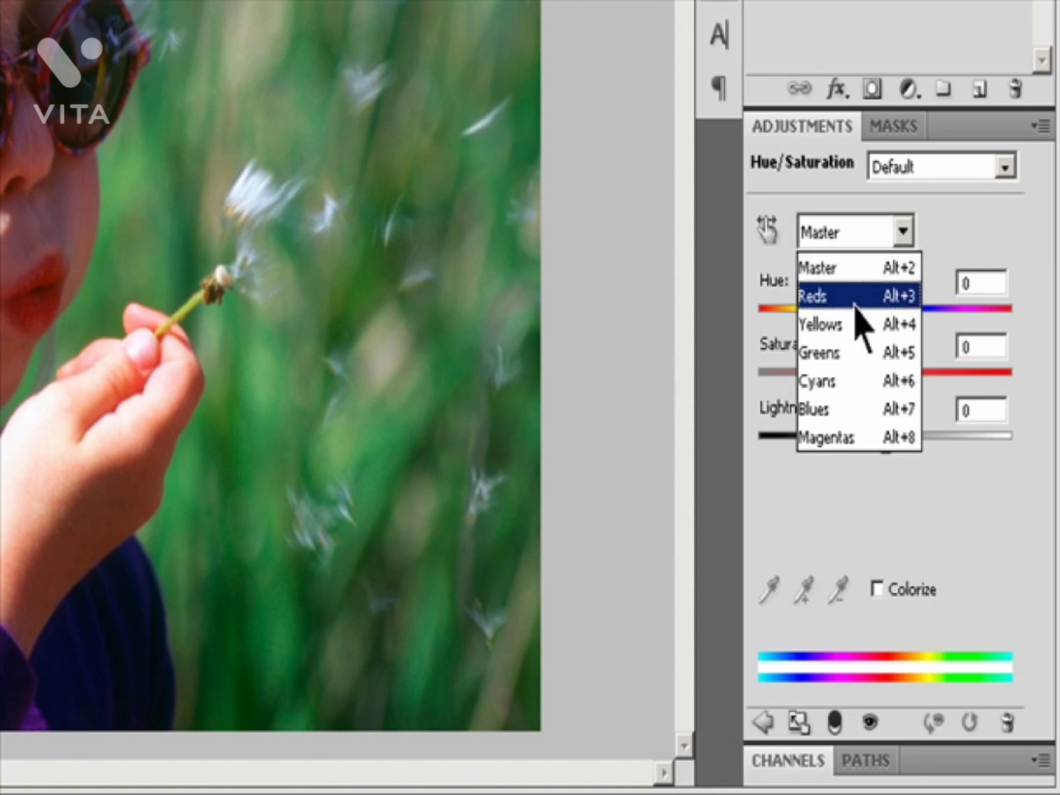
pyautogui.click(854, 410)
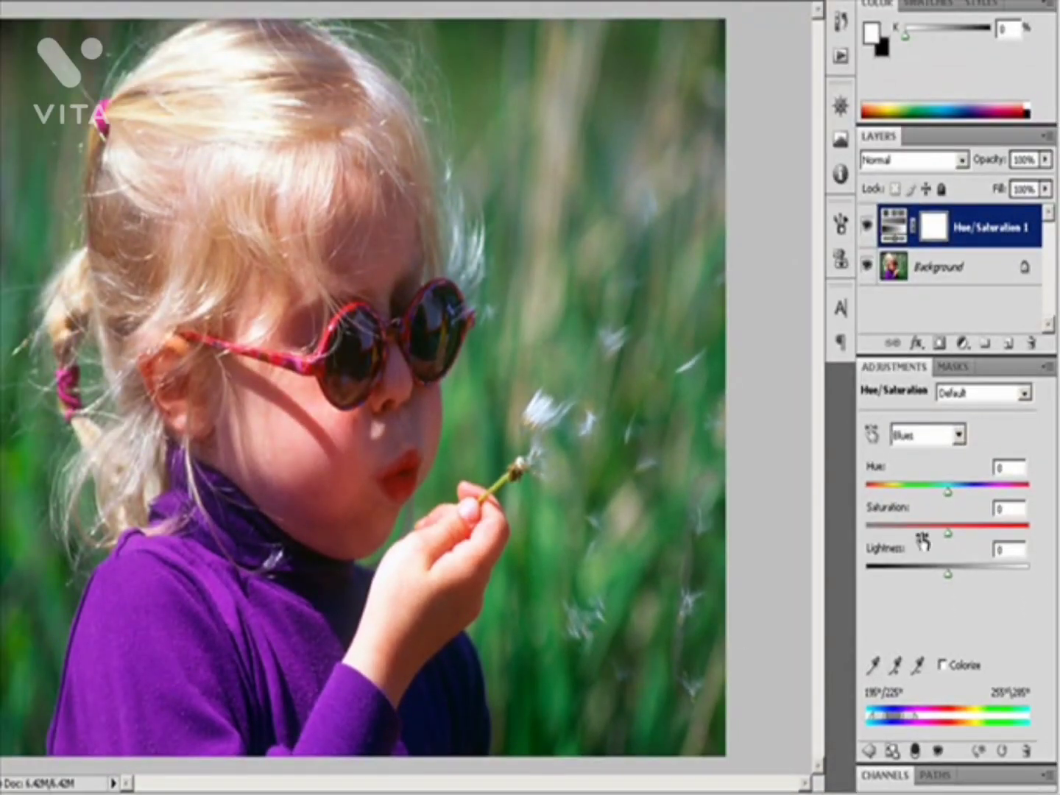
# Step: Set the Blues range's hue to -32 and saturation to +98, and raise its lightness
pyautogui.moveTo(949, 494); pyautogui.dragTo(922, 504)
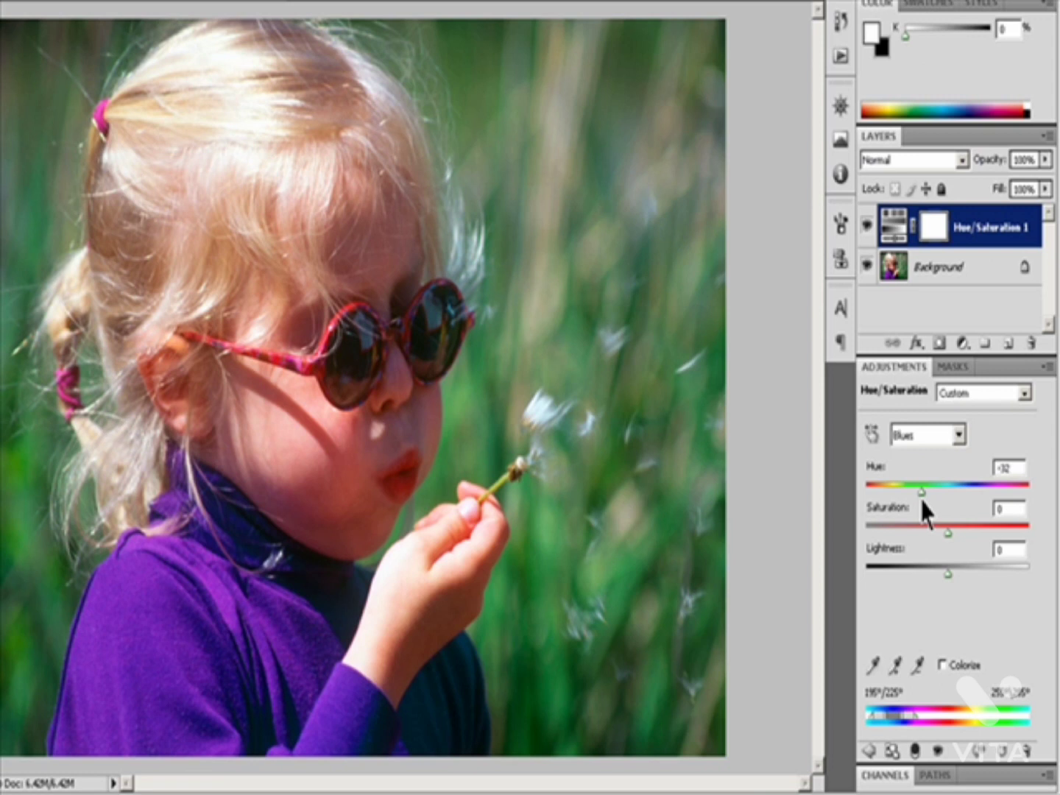
pyautogui.moveTo(948, 535); pyautogui.dragTo(1027, 540)
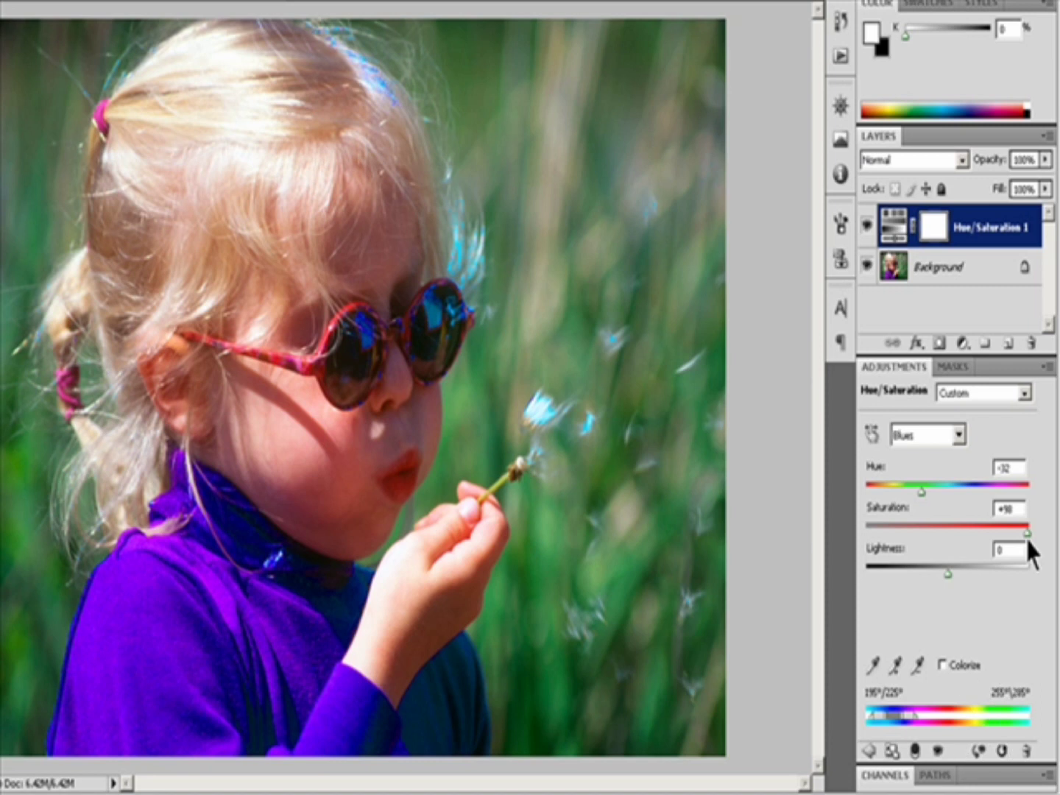
pyautogui.moveTo(949, 574); pyautogui.dragTo(971, 573)
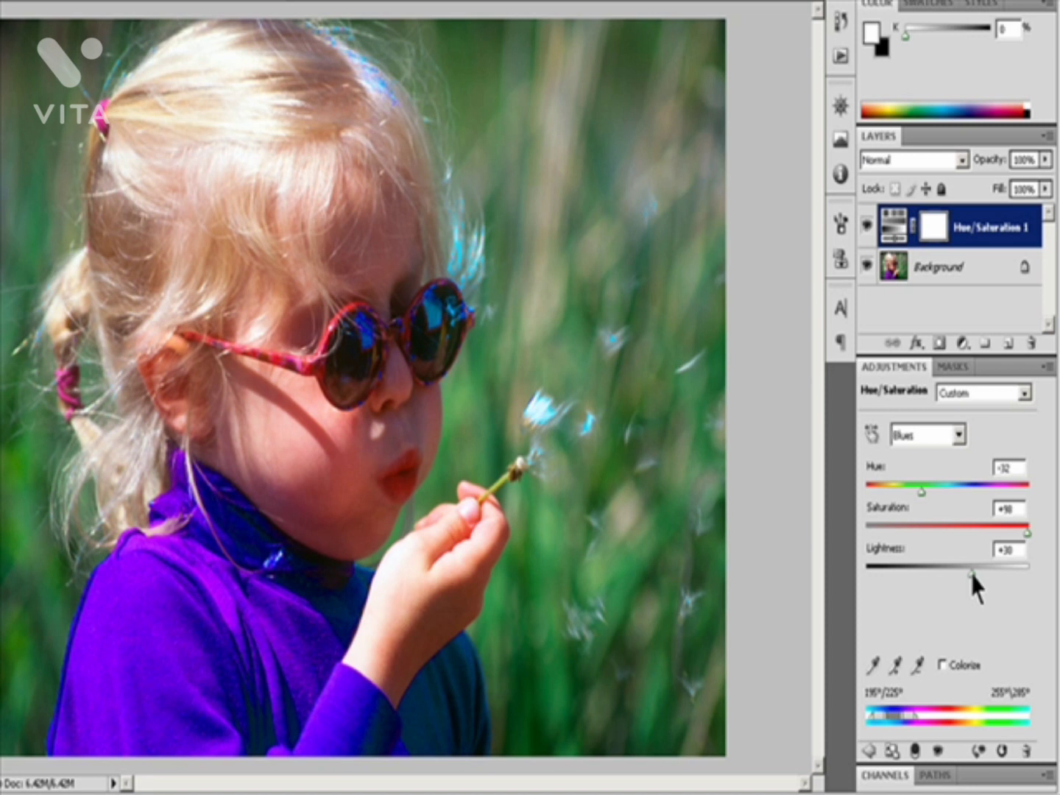
pyautogui.moveTo(972, 574); pyautogui.dragTo(991, 571)
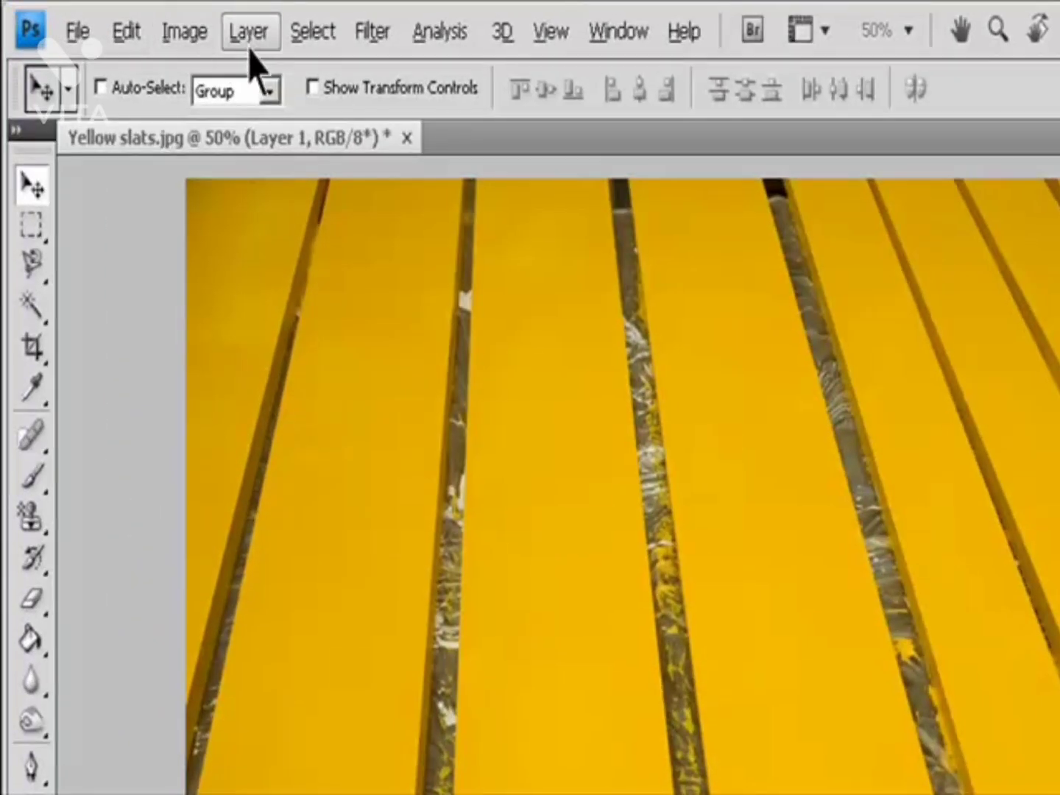
# Step: Add a Hue/Saturation adjustment layer with its default name above the yellow slats photo
pyautogui.click(142, 17)
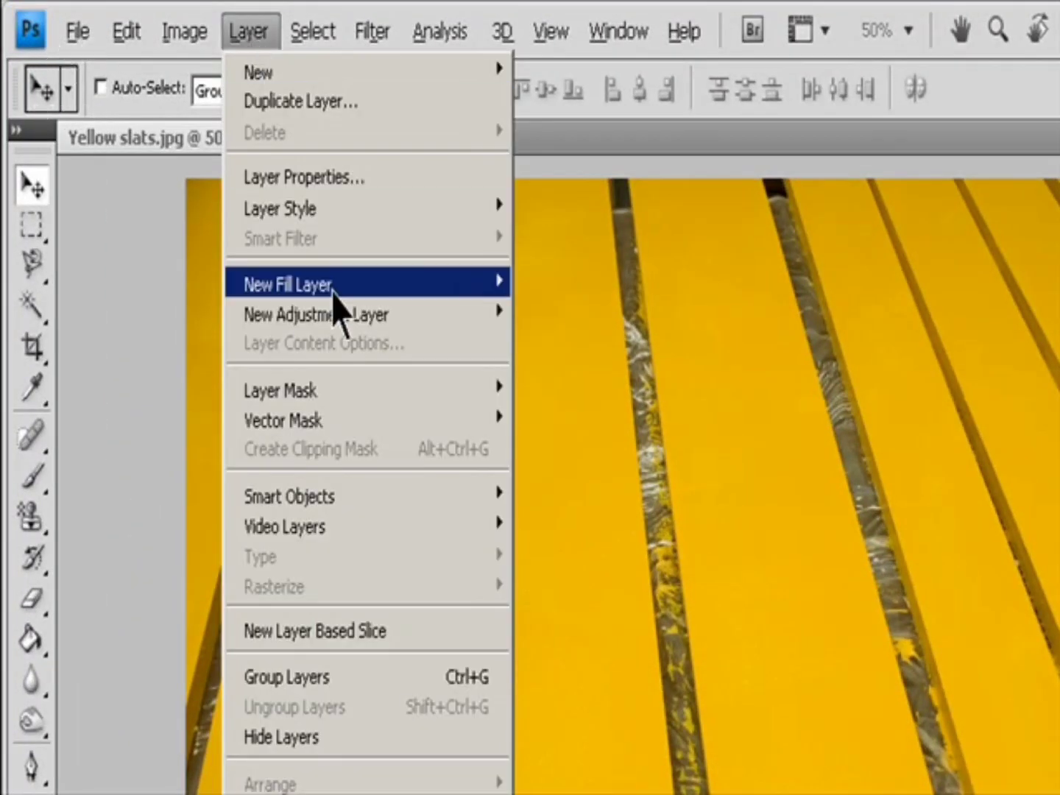
pyautogui.moveTo(360, 314)
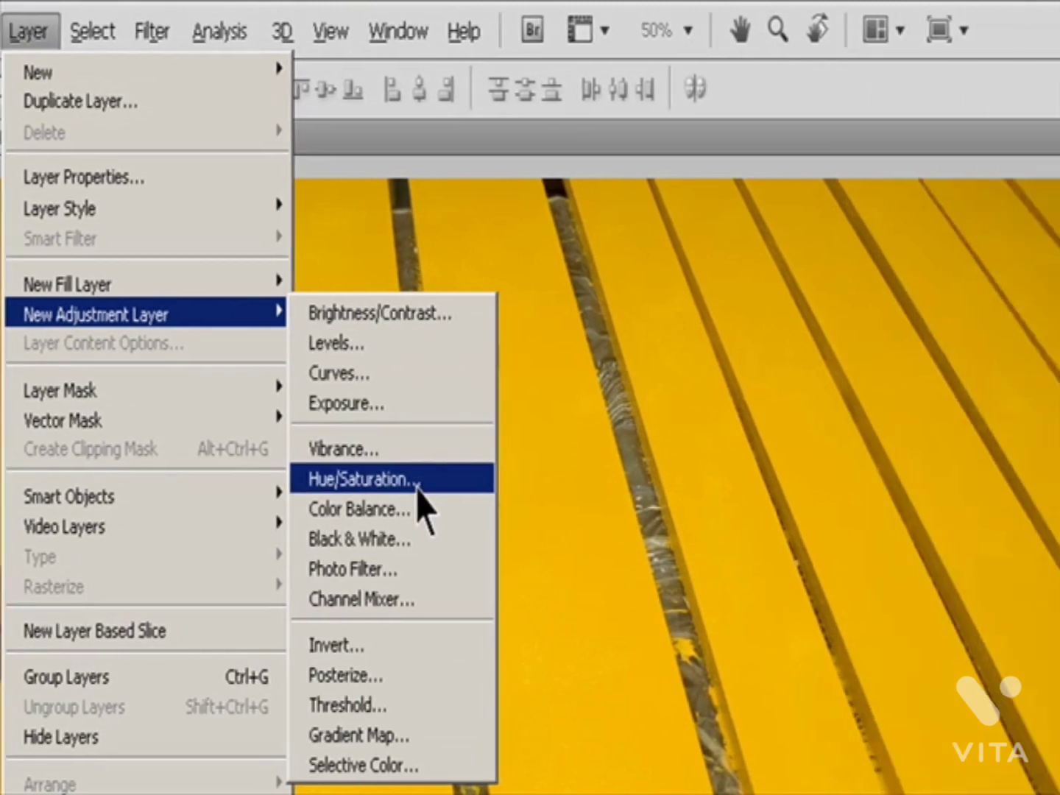
pyautogui.click(635, 481)
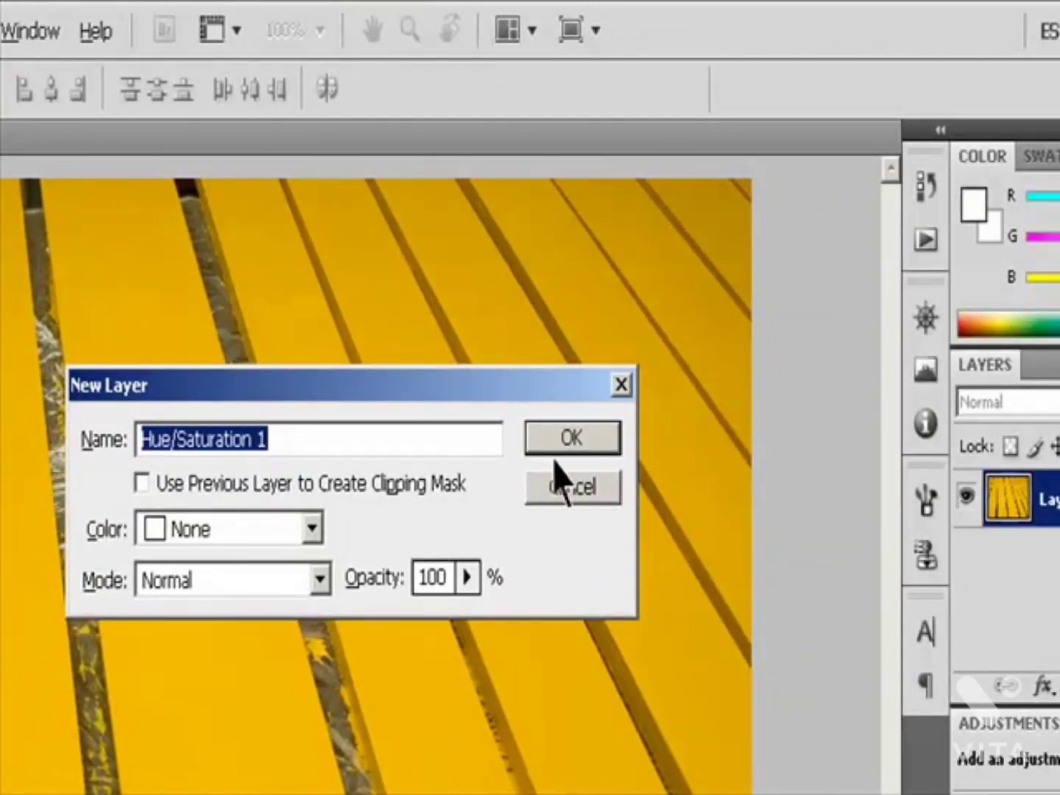
pyautogui.click(567, 441)
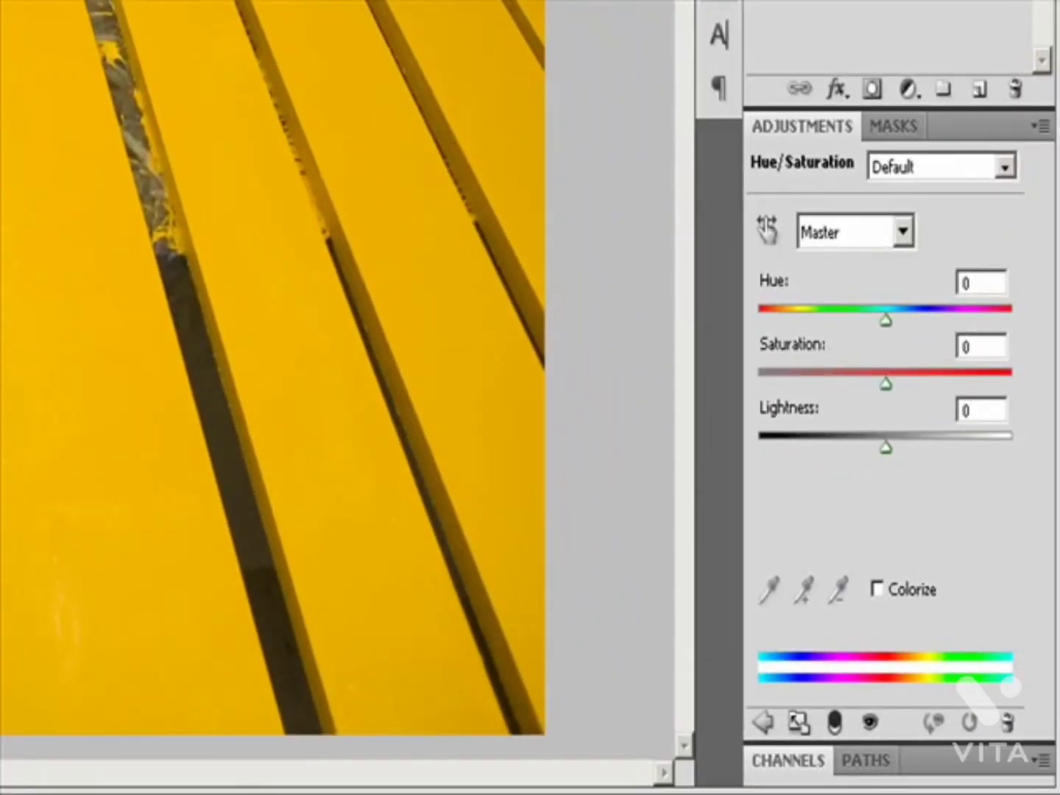
# Step: Try the Colorize option on the Hue/Saturation adjustment and turn it back off
pyautogui.click(878, 590)
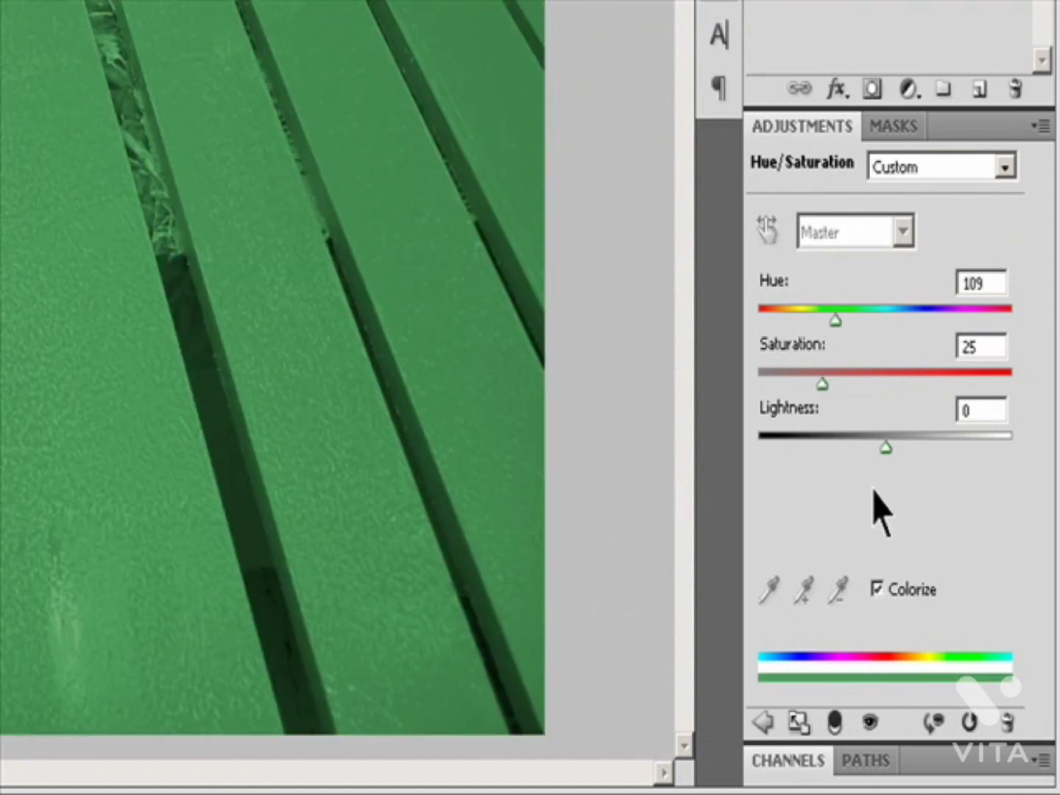
pyautogui.click(876, 589)
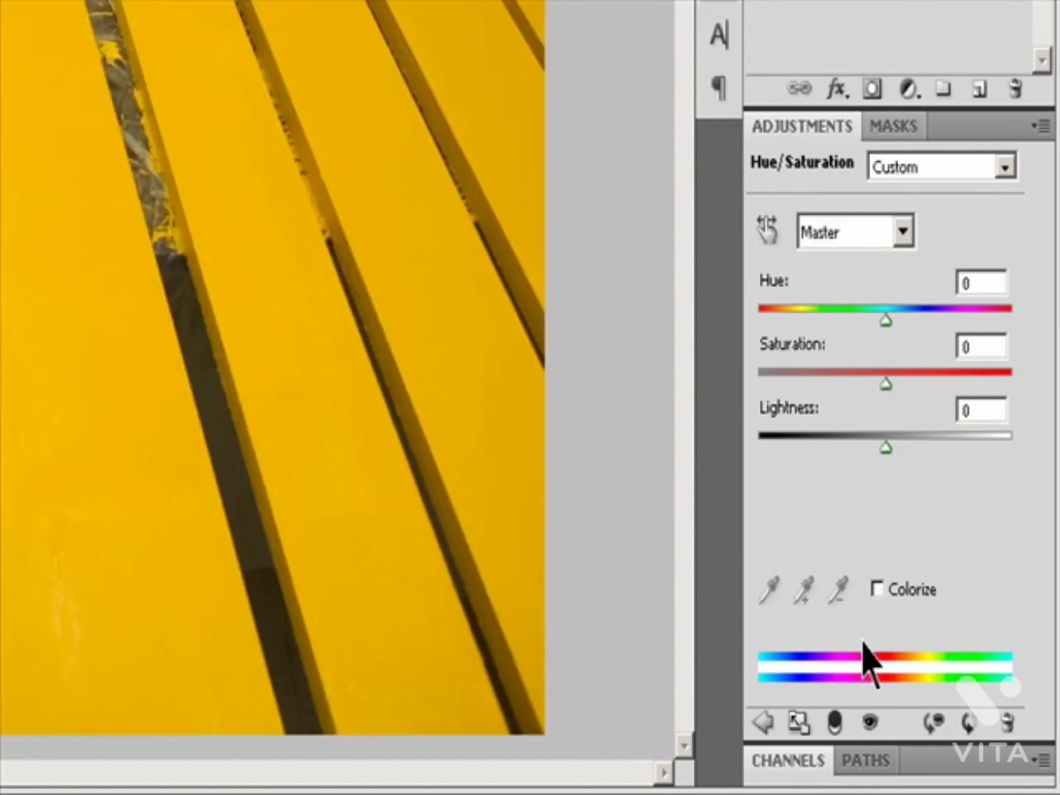
pyautogui.click(878, 589)
pyautogui.click(878, 589)
# Step: Set the adjustment range to Yellows, widen its lower limits to 297°/336°, and sample the yellow slat colour with the Eyedropper
pyautogui.click(902, 232)
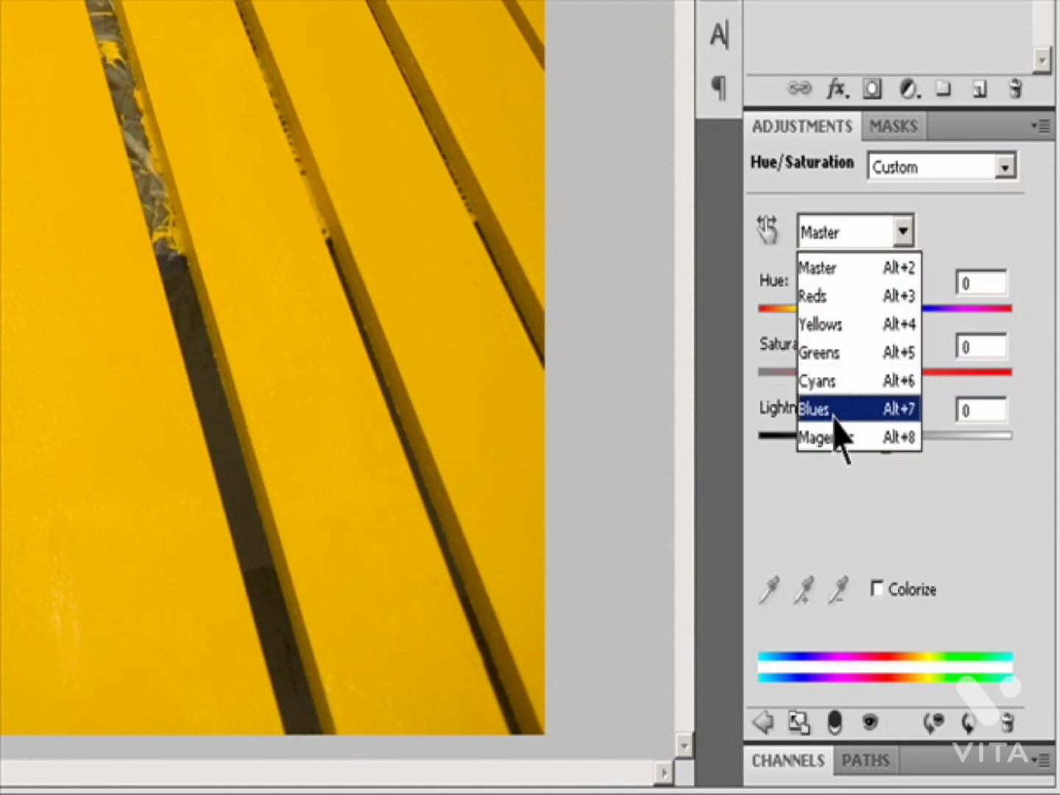
pyautogui.click(828, 325)
pyautogui.moveTo(897, 671); pyautogui.dragTo(841, 672)
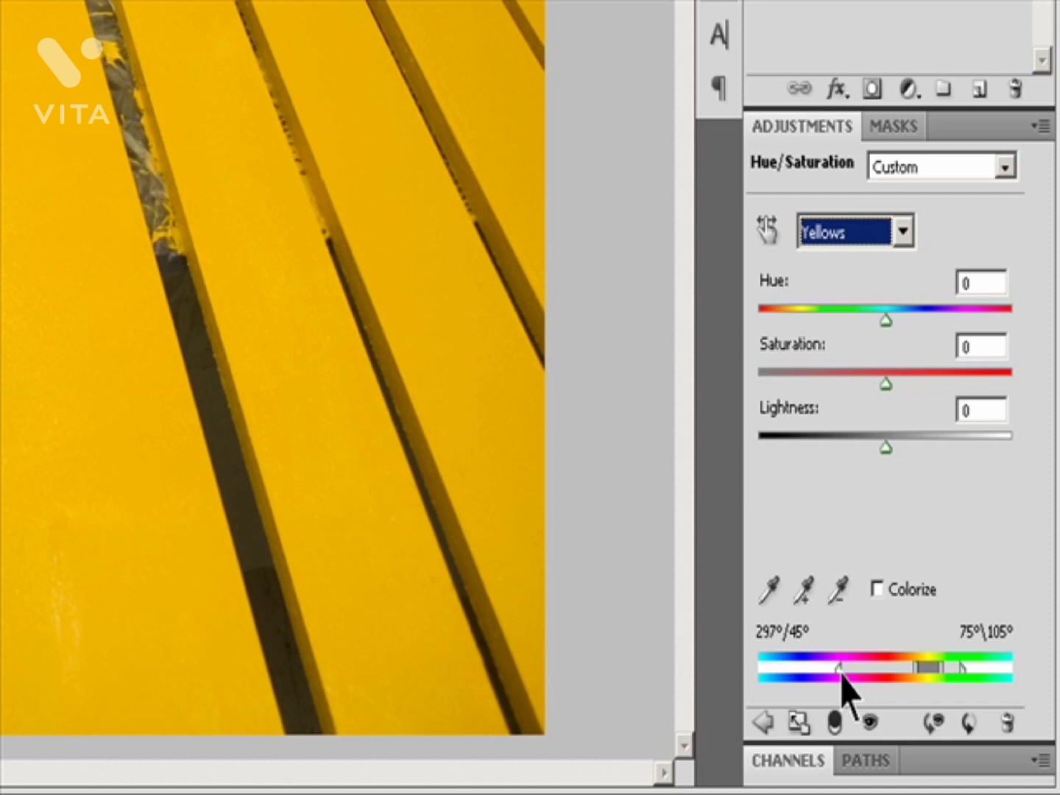
pyautogui.moveTo(916, 668); pyautogui.dragTo(865, 674)
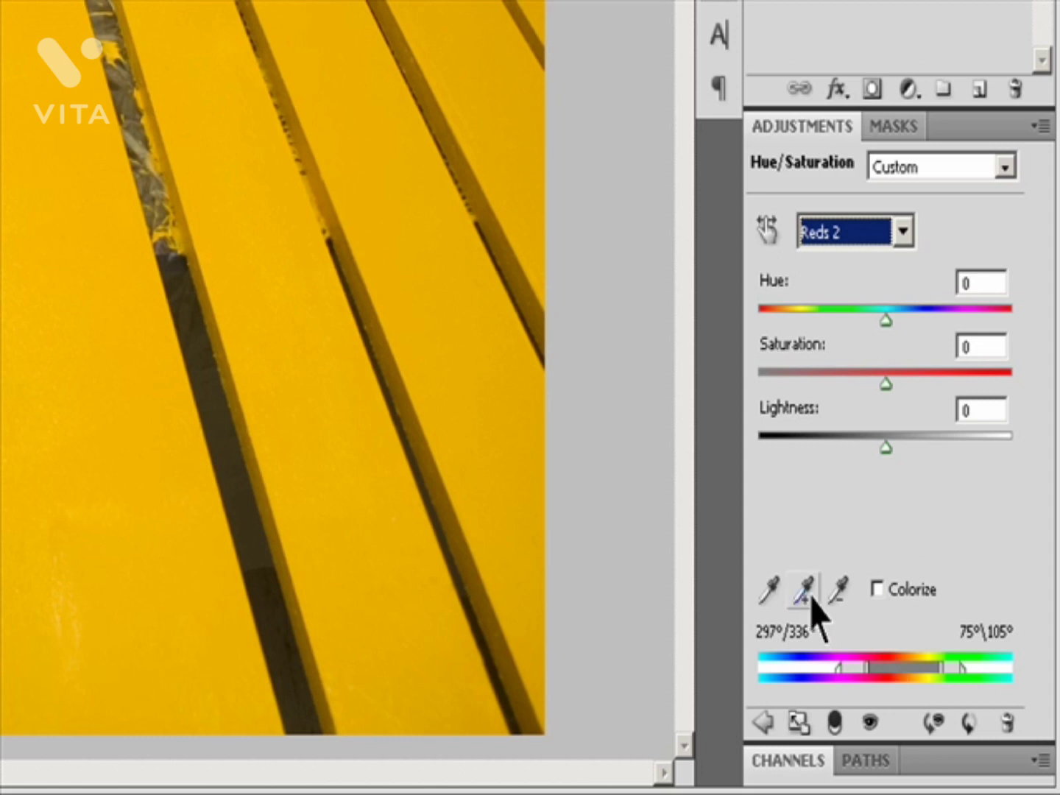
pyautogui.click(775, 591)
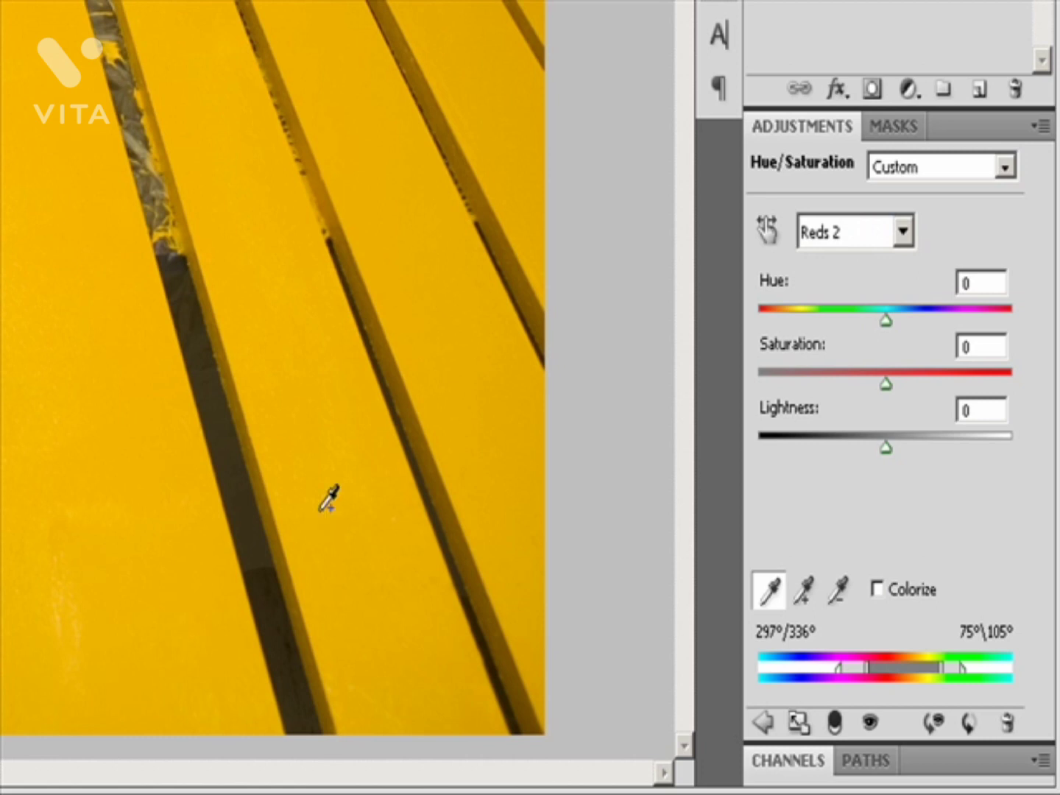
pyautogui.click(362, 527)
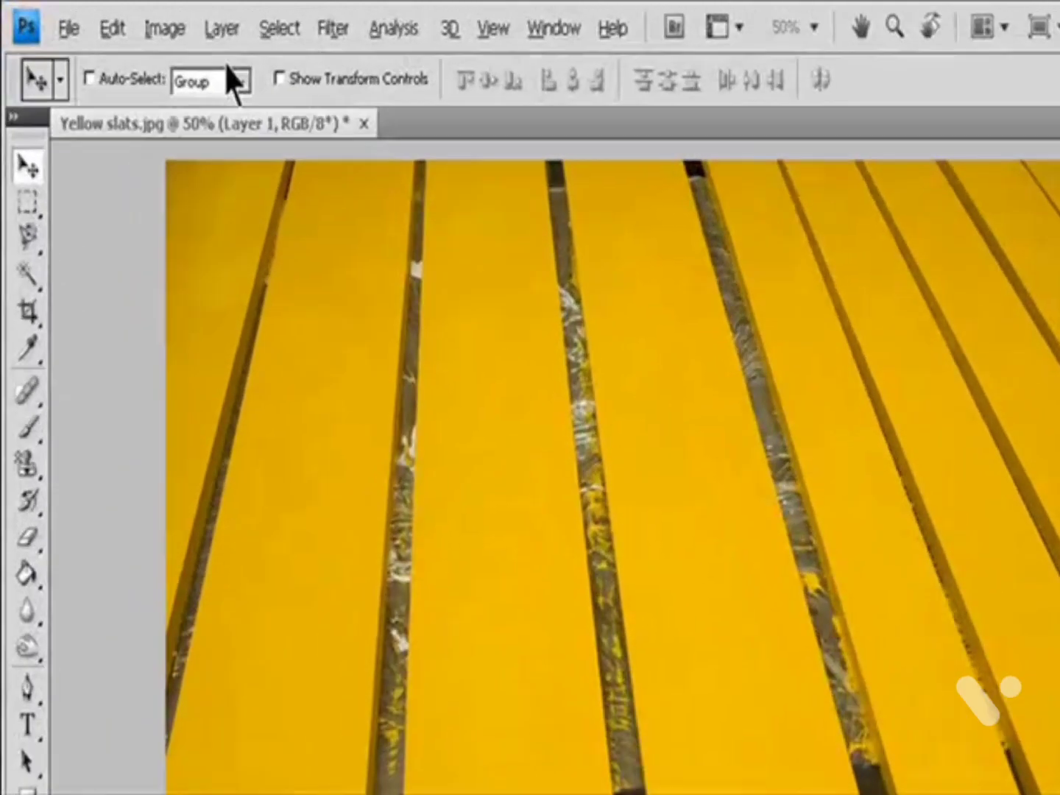
# Step: Set the yellow slats image's colour mode to RGB Color
pyautogui.click(114, 20)
pyautogui.moveTo(208, 74)
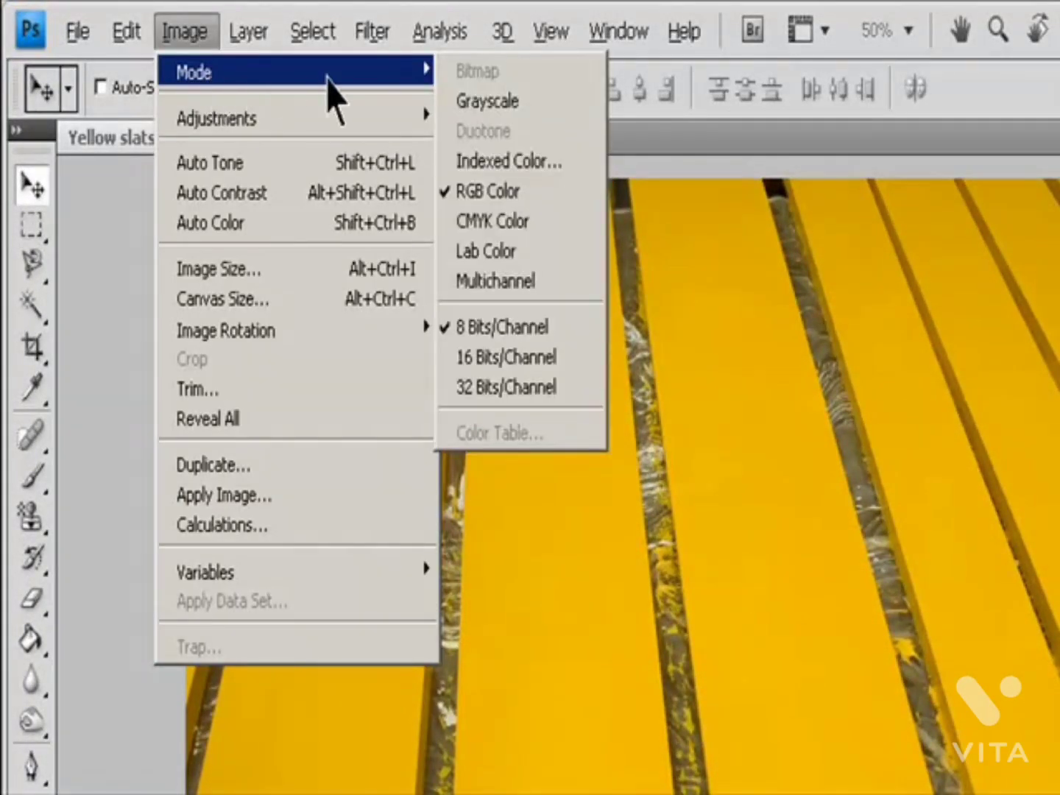
pyautogui.click(548, 221)
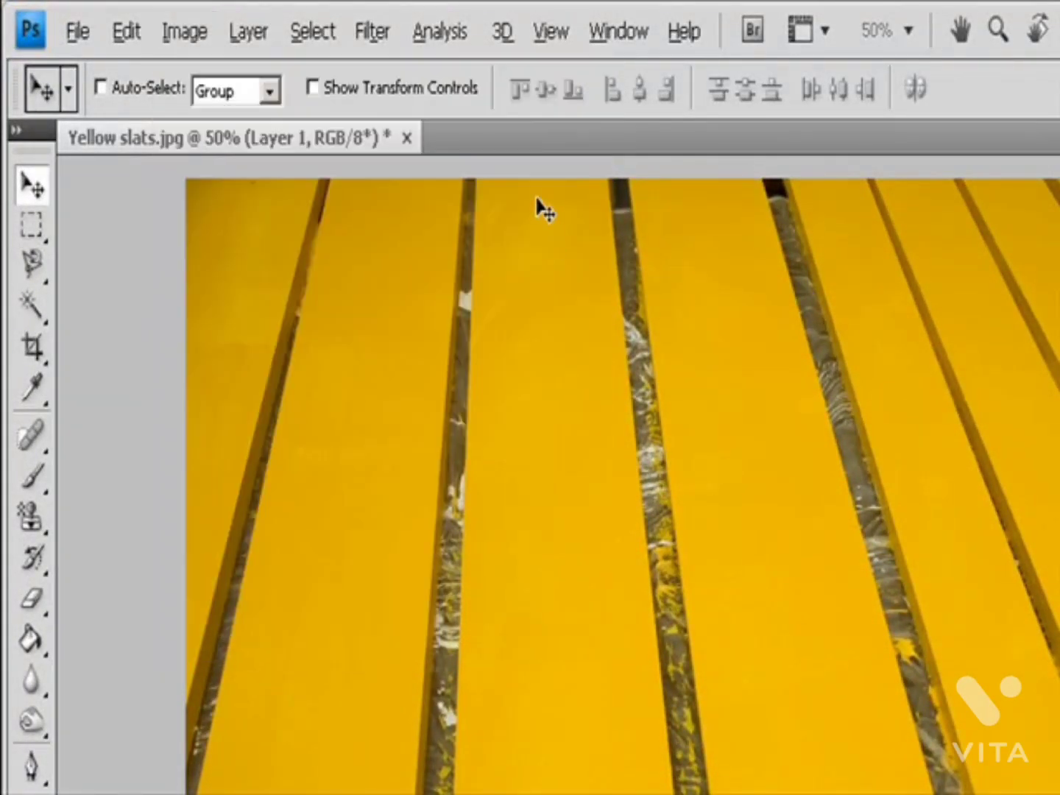
pyautogui.click(193, 31)
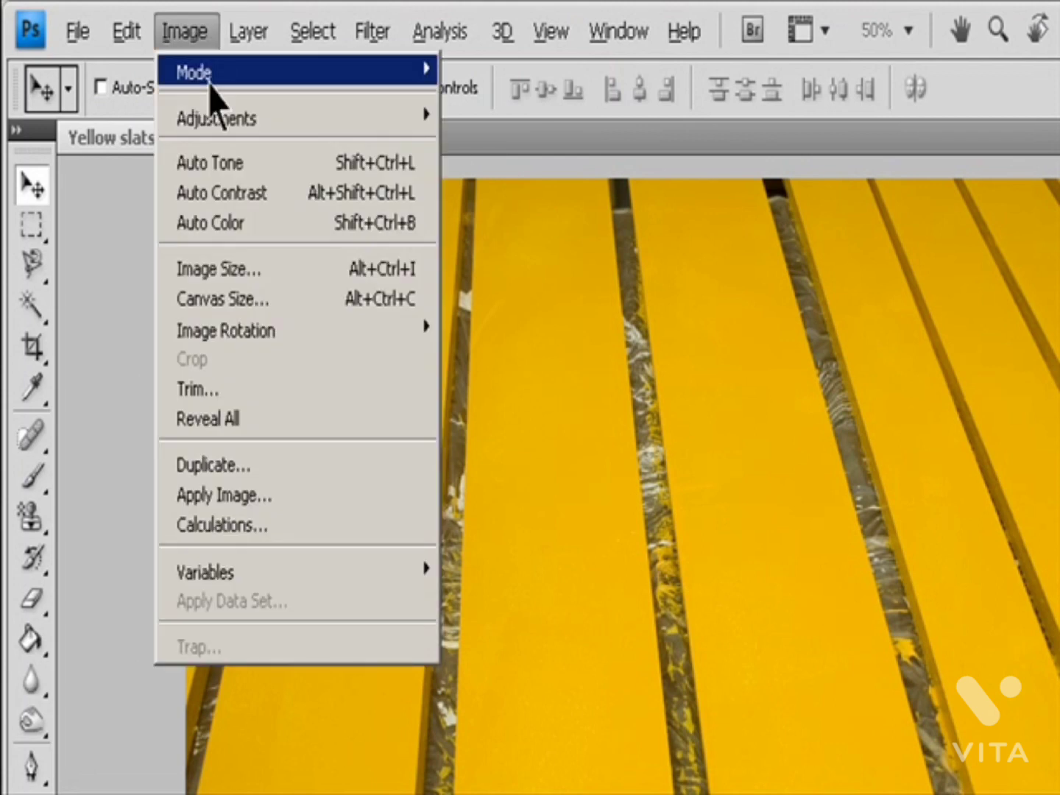
pyautogui.moveTo(403, 73)
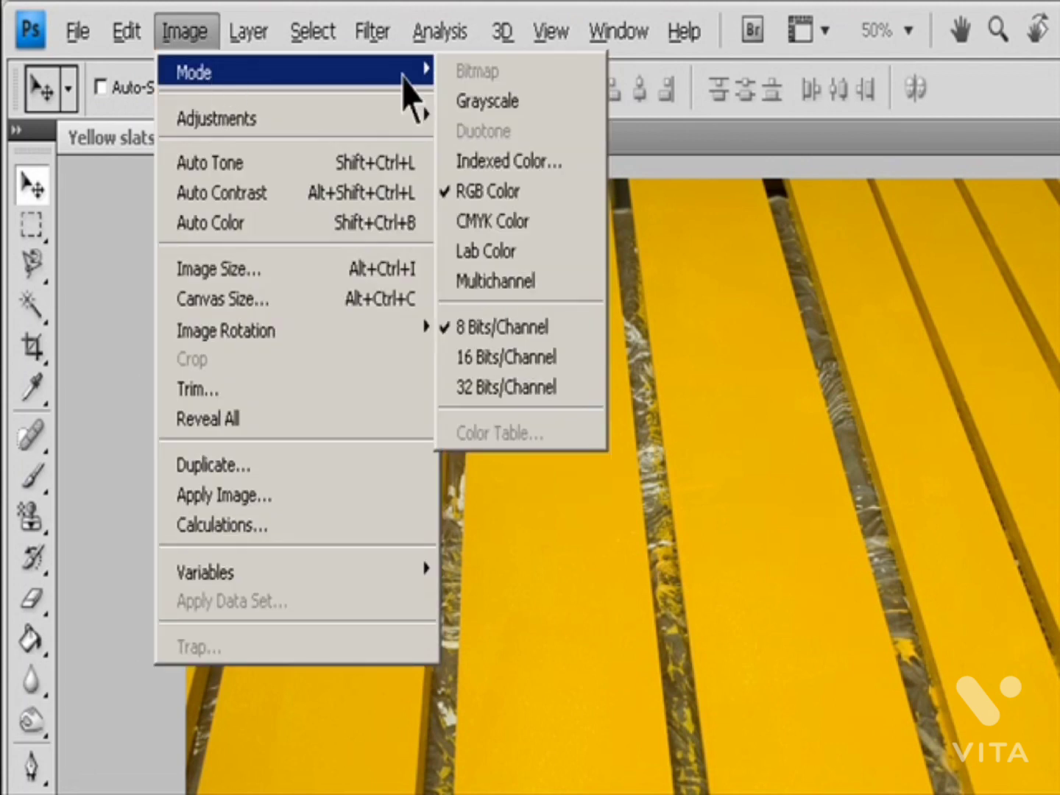
pyautogui.click(536, 191)
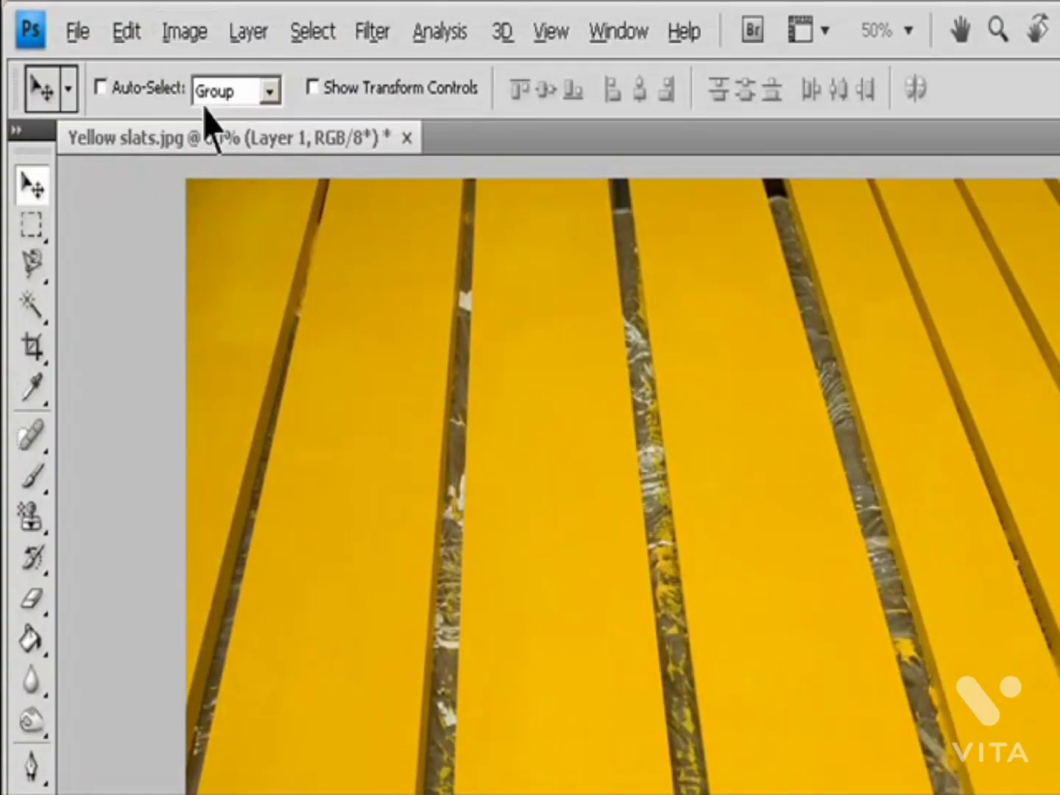
# Step: Add a new default-named Hue/Saturation adjustment layer to the RGB slats image
pyautogui.click(243, 37)
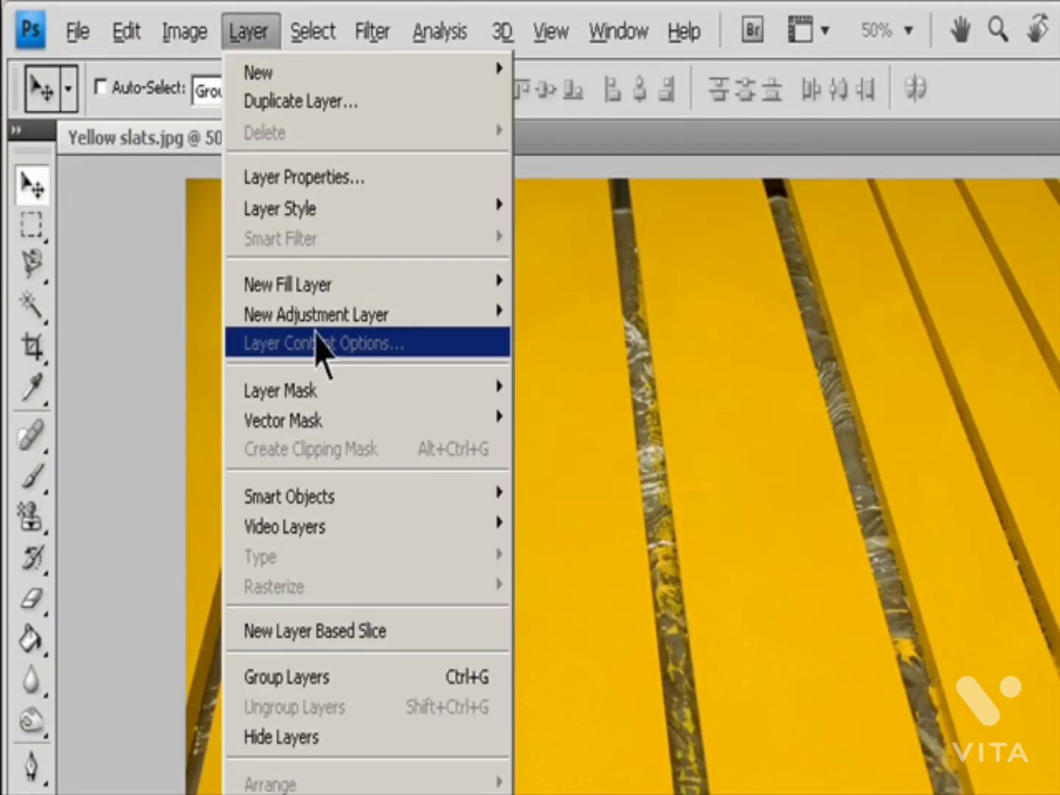
pyautogui.moveTo(509, 324)
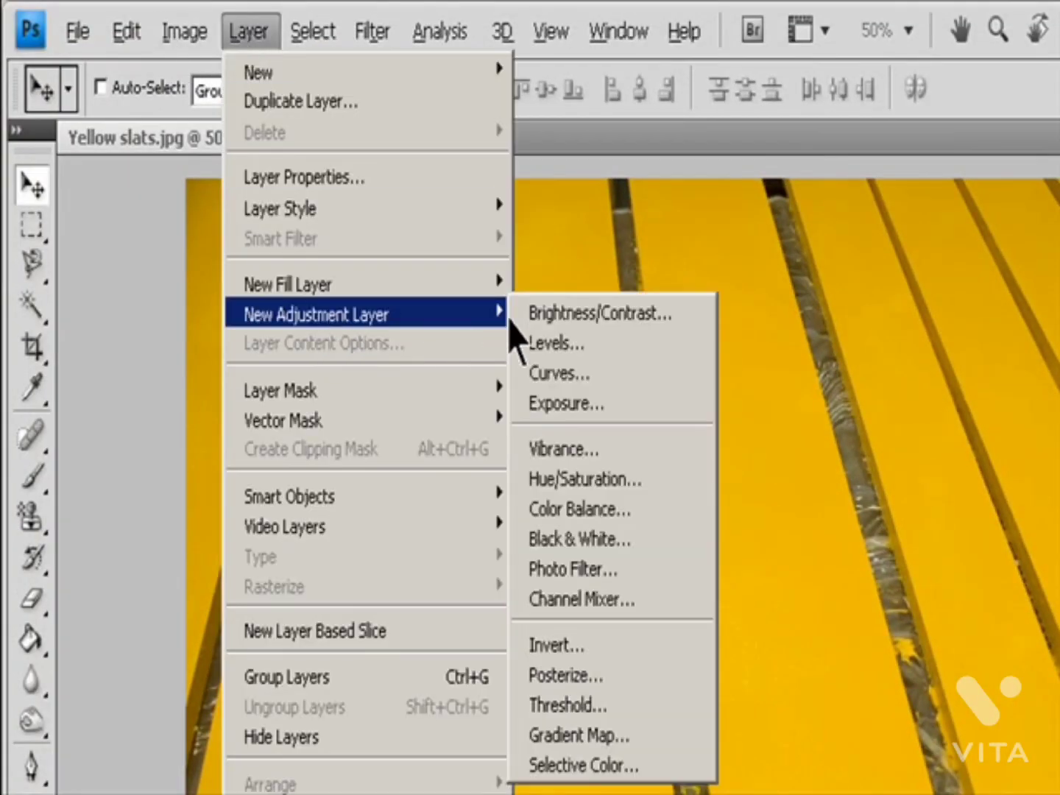
pyautogui.click(632, 493)
pyautogui.click(1059, 443)
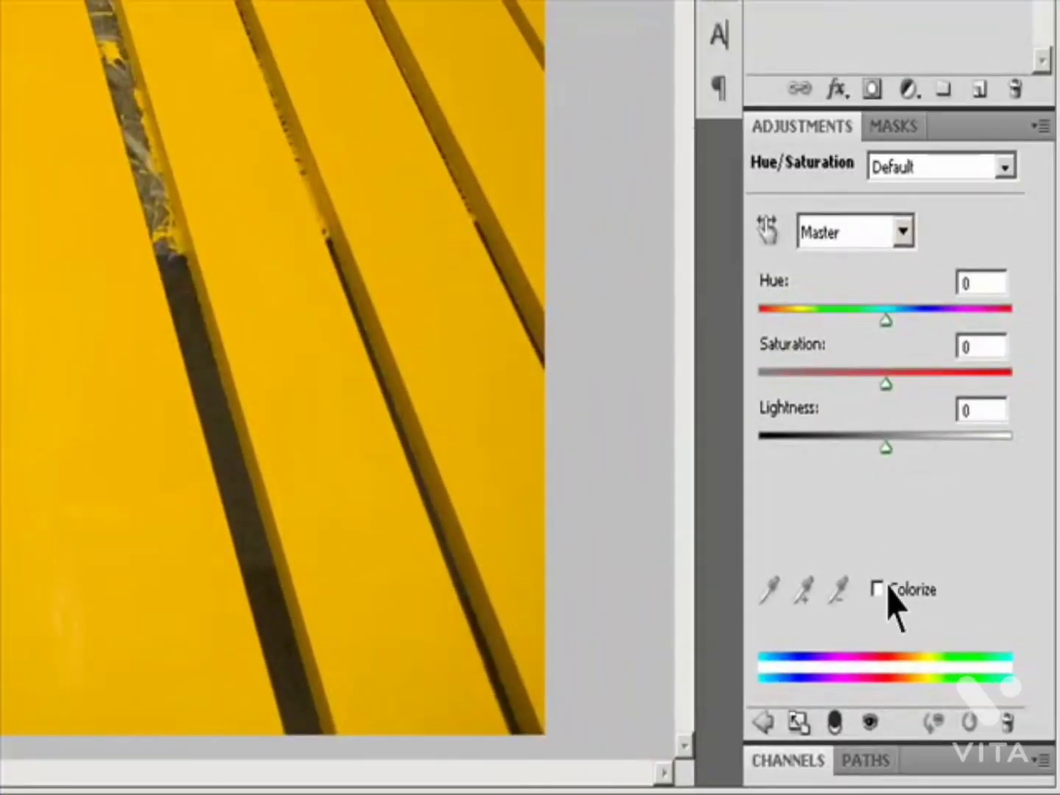
# Step: Colorize the slats with a hue of 162, reduce the saturation and raise the lightness
pyautogui.click(887, 587)
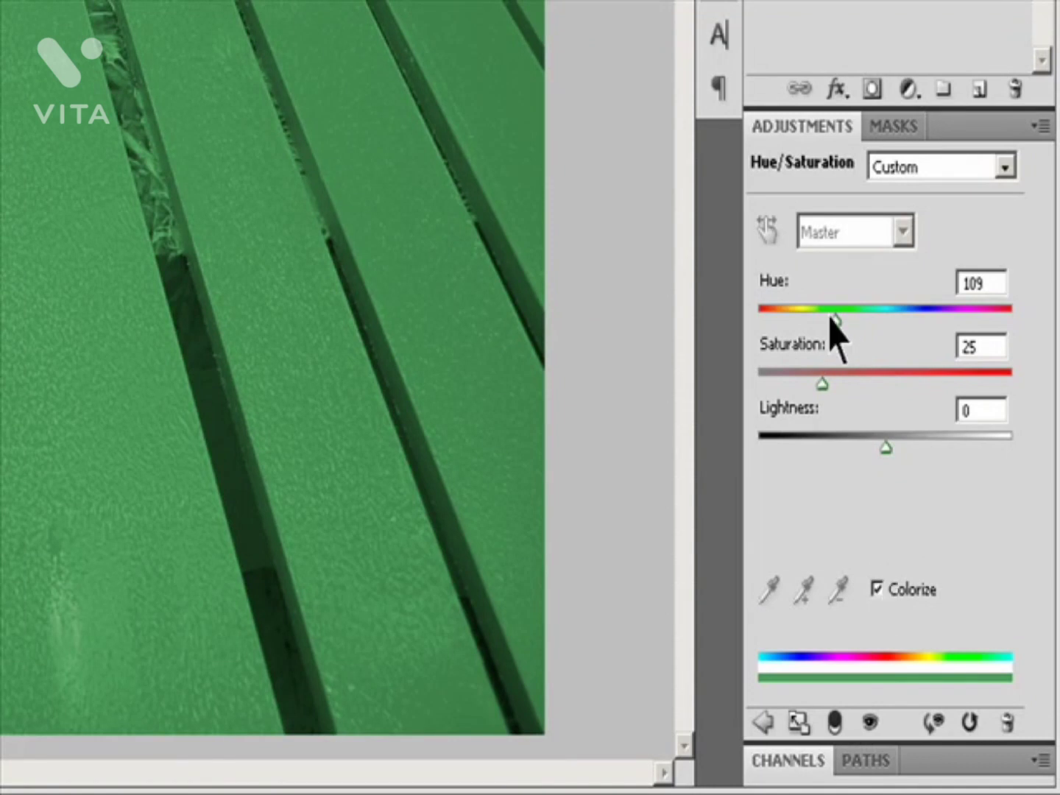
pyautogui.moveTo(834, 321); pyautogui.dragTo(871, 326)
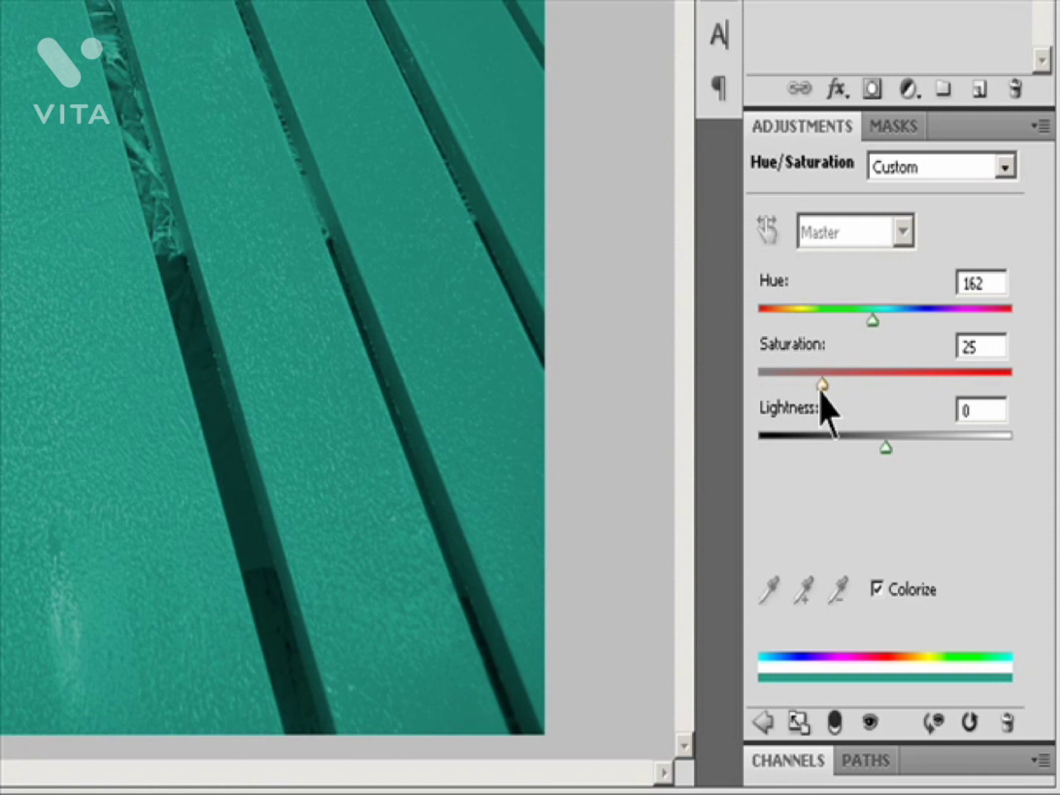
pyautogui.moveTo(820, 391); pyautogui.dragTo(785, 383)
pyautogui.moveTo(884, 443); pyautogui.dragTo(910, 443)
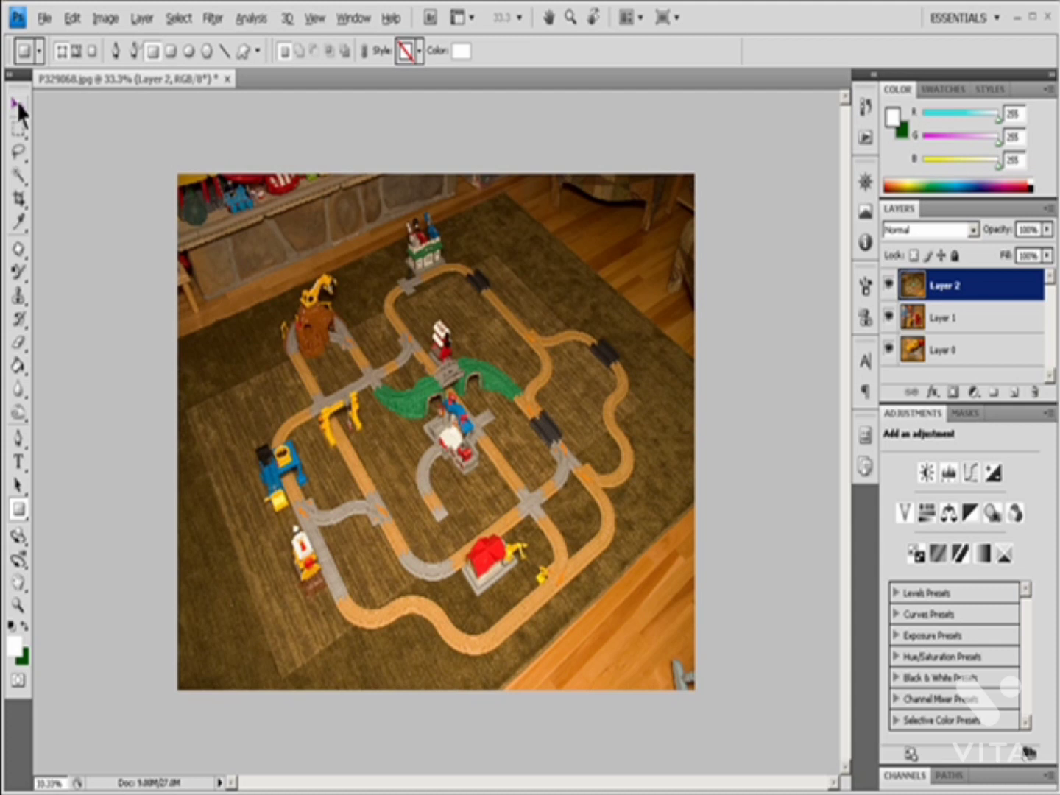
# Step: Activate the Move tool for the layered toy track image P329868.jpg
pyautogui.click(18, 112)
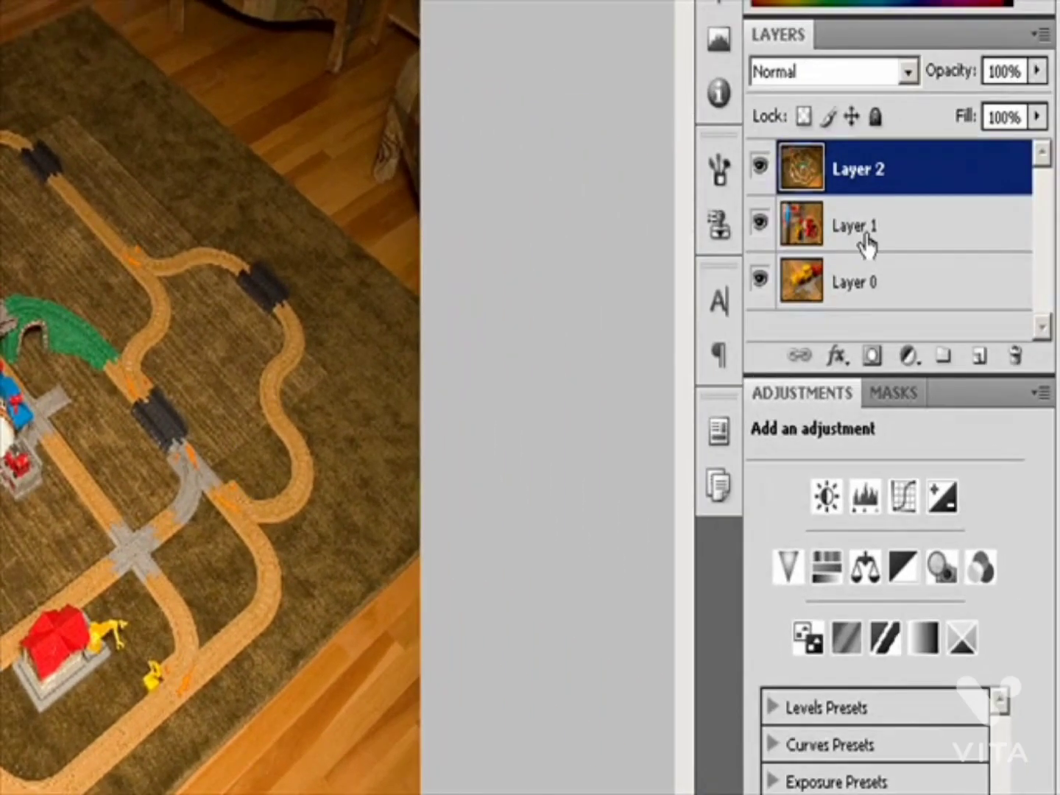
# Step: Select Layer 1 and add a reveal-all vector mask to it from the mask controls
pyautogui.click(862, 243)
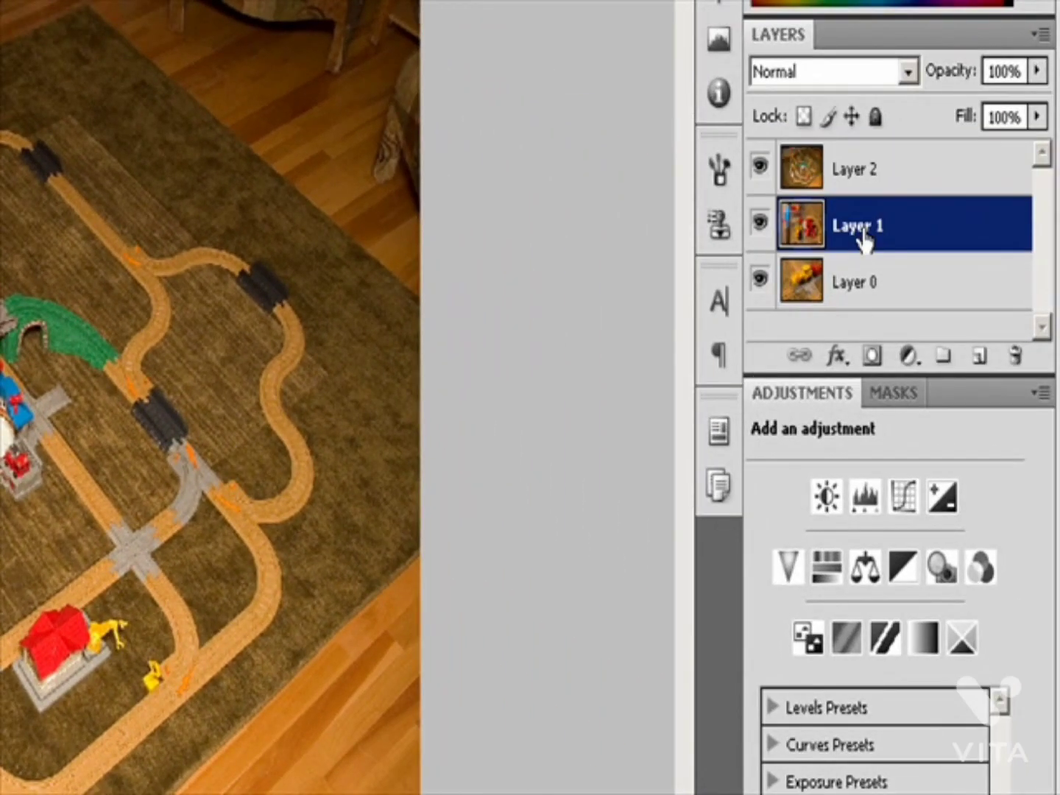
pyautogui.click(905, 398)
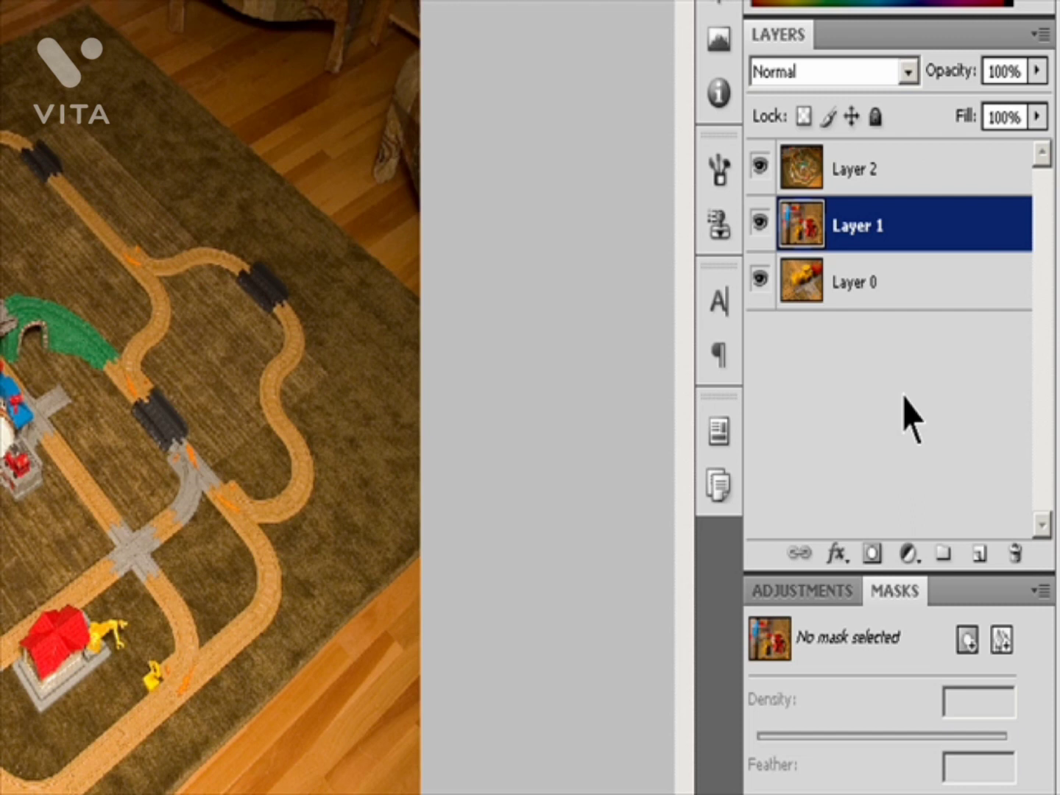
pyautogui.click(1003, 640)
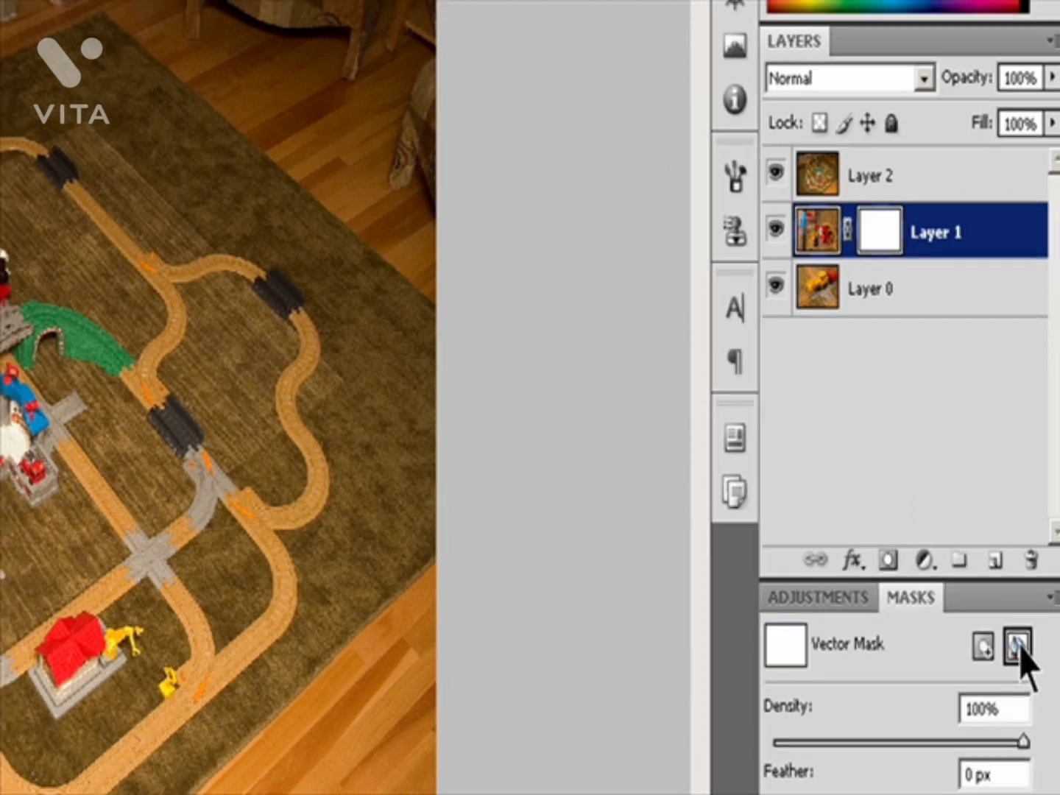
# Step: Apply the Vector Mask Reveal All command to Layer 1 and undo it
pyautogui.click(249, 32)
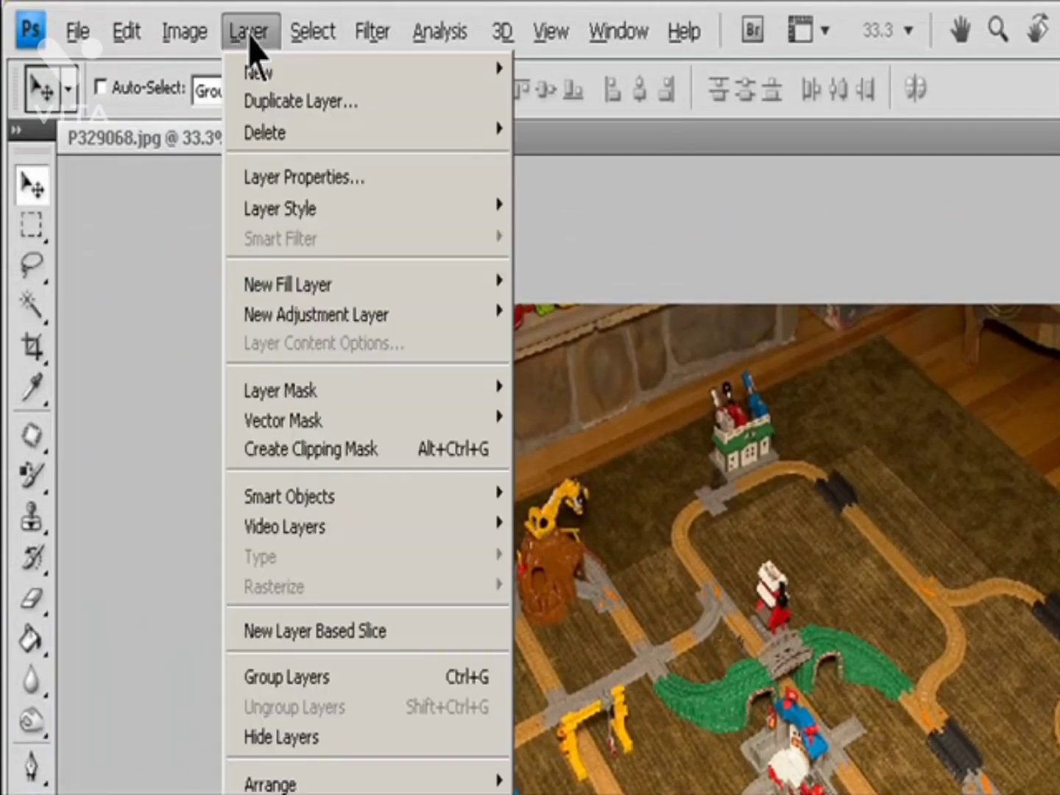
pyautogui.moveTo(442, 424)
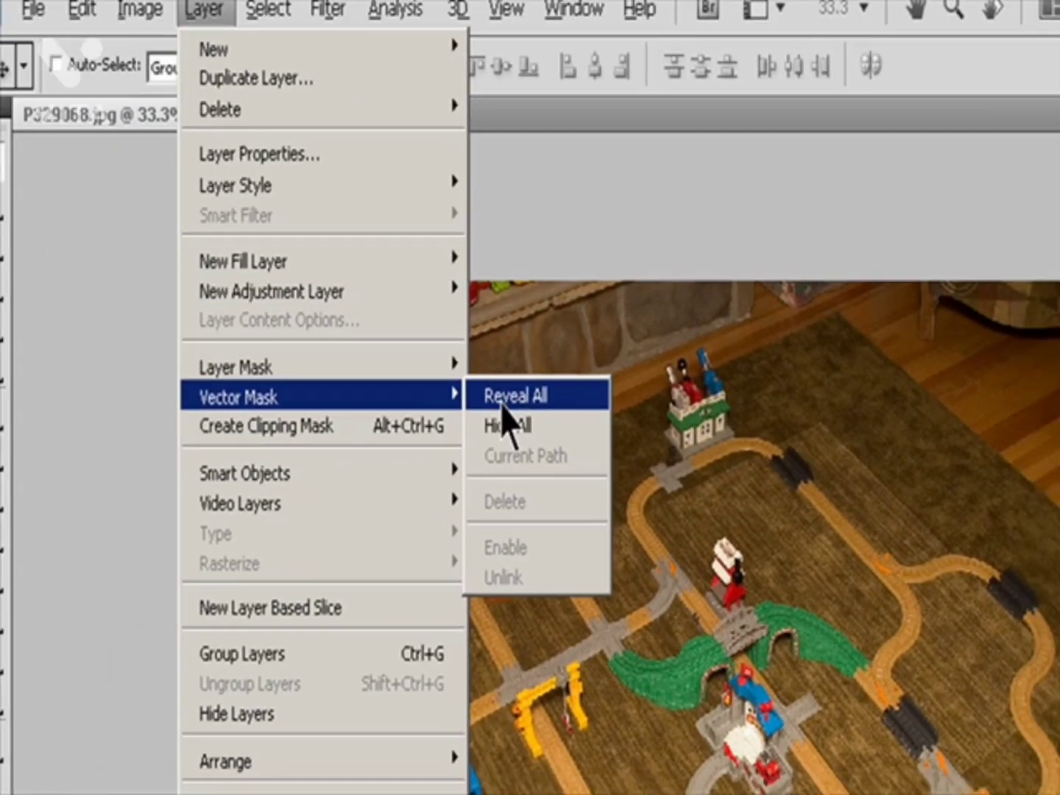
pyautogui.click(548, 427)
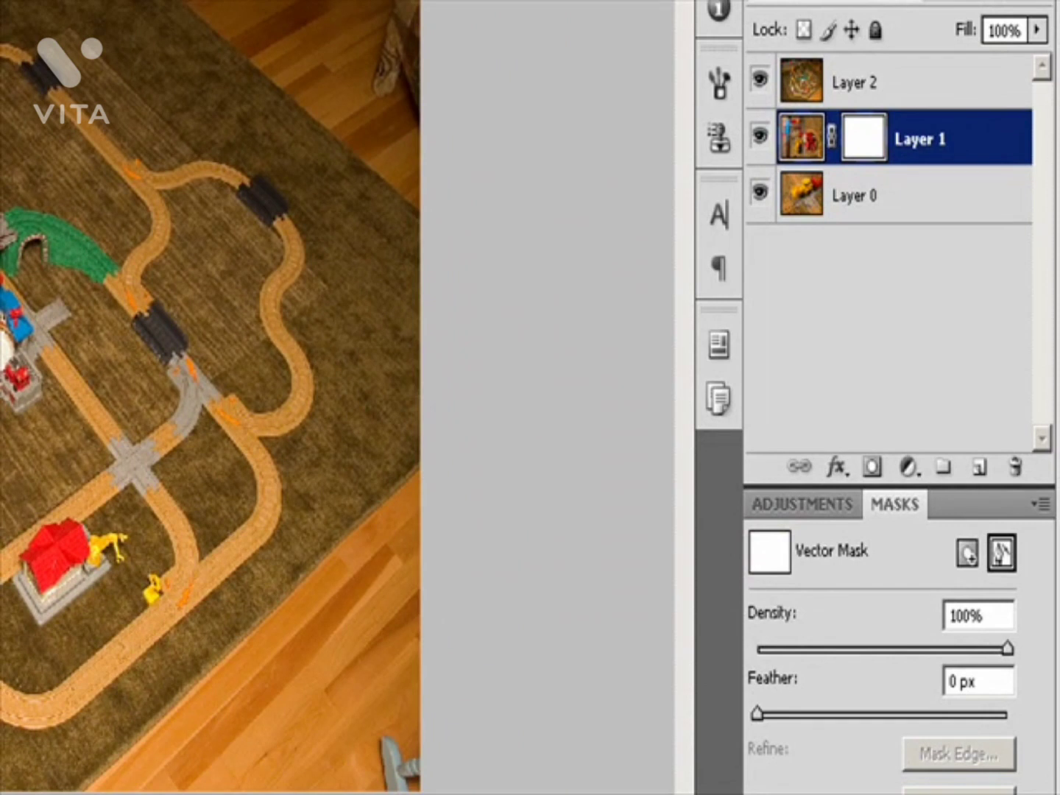
pyautogui.hotkey('ctrl', 'z')
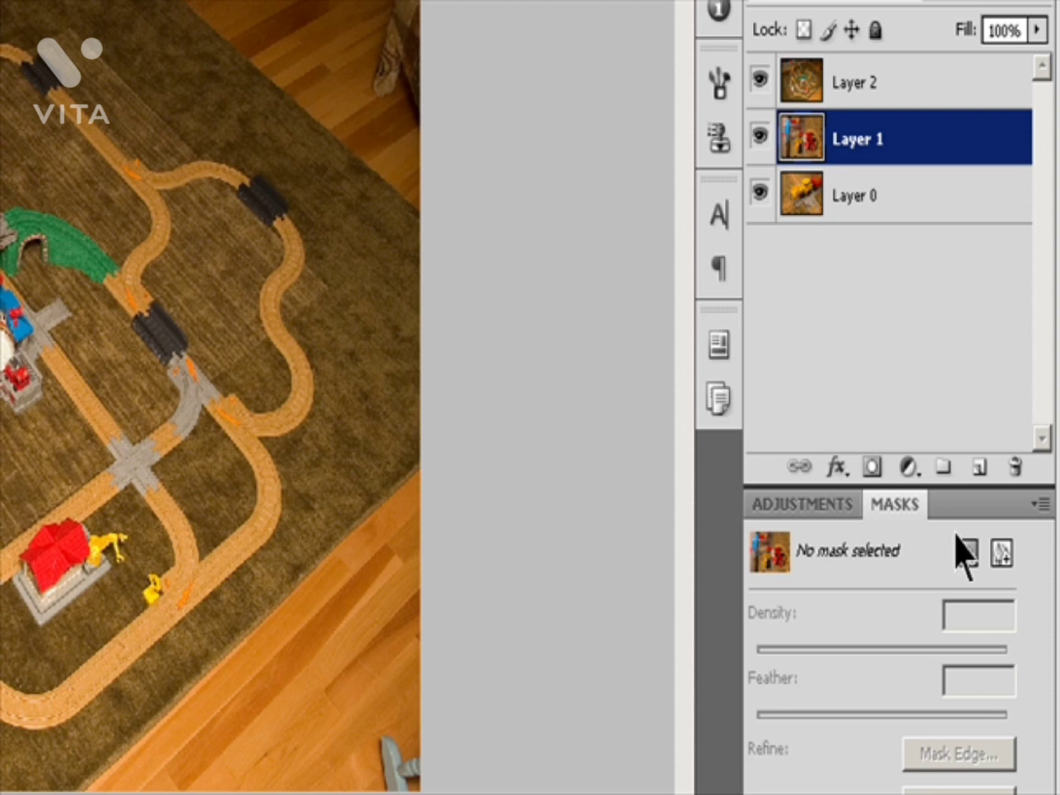
# Step: Try adding a hide-all vector mask to Layer 1, including with the Vector Mask Hide All command
pyautogui.click(1001, 552)
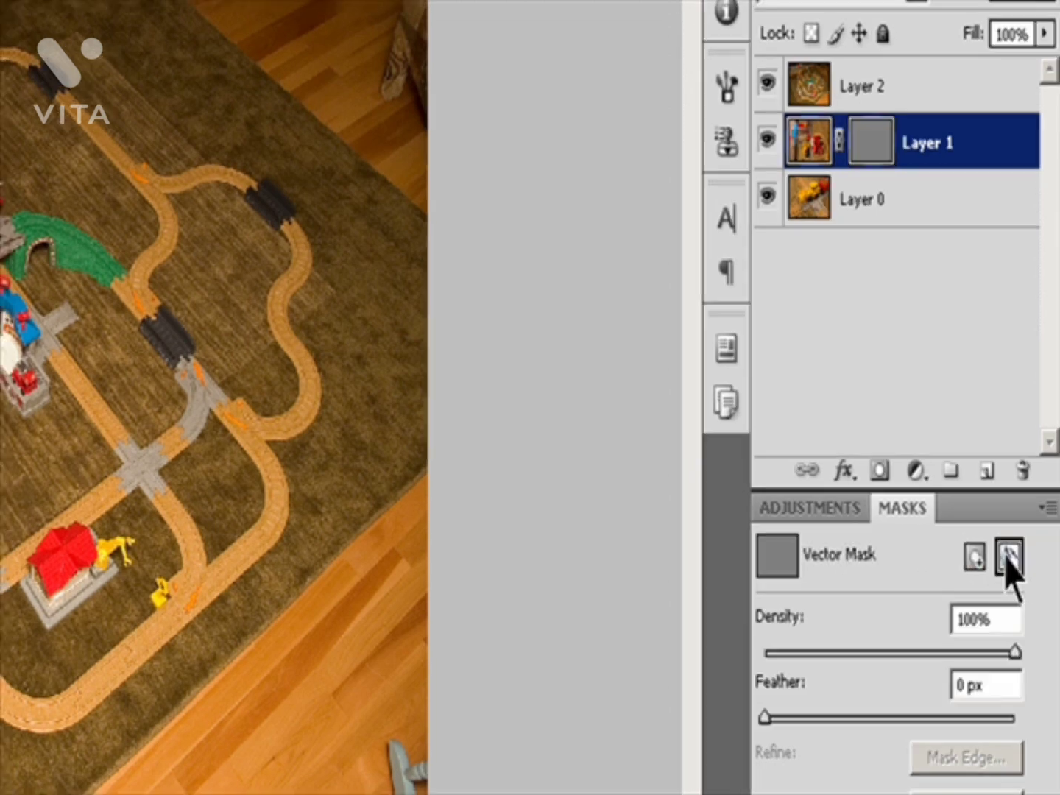
pyautogui.click(250, 33)
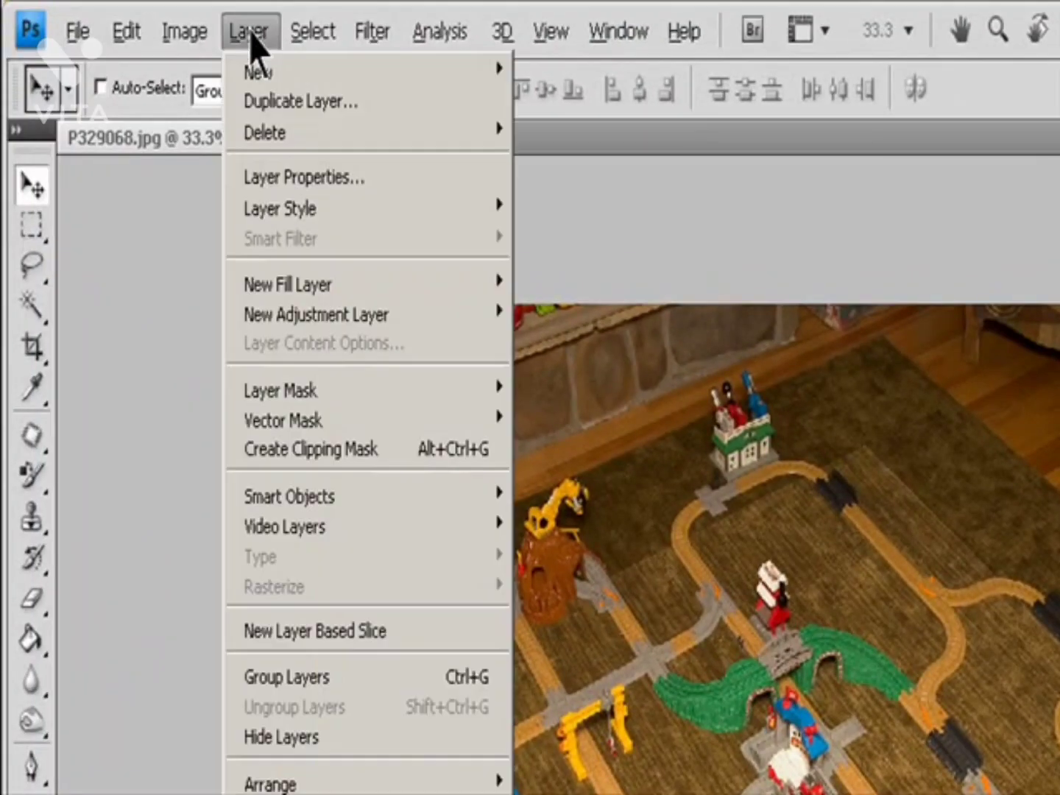
pyautogui.moveTo(324, 418)
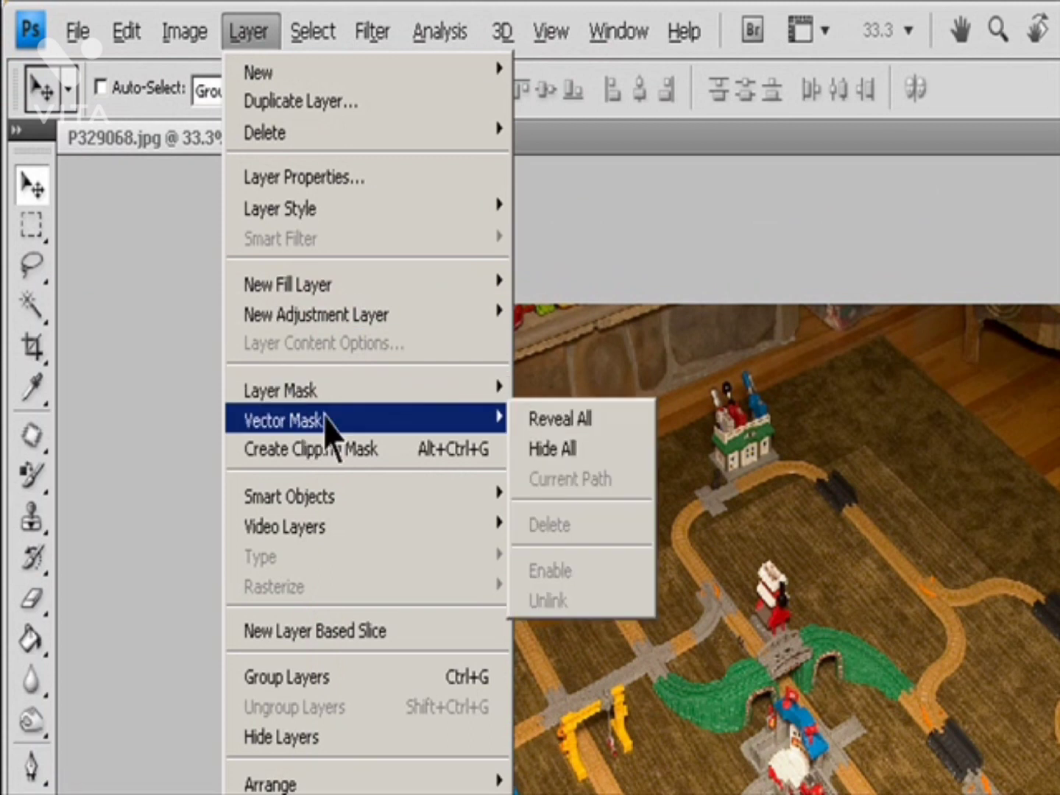
pyautogui.click(576, 451)
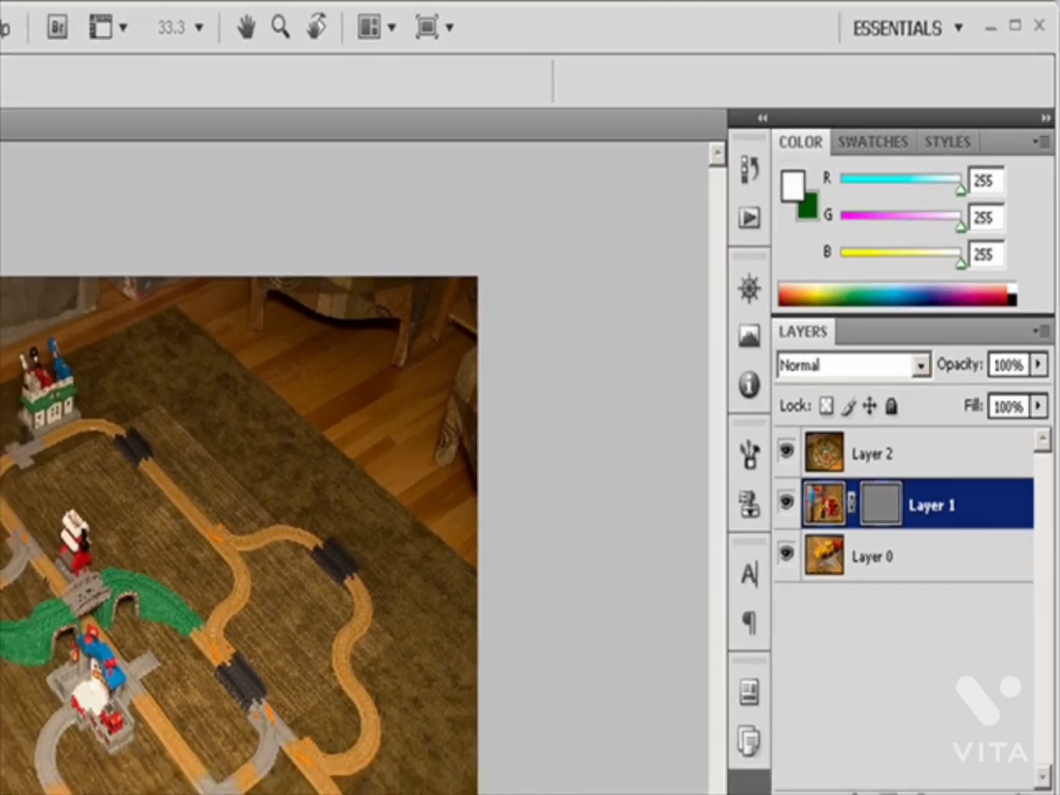
# Step: Draw a large rectangle over the track layout in Layer 1's vector mask and toggle Layer 1's visibility off and on
pyautogui.moveTo(91, 343); pyautogui.dragTo(610, 746)
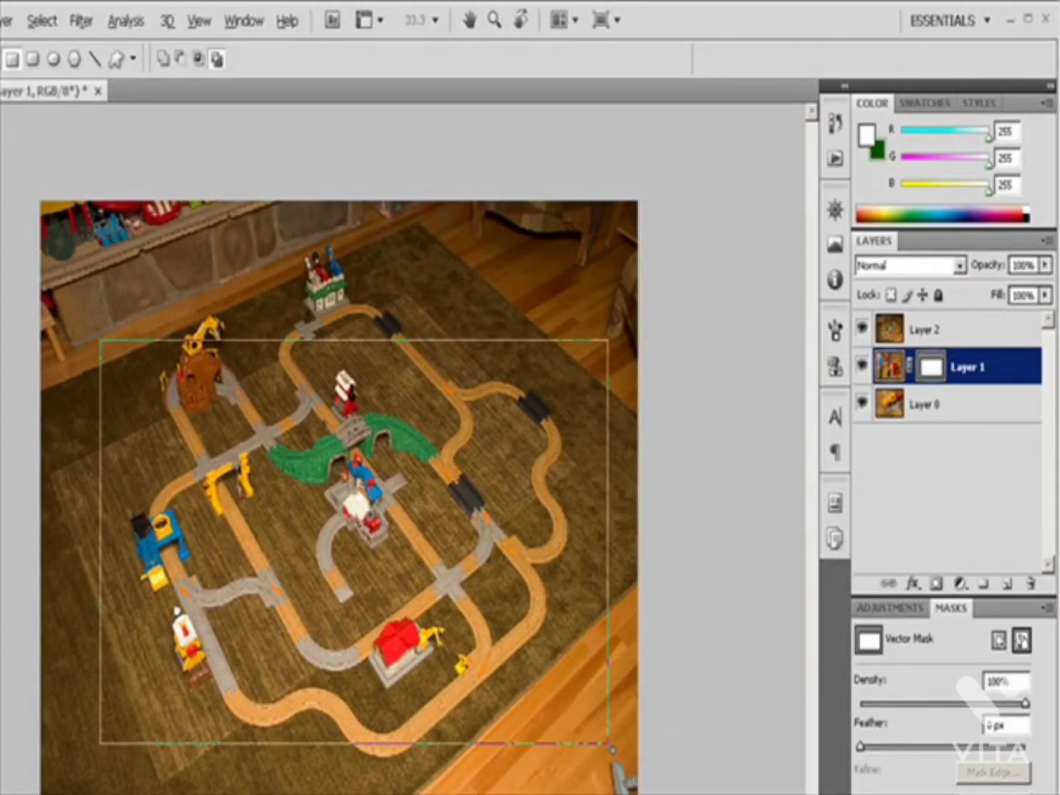
pyautogui.click(862, 367)
pyautogui.click(862, 368)
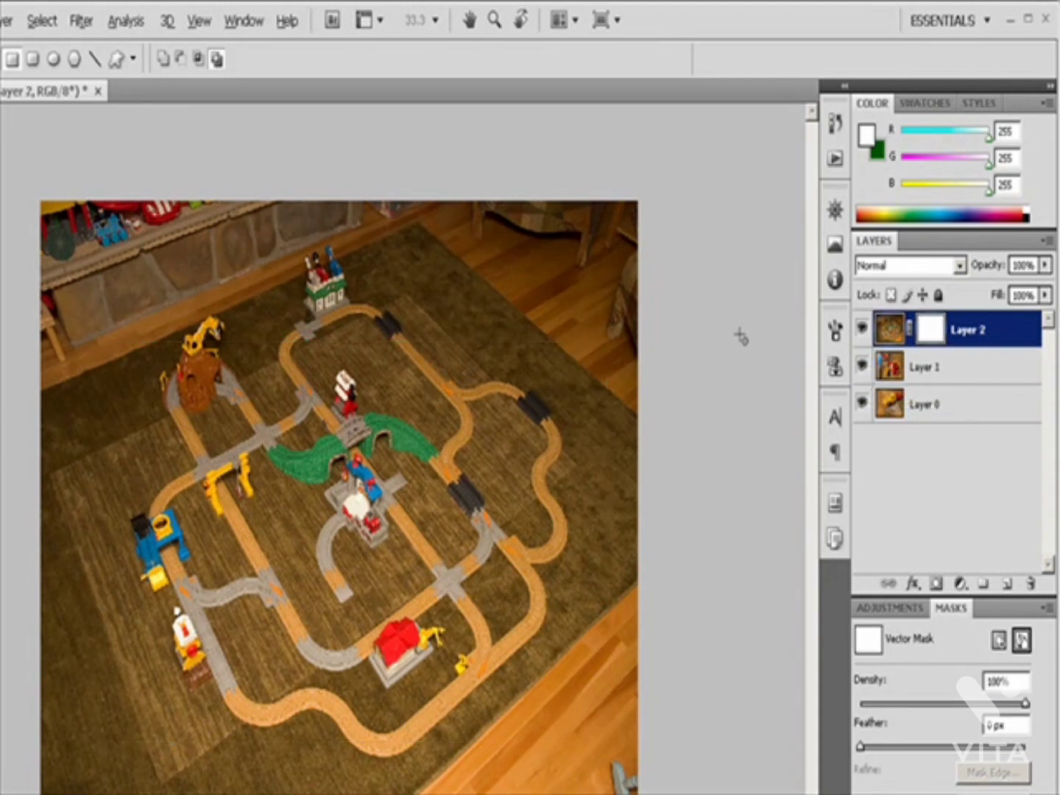
# Step: Draw a large rectangle around the toy train track in Layer 2's vector mask and reselect that mask for editing
pyautogui.moveTo(77, 291); pyautogui.dragTo(625, 773)
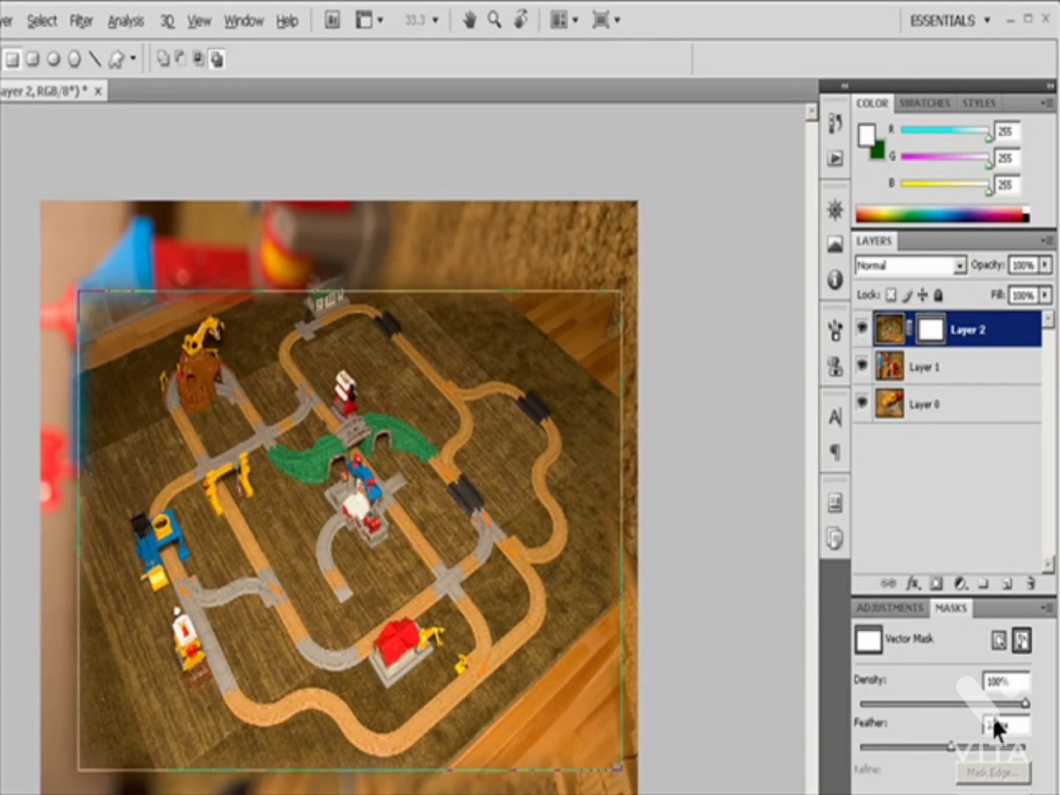
pyautogui.click(1019, 642)
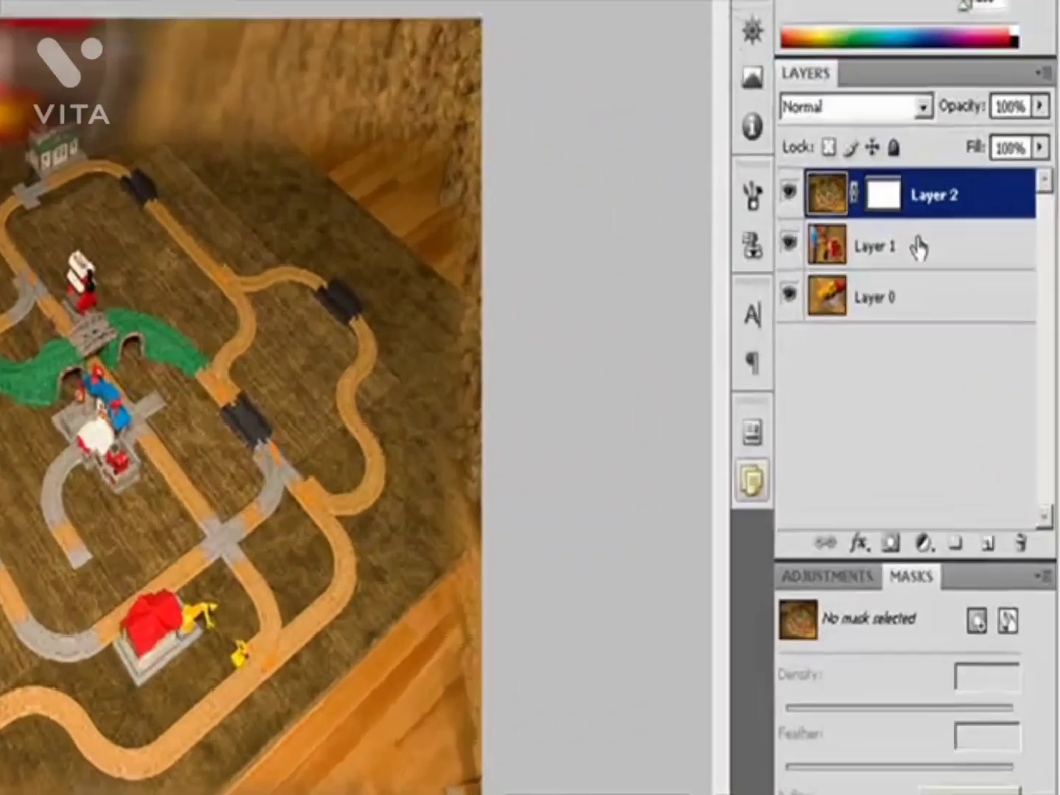
pyautogui.click(961, 316)
pyautogui.click(970, 288)
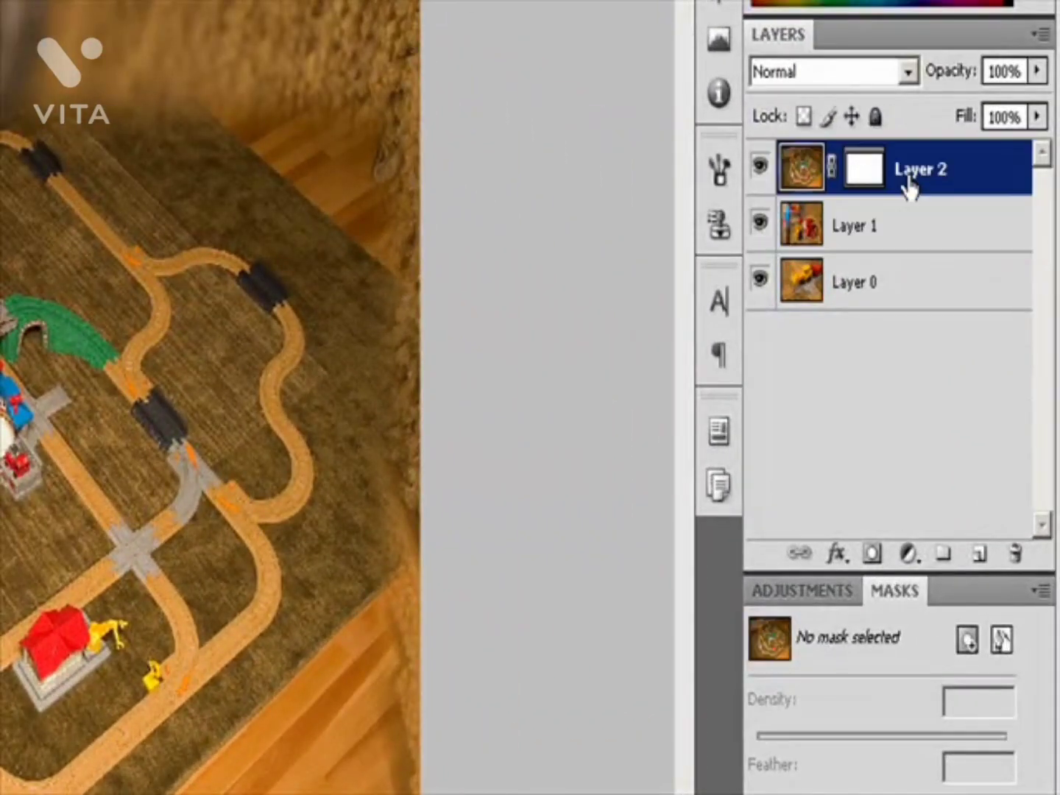
pyautogui.click(863, 174)
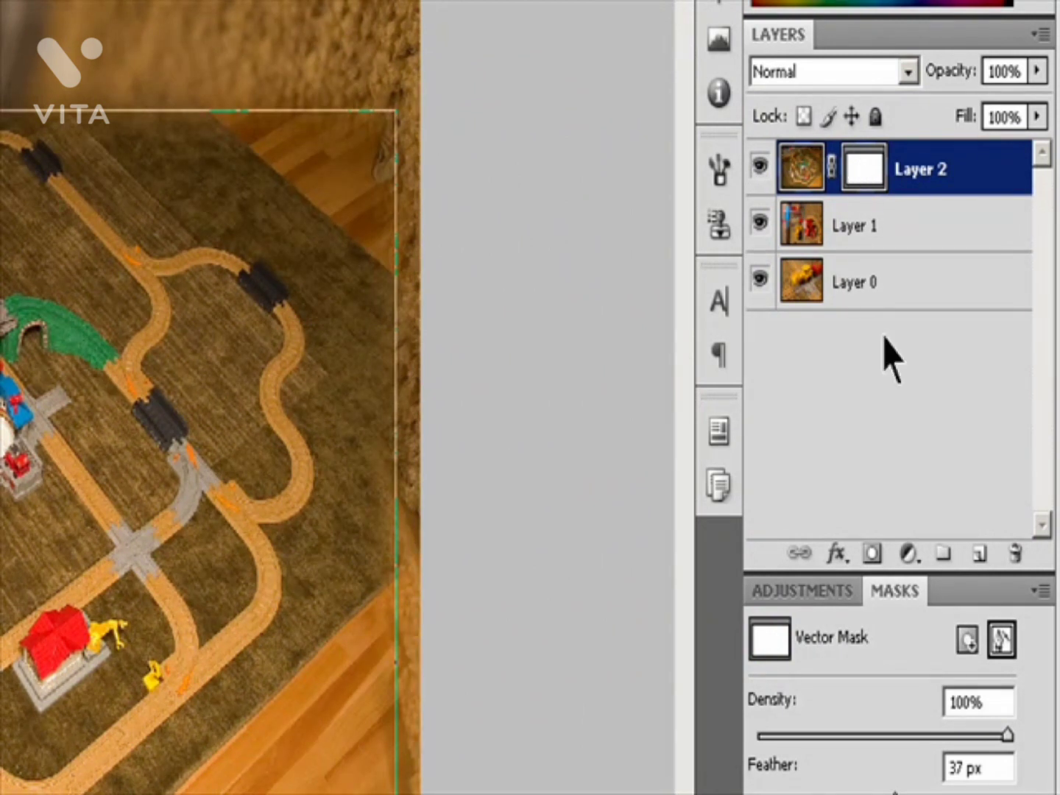
pyautogui.click(1000, 640)
pyautogui.click(1001, 639)
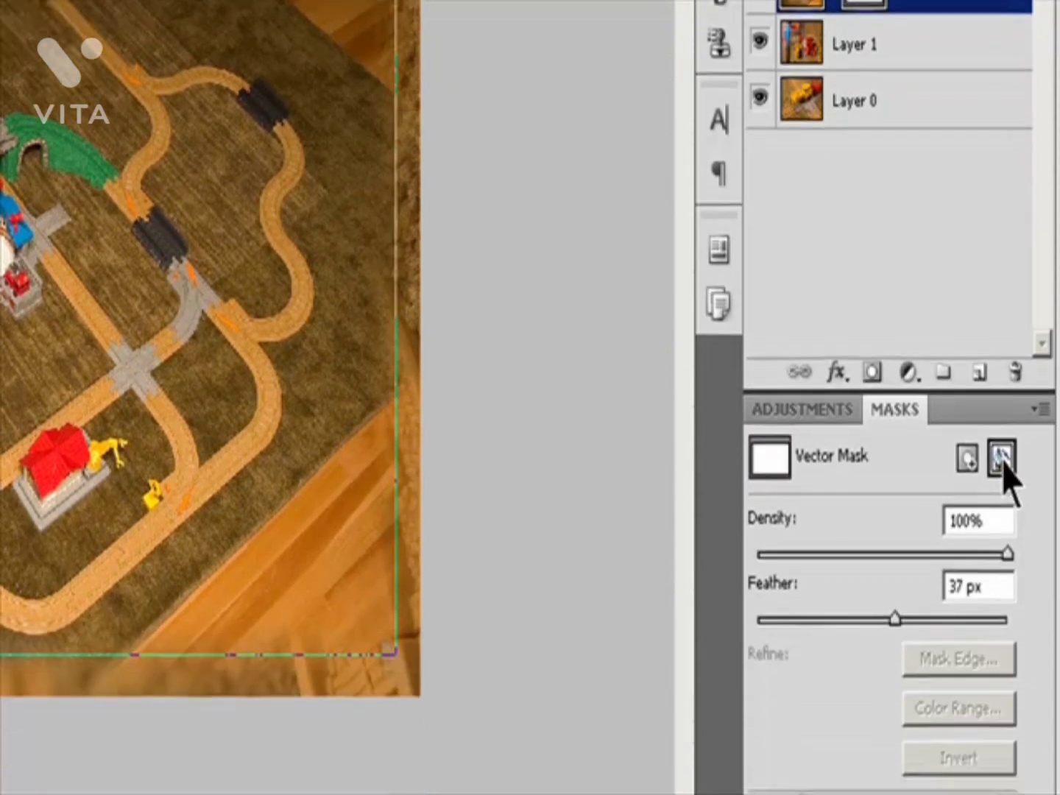
# Step: Set the feather of Layer 2's vector mask to 10 px and its density to 76%
pyautogui.moveTo(893, 534); pyautogui.dragTo(793, 533)
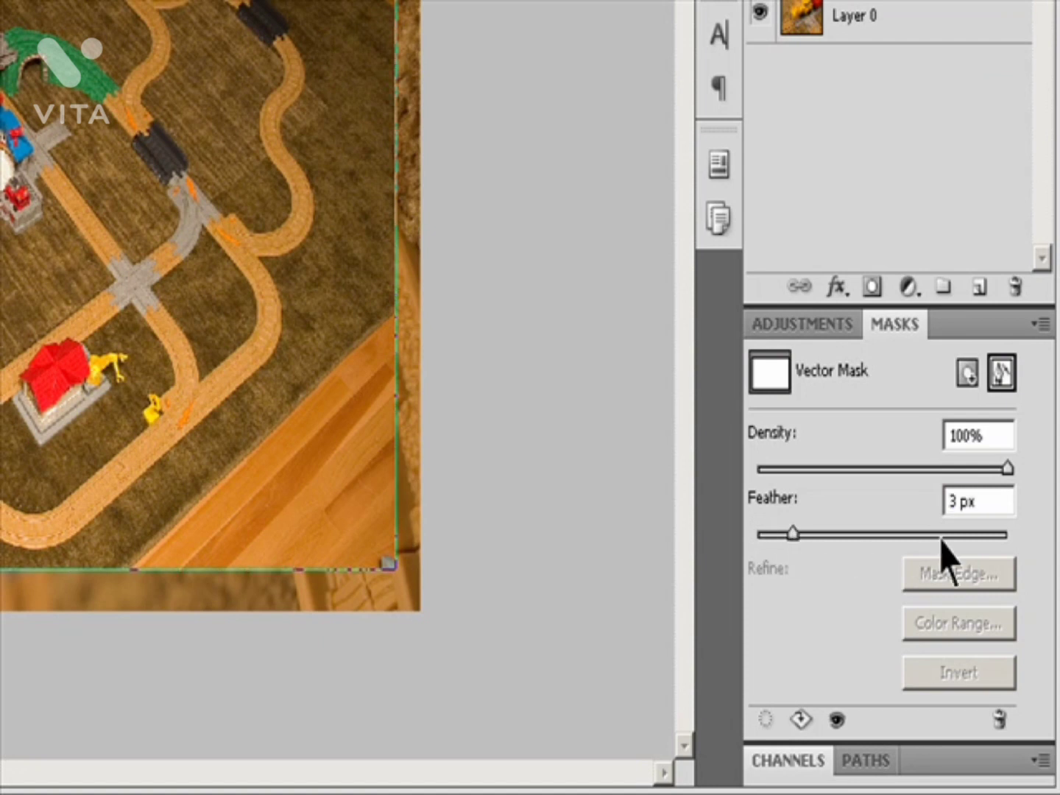
pyautogui.click(982, 501)
pyautogui.write('10')
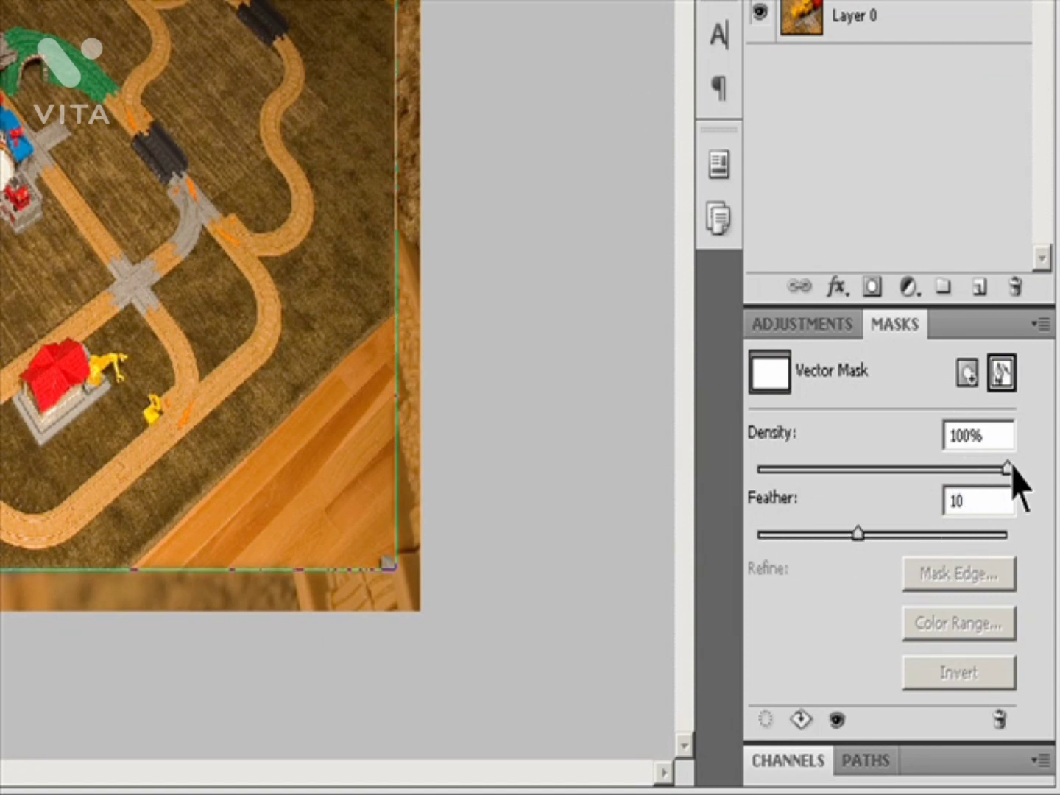
pyautogui.moveTo(1009, 467); pyautogui.dragTo(949, 471)
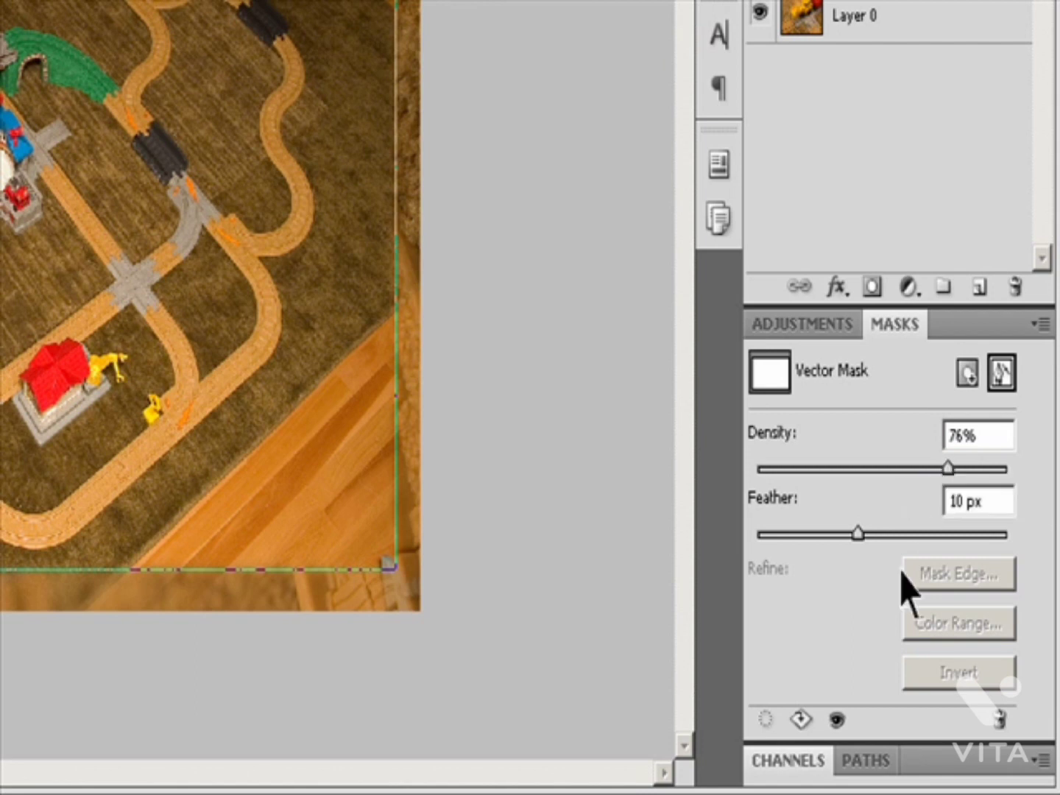
# Step: Display the path of Layer 2's vector mask, and set the mask's feather to 52 px and density to 86%
pyautogui.click(875, 759)
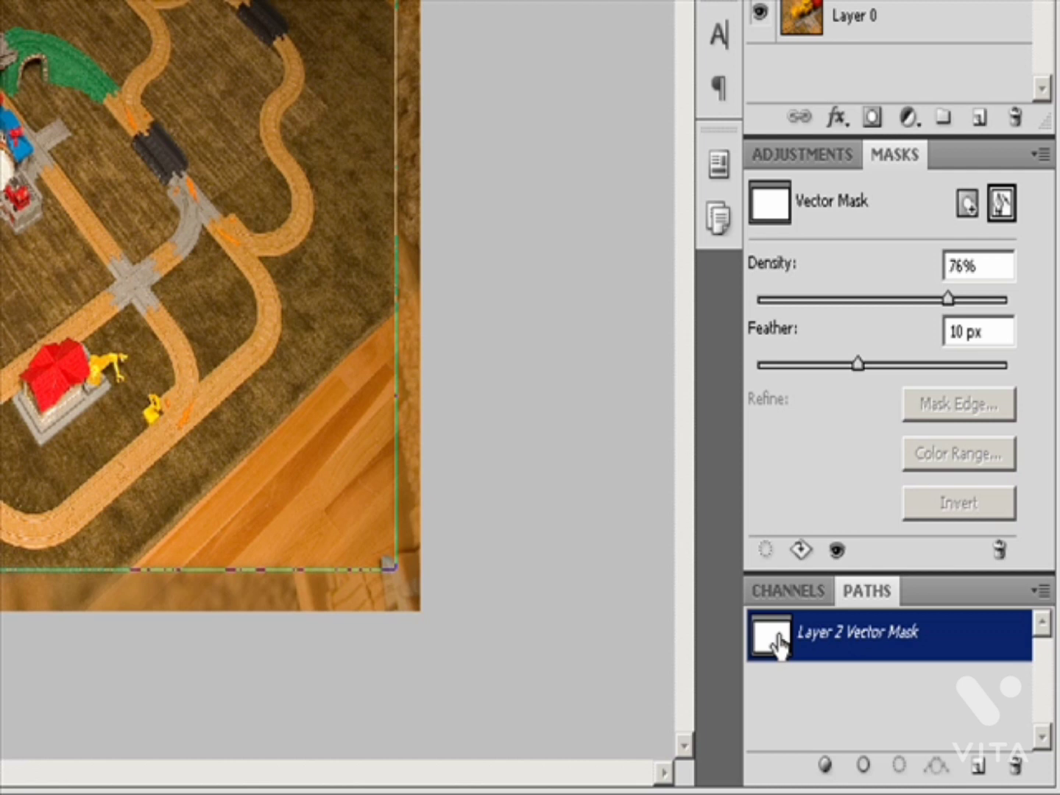
pyautogui.moveTo(780, 646)
pyautogui.mouseDown()
pyautogui.moveTo(764, 616)
pyautogui.moveTo(777, 644)
pyautogui.mouseUp()
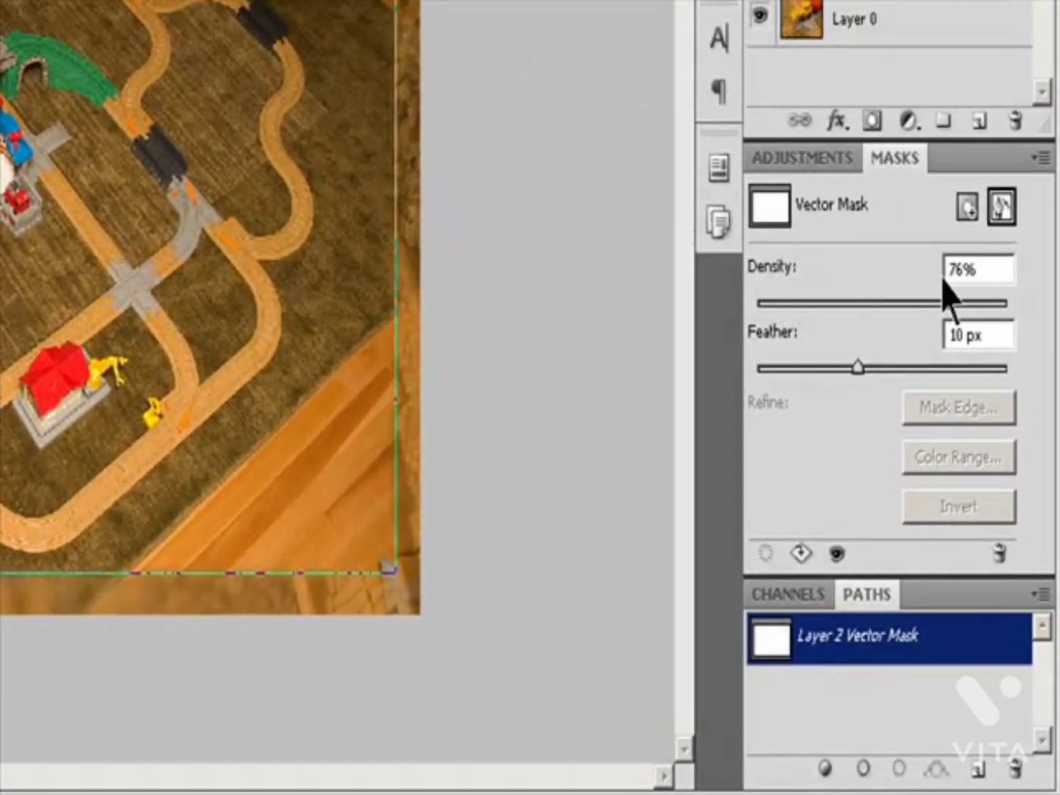
pyautogui.moveTo(859, 367); pyautogui.dragTo(917, 367)
pyautogui.moveTo(943, 303); pyautogui.dragTo(973, 302)
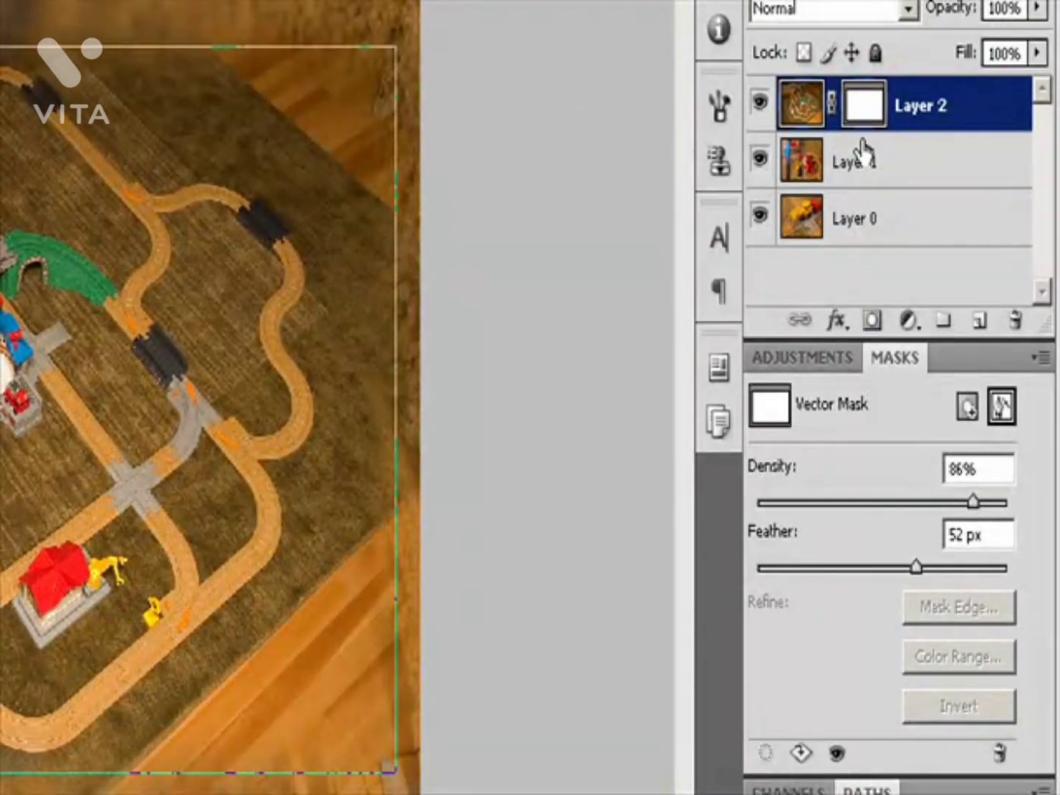
# Step: Switch between Layer 1 and Layer 2 and reselect Layer 2's vector mask to review its settings
pyautogui.click(875, 177)
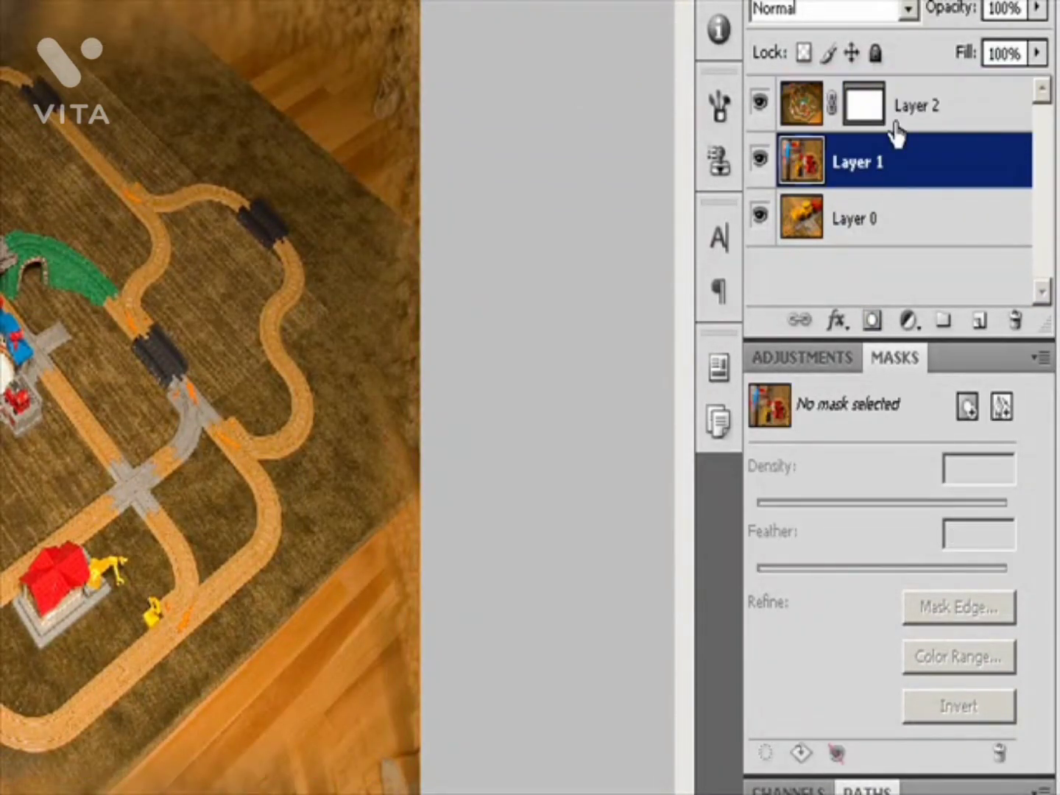
pyautogui.click(873, 129)
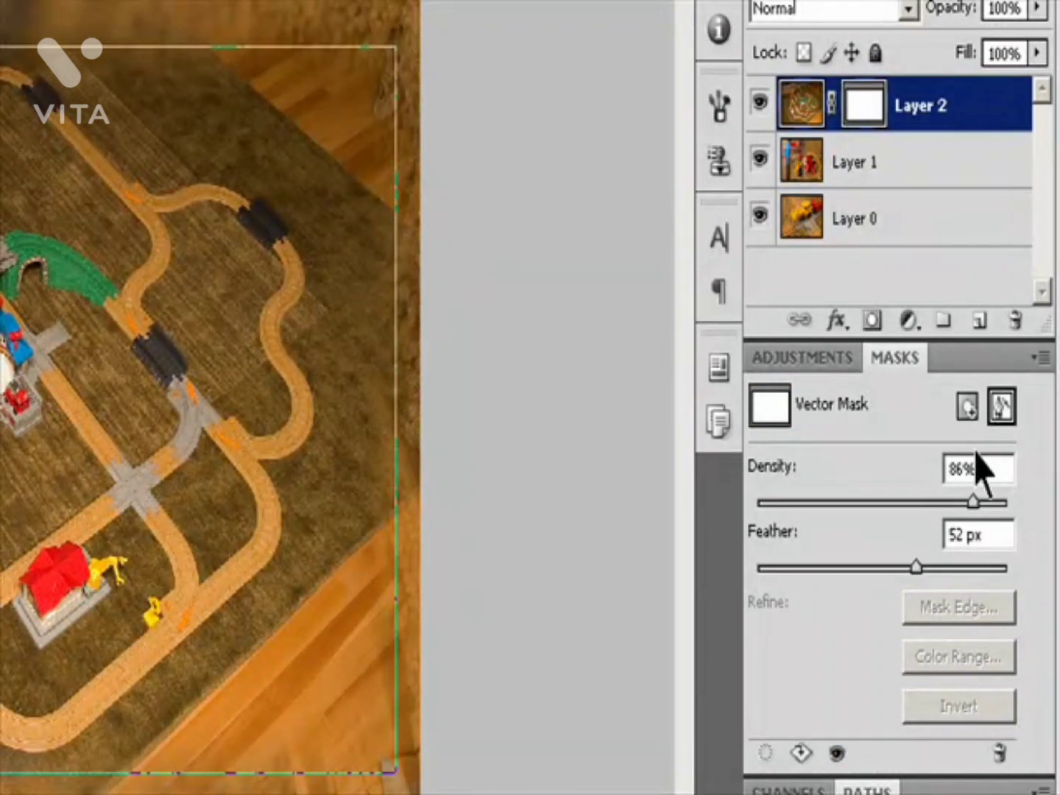
pyautogui.click(1002, 408)
pyautogui.click(1002, 408)
pyautogui.click(1000, 758)
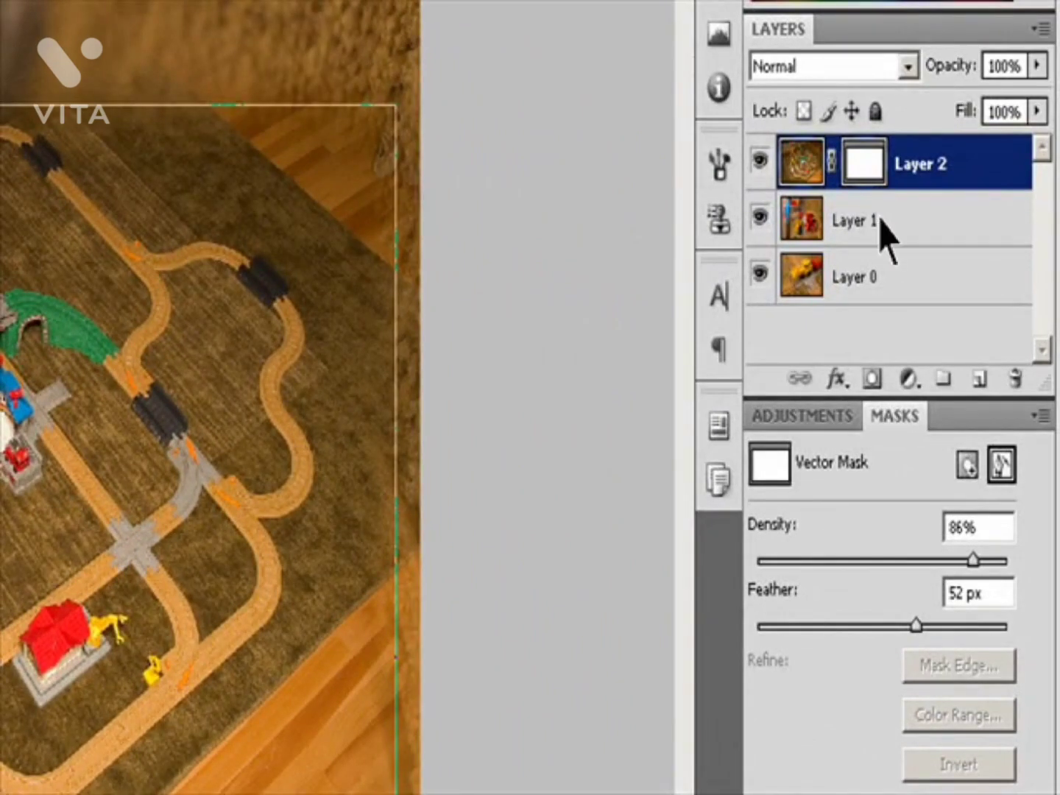
pyautogui.click(872, 221)
pyautogui.click(895, 180)
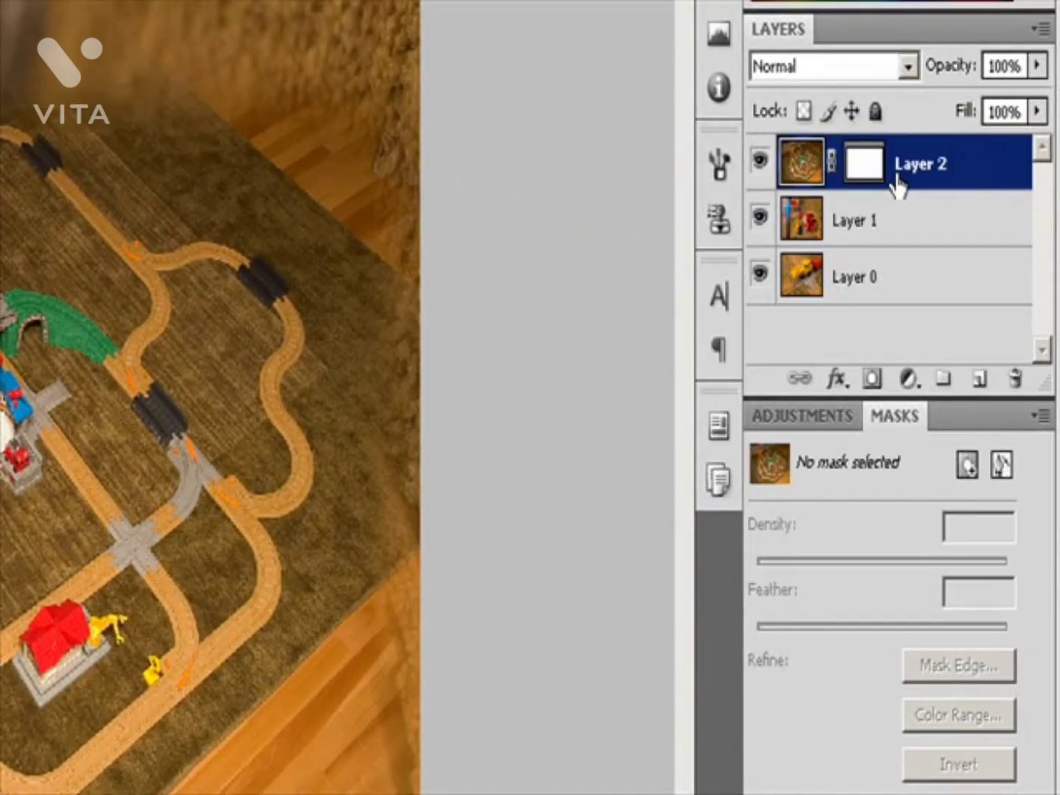
pyautogui.click(859, 176)
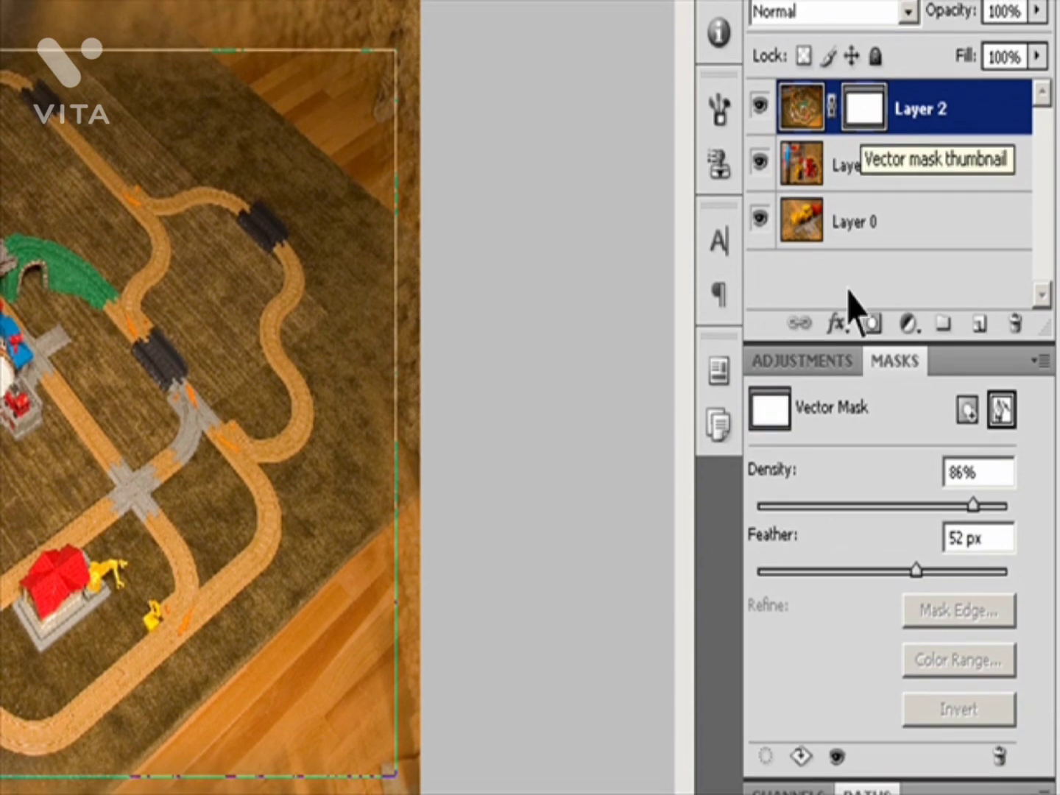
# Step: Disable and re-enable Layer 2's vector mask twice to compare the image with and without it
pyautogui.click(836, 754)
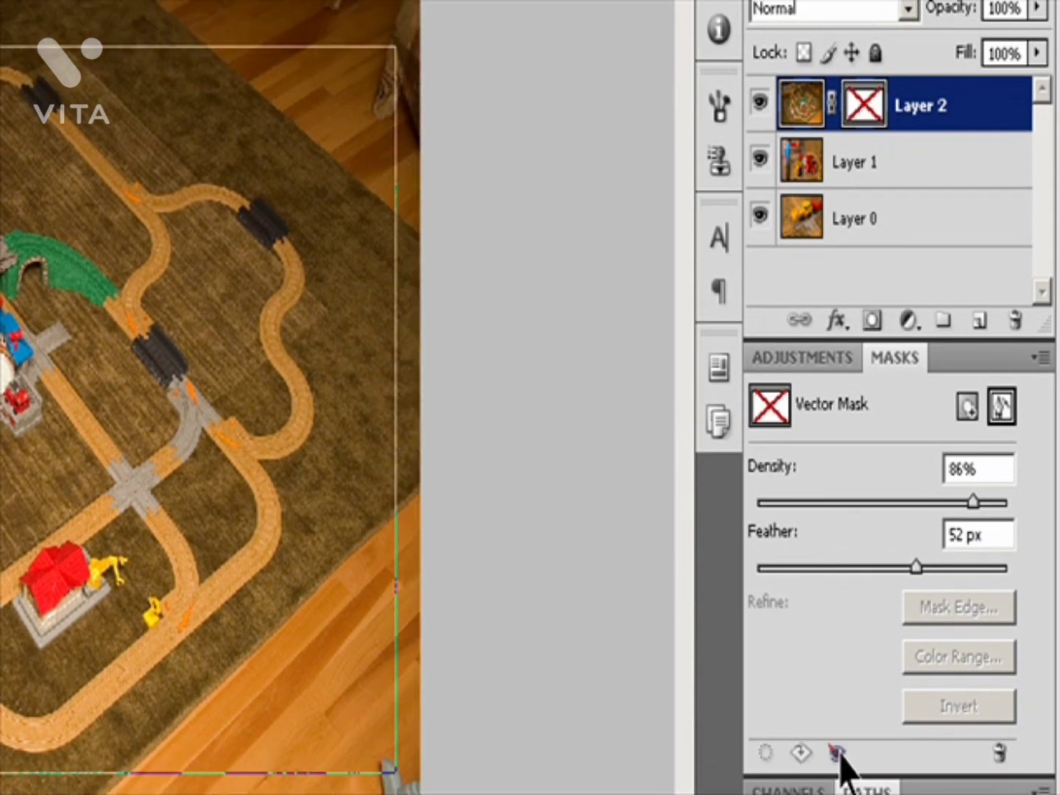
pyautogui.click(837, 753)
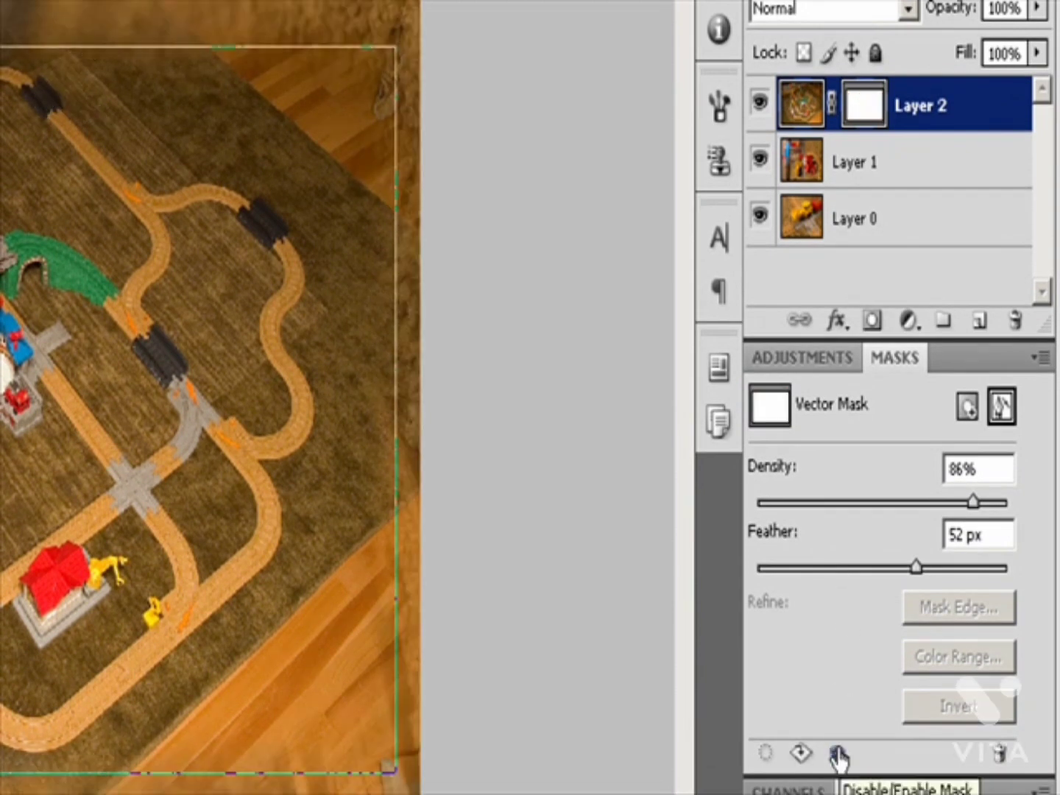
pyautogui.keyDown('shift'); pyautogui.click(867, 115); pyautogui.keyUp('shift')
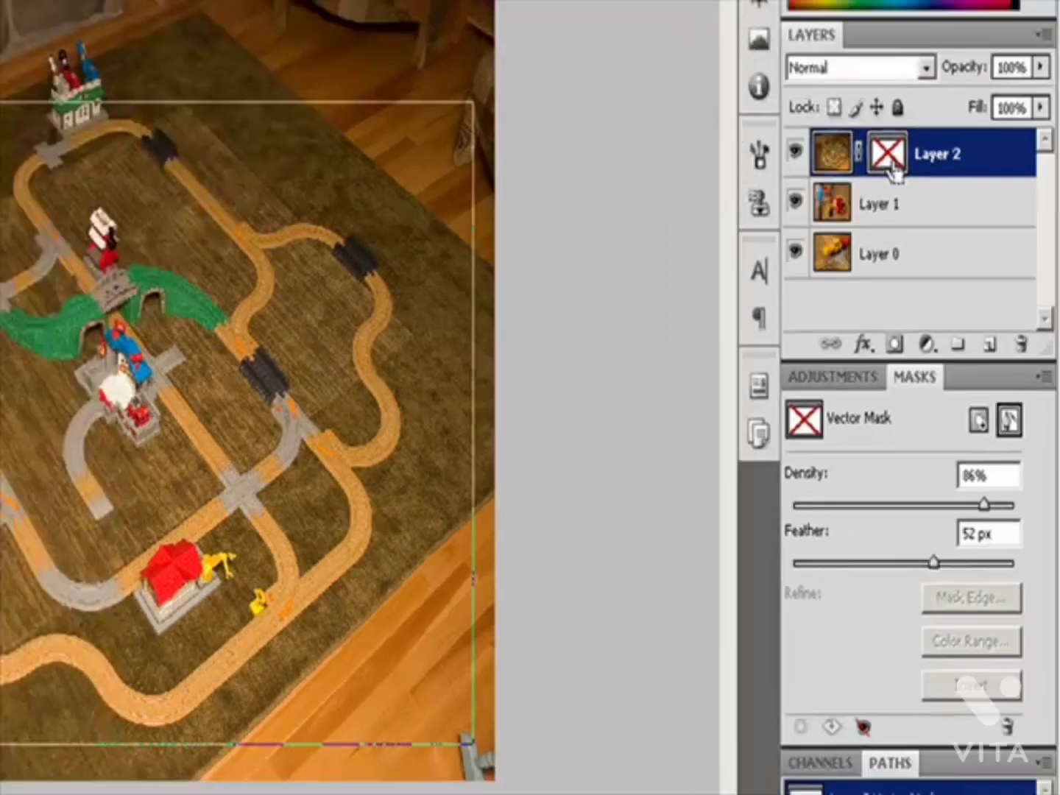
pyautogui.keyDown('shift'); pyautogui.click(869, 115); pyautogui.keyUp('shift')
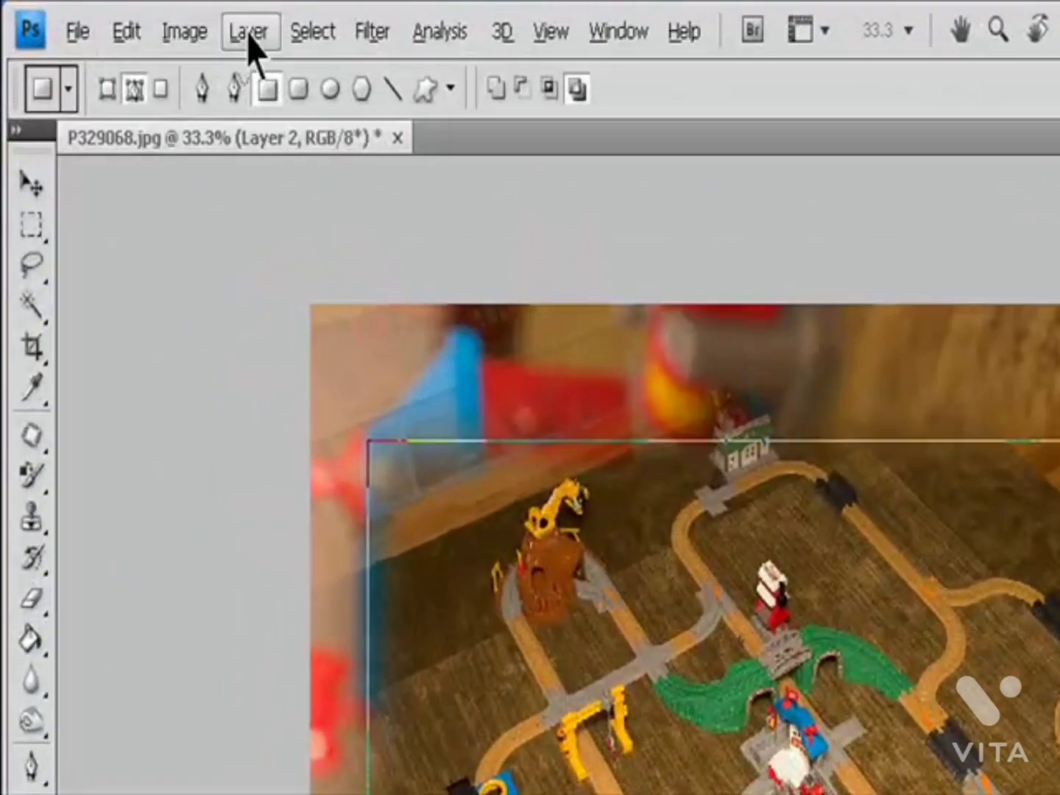
# Step: Disable Layer 2's vector mask using the Vector Mask Disable command
pyautogui.click(143, 16)
pyautogui.moveTo(315, 417)
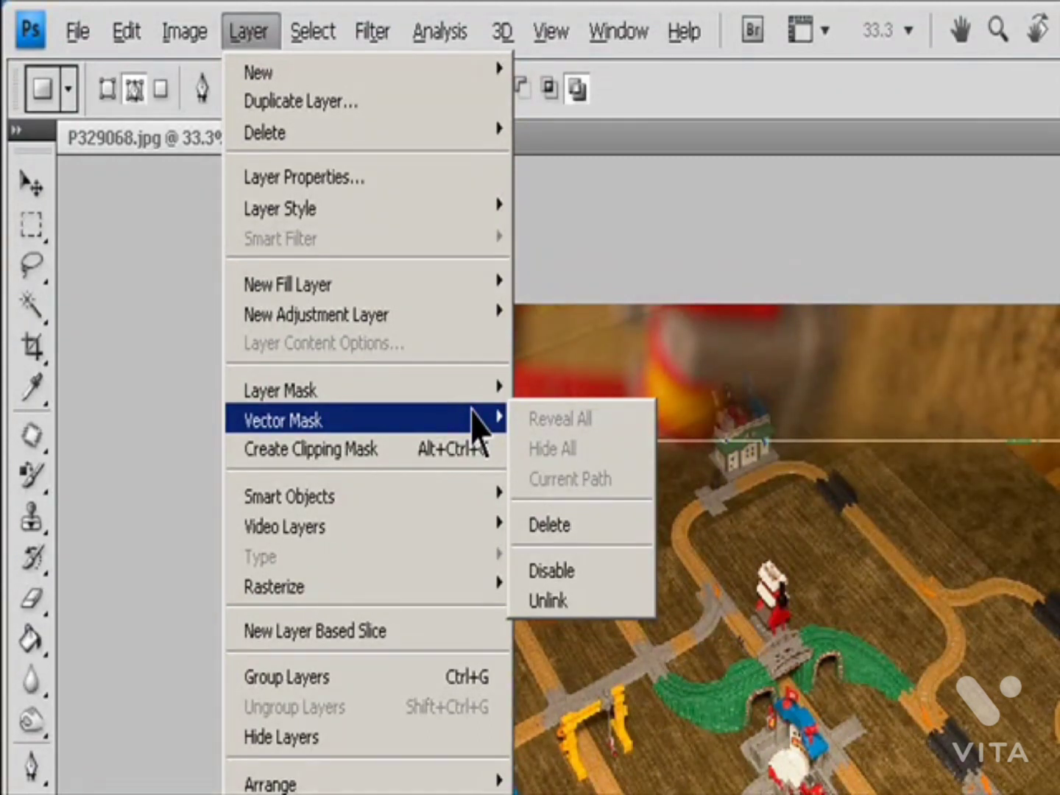
pyautogui.click(572, 571)
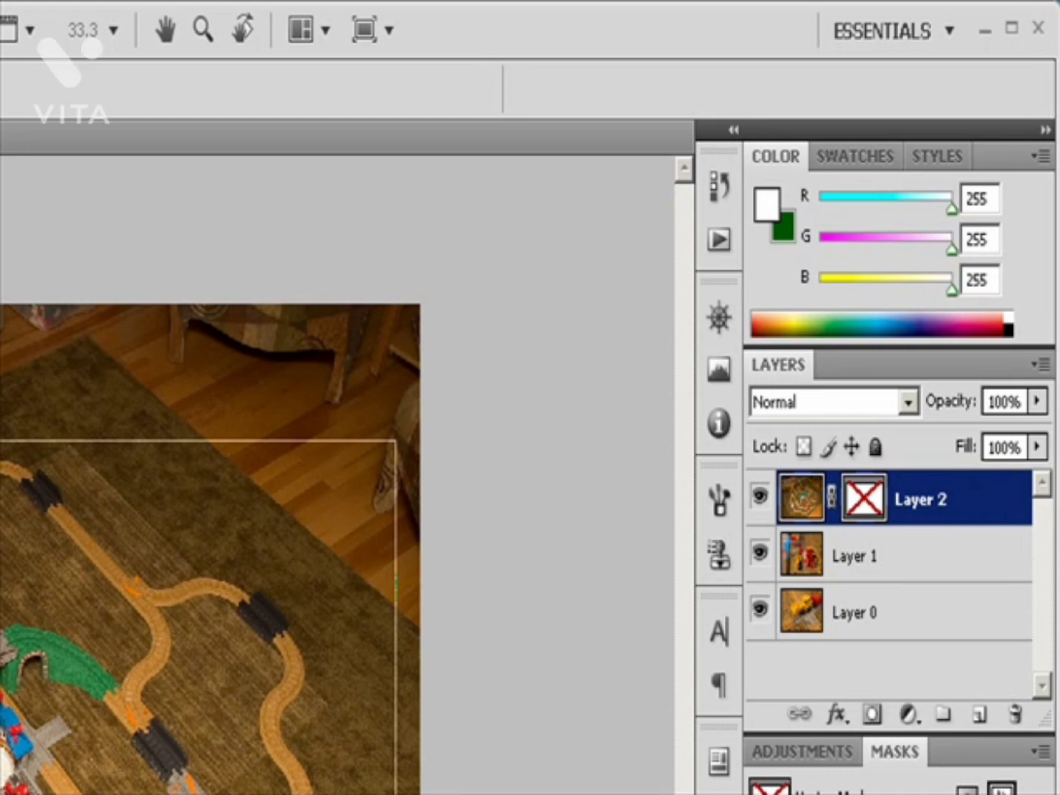
# Step: Re-enable Layer 2's vector mask and try rasterizing it into a pixel mask
pyautogui.hotkey('ctrl', 'z')
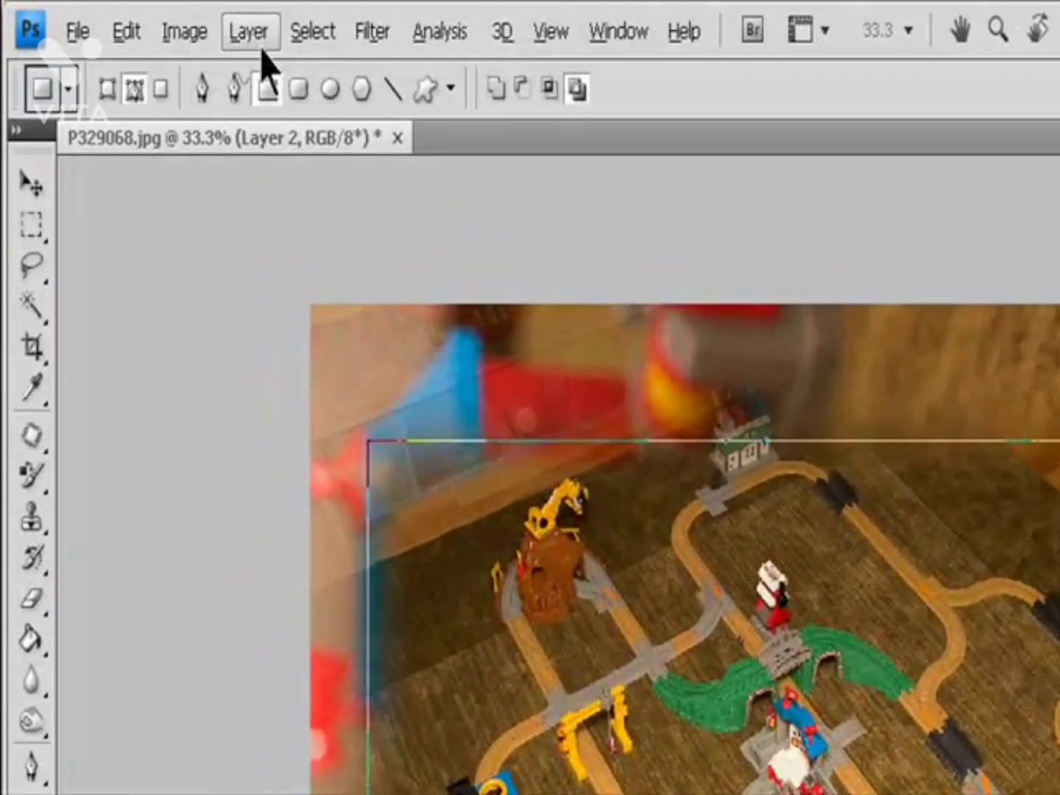
pyautogui.click(143, 18)
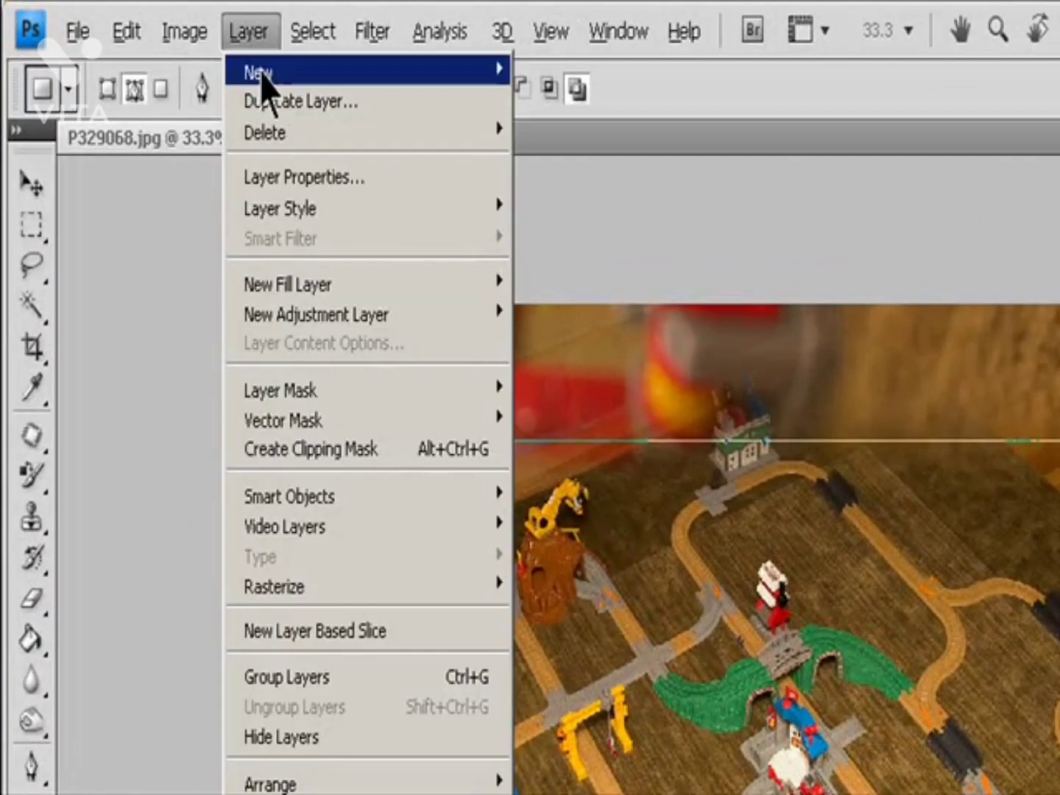
pyautogui.moveTo(383, 592)
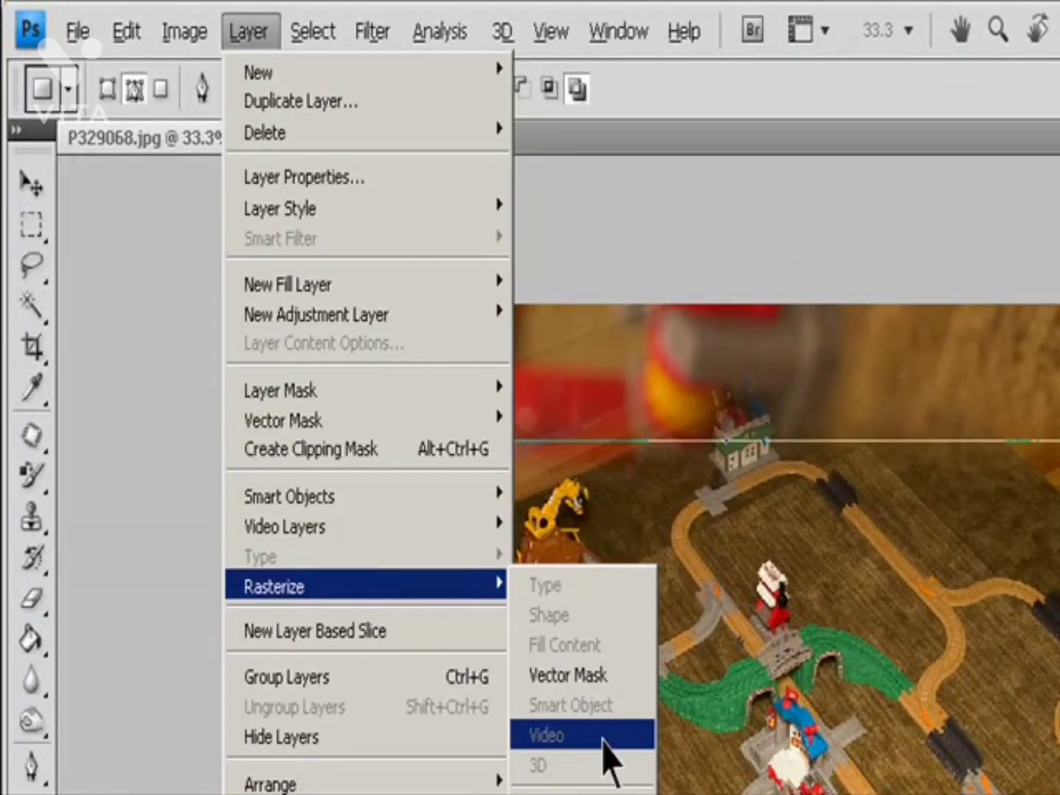
pyautogui.click(599, 675)
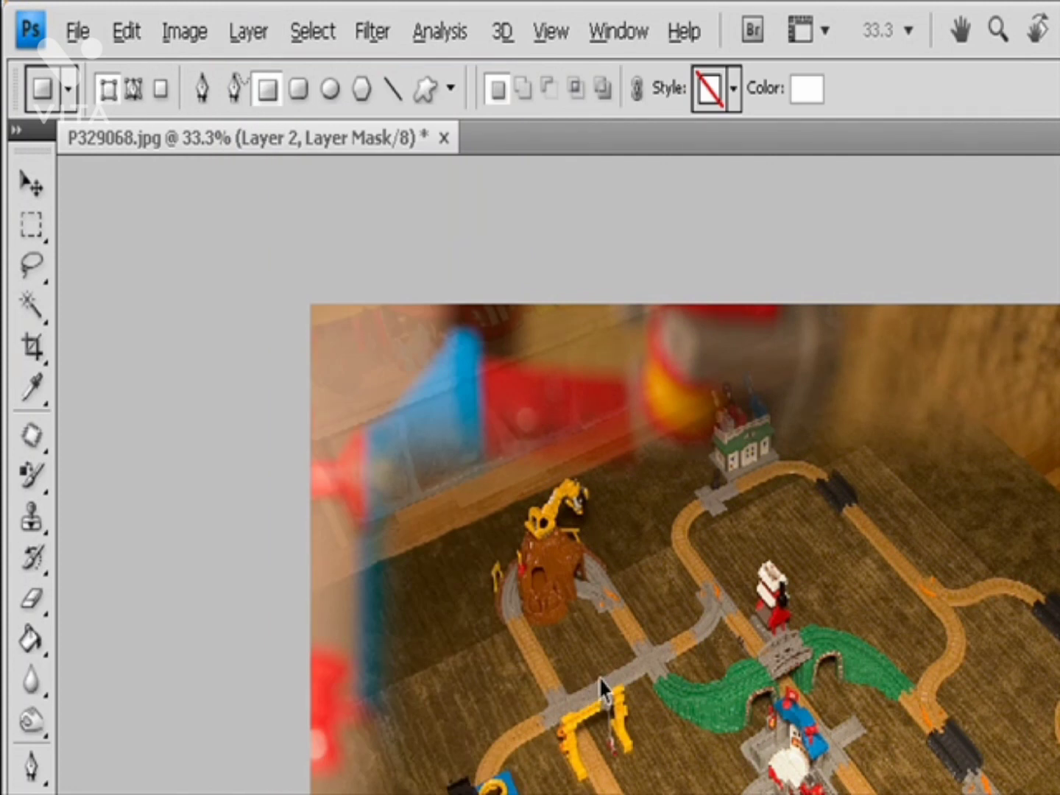
pyautogui.hotkey('ctrl', 'z')
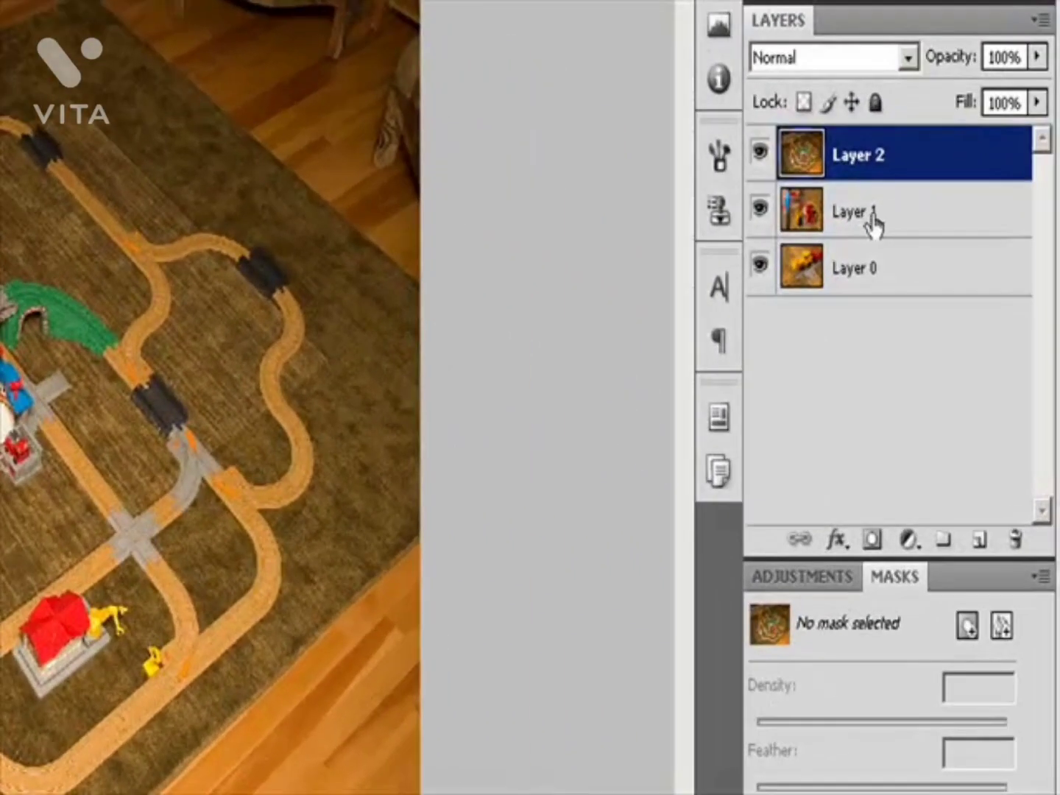
# Step: Reselect Layer 2 and add a white pixel mask to it
pyautogui.click(947, 312)
pyautogui.click(946, 286)
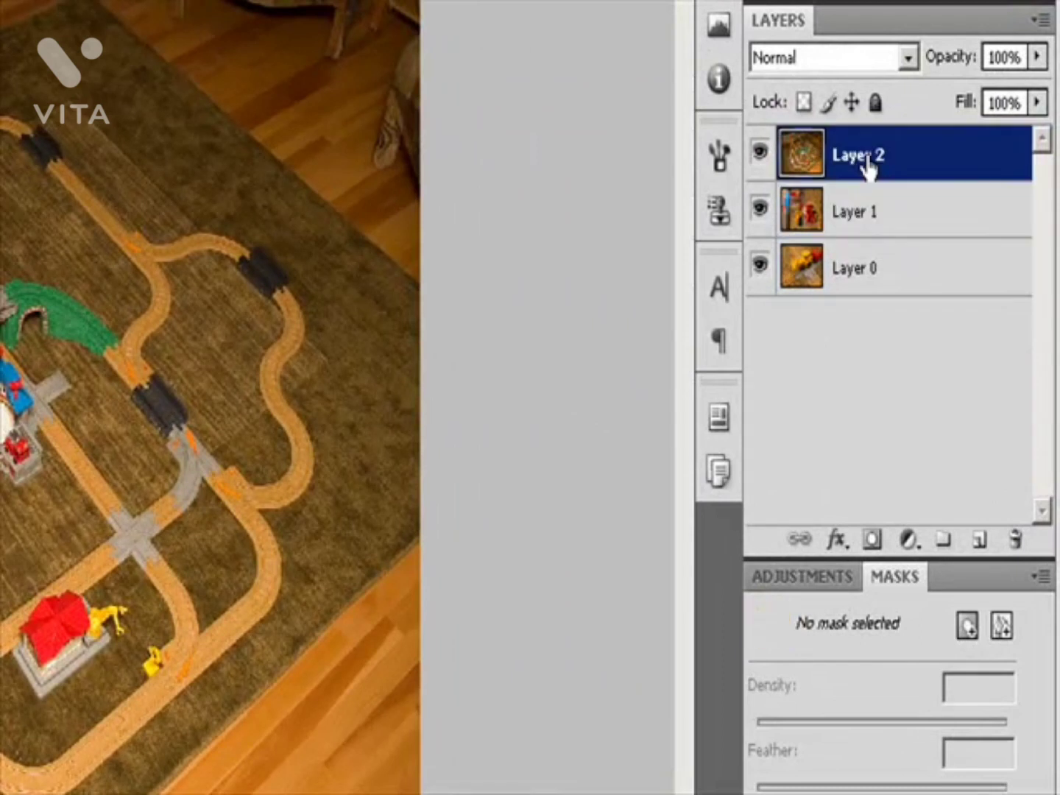
pyautogui.click(967, 626)
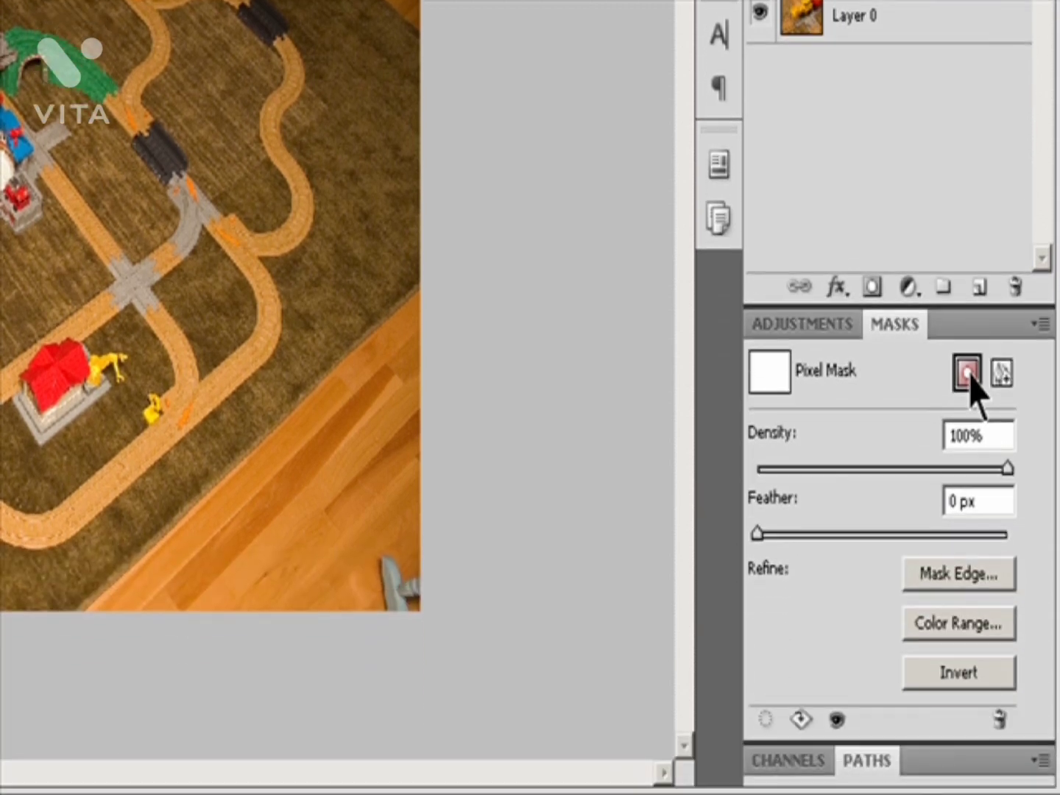
pyautogui.click(969, 627)
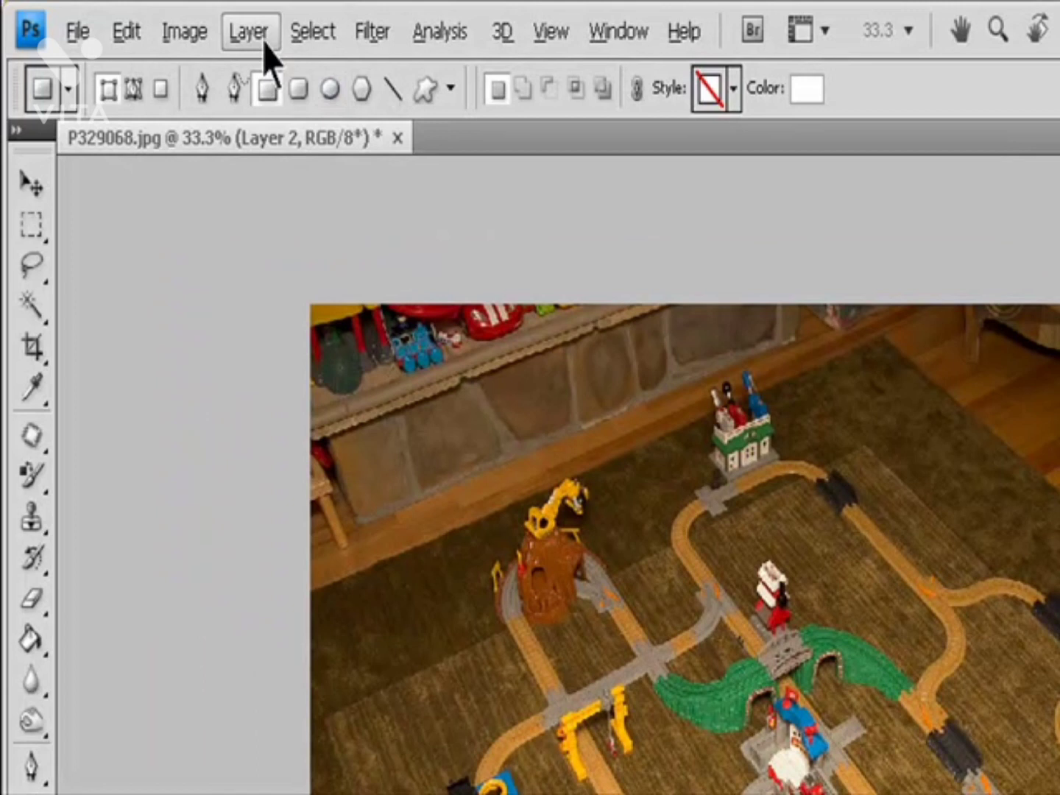
# Step: Add a layer mask to Layer 2 using the Layer Mask Reveal All command
pyautogui.click(263, 46)
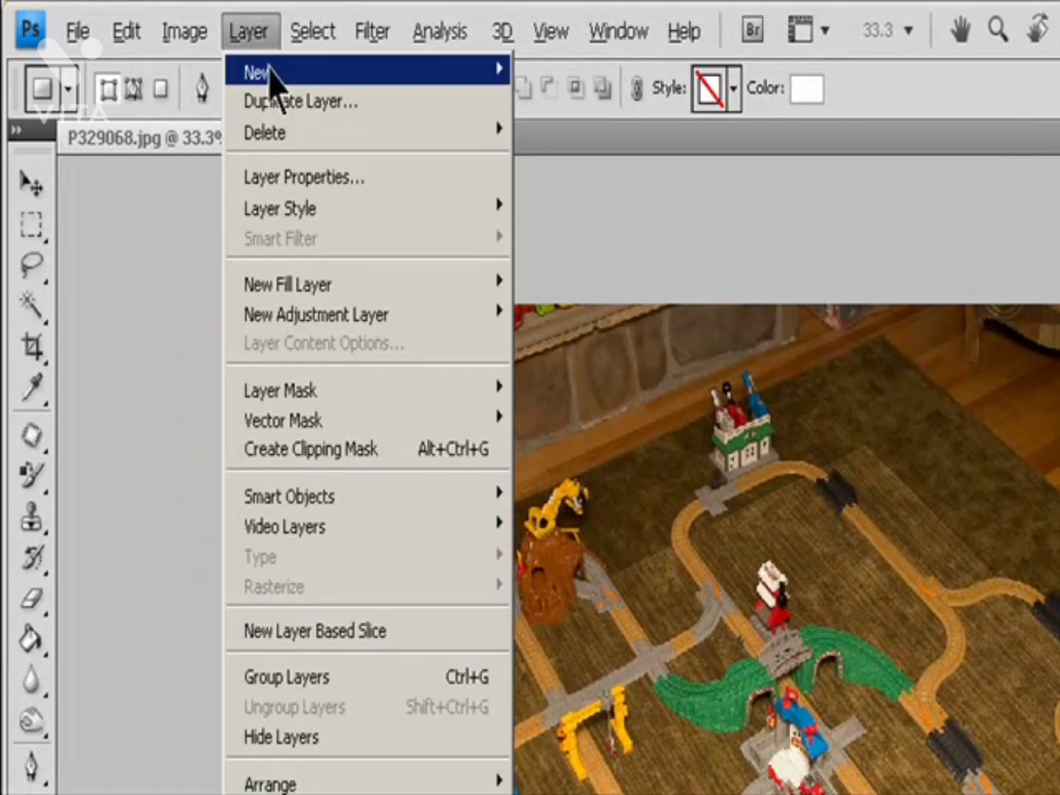
pyautogui.moveTo(501, 401)
pyautogui.click(563, 389)
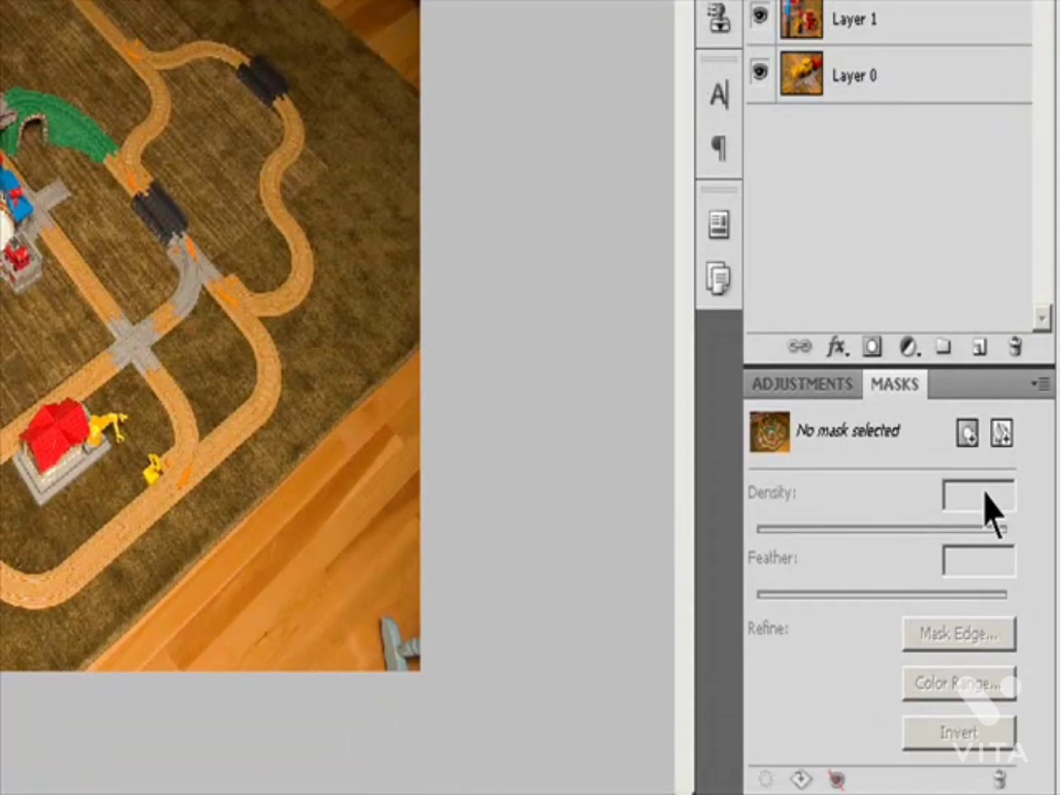
# Step: Add a layer mask to Layer 2 using the Layer Mask Hide All command
pyautogui.click(969, 436)
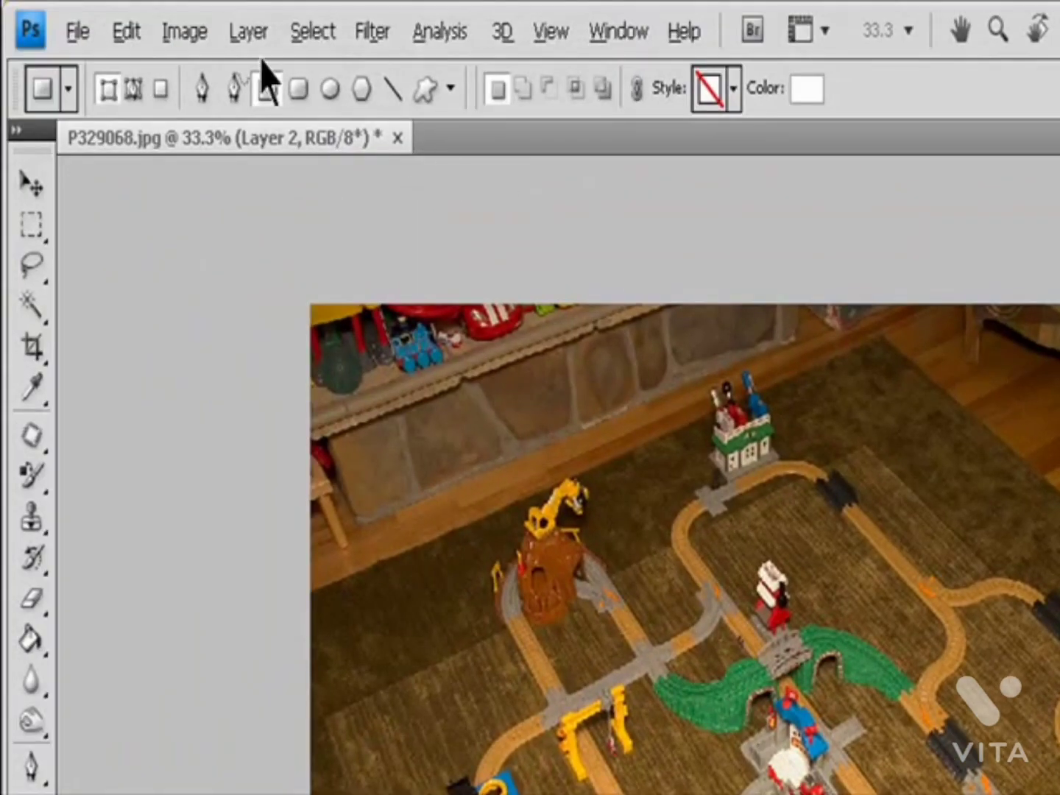
pyautogui.click(254, 33)
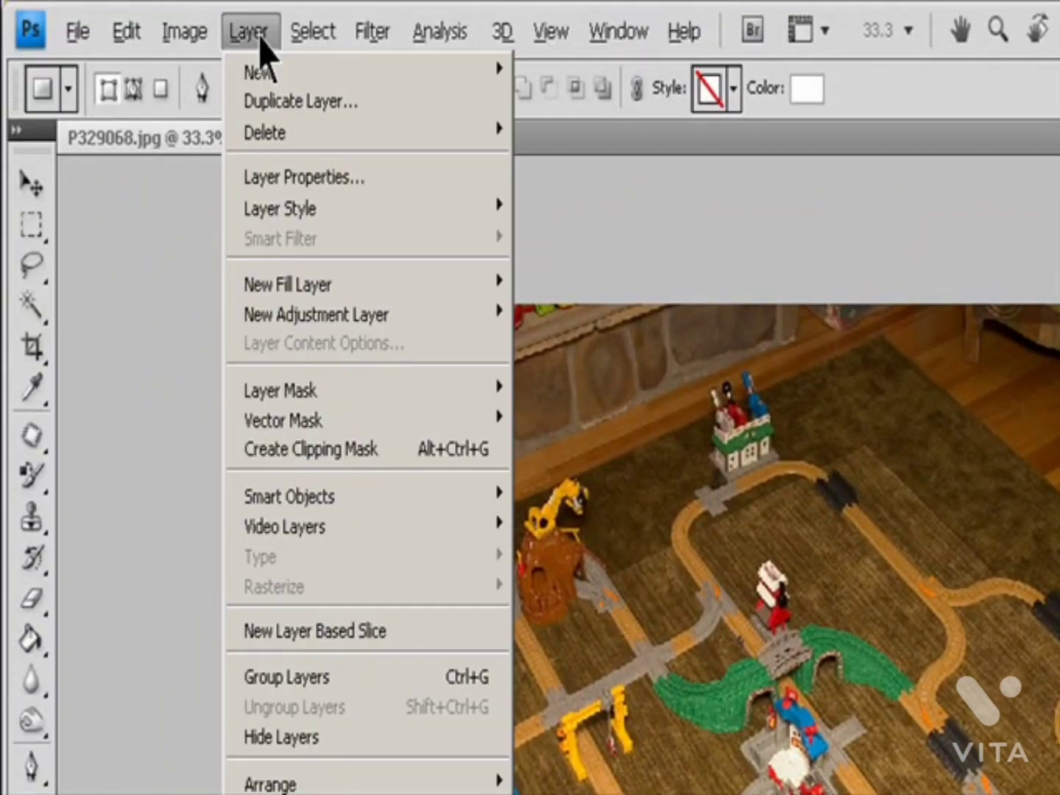
pyautogui.moveTo(372, 394)
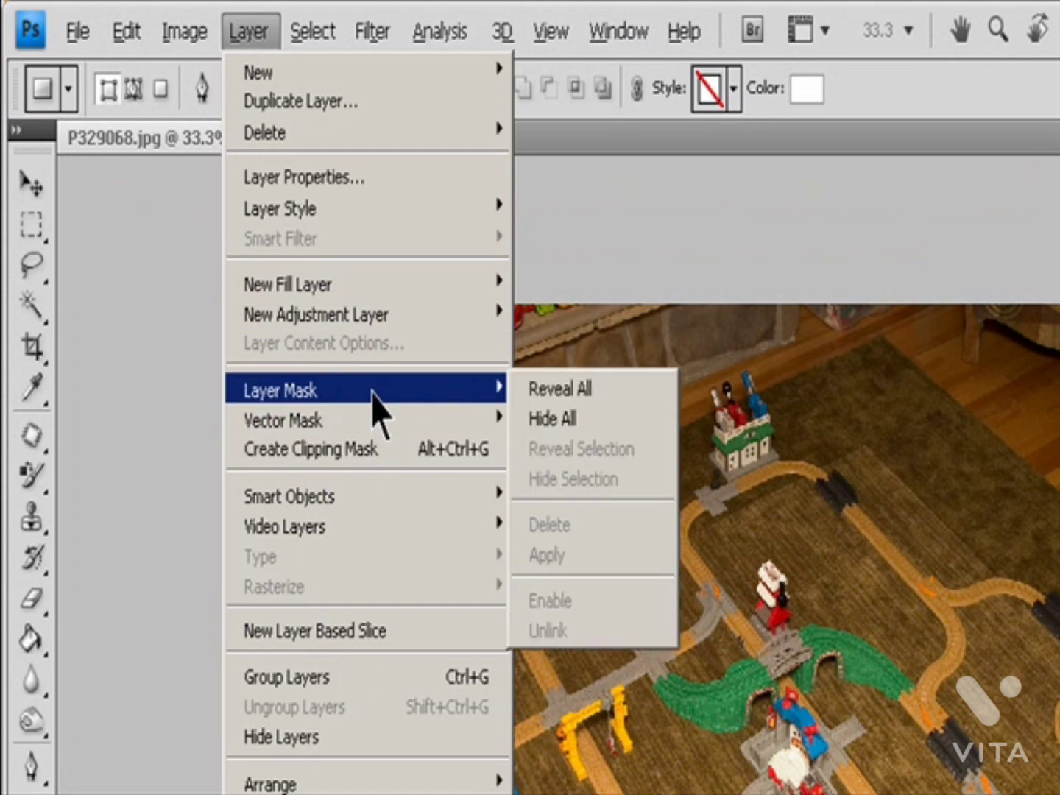
pyautogui.click(572, 416)
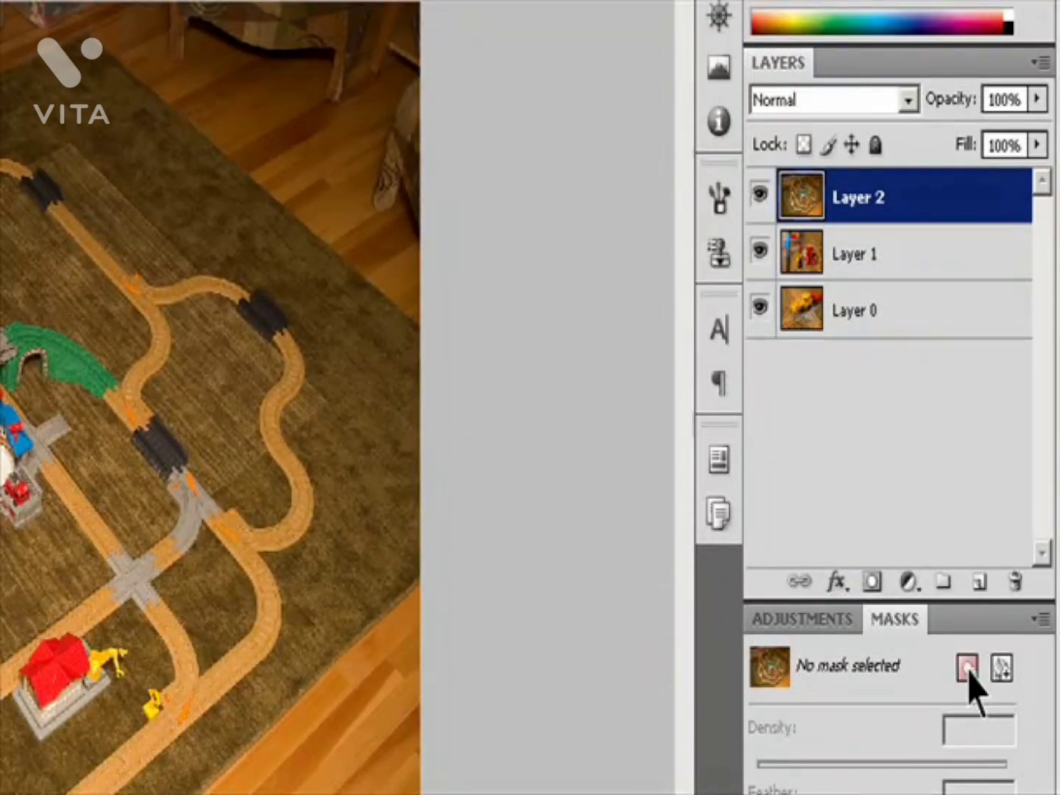
# Step: Add a white pixel mask to Layer 2, undo it, and add a black pixel mask that hides the layer instead
pyautogui.click(968, 668)
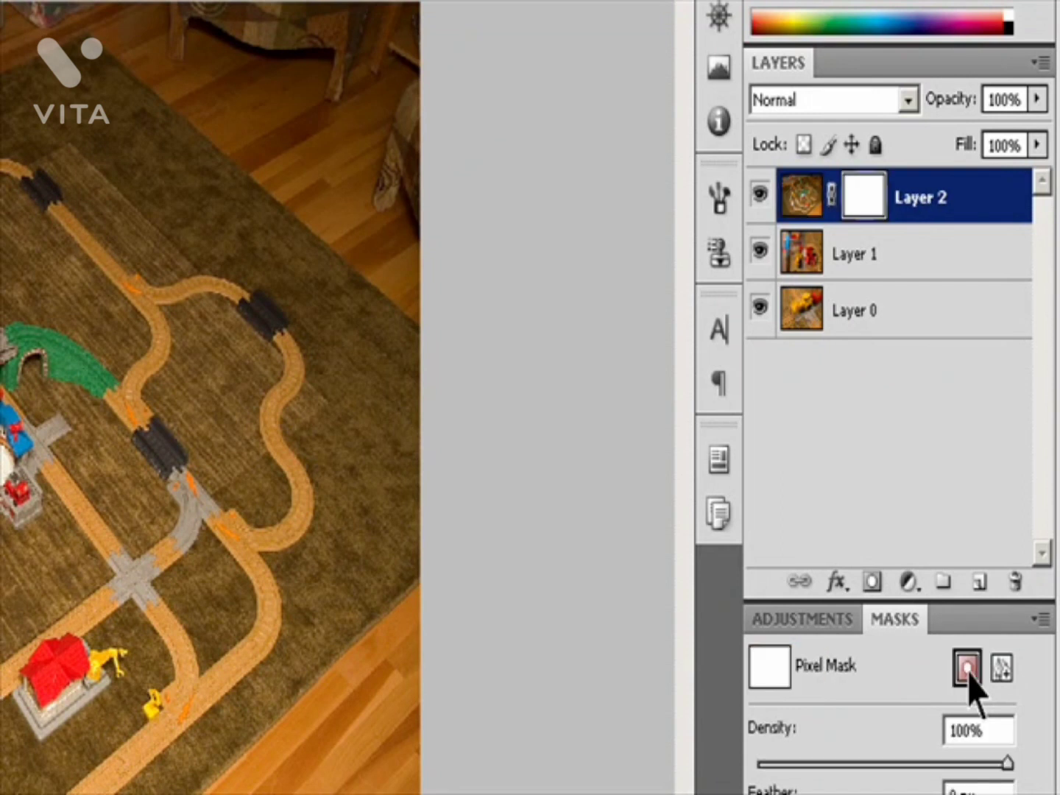
pyautogui.hotkey('ctrl', 'z')
pyautogui.keyDown('alt'); pyautogui.click(970, 670); pyautogui.keyUp('alt')
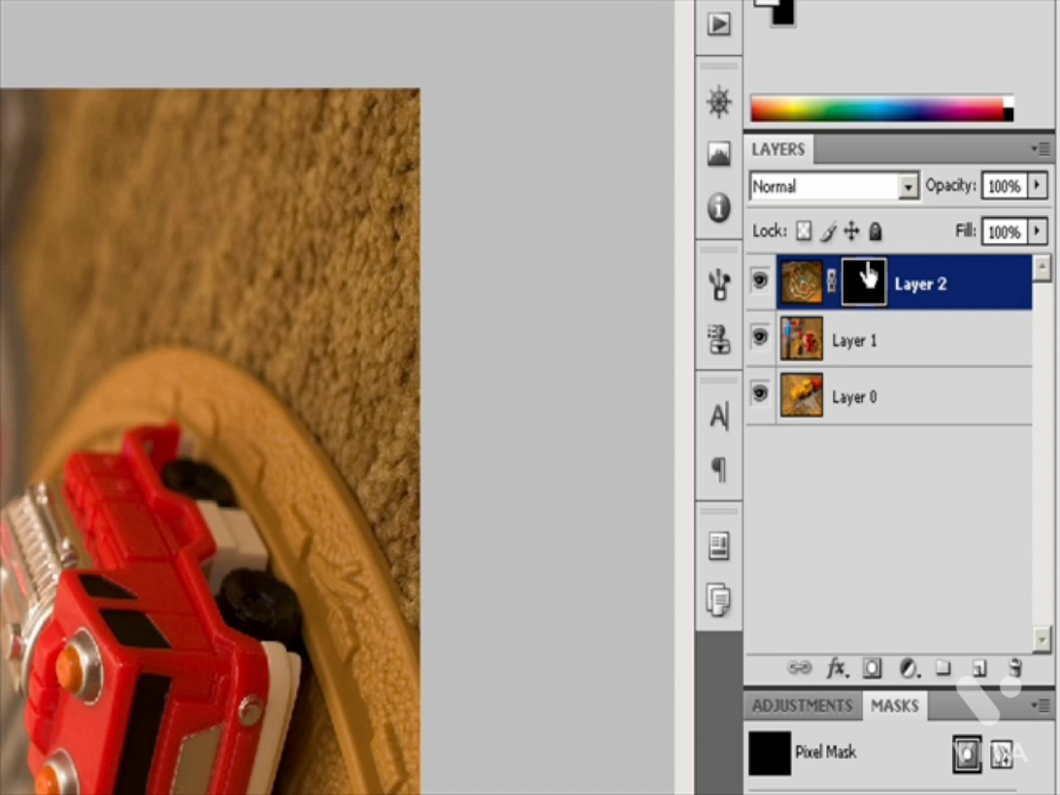
# Step: Move the black mask from Layer 2 to Layer 1, undo the move, and transfer the mask to Layer 1 again
pyautogui.moveTo(868, 276); pyautogui.dragTo(881, 362)
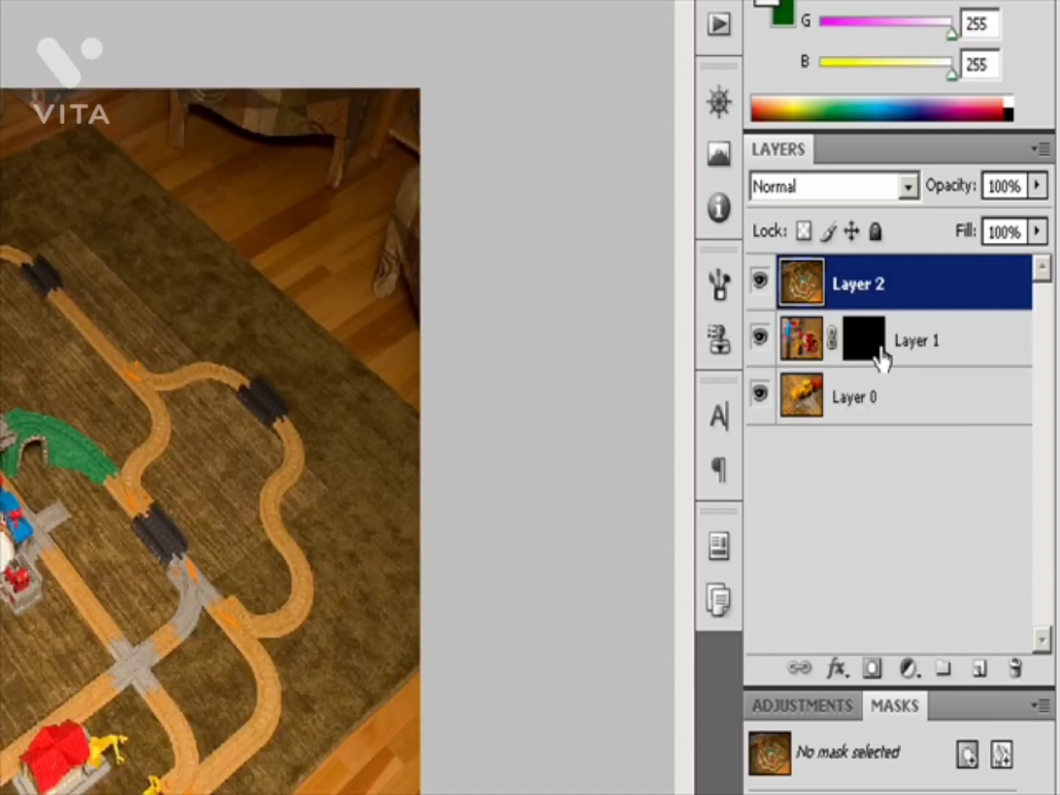
pyautogui.hotkey('ctrl', 'z')
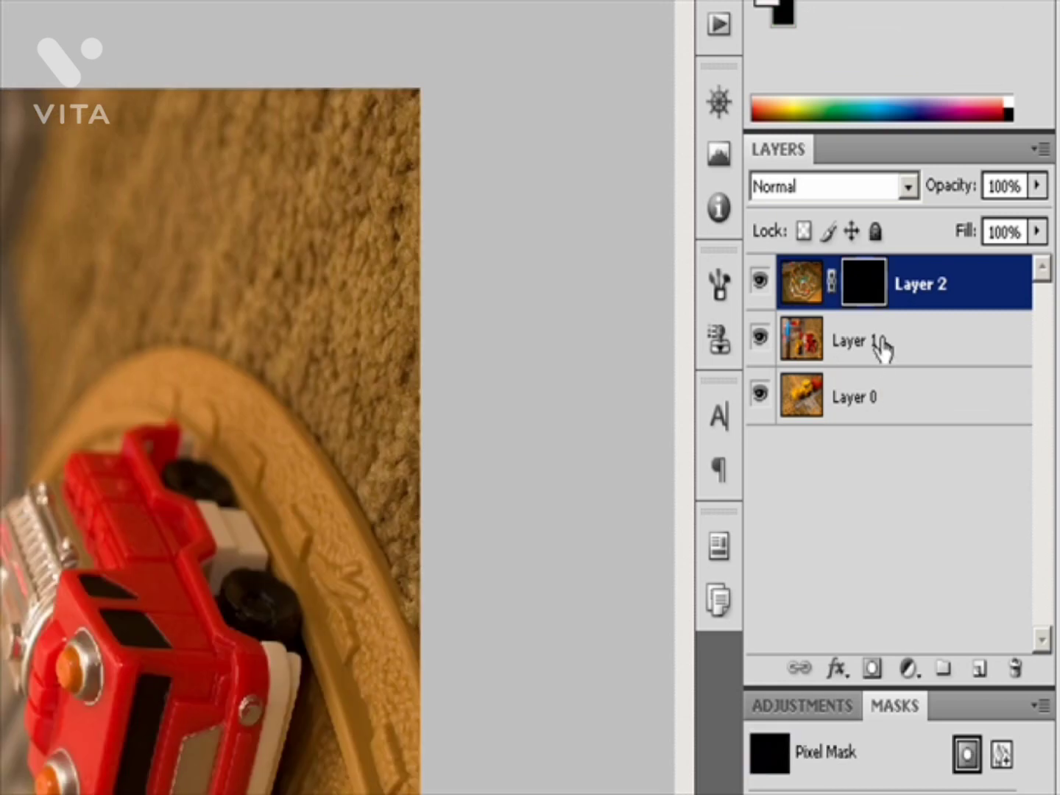
pyautogui.moveTo(857, 284); pyautogui.dragTo(879, 343)
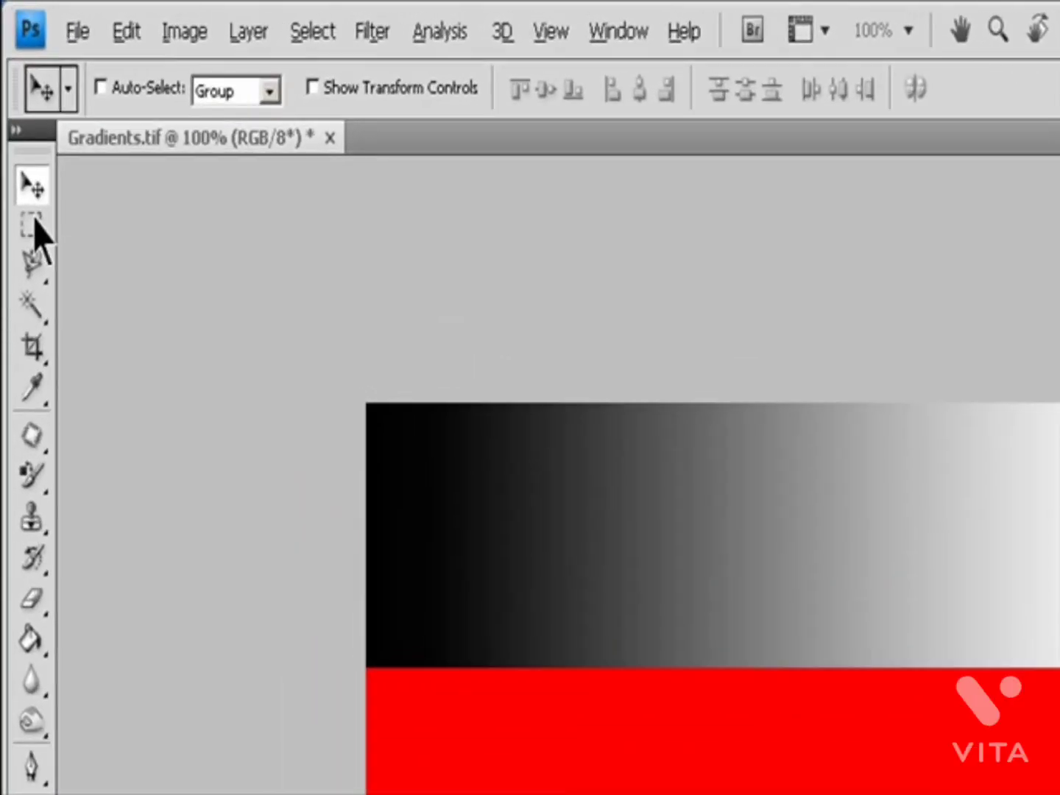
# Step: In Gradients.tif, review the marquee tool variants and activate the Rectangular Marquee tool
pyautogui.click(30, 224)
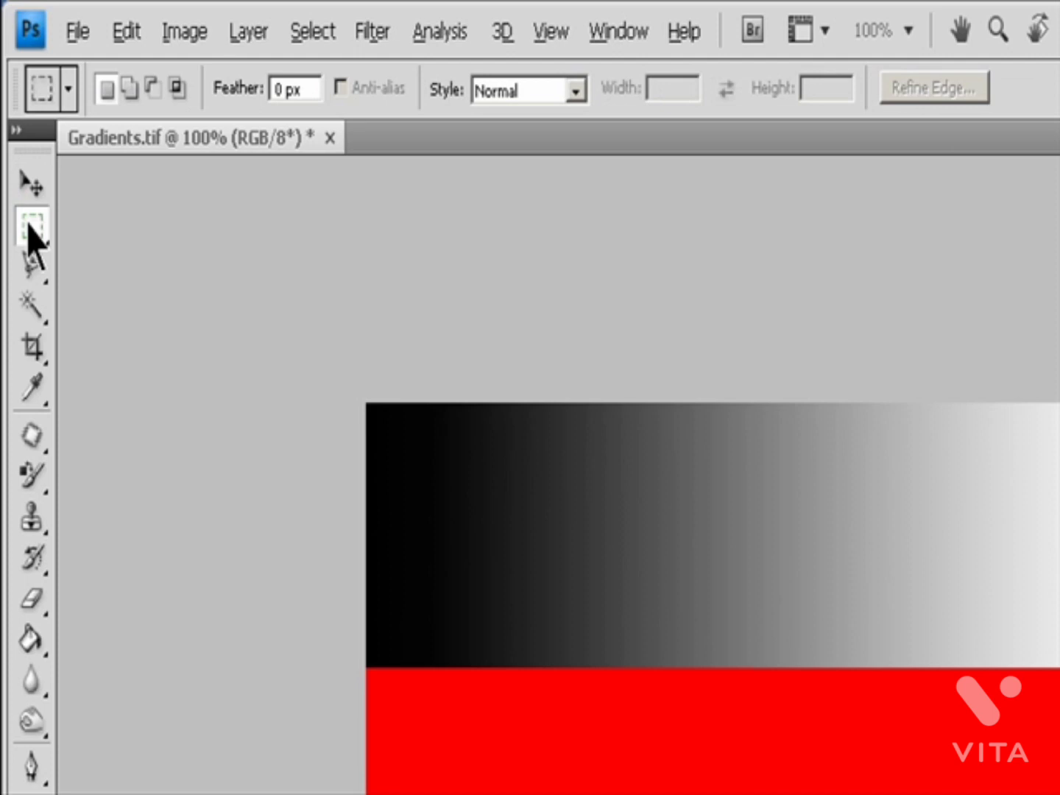
pyautogui.click(30, 226)
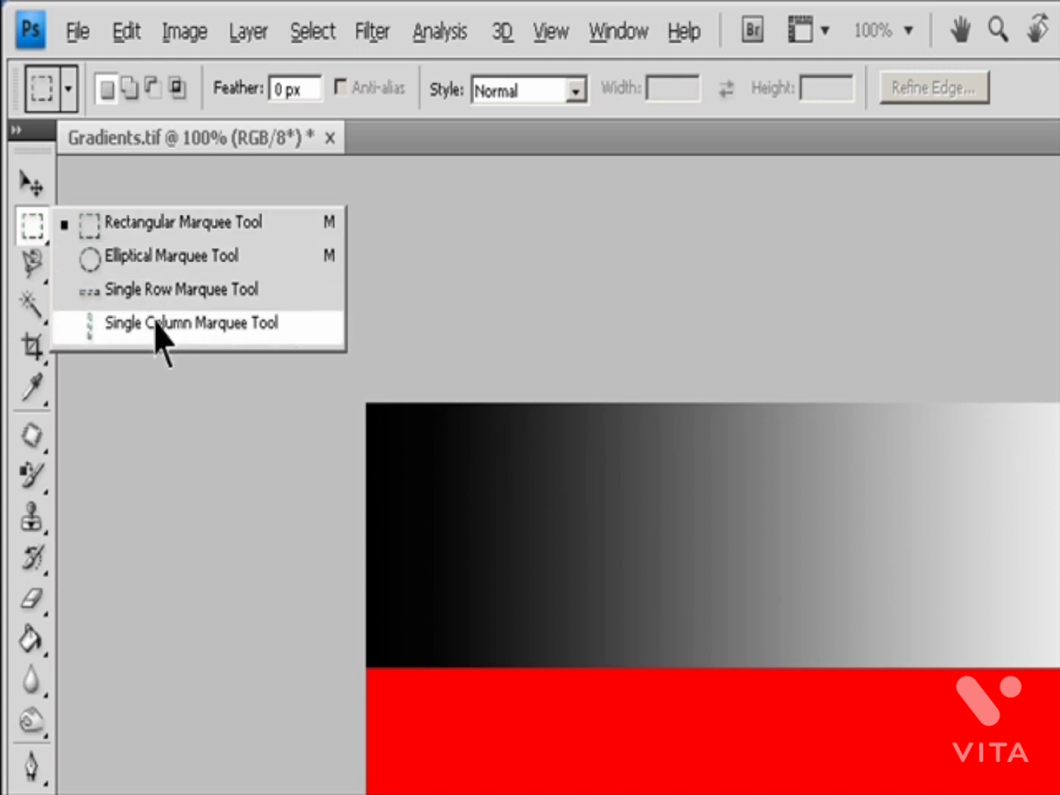
pyautogui.click(170, 223)
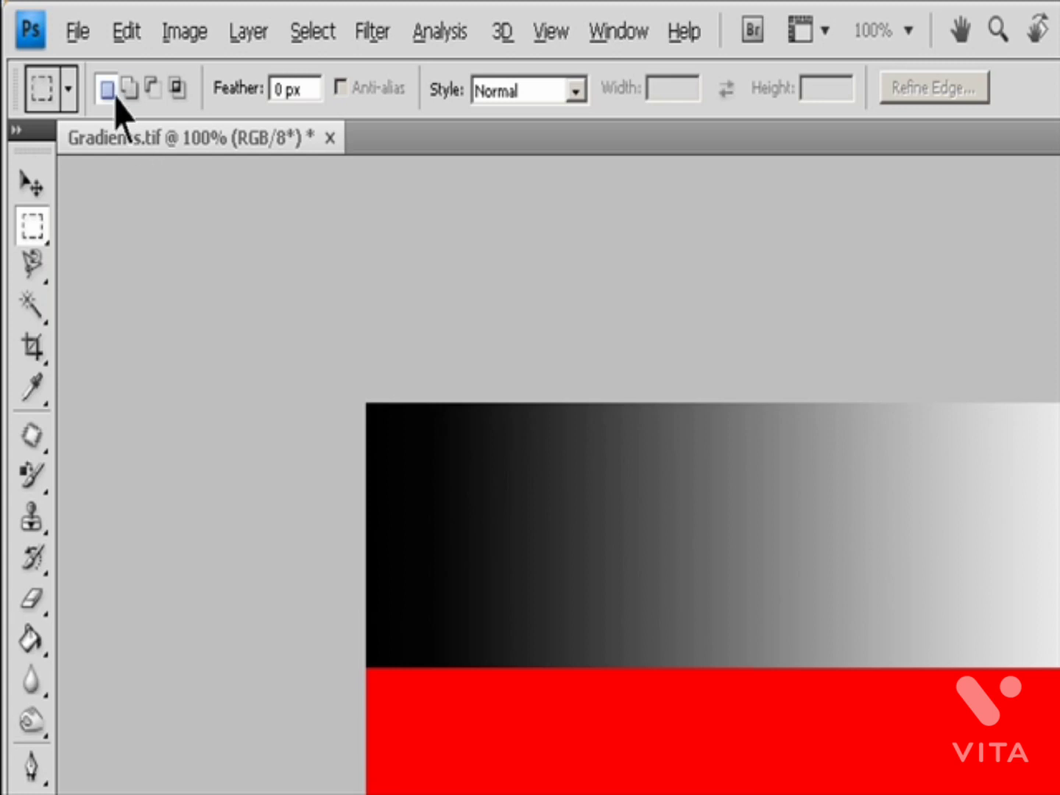
# Step: Switch the marquee to subtract from selection and back to new selection, and open its feather value
pyautogui.click(158, 96)
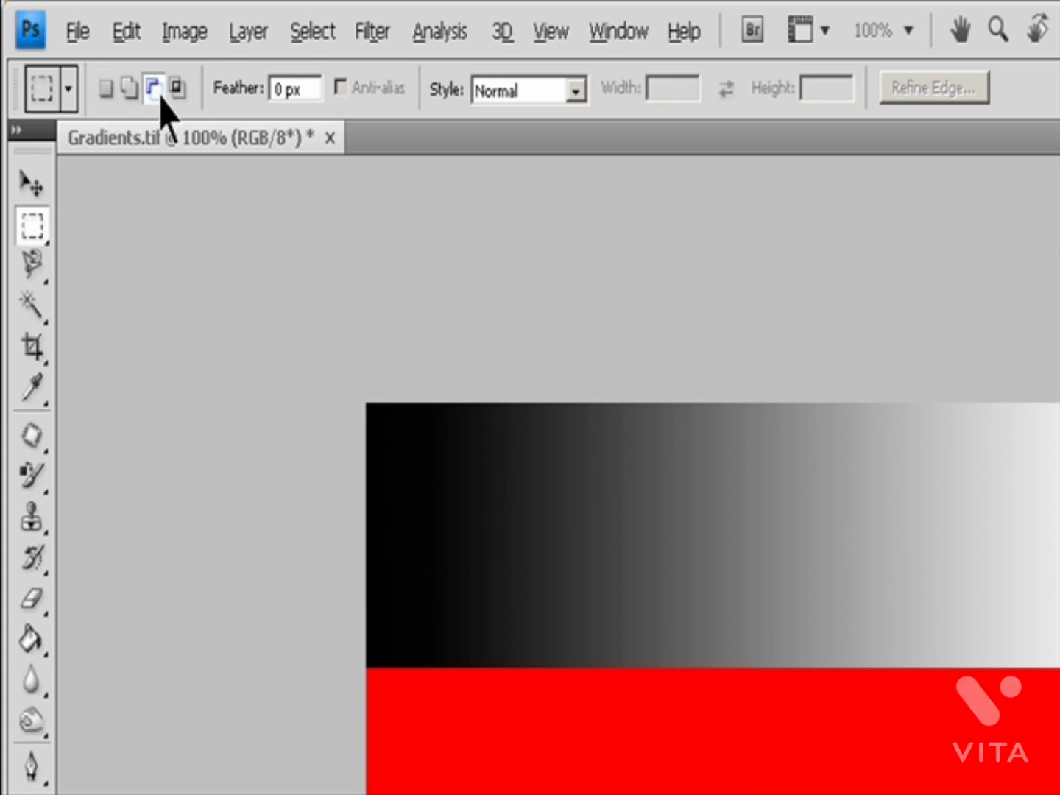
pyautogui.click(107, 89)
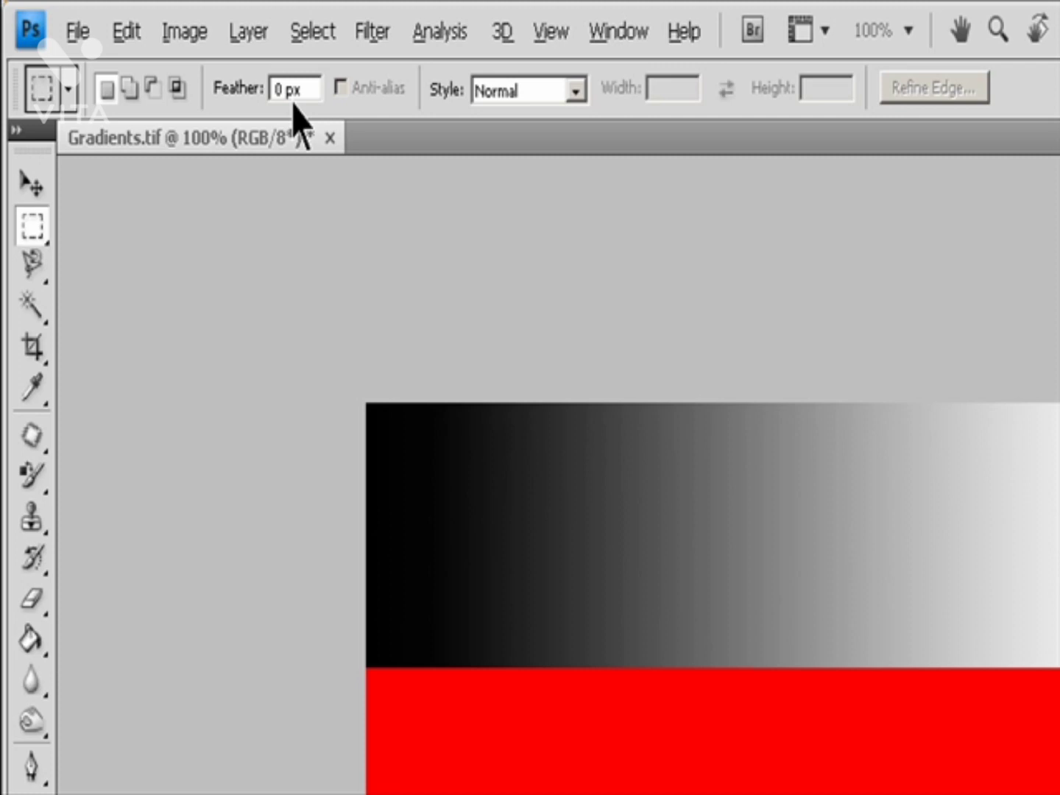
pyautogui.click(301, 89)
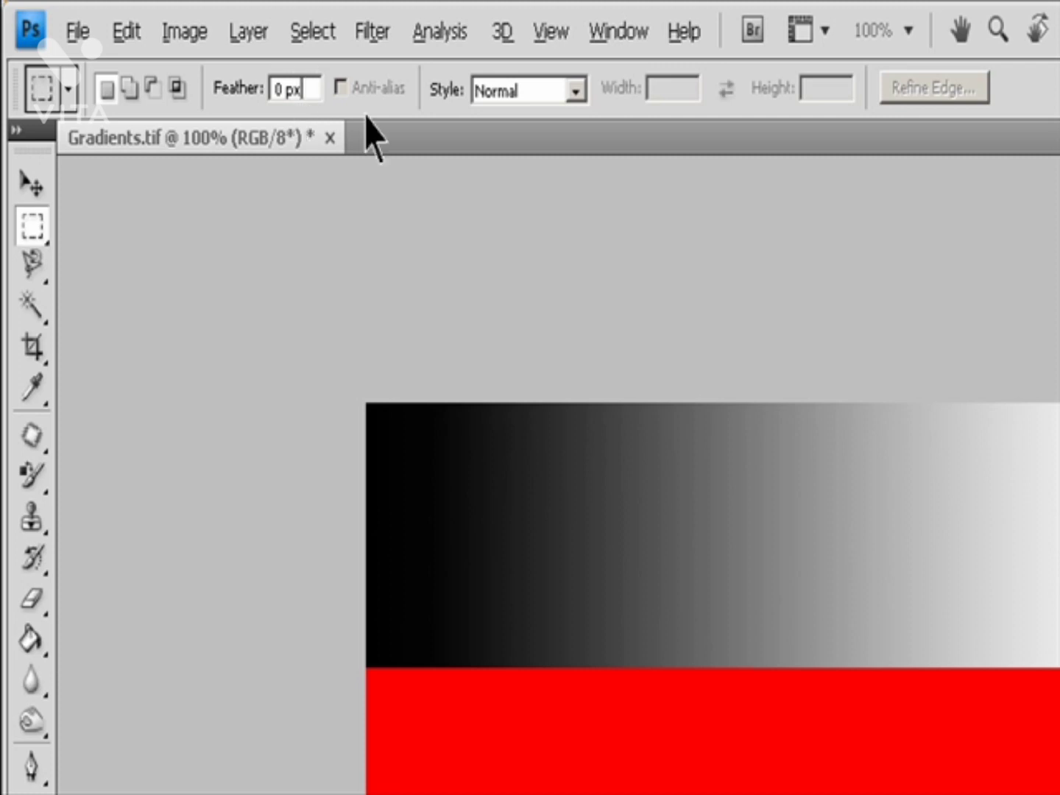
# Step: Set the marquee style to Fixed Ratio with width 2 and height 1, and swap the two values back and forth
pyautogui.click(577, 92)
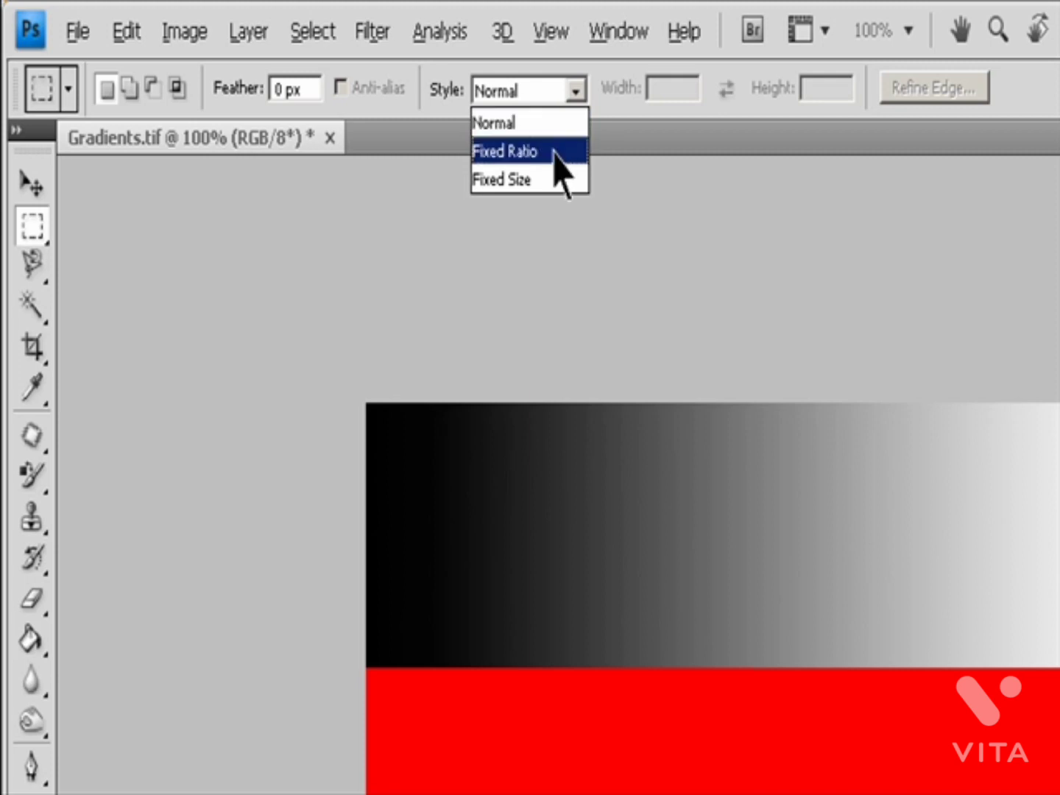
pyautogui.click(558, 153)
pyautogui.click(655, 89)
pyautogui.write('2')
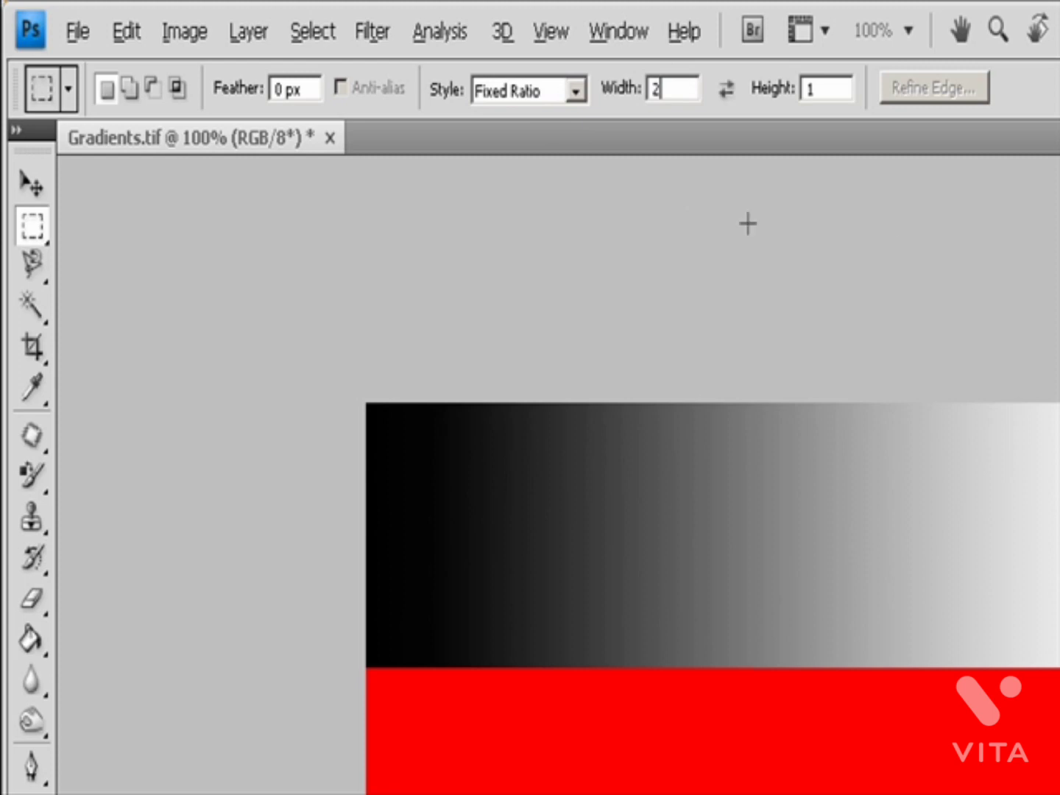
pyautogui.click(837, 89)
pyautogui.click(727, 90)
pyautogui.click(726, 89)
# Step: Set the marquee style to Fixed Size with a width of 128 px, and swap width and height back and forth
pyautogui.click(577, 92)
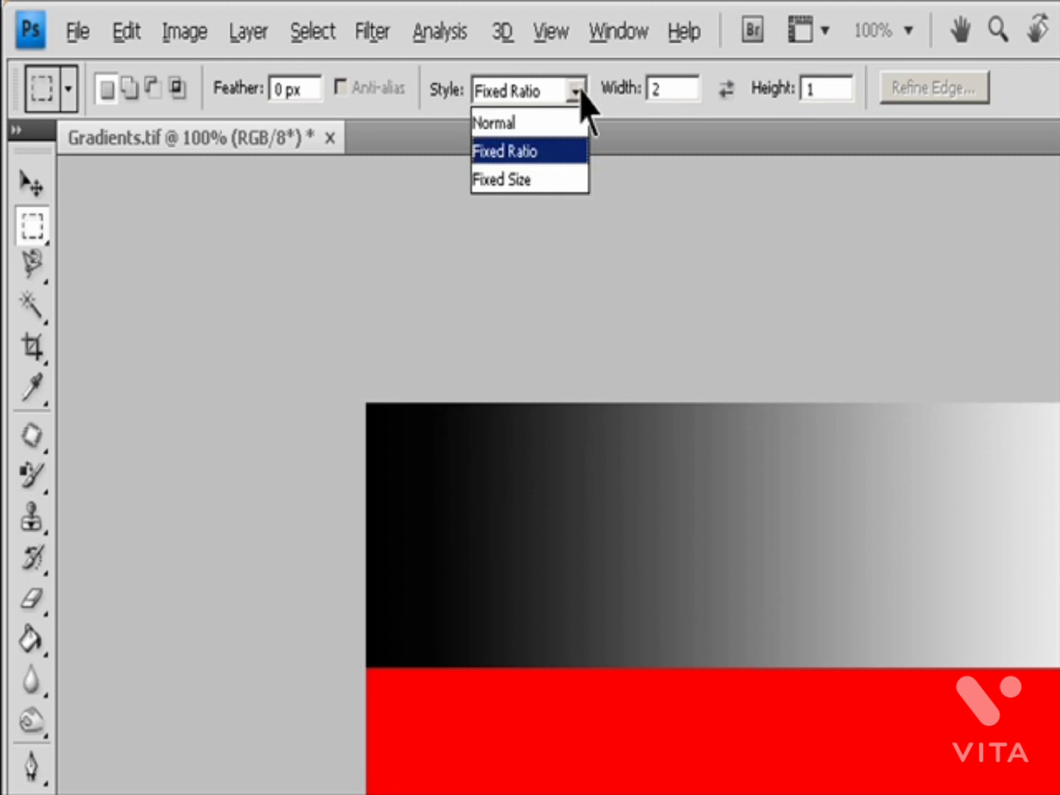
pyautogui.click(529, 177)
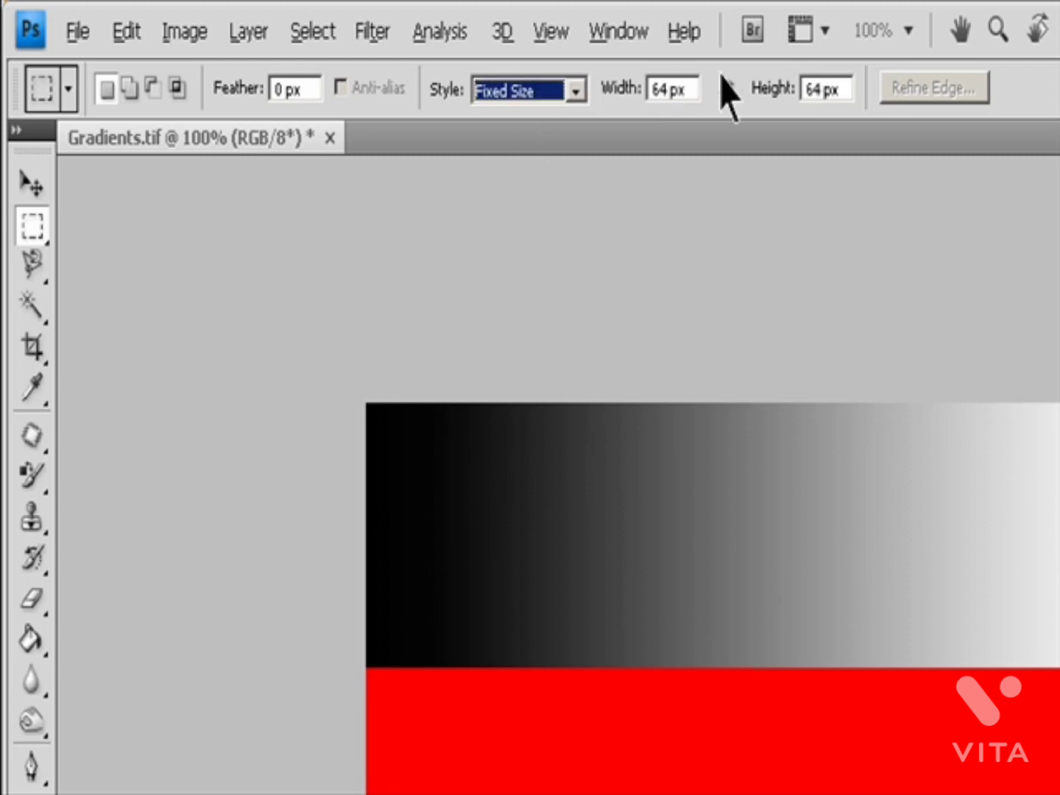
pyautogui.doubleClick(663, 90)
pyautogui.write('1289')
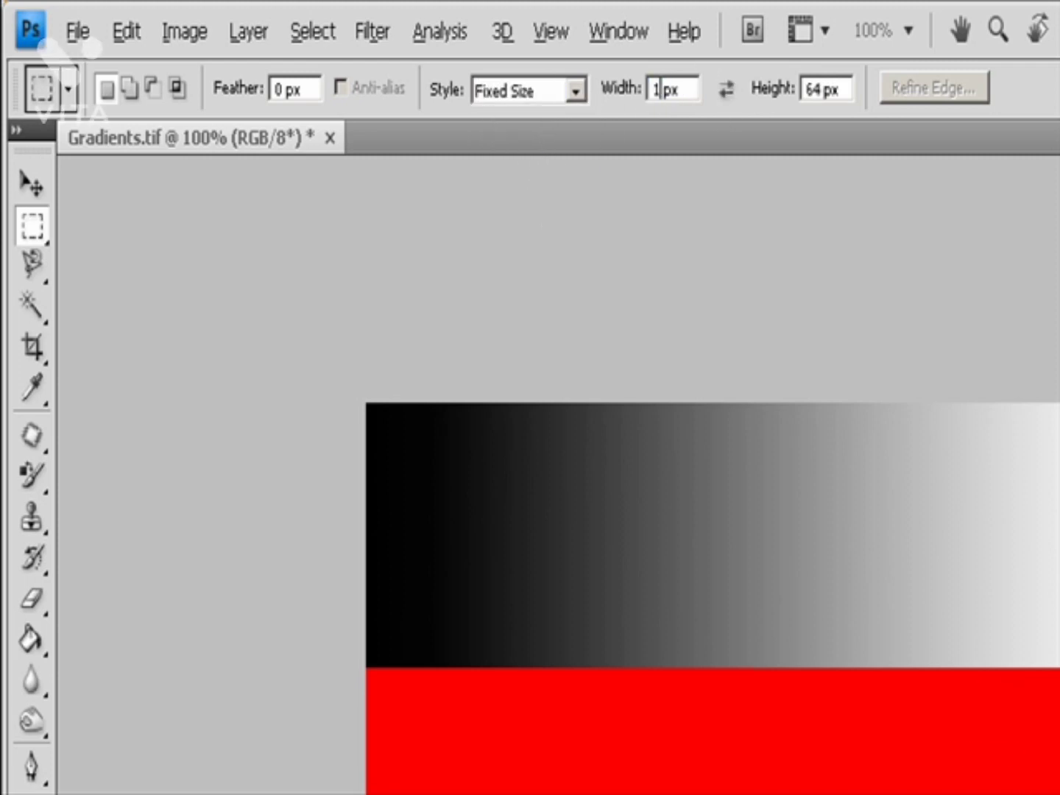
pyautogui.press('BackSpace')
pyautogui.click(728, 91)
pyautogui.click(720, 98)
# Step: Return the Rectangular Marquee tool's style to Normal
pyautogui.click(577, 93)
pyautogui.click(539, 124)
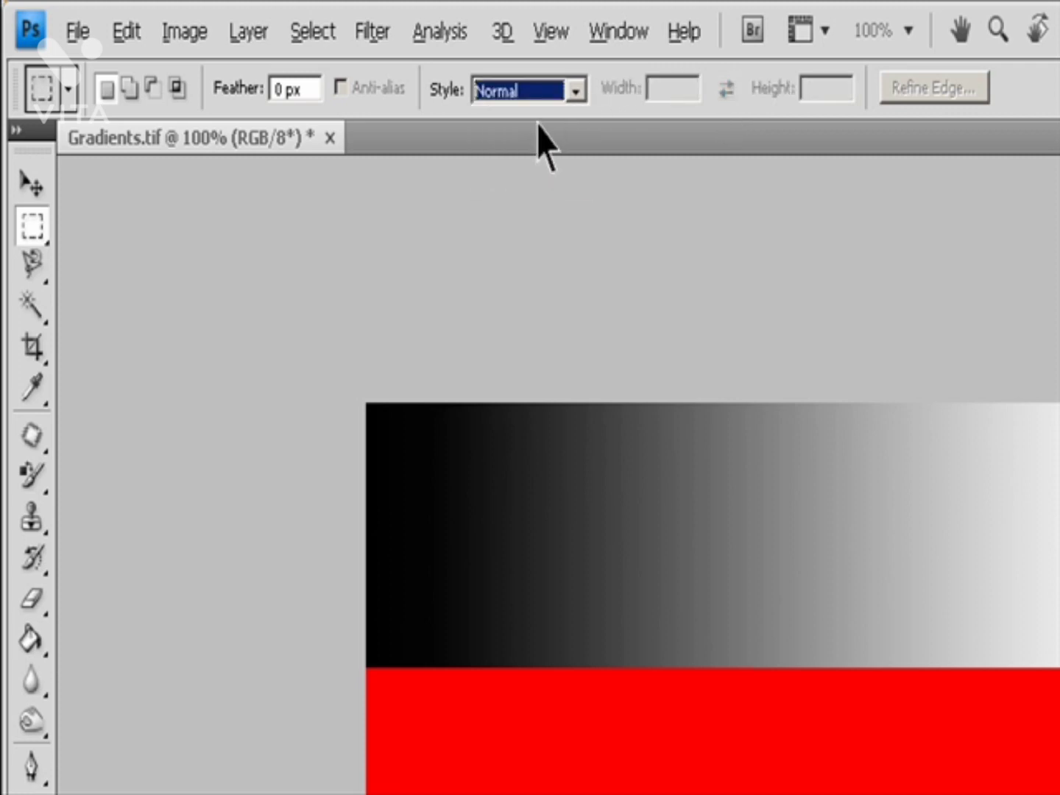
pyautogui.press('Escape')
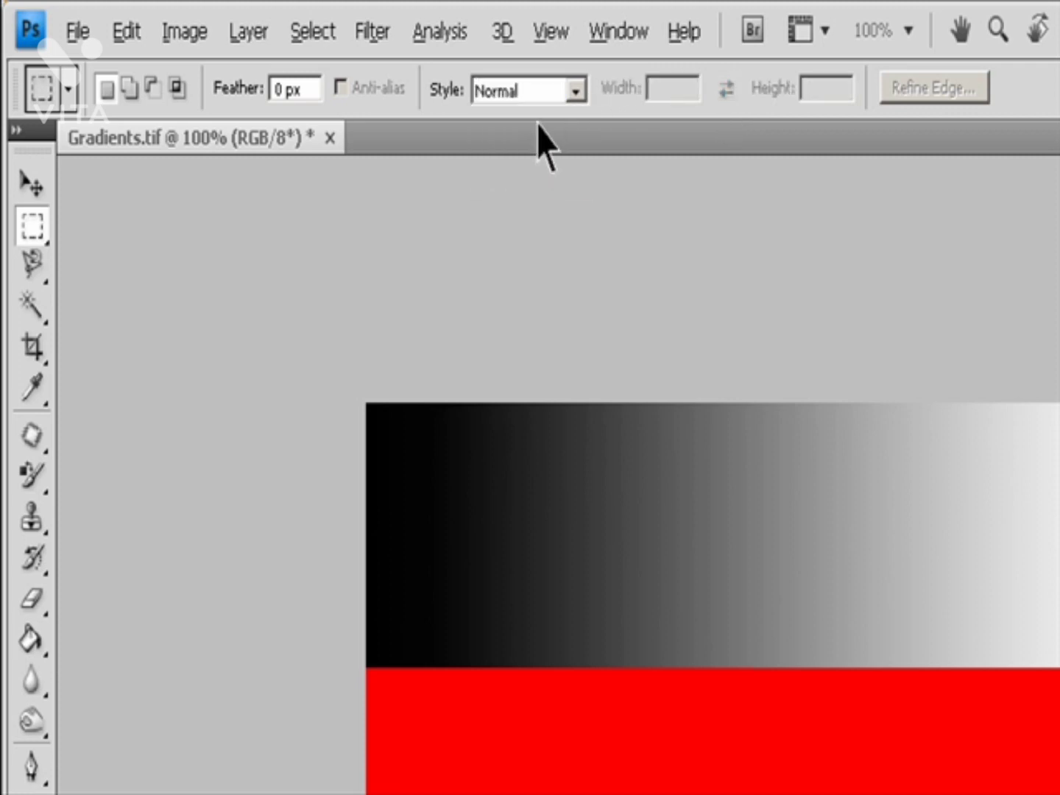
# Step: Activate the Elliptical Marquee tool to view its anti-alias option, and switch back to the Rectangular Marquee tool
pyautogui.rightClick(40, 242)
pyautogui.click(132, 253)
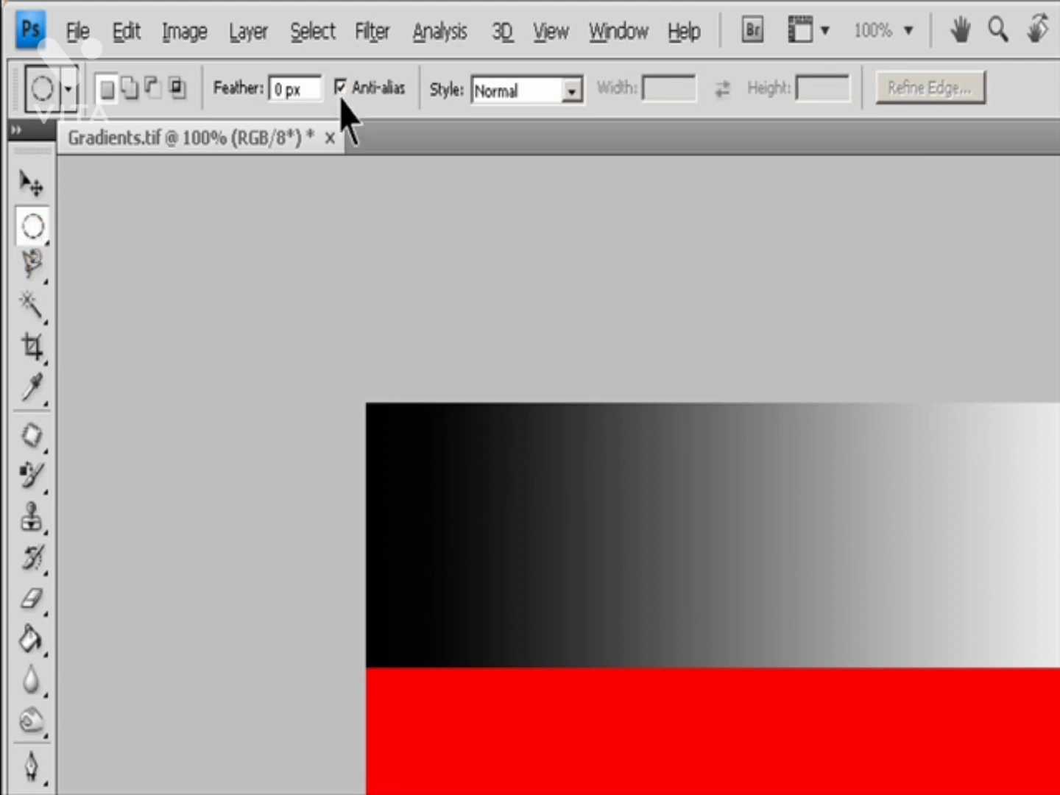
pyautogui.hotkey('shift', 'm')
# Step: Review the Snap To targets and select the whole red band with the Rectangular Marquee tool
pyautogui.click(550, 33)
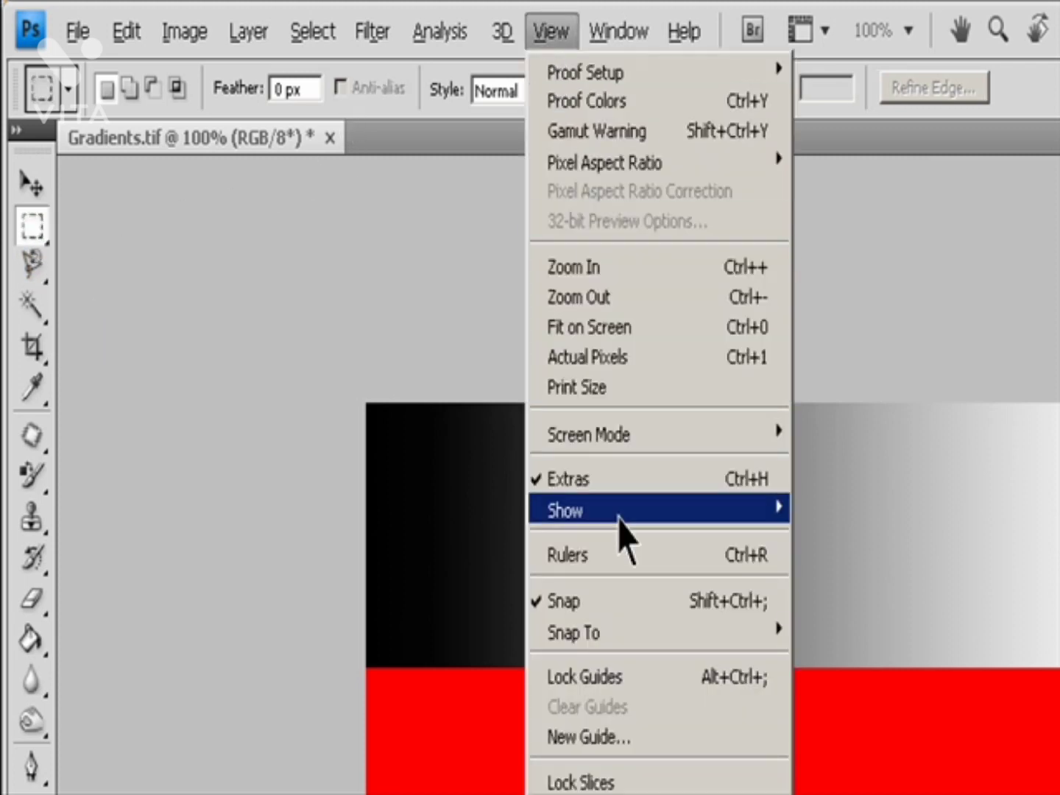
pyautogui.moveTo(627, 643)
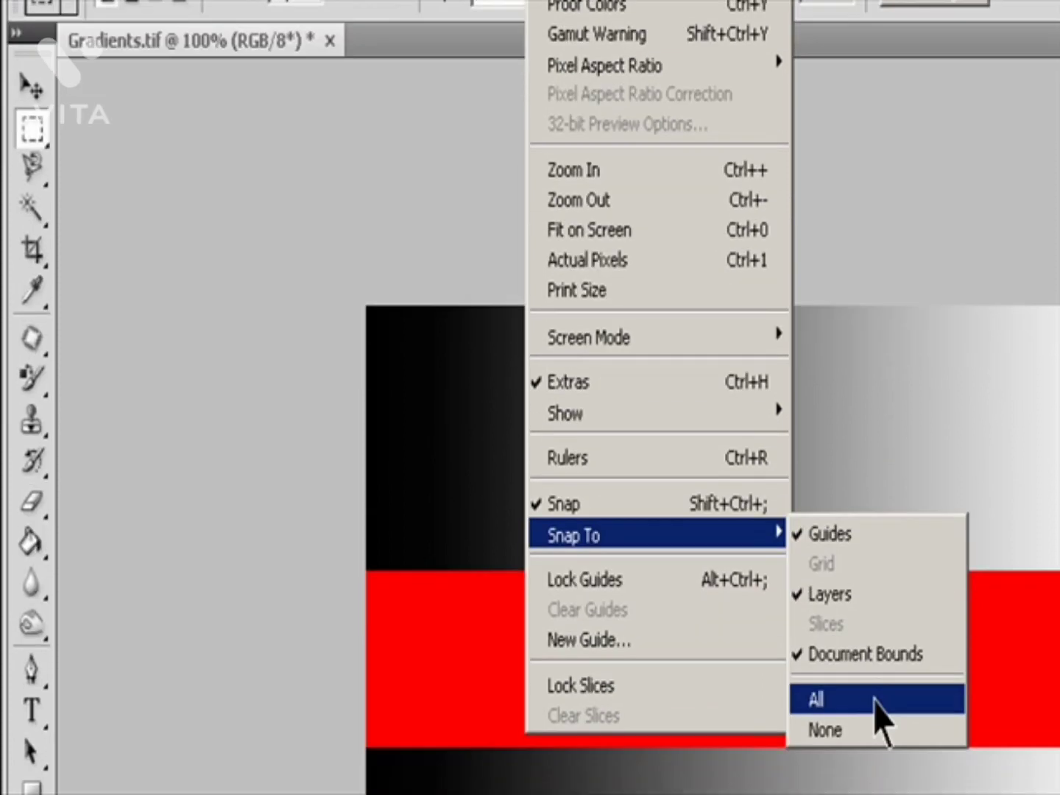
pyautogui.click(876, 791)
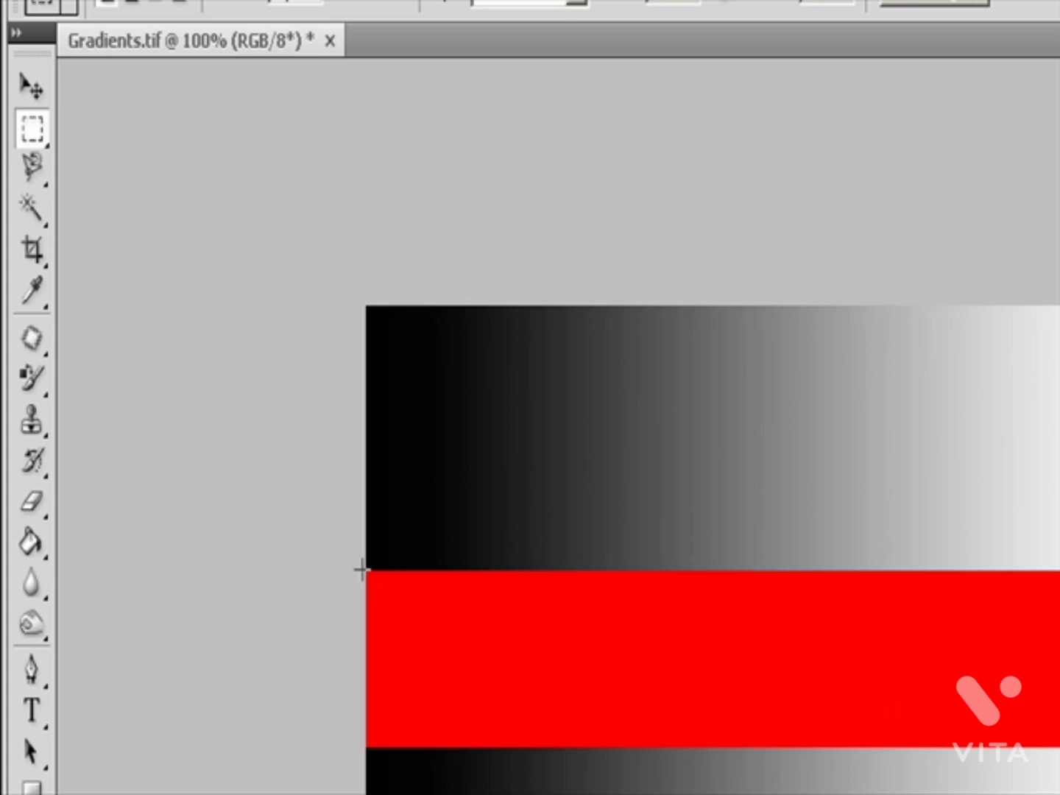
pyautogui.moveTo(364, 568); pyautogui.dragTo(1059, 749)
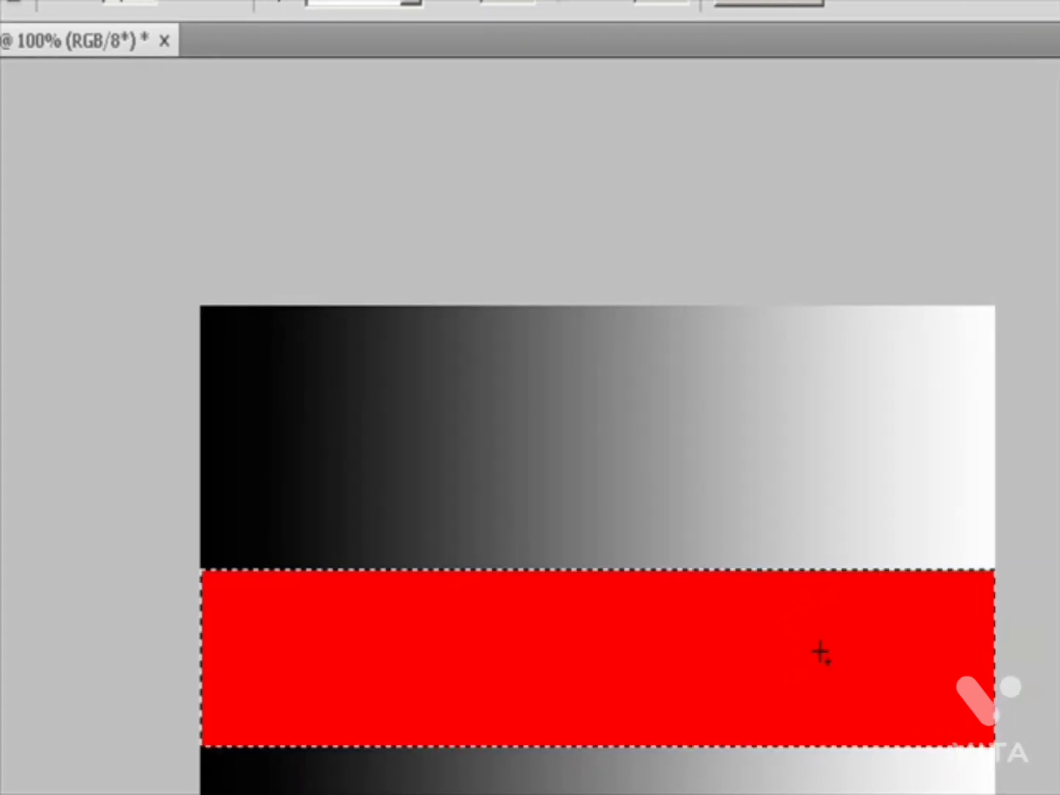
# Step: Add a full-height rectangle over the light end of the gradients to the selection, and intersect the result with a smaller rectangle
pyautogui.moveTo(783, 306); pyautogui.dragTo(1025, 754)
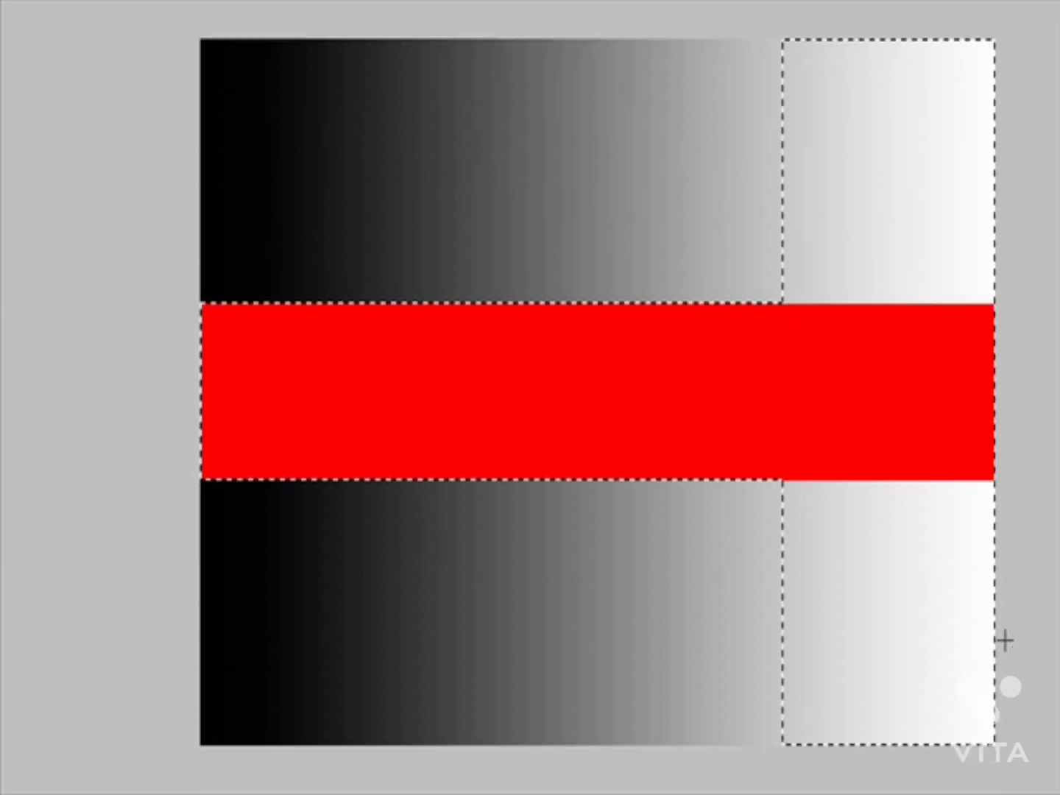
pyautogui.moveTo(659, 223); pyautogui.dragTo(814, 360)
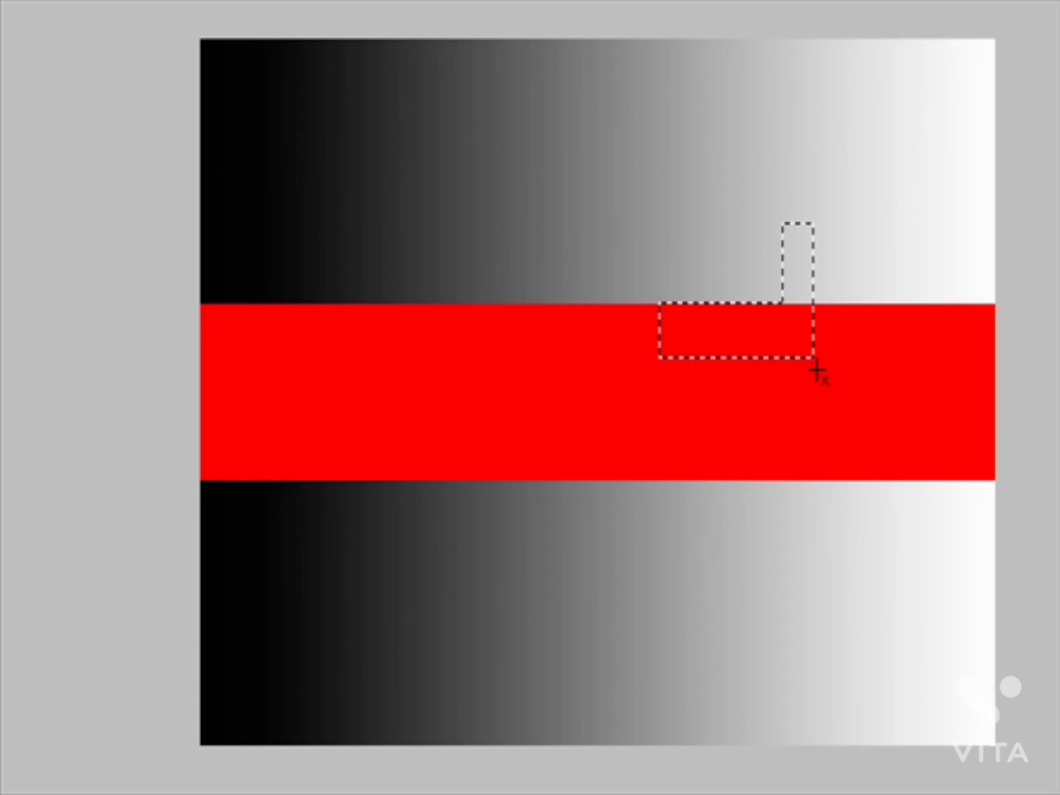
# Step: Undo the intersected and added marquee areas and restore the selection around only the red band
pyautogui.hotkey('ctrl', 'z')
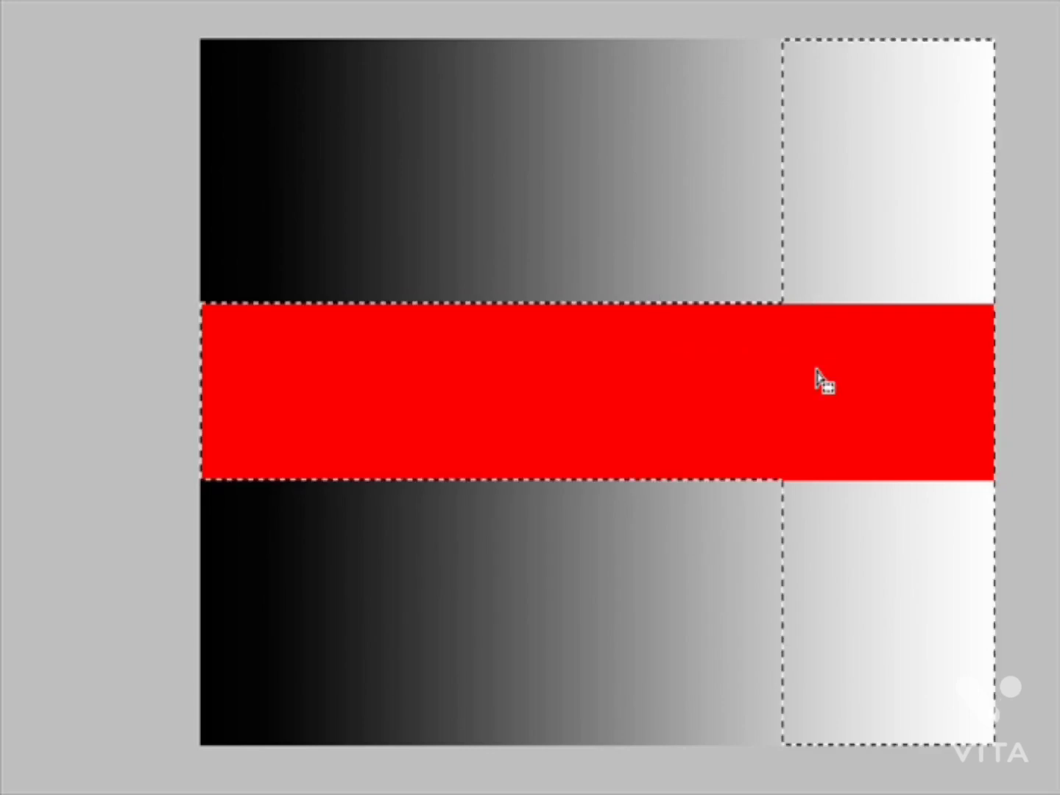
pyautogui.hotkey('ctrl', 'z')
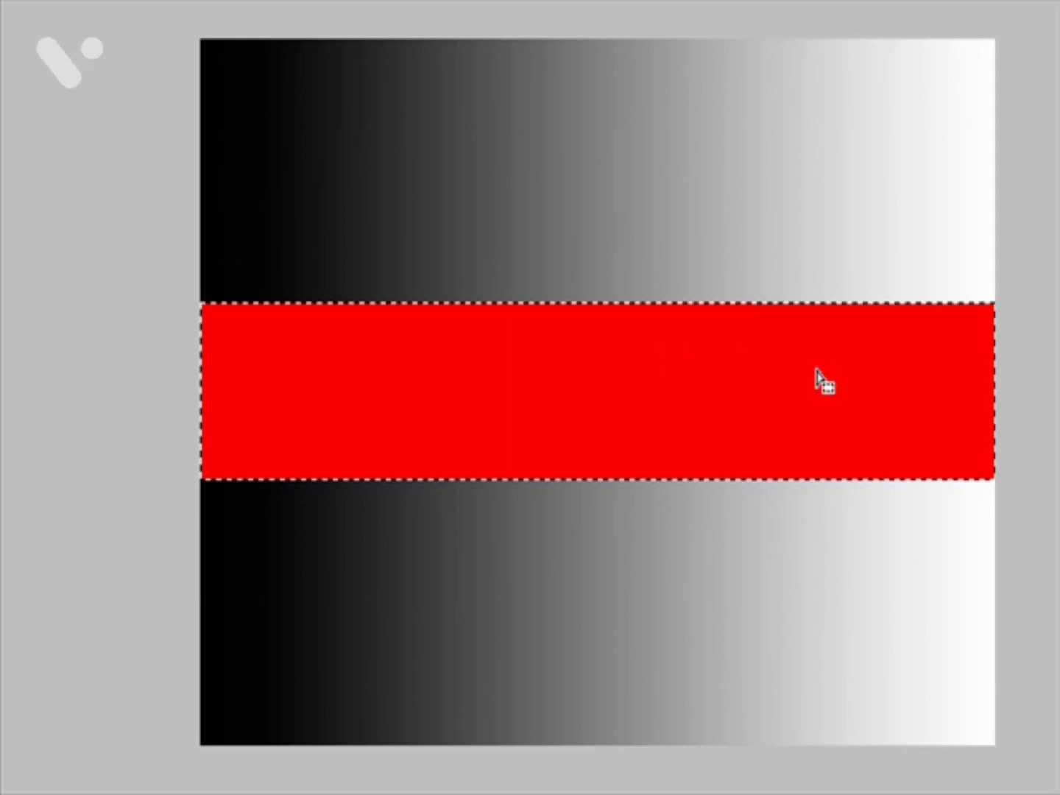
pyautogui.hotkey('ctrl', 'z')
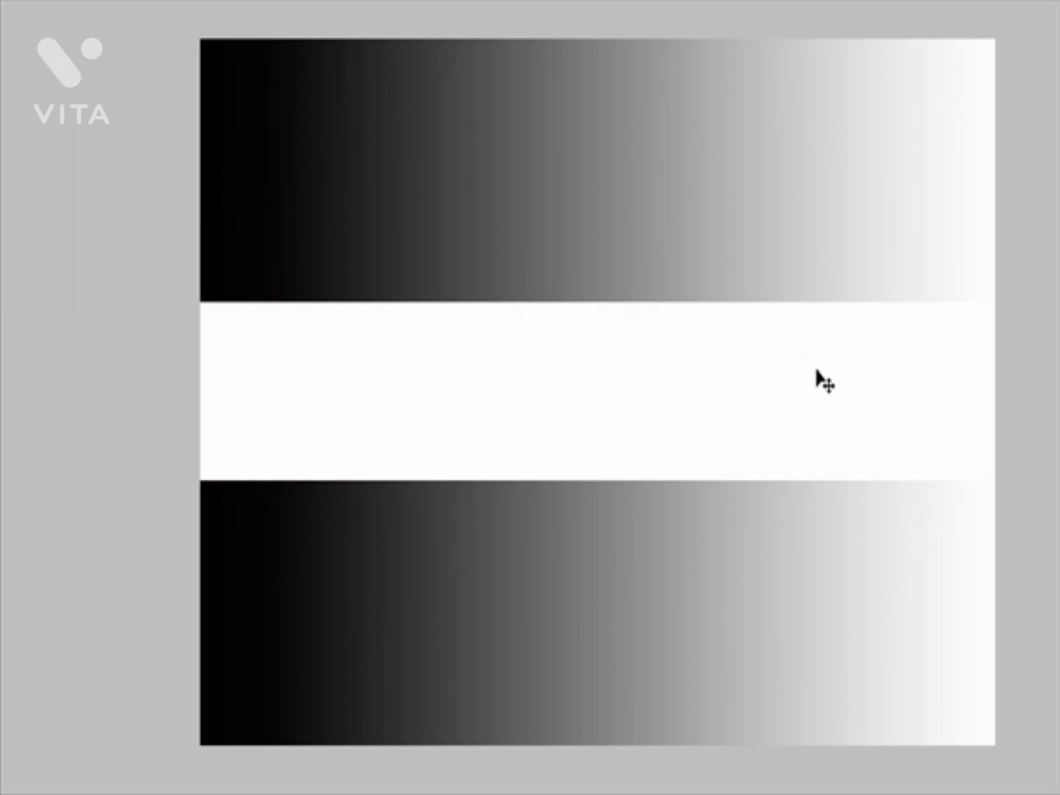
pyautogui.hotkey('ctrl', 'shift', 'z')
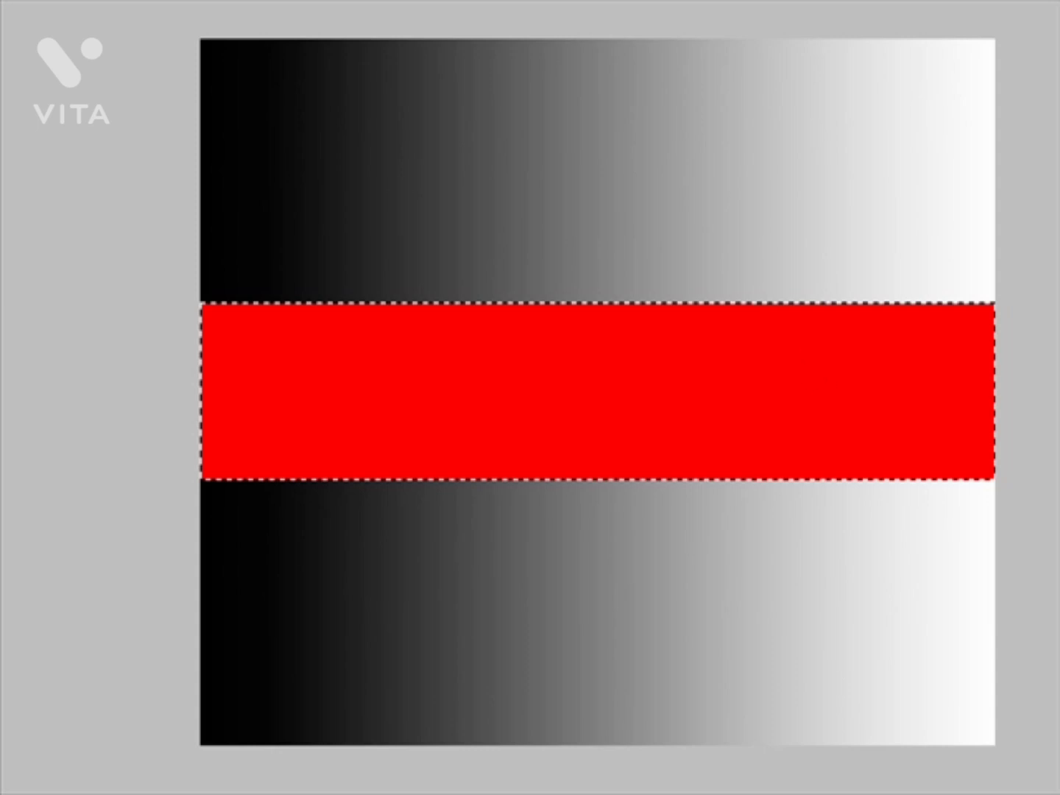
# Step: Add a large centred ellipse to the red band selection, and try a single-row marquee just above the band
pyautogui.moveTo(321, 209); pyautogui.dragTo(885, 612)
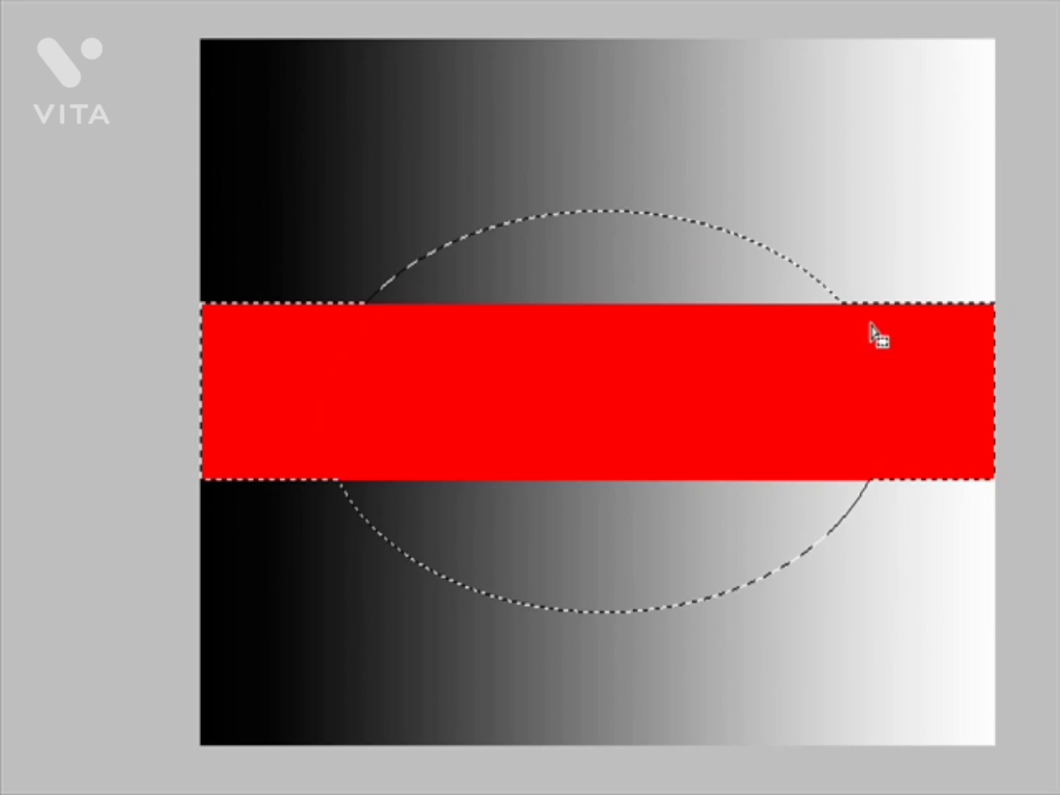
pyautogui.moveTo(887, 303); pyautogui.dragTo(936, 271)
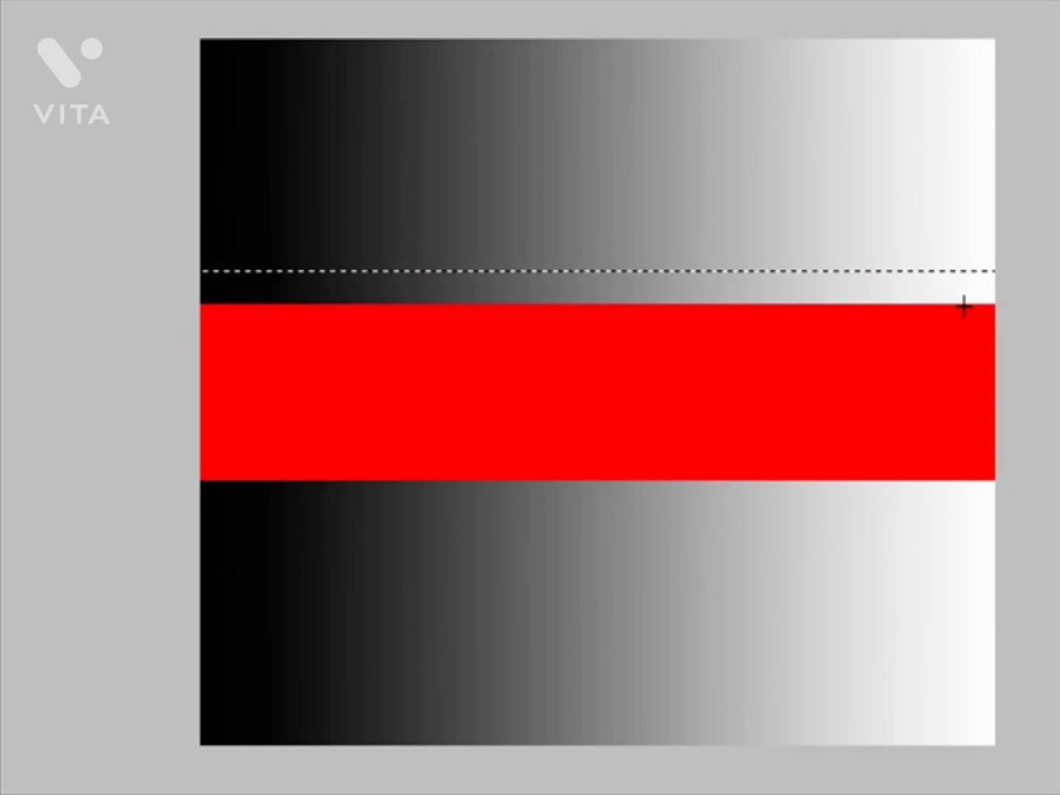
pyautogui.hotkey('ctrl', 'z')
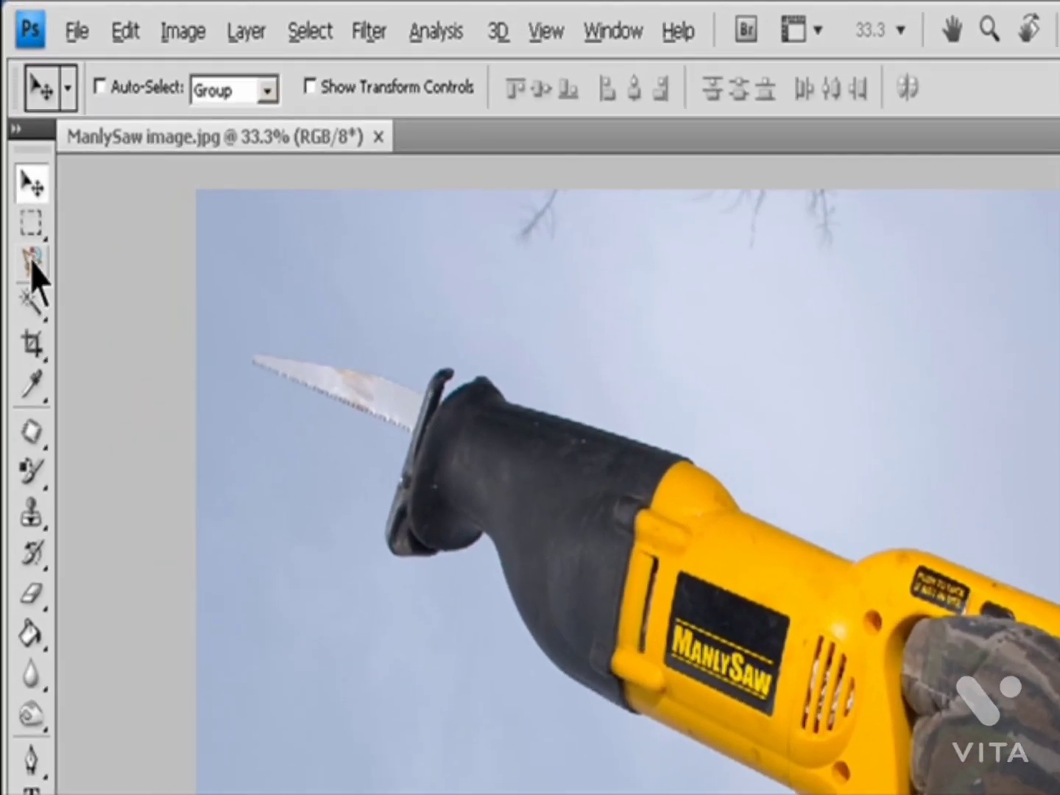
# Step: Trace around the saw and gloved hand in ManlySaw image.jpg with the Magnetic Lasso tool and close the selection
pyautogui.click(21, 152)
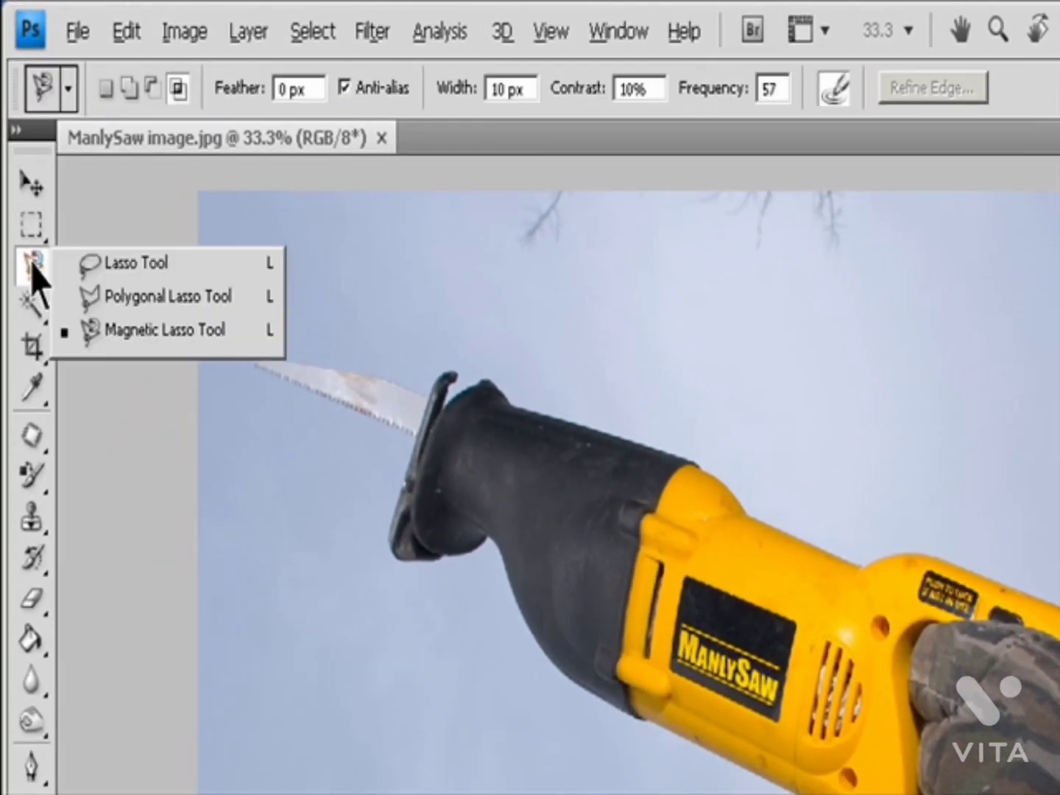
pyautogui.click(140, 332)
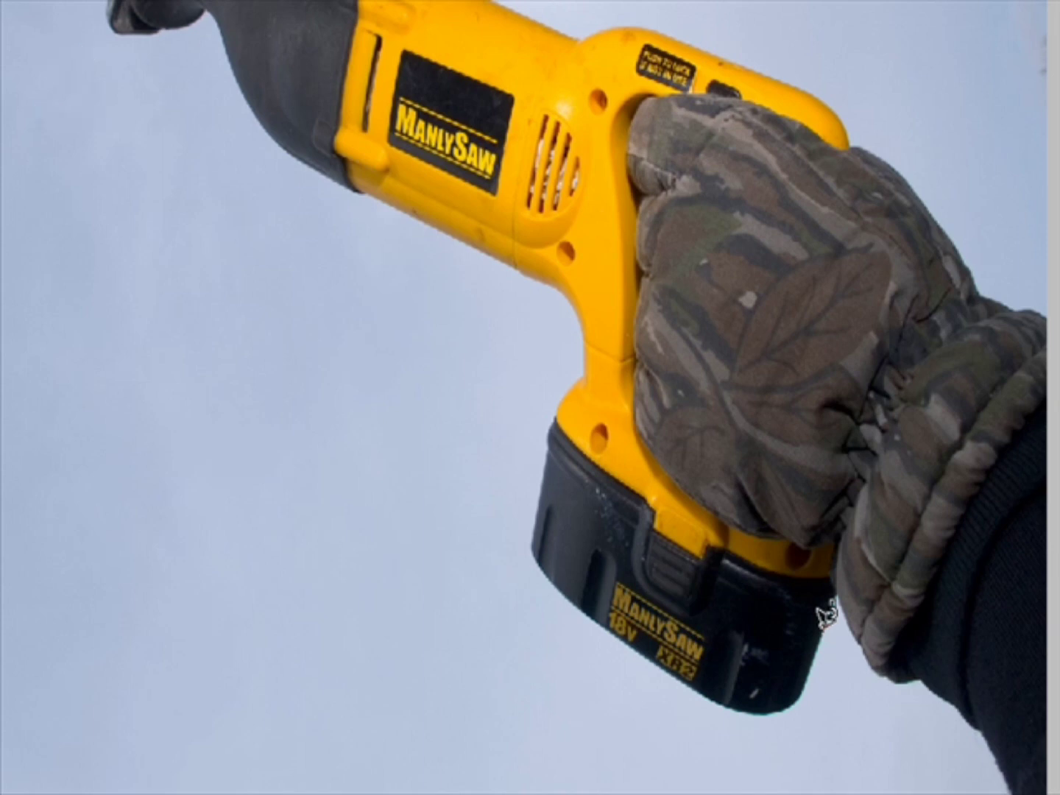
pyautogui.moveTo(823, 627)
pyautogui.mouseDown()
pyautogui.moveTo(813, 678)
pyautogui.moveTo(788, 710)
pyautogui.moveTo(740, 714)
pyautogui.moveTo(642, 651)
pyautogui.moveTo(640, 633)
pyautogui.moveTo(526, 531)
pyautogui.moveTo(519, 507)
pyautogui.moveTo(546, 396)
pyautogui.moveTo(591, 328)
pyautogui.moveTo(546, 261)
pyautogui.mouseUp()
pyautogui.moveTo(503, 262)
pyautogui.mouseDown()
pyautogui.moveTo(369, 195)
pyautogui.moveTo(318, 184)
pyautogui.moveTo(282, 153)
pyautogui.mouseUp()
pyautogui.click(283, 136)
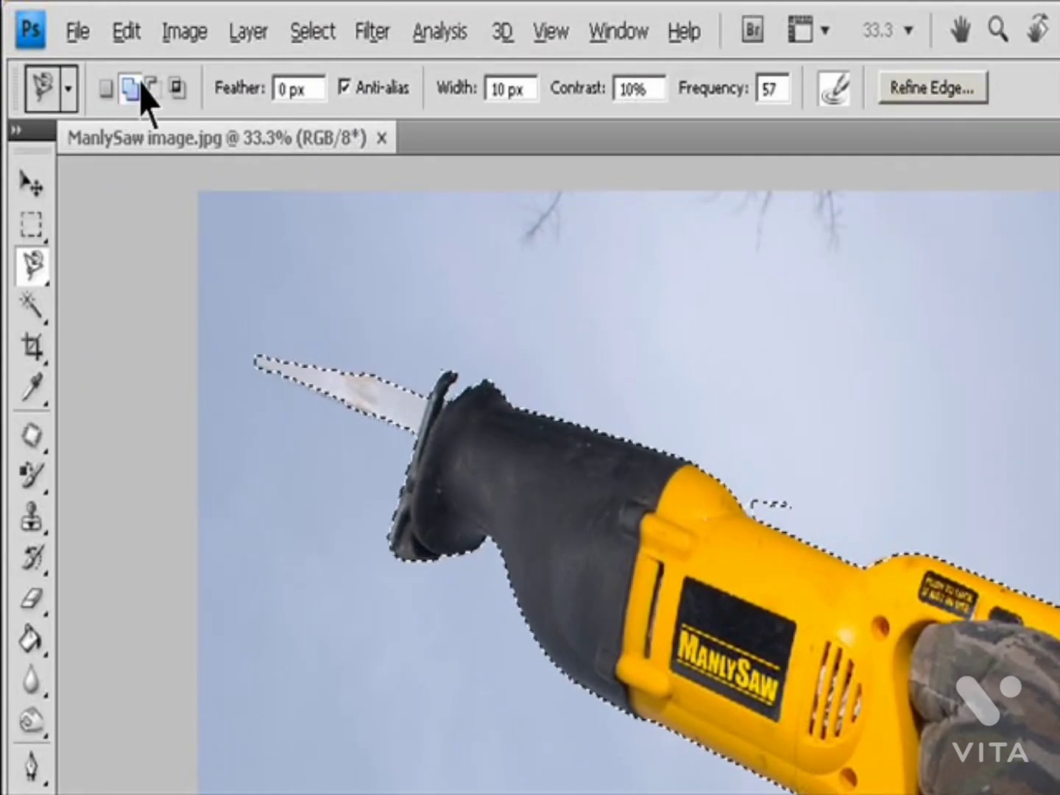
# Step: Set the Magnetic Lasso to intersect with the selection, and toggle its anti-alias option off and back on
pyautogui.click(179, 89)
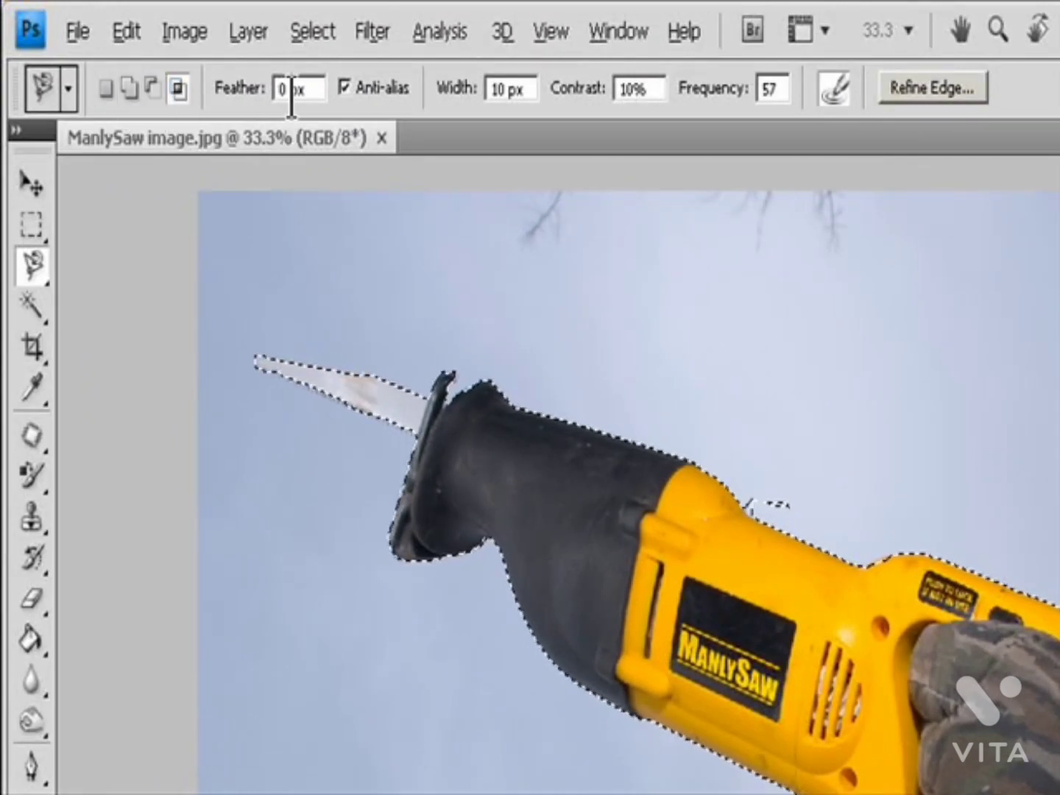
pyautogui.click(384, 92)
pyautogui.click(397, 91)
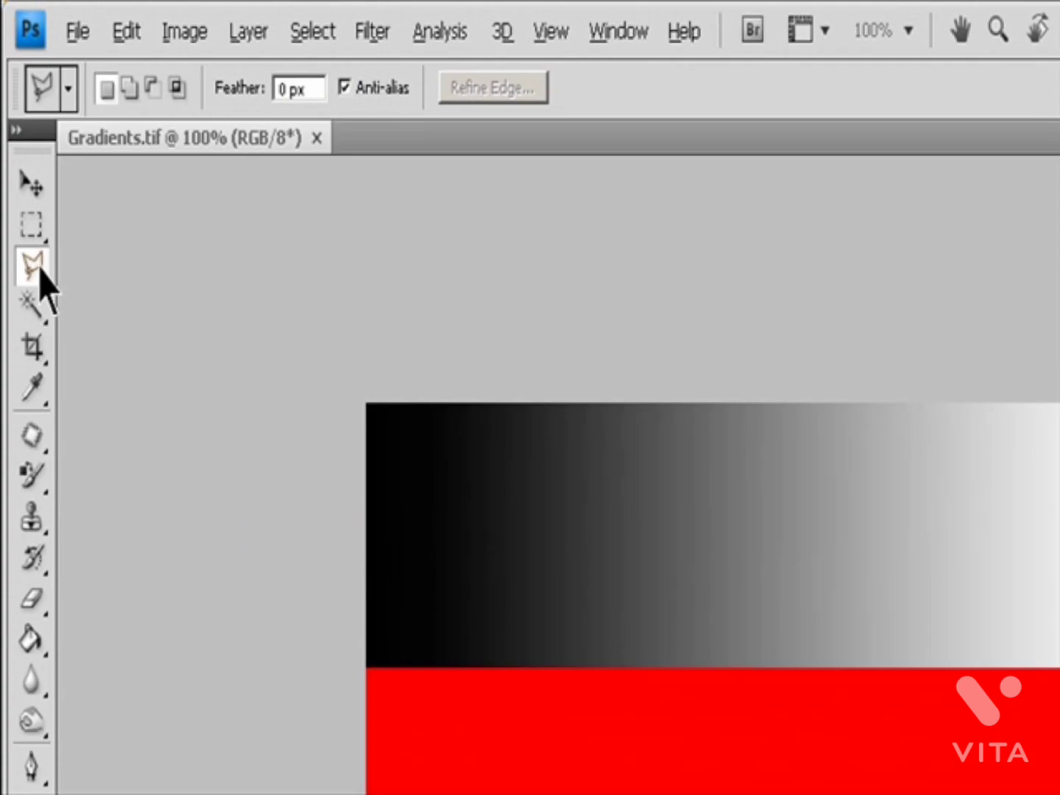
# Step: Draw a closed six-sided selection around most of the red band in Gradients.tif with the Polygonal Lasso tool
pyautogui.moveTo(39, 268)
pyautogui.mouseDown()
pyautogui.moveTo(31, 257)
pyautogui.moveTo(121, 279)
pyautogui.moveTo(142, 298)
pyautogui.mouseUp()
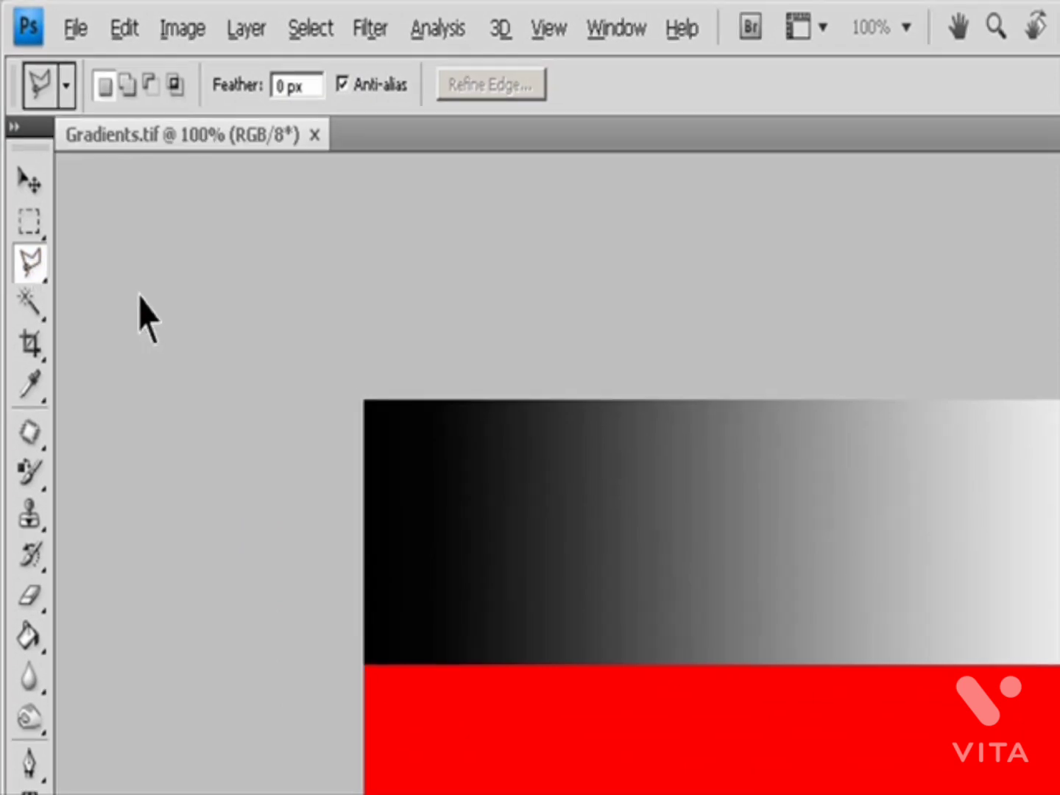
pyautogui.click(159, 312)
pyautogui.click(823, 120)
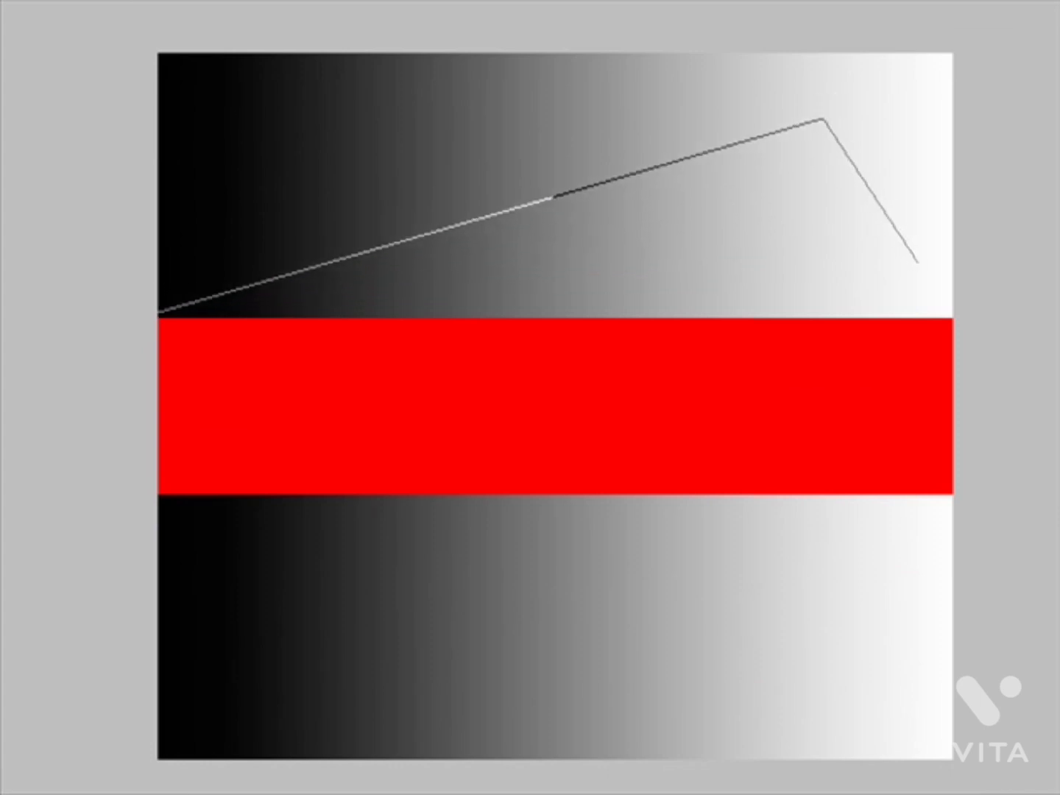
pyautogui.click(917, 261)
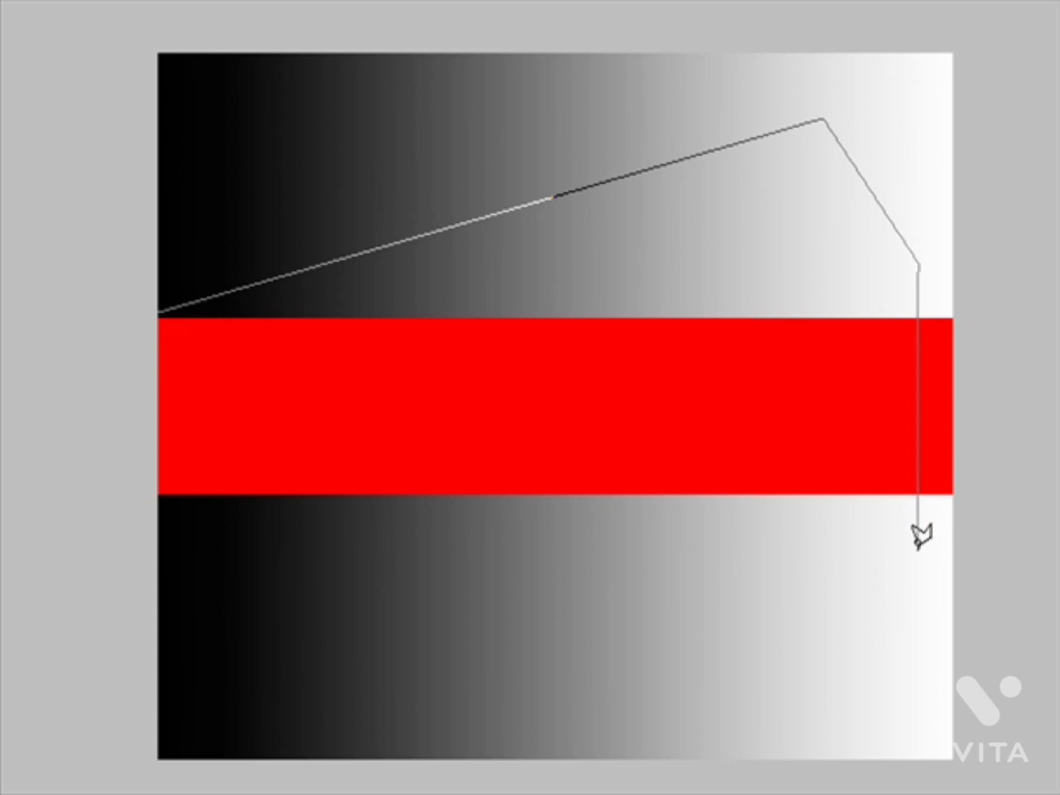
pyautogui.click(918, 548)
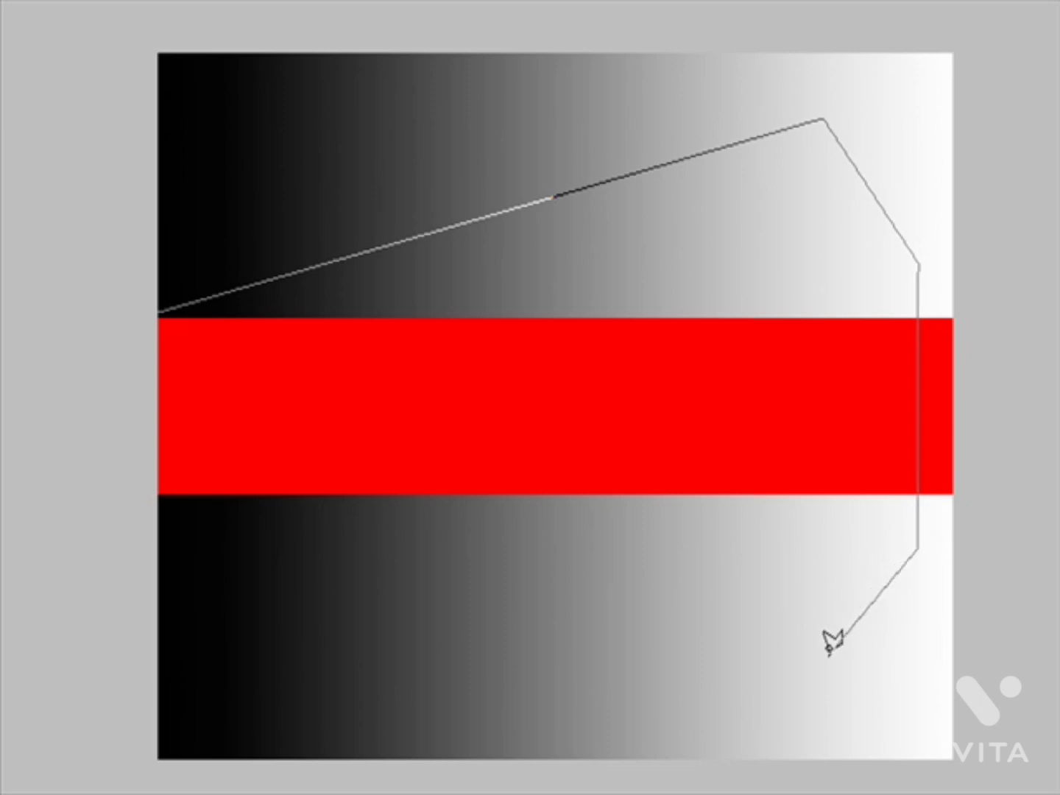
pyautogui.click(825, 655)
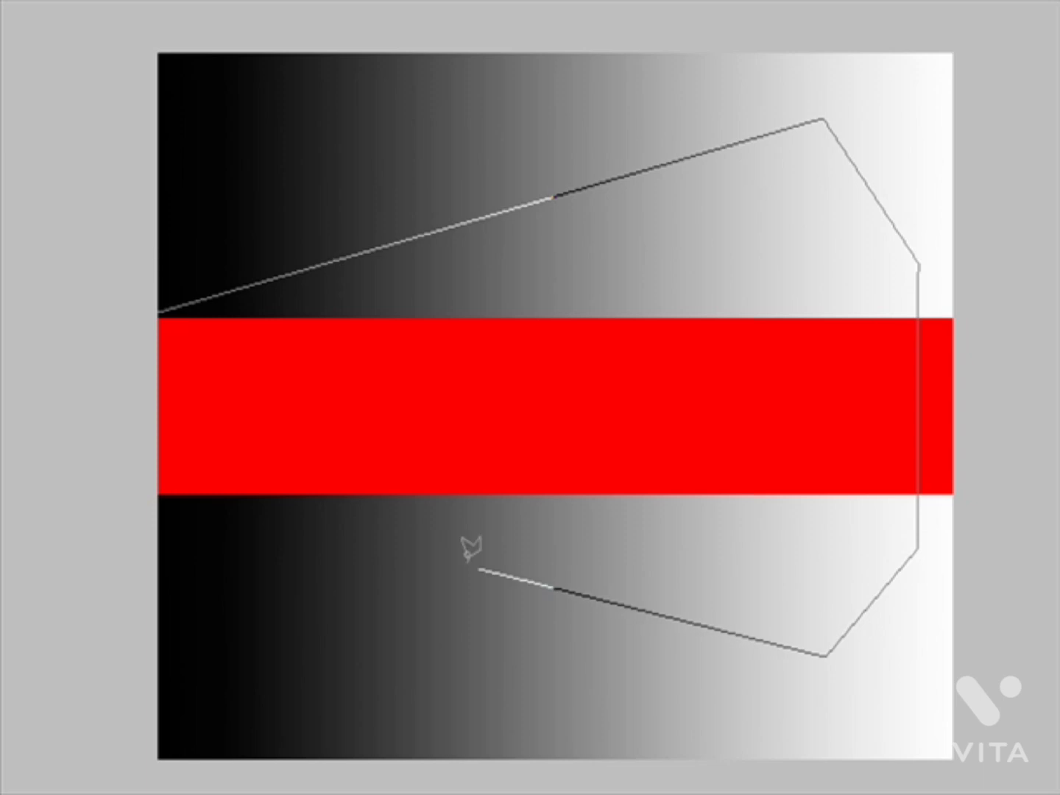
pyautogui.click(159, 494)
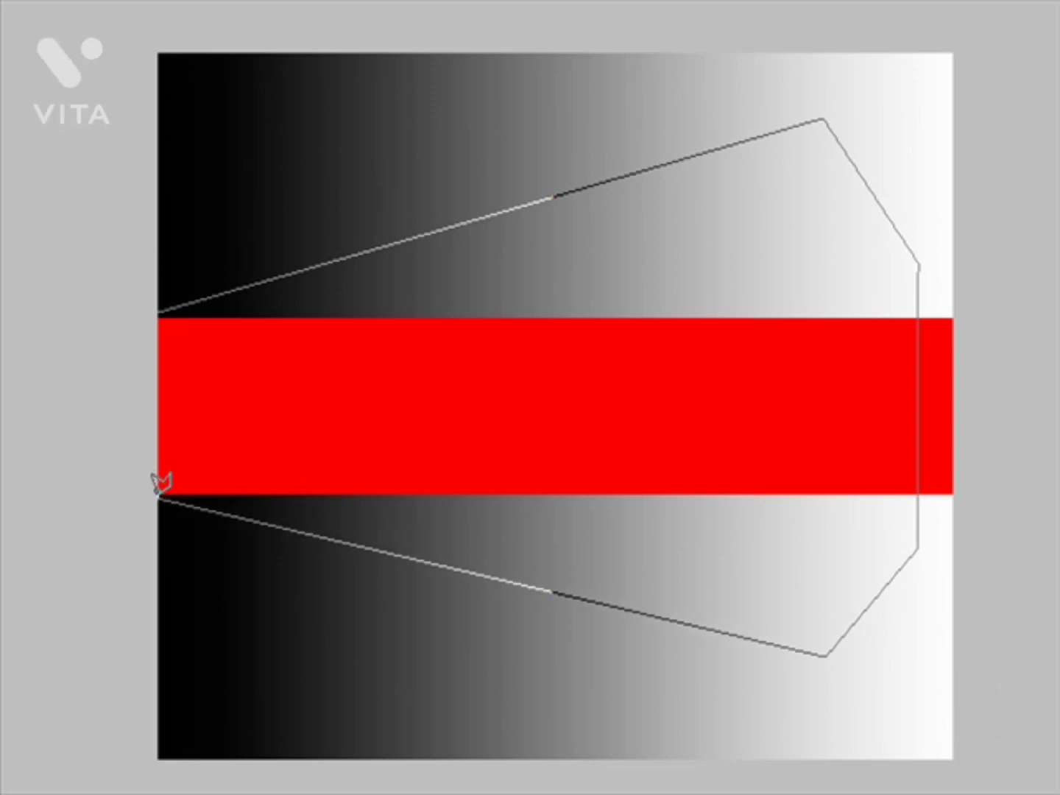
pyautogui.click(159, 308)
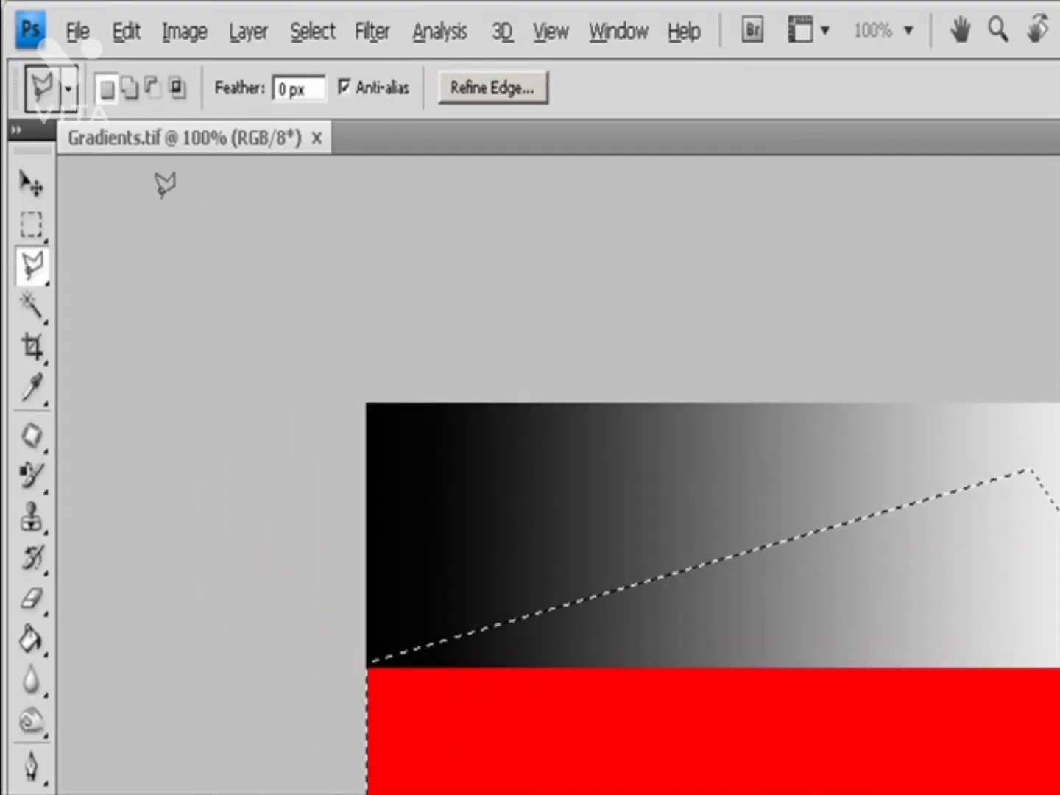
# Step: Switch the Polygonal Lasso to intersect with the selection, and toggle anti-alias off and back on
pyautogui.click(115, 63)
pyautogui.click(176, 88)
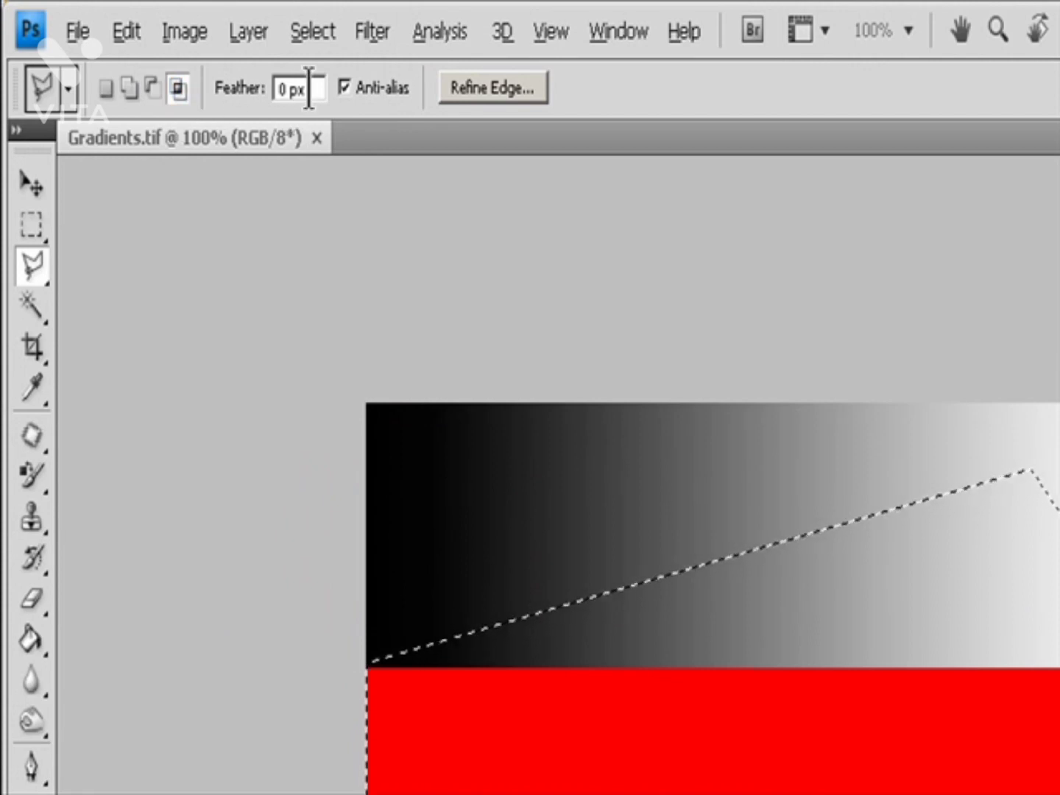
pyautogui.click(387, 89)
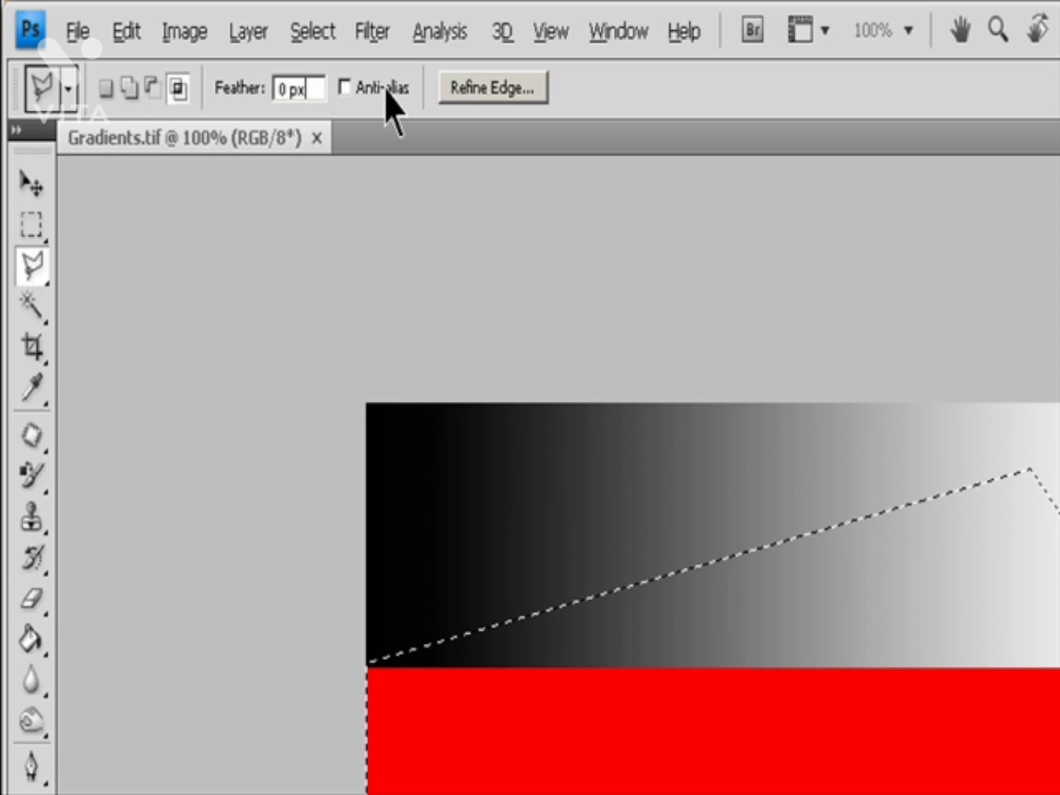
pyautogui.click(346, 89)
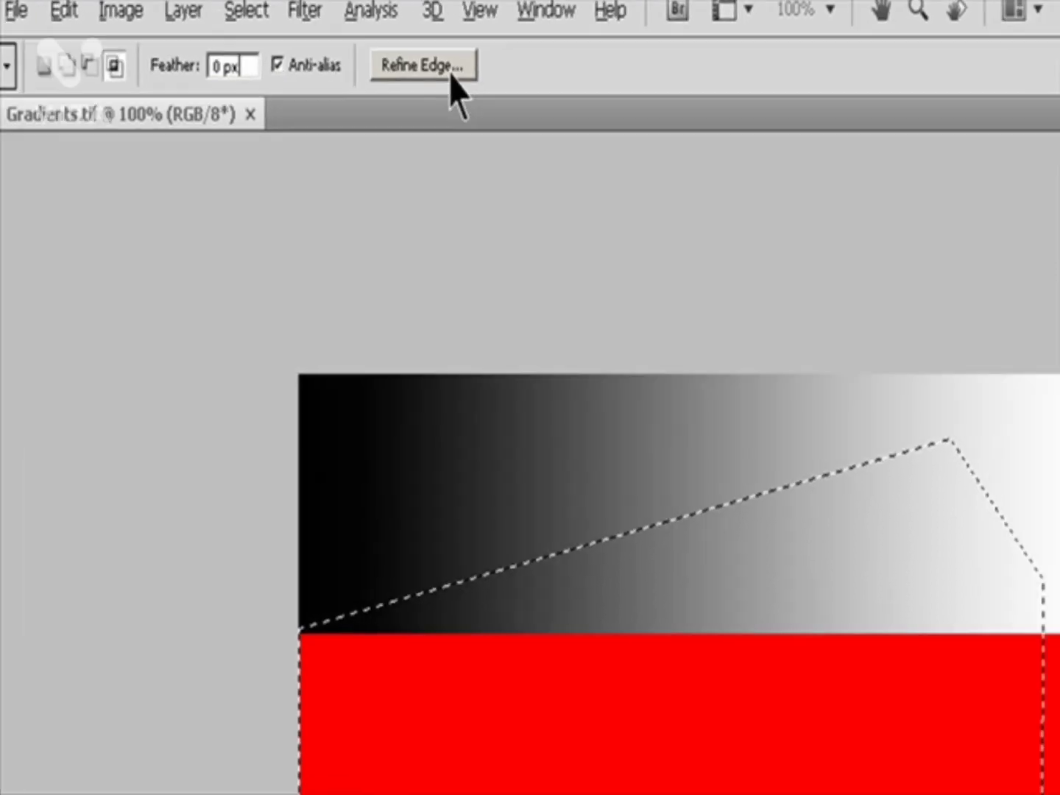
# Step: Open Refine Edge for the polygonal selection to view its settings, and cancel it
pyautogui.click(519, 89)
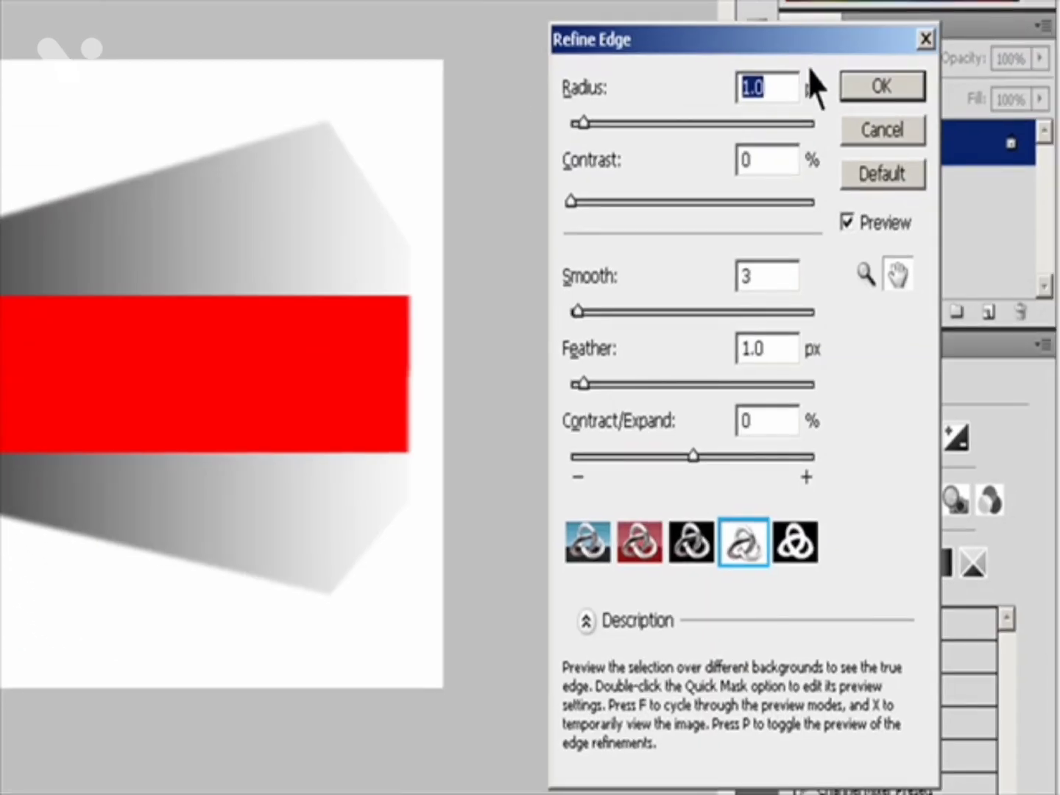
pyautogui.click(880, 132)
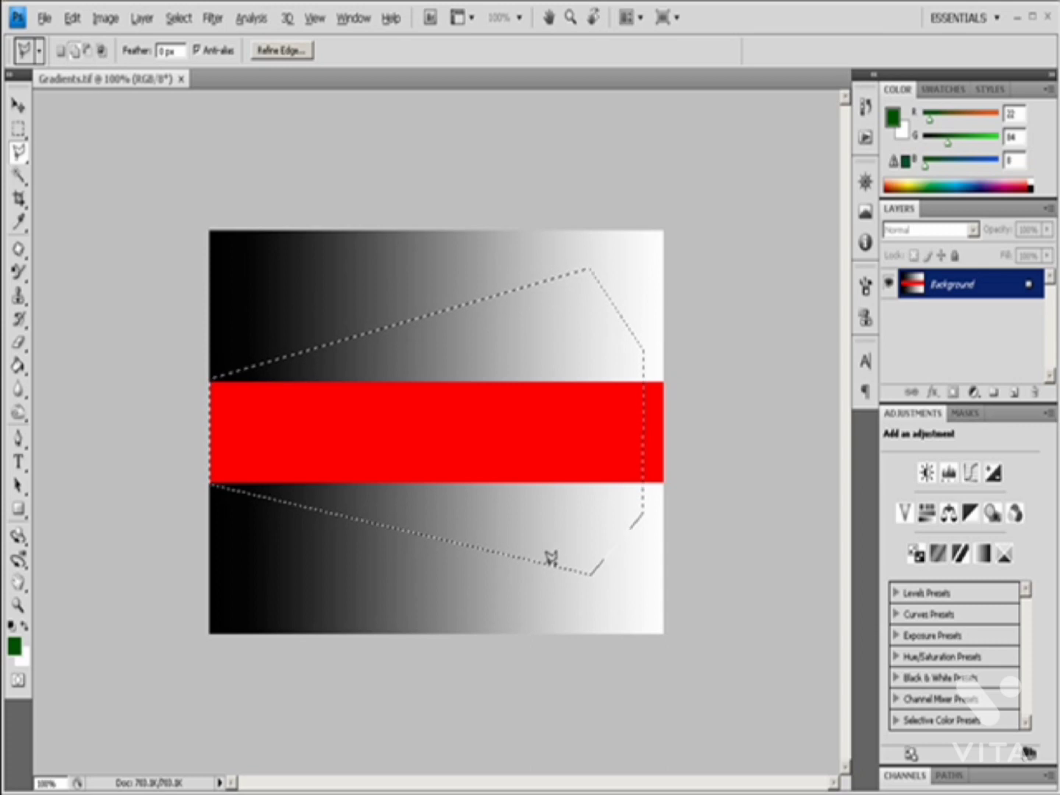
# Step: Add a small four-sided area below the polygon's lower edge, reaching the bottom of the image, to the selection
pyautogui.click(544, 633)
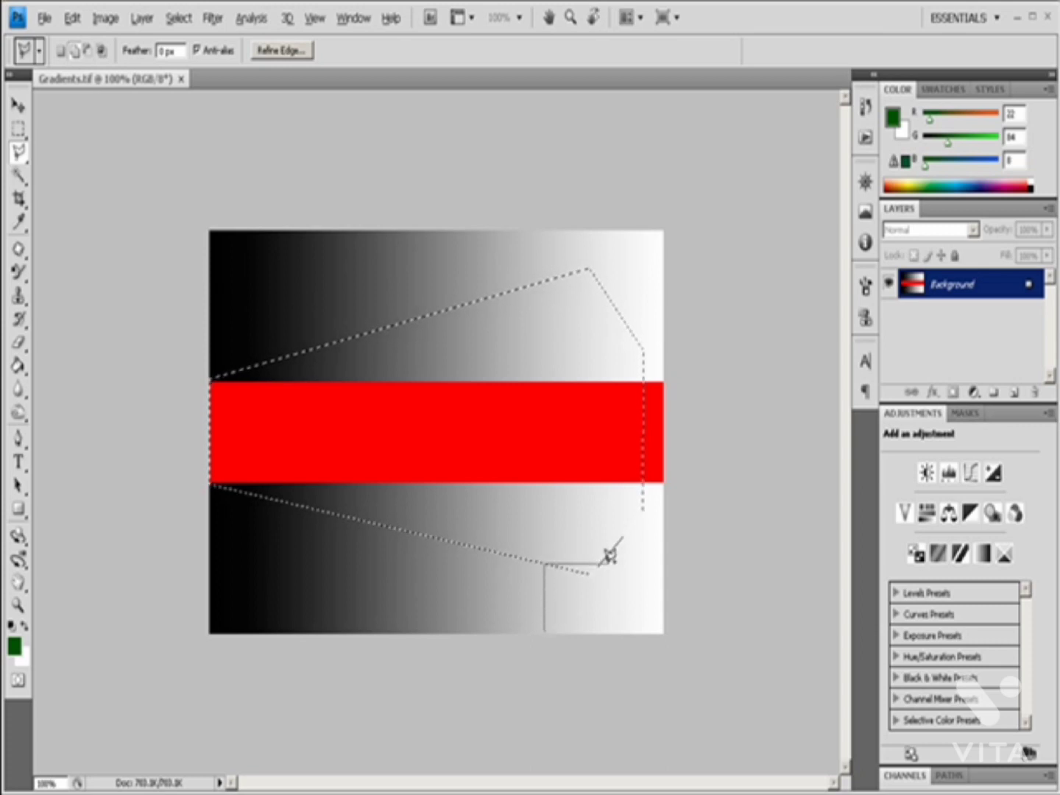
pyautogui.click(607, 634)
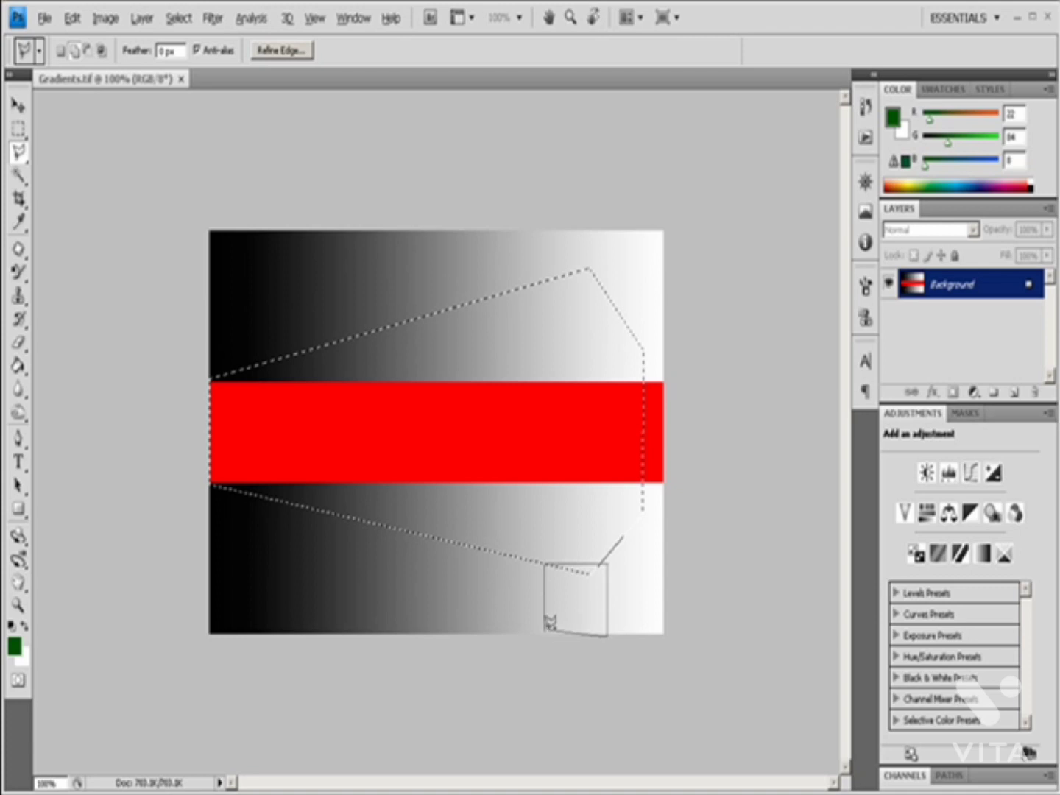
pyautogui.doubleClick(550, 622)
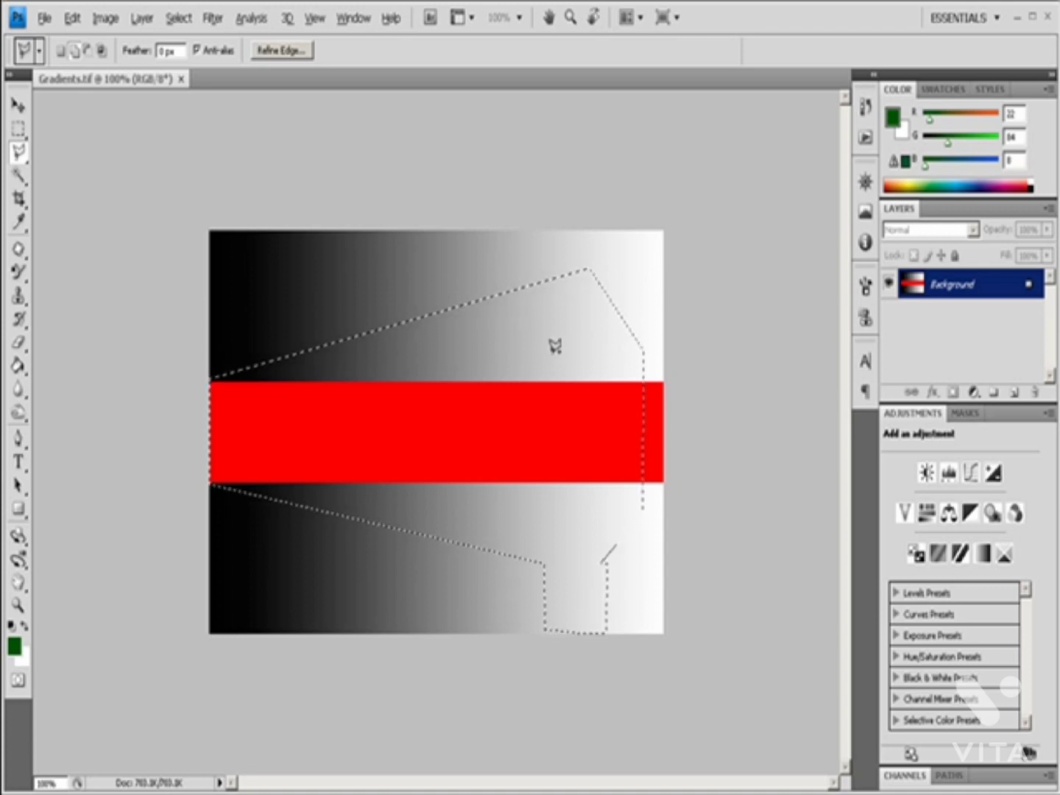
# Step: Add a matching four-sided area above the polygon's upper edge, near the top of the image, to the selection
pyautogui.click(539, 281)
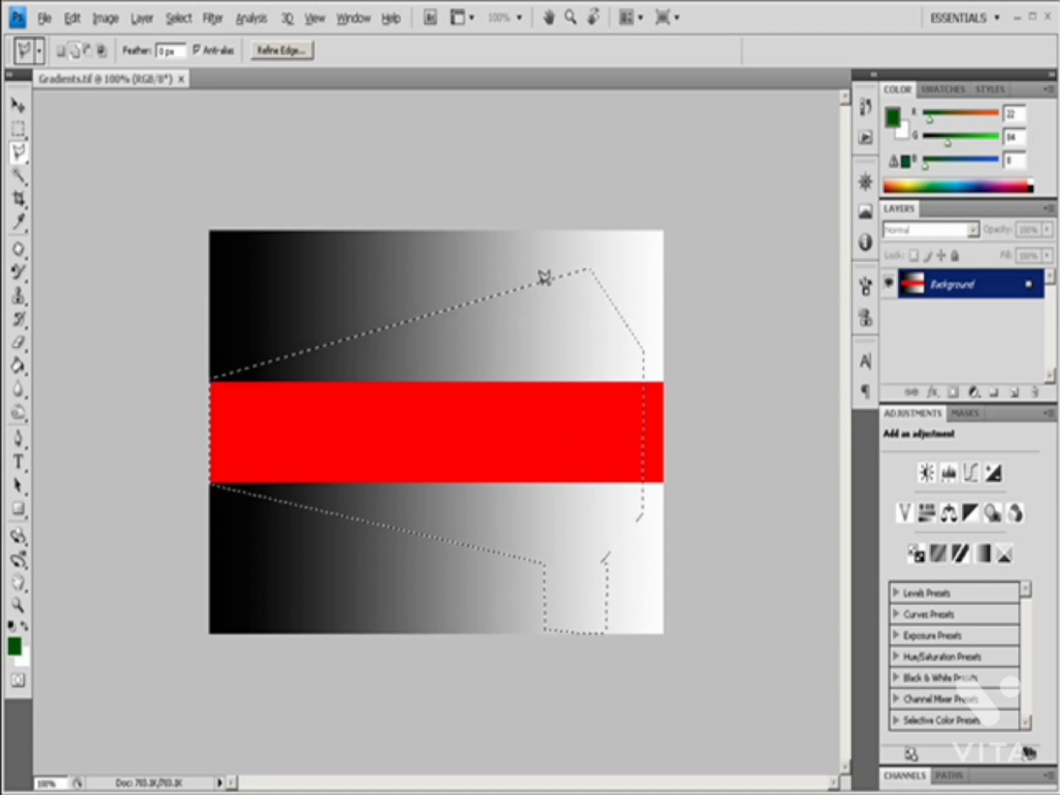
pyautogui.click(541, 234)
pyautogui.click(593, 235)
pyautogui.click(597, 265)
pyautogui.click(543, 280)
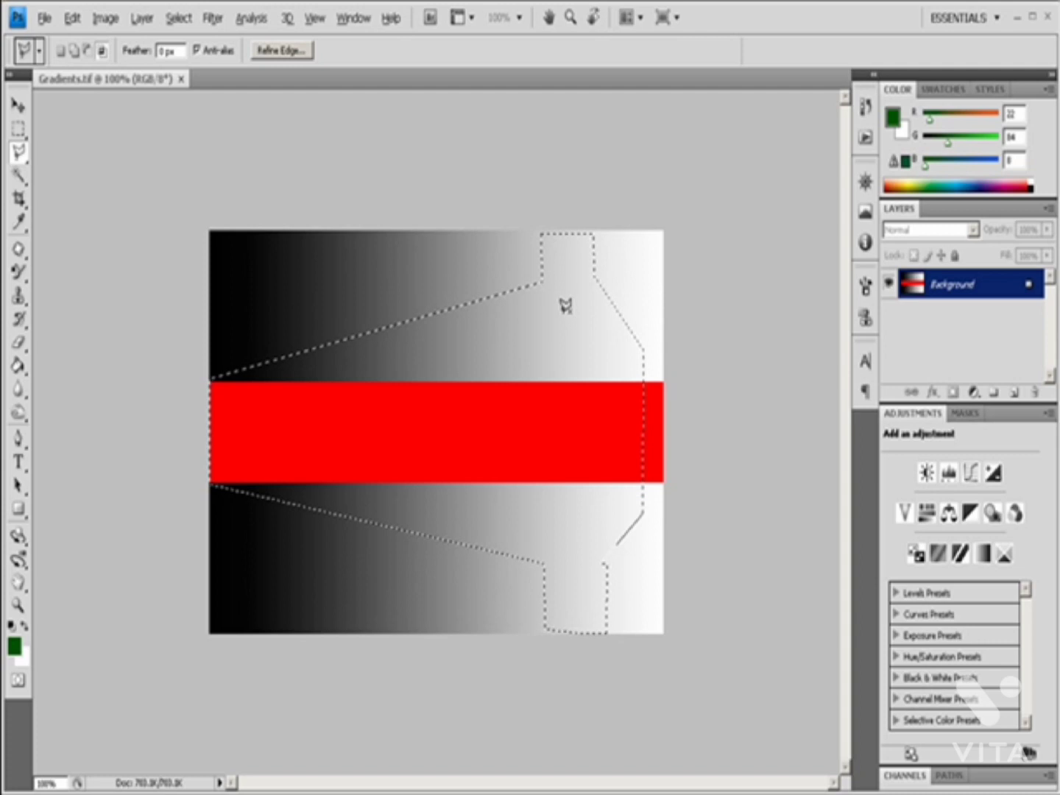
# Step: Subtract a six-sided area from the wide end of the polygonal selection, spanning the red band
pyautogui.click(617, 309)
pyautogui.click(547, 341)
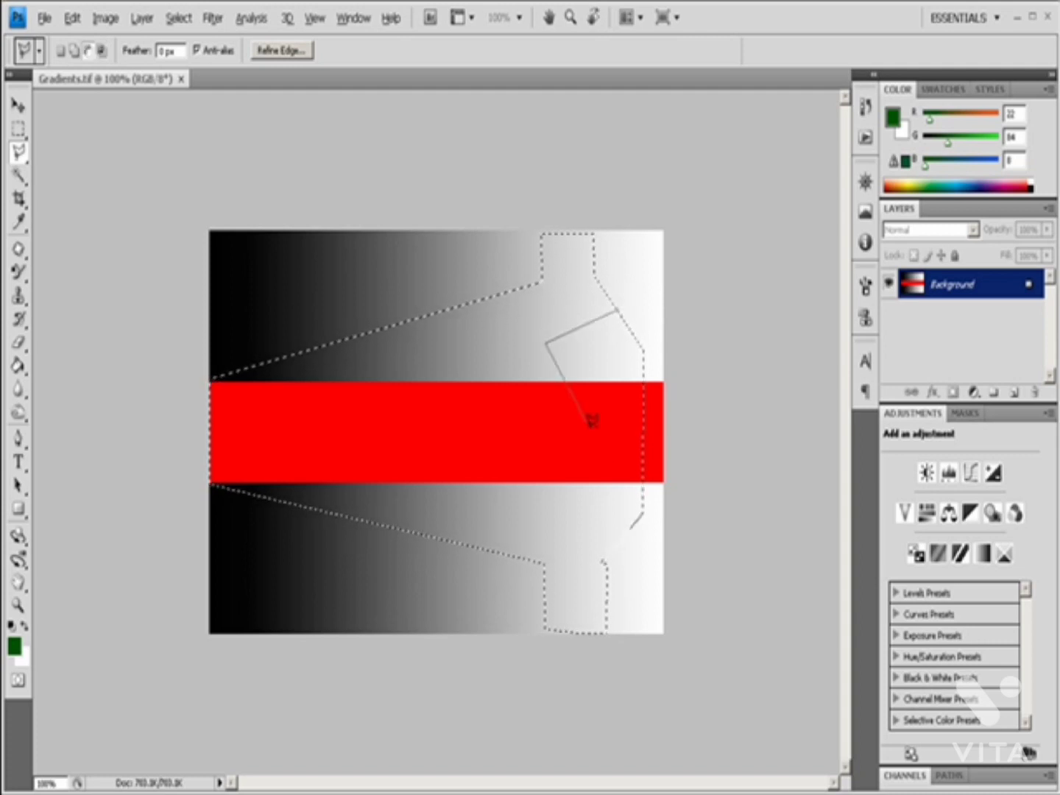
pyautogui.click(545, 530)
pyautogui.click(605, 562)
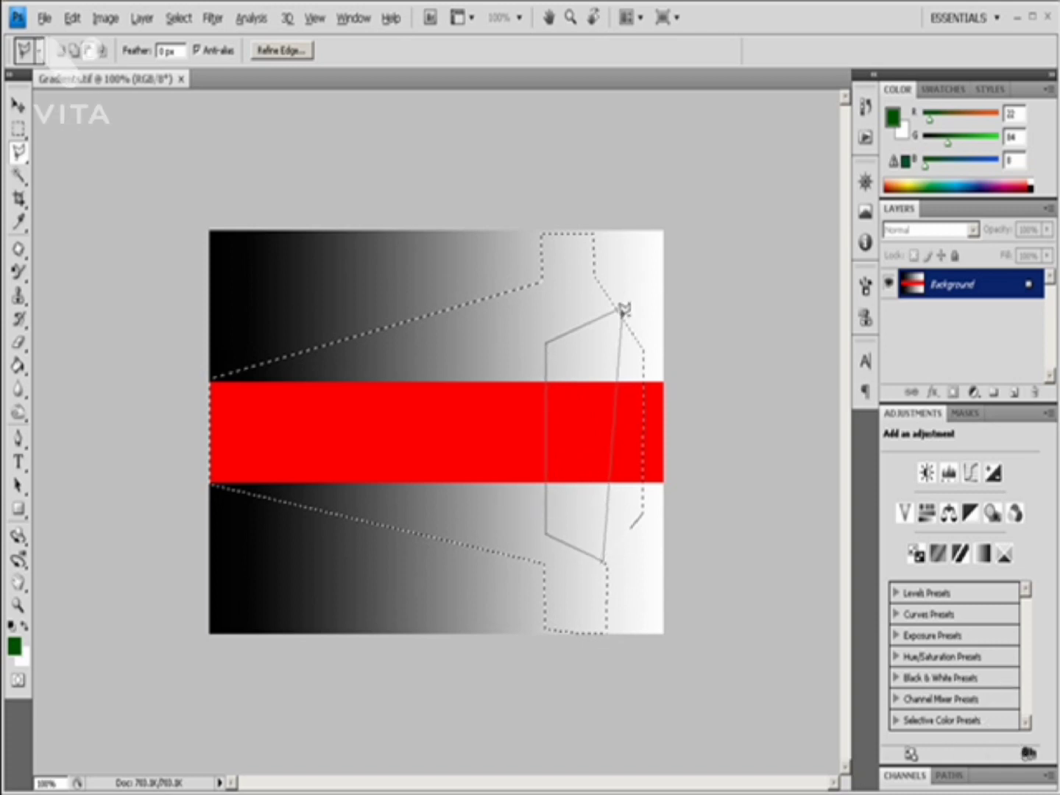
pyautogui.click(642, 510)
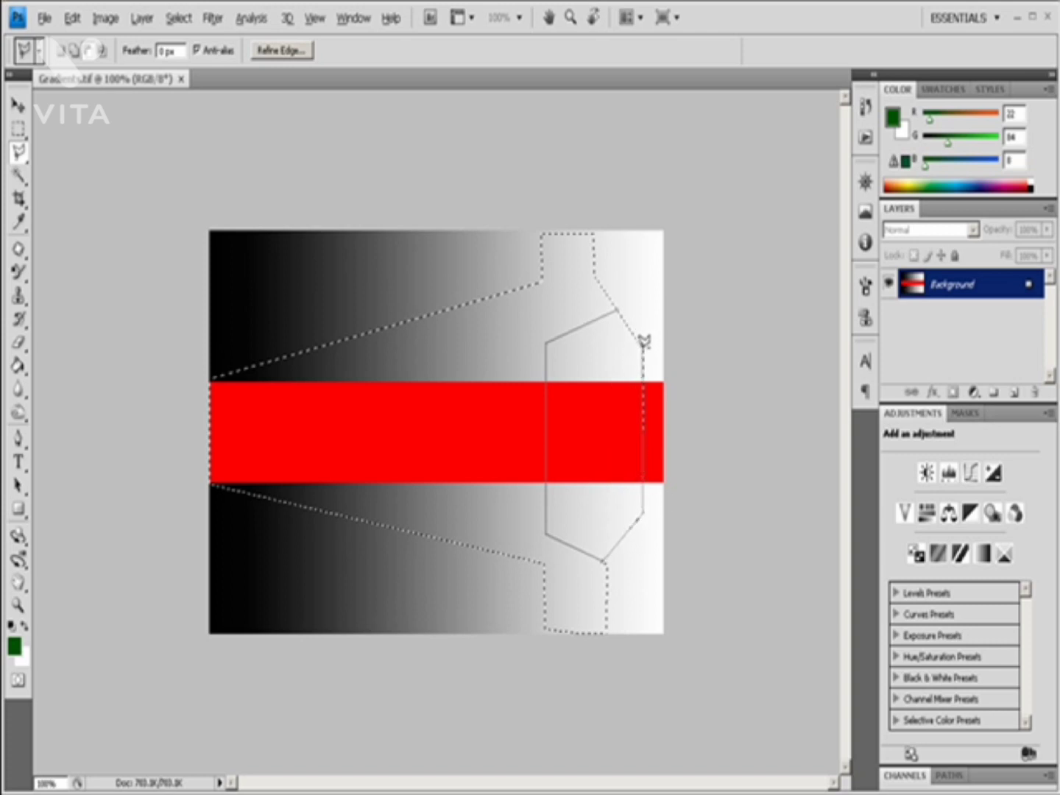
pyautogui.click(643, 349)
pyautogui.click(620, 303)
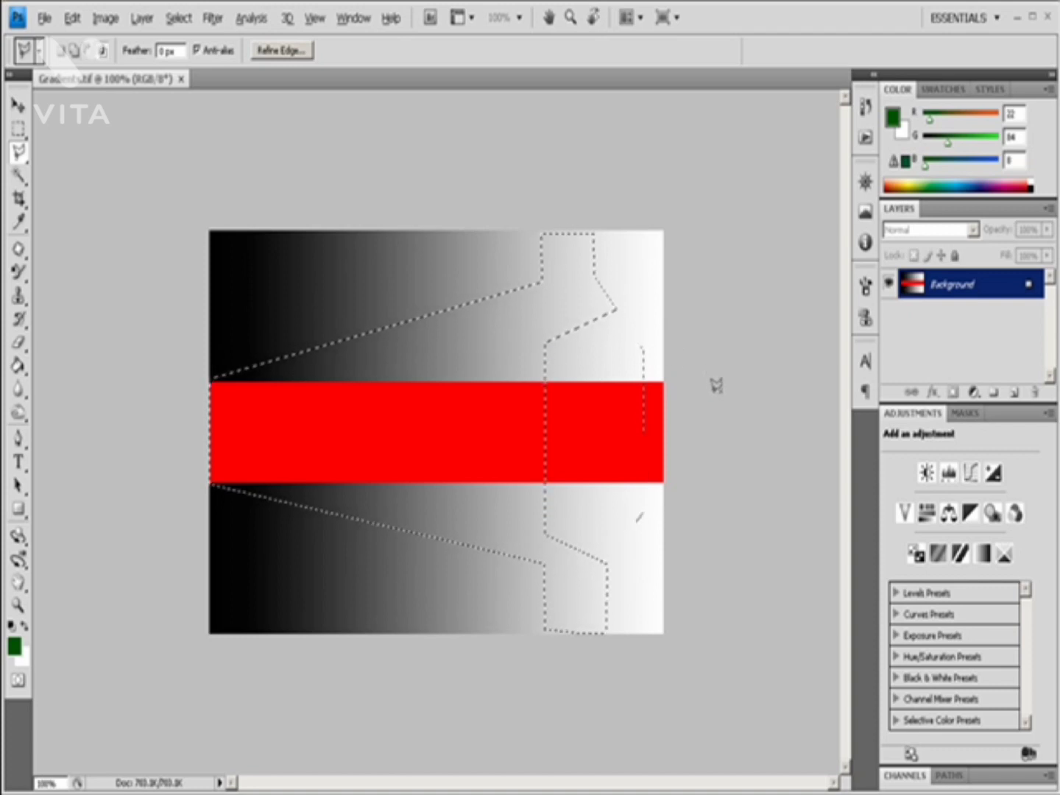
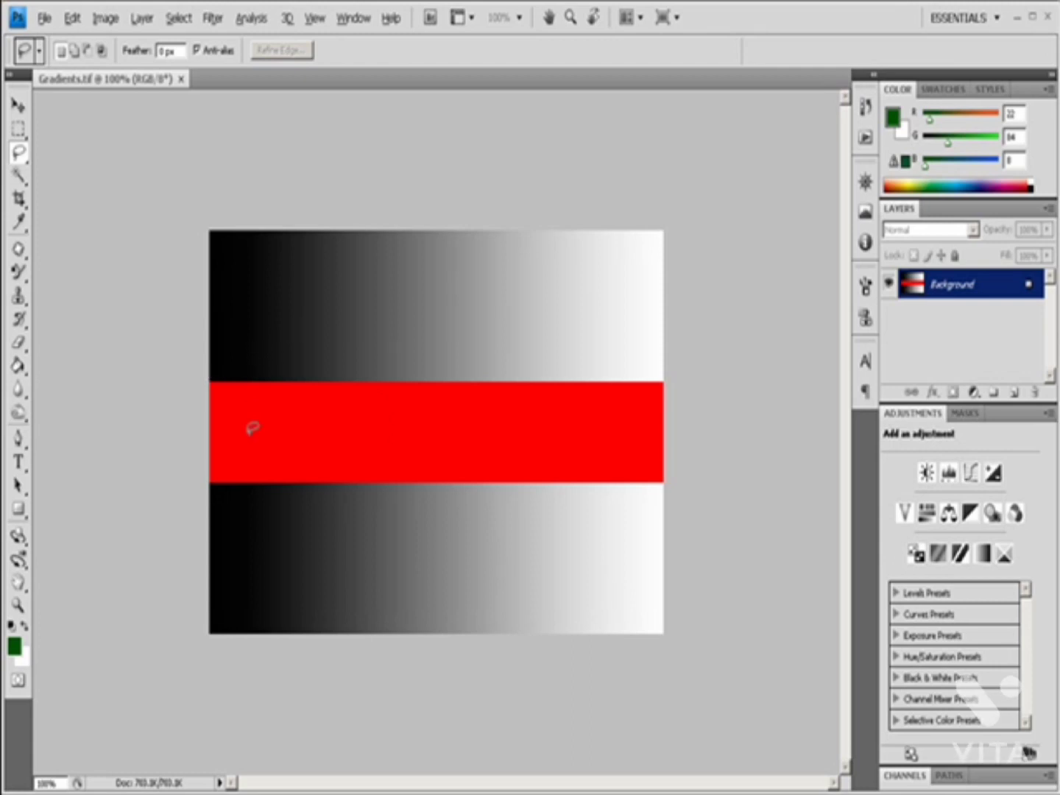
# Step: Draw an irregular freehand Lasso selection winding across the upper gradient, the red band and the lower gradient
pyautogui.moveTo(269, 314)
pyautogui.mouseDown()
pyautogui.moveTo(291, 268)
pyautogui.moveTo(334, 270)
pyautogui.moveTo(323, 304)
pyautogui.moveTo(335, 326)
pyautogui.moveTo(378, 320)
pyautogui.mouseUp()
pyautogui.moveTo(441, 278)
pyautogui.mouseDown()
pyautogui.moveTo(508, 270)
pyautogui.moveTo(563, 279)
pyautogui.moveTo(601, 295)
pyautogui.moveTo(626, 344)
pyautogui.moveTo(598, 376)
pyautogui.moveTo(500, 364)
pyautogui.moveTo(456, 485)
pyautogui.mouseUp()
pyautogui.moveTo(380, 495)
pyautogui.mouseDown()
pyautogui.moveTo(335, 417)
pyautogui.moveTo(290, 386)
pyautogui.moveTo(266, 315)
pyautogui.moveTo(284, 330)
pyautogui.mouseUp()
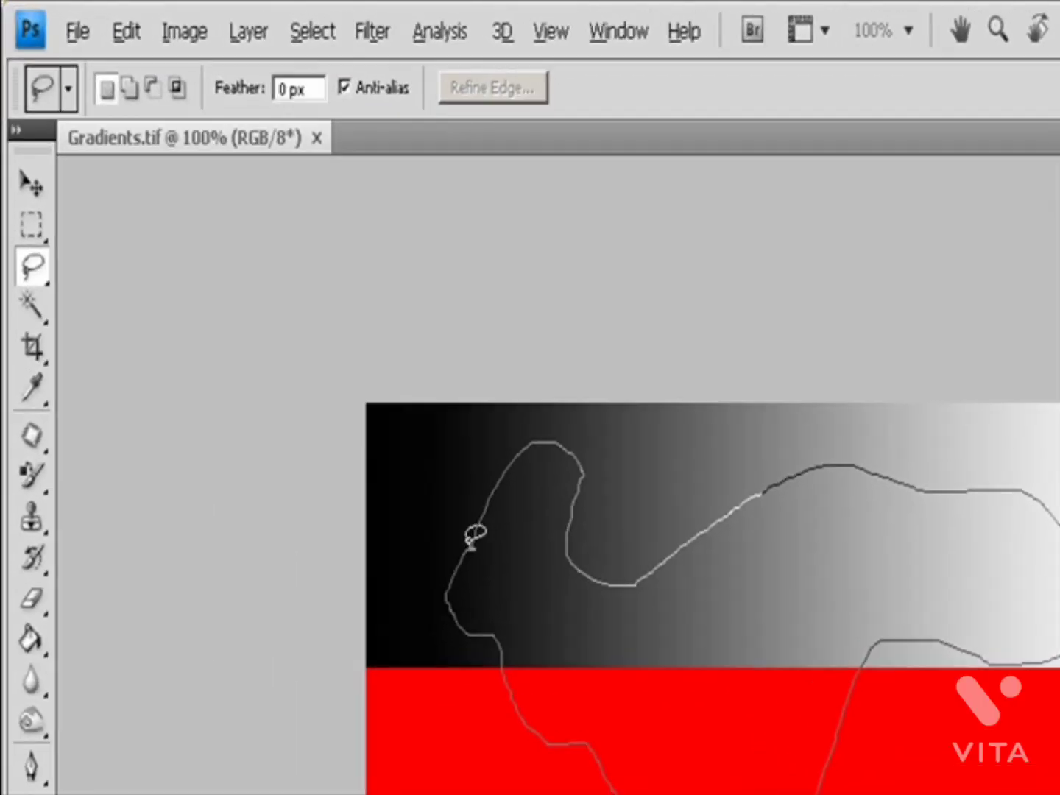
pyautogui.moveTo(471, 546); pyautogui.dragTo(473, 548)
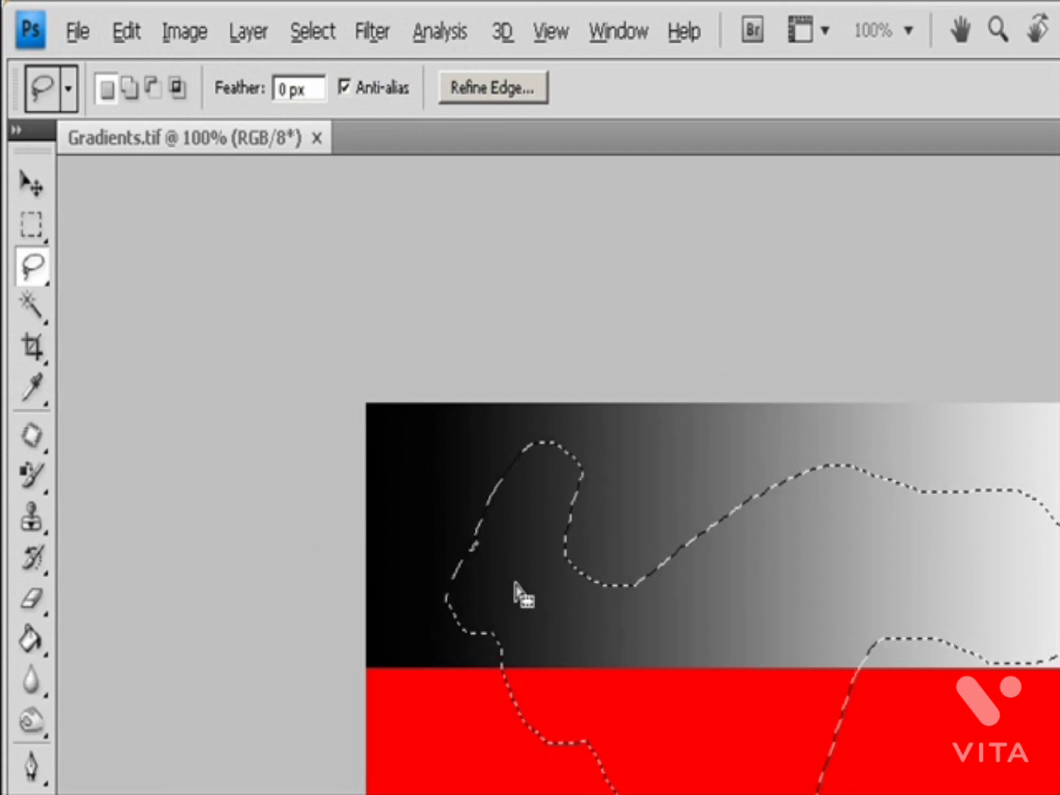
# Step: Cycle the Lasso's add, subtract and intersect selection modes, and undo the accidental deselection
pyautogui.click(152, 89)
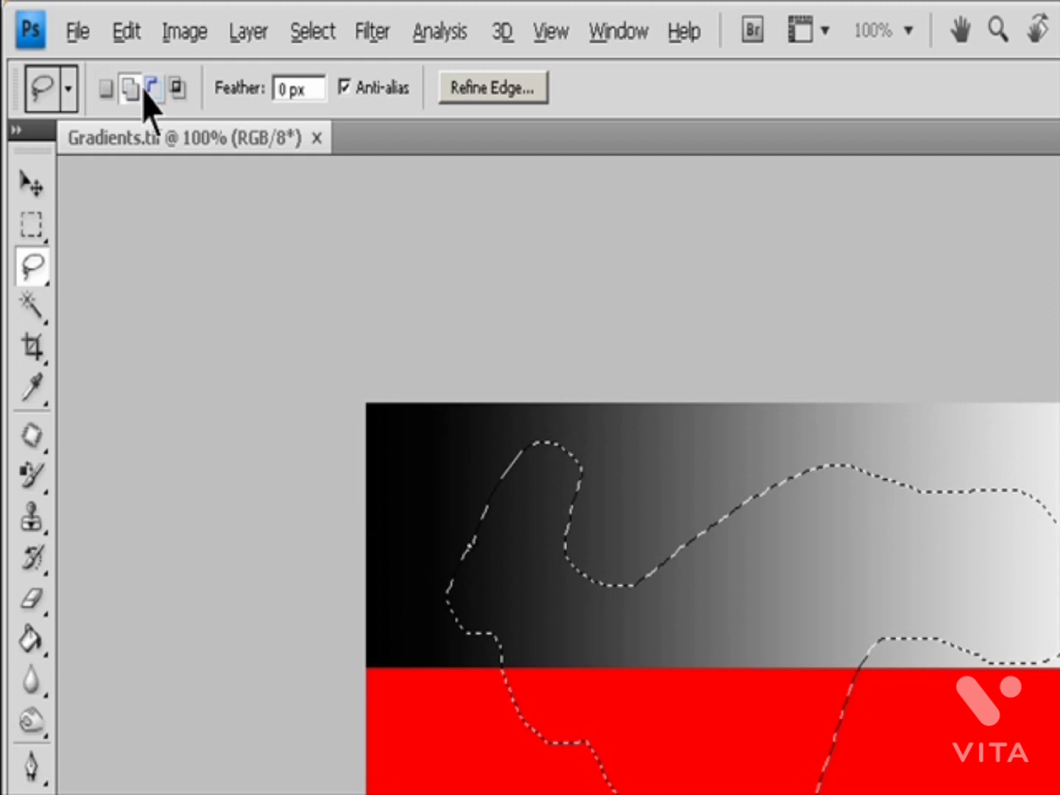
pyautogui.click(177, 89)
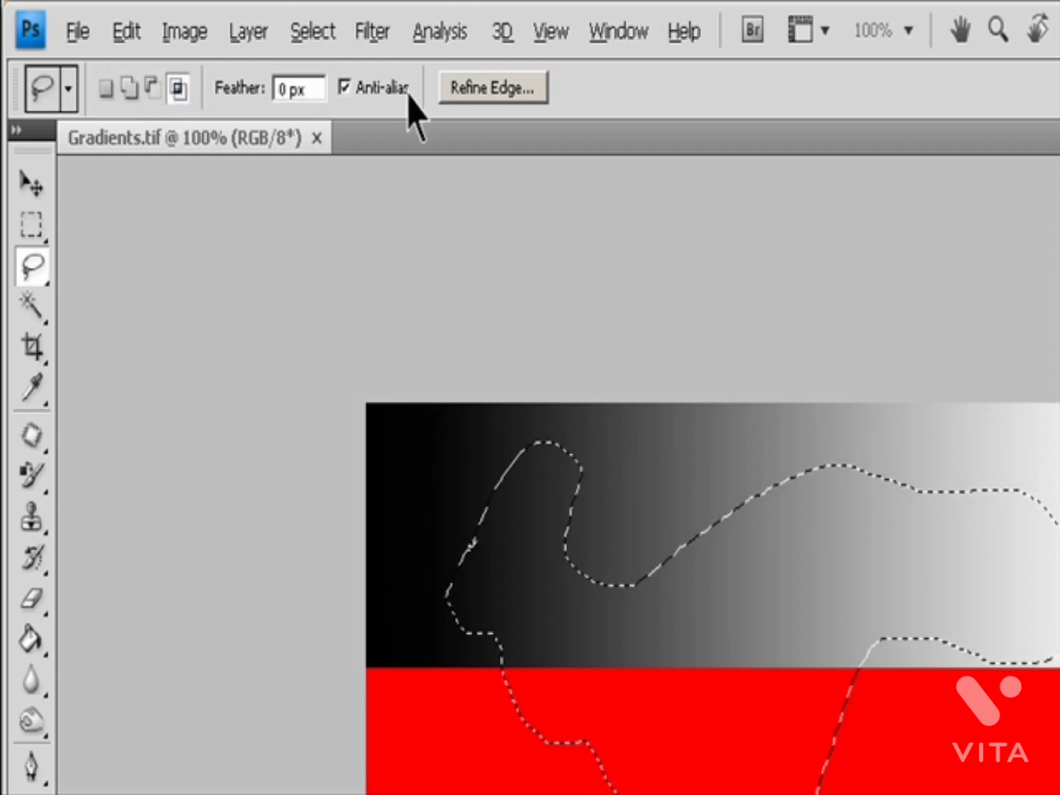
pyautogui.click(287, 407)
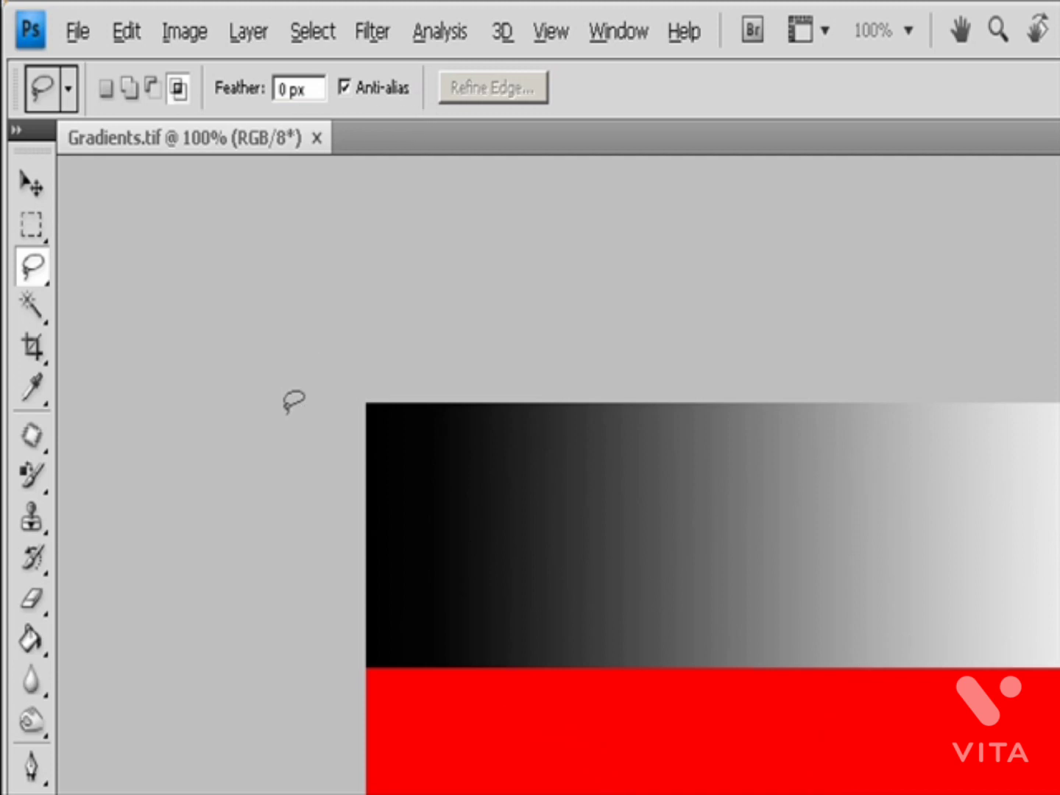
pyautogui.hotkey('ctrl', 'z')
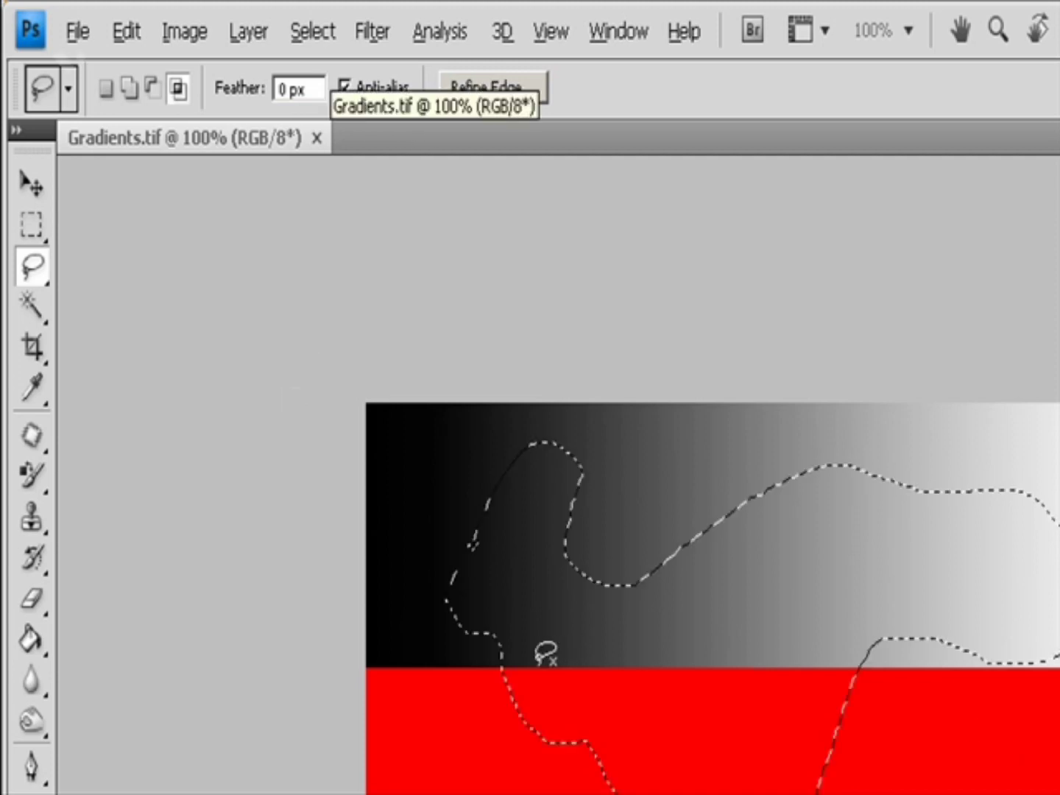
pyautogui.press('shift')
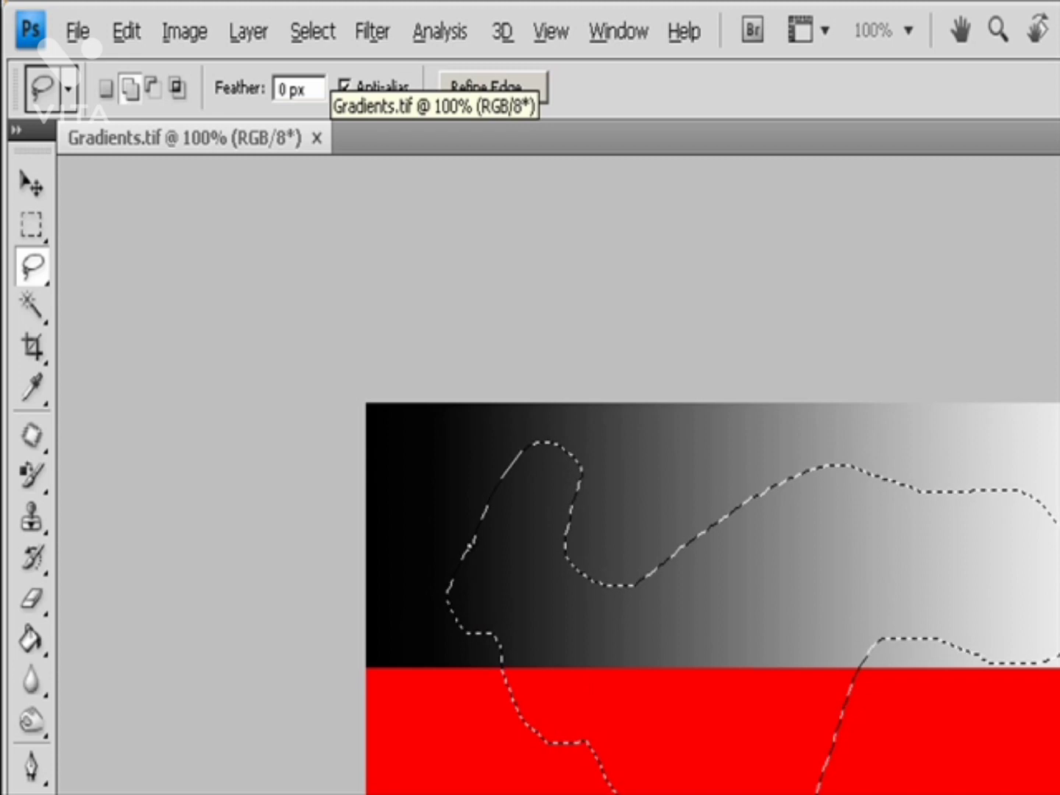
# Step: Subtract two freehand areas from the selection, one in the red band and one at its end over the light gradient
pyautogui.press('alt')
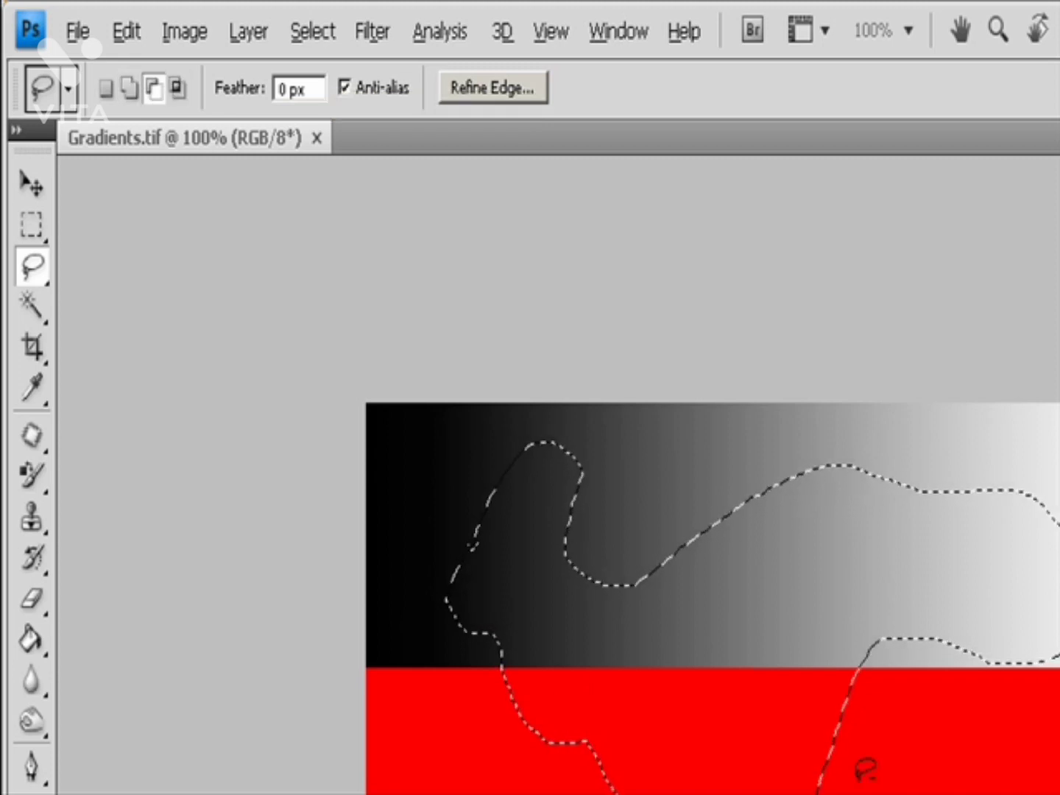
pyautogui.moveTo(820, 708); pyautogui.dragTo(729, 794)
pyautogui.moveTo(875, 774)
pyautogui.mouseDown()
pyautogui.moveTo(840, 693)
pyautogui.moveTo(840, 708)
pyautogui.mouseUp()
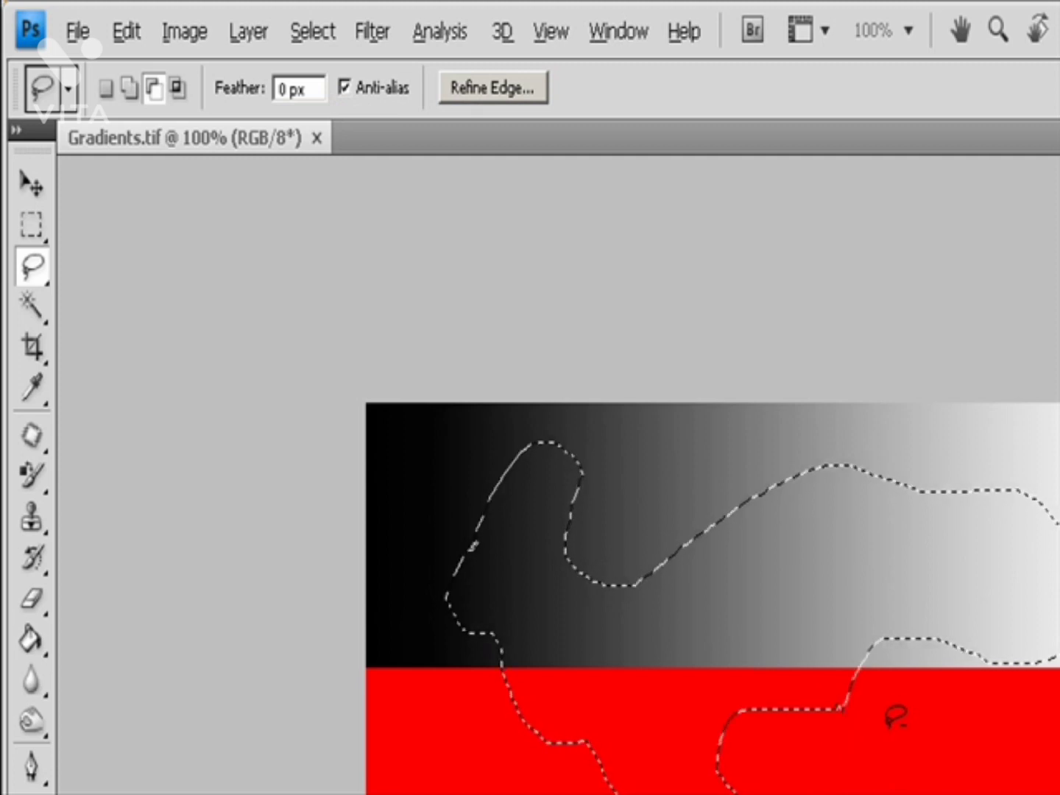
pyautogui.moveTo(995, 461)
pyautogui.mouseDown()
pyautogui.moveTo(929, 561)
pyautogui.moveTo(1059, 688)
pyautogui.mouseUp()
pyautogui.moveTo(1054, 461)
pyautogui.mouseDown()
pyautogui.moveTo(1005, 444)
pyautogui.moveTo(995, 460)
pyautogui.mouseUp()
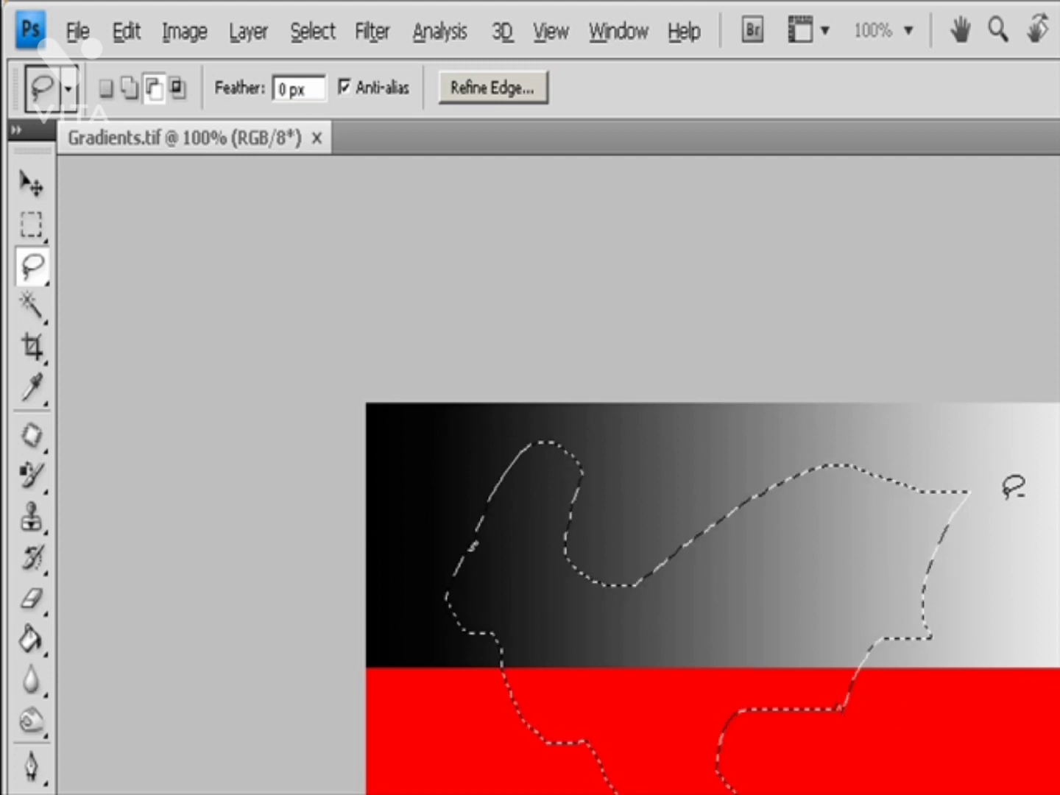
# Step: Try intersecting the selection with a freehand shape over the upper gradient, and undo it
pyautogui.hotkey('shift', 'alt')
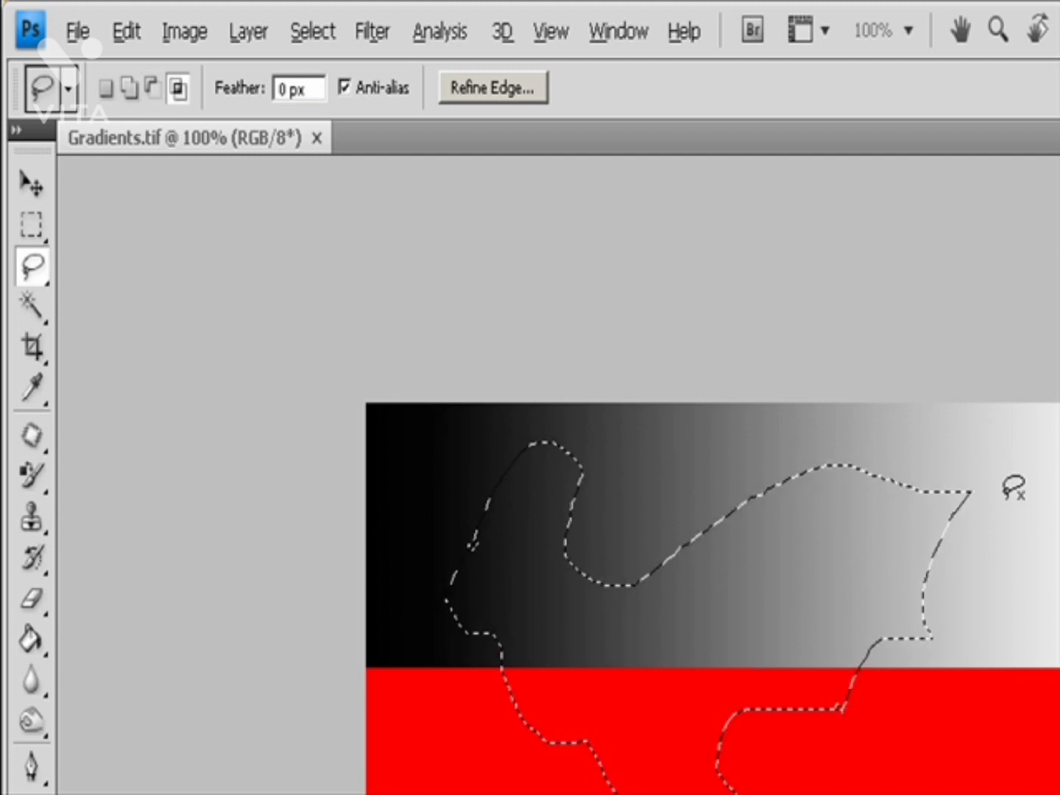
pyautogui.moveTo(915, 457)
pyautogui.mouseDown()
pyautogui.moveTo(1004, 688)
pyautogui.moveTo(986, 793)
pyautogui.mouseUp()
pyautogui.moveTo(877, 636); pyautogui.dragTo(911, 638)
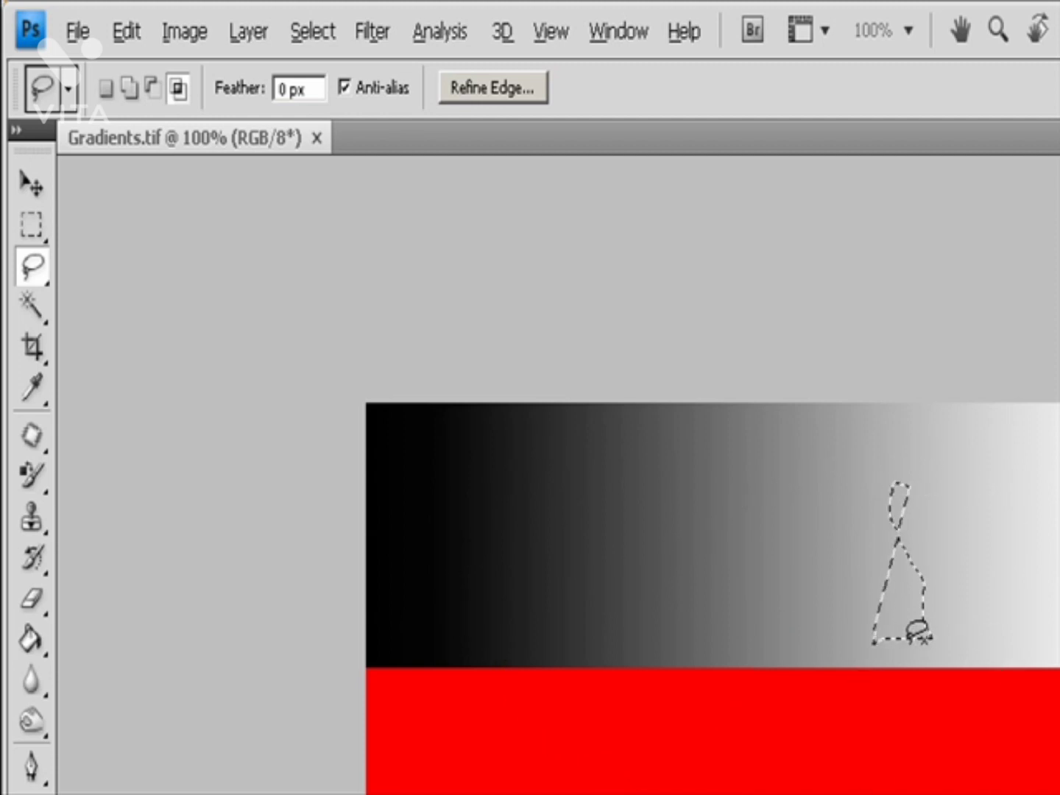
pyautogui.hotkey('ctrl', 'z')
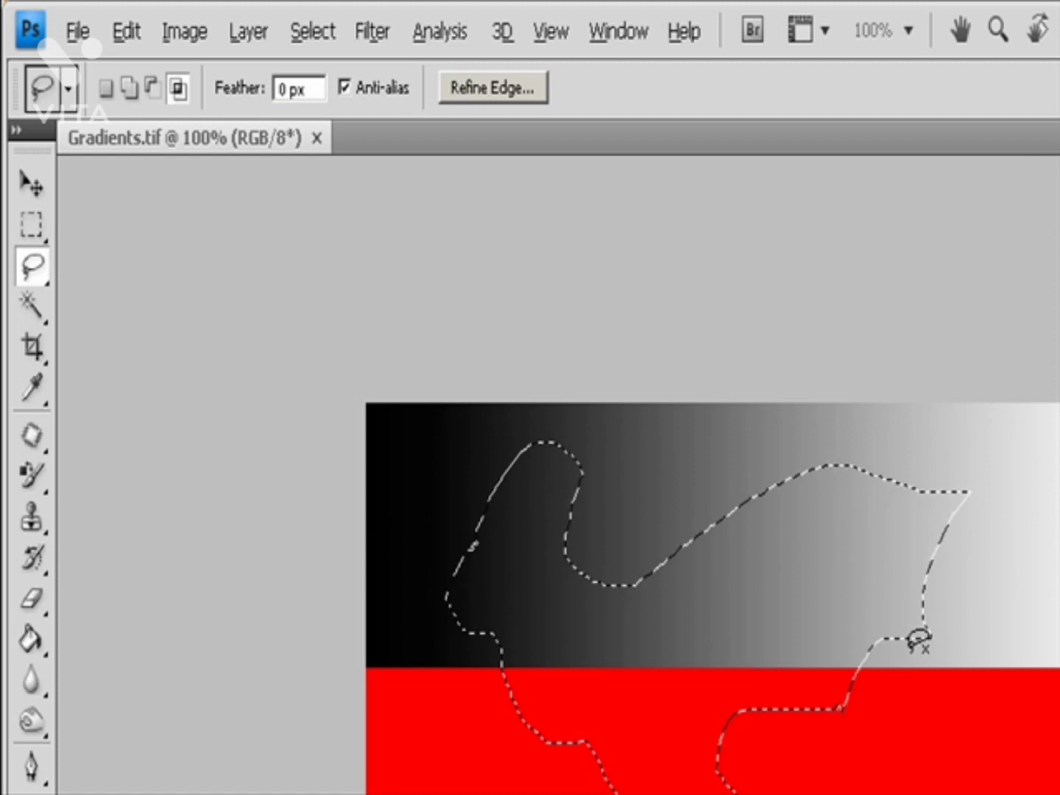
# Step: Clear the freehand selection's contents to the white background colour and deselect
pyautogui.press('Delete')
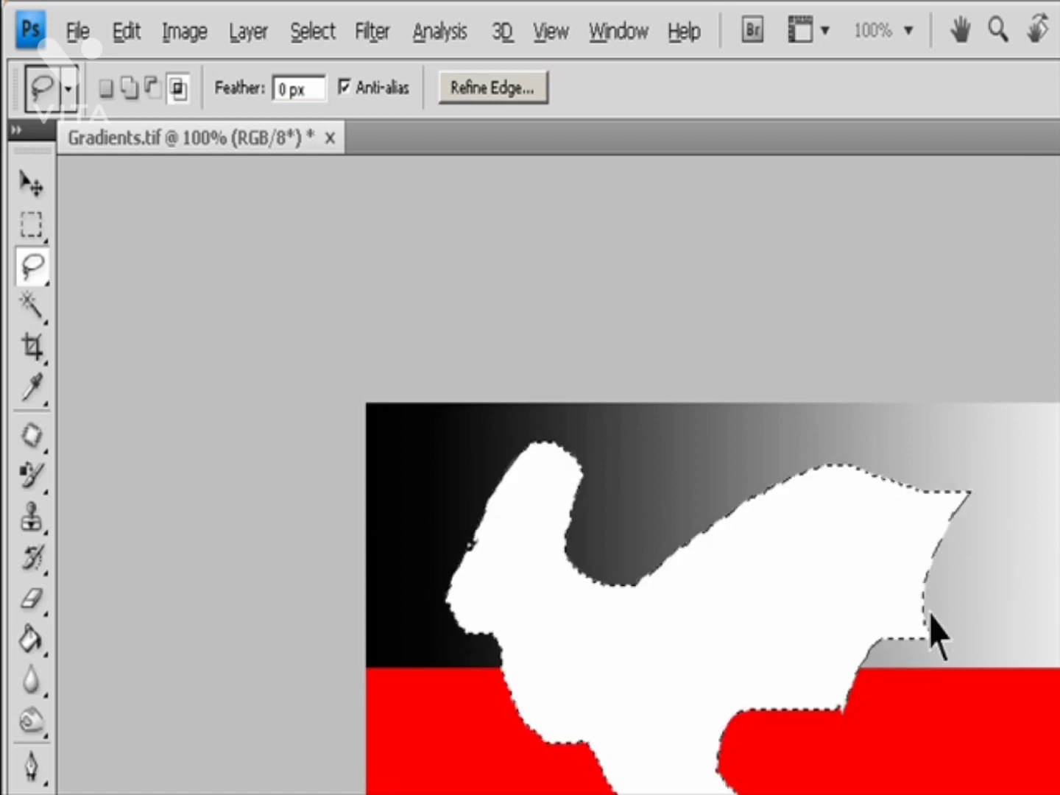
pyautogui.hotkey('ctrl', 'd')
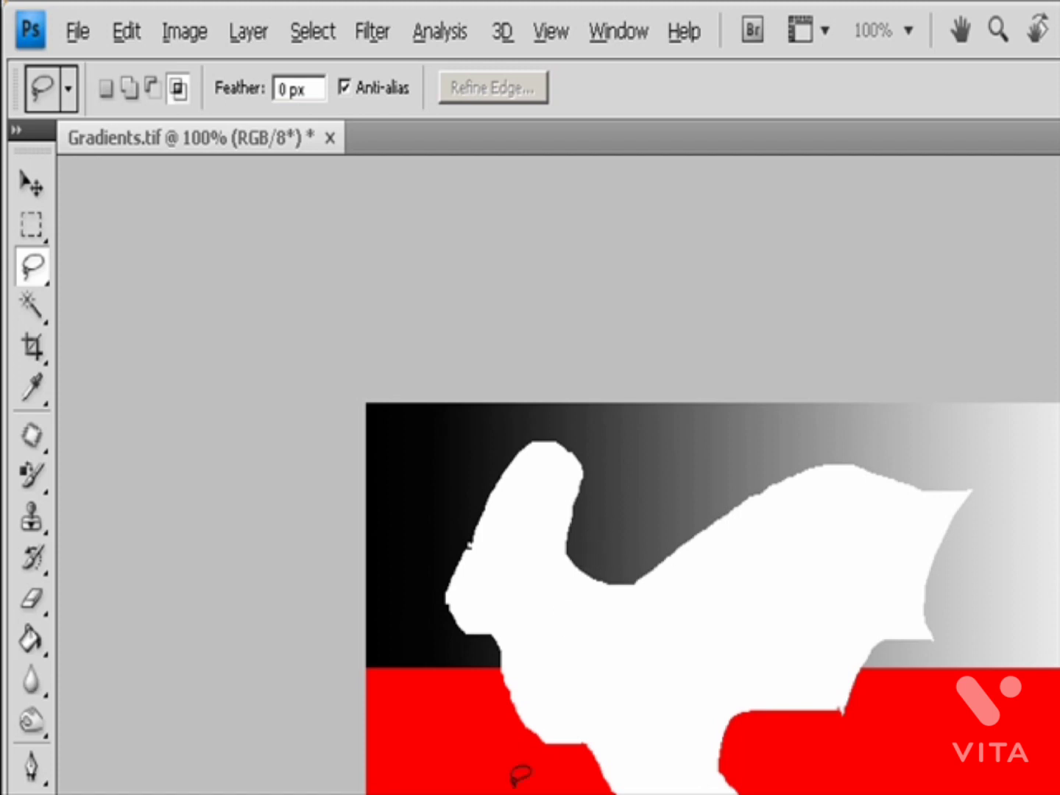
# Step: Lasso an area beside the white shape, feather it 7.9 px with Refine Edge, clear its contents, and deselect
pyautogui.moveTo(493, 763)
pyautogui.mouseDown()
pyautogui.moveTo(455, 794)
pyautogui.moveTo(509, 752)
pyautogui.moveTo(492, 752)
pyautogui.mouseUp()
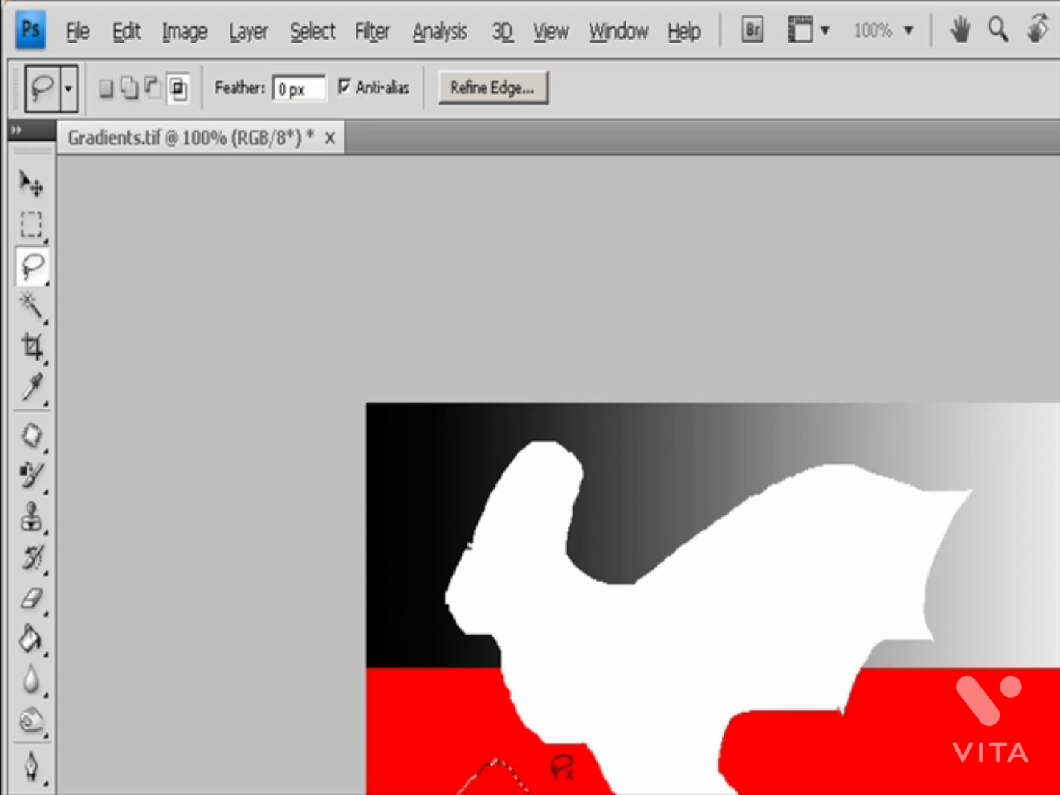
pyautogui.click(493, 90)
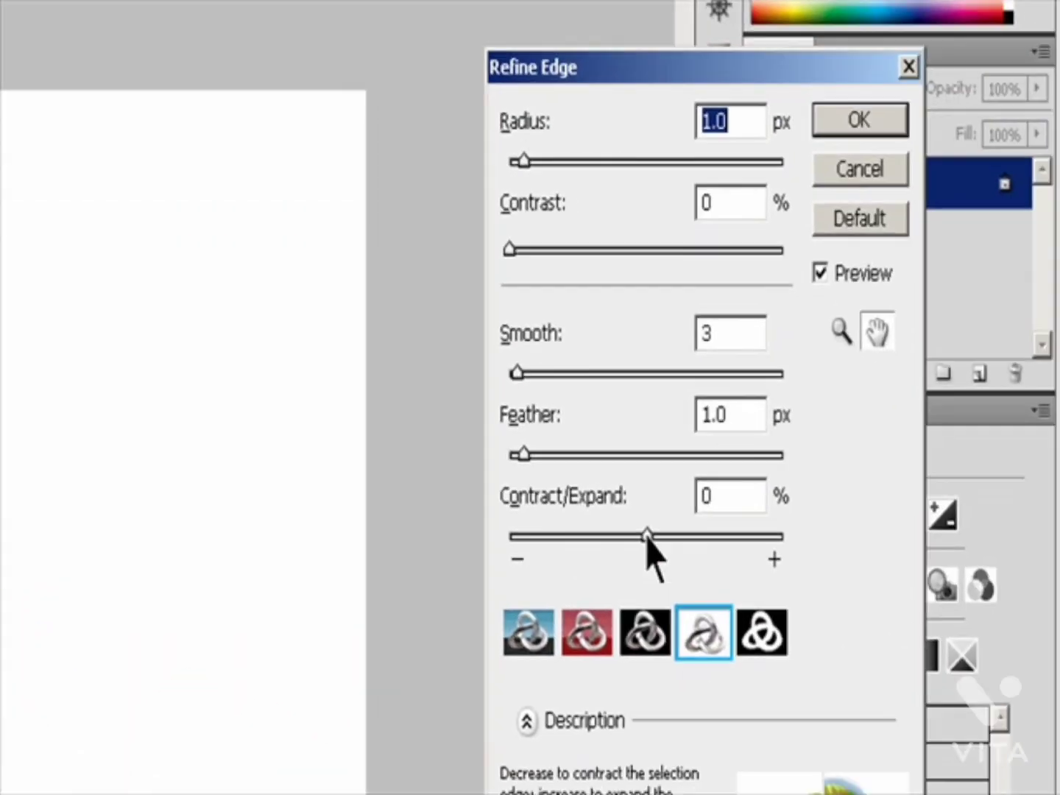
pyautogui.moveTo(523, 455); pyautogui.dragTo(605, 457)
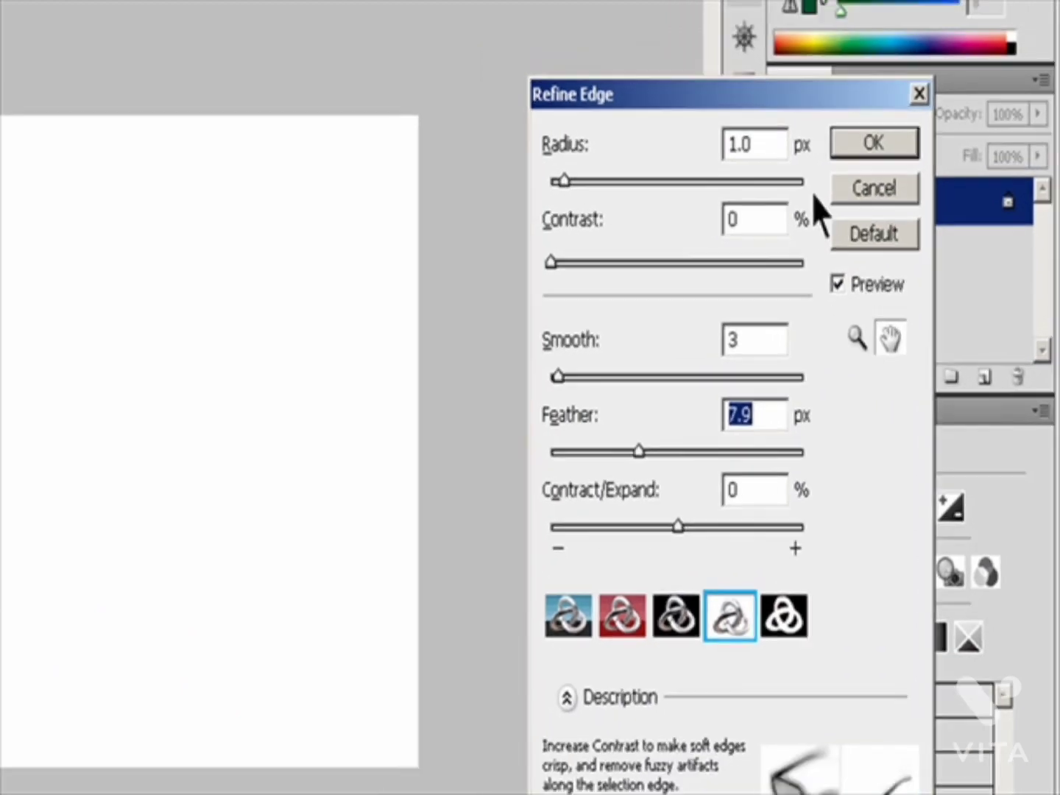
pyautogui.click(857, 123)
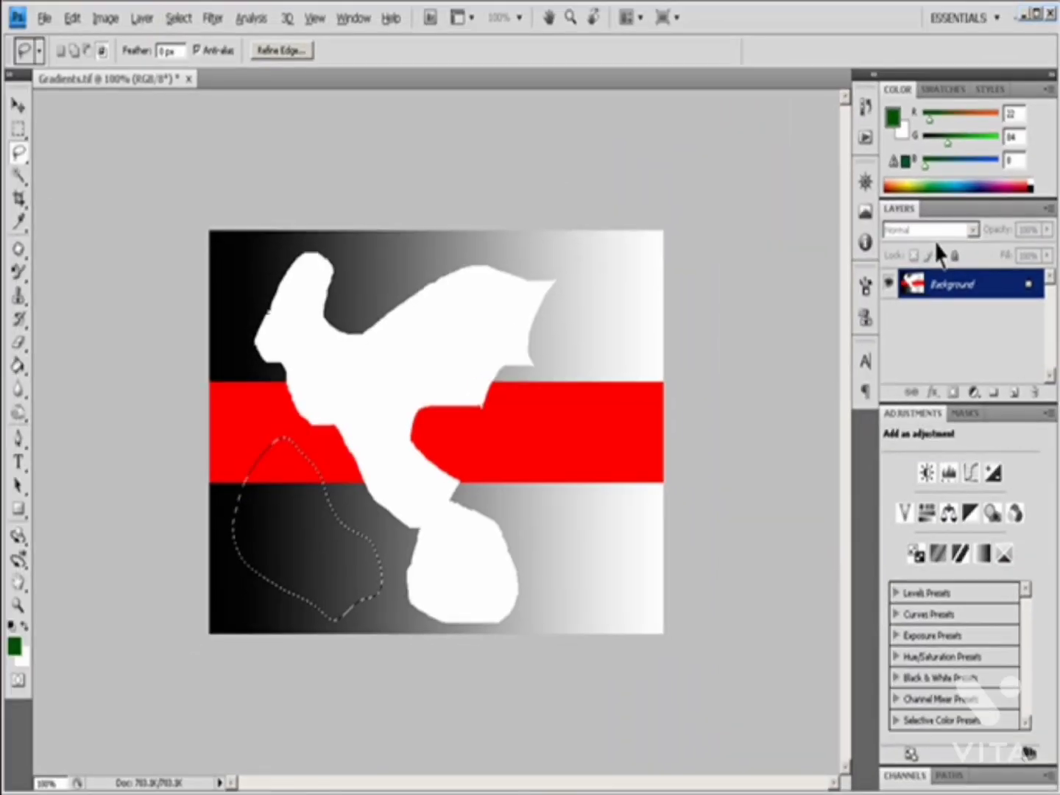
pyautogui.press('Delete')
pyautogui.hotkey('ctrl', 'd')
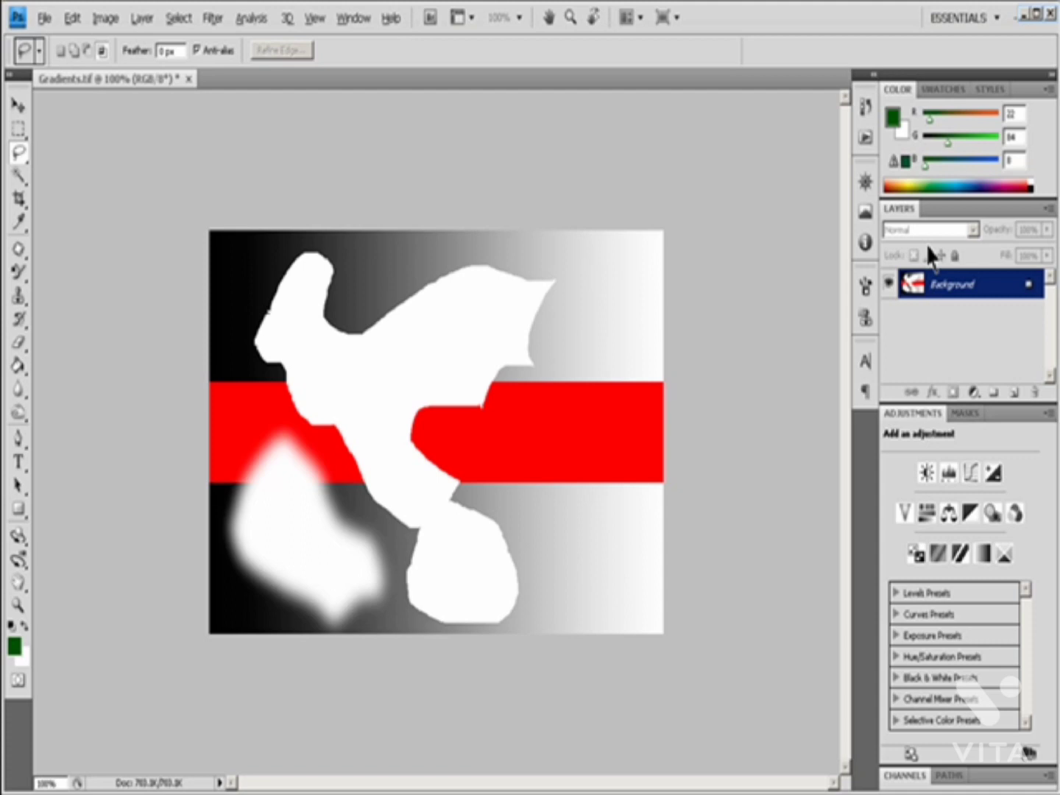
# Step: Step back through the history to undo the feathered clearing and the selection behind it
pyautogui.hotkey('ctrl', 'alt', 'z')
pyautogui.hotkey('ctrl', 'alt', 'z')
pyautogui.hotkey('ctrl', 'alt', 'z')
pyautogui.hotkey('ctrl', 'alt', 'z')
pyautogui.hotkey('ctrl', 'alt', 'z')
pyautogui.hotkey('ctrl', 'alt', 'z')
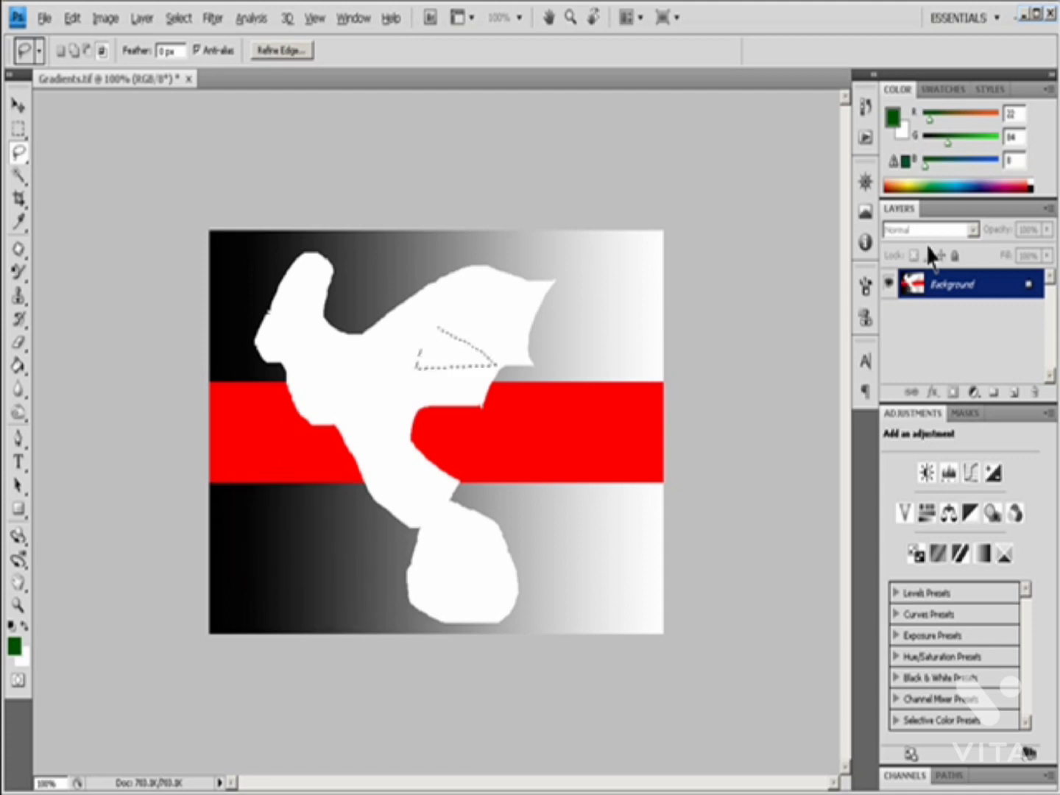
pyautogui.hotkey('ctrl', 'shift', 'z')
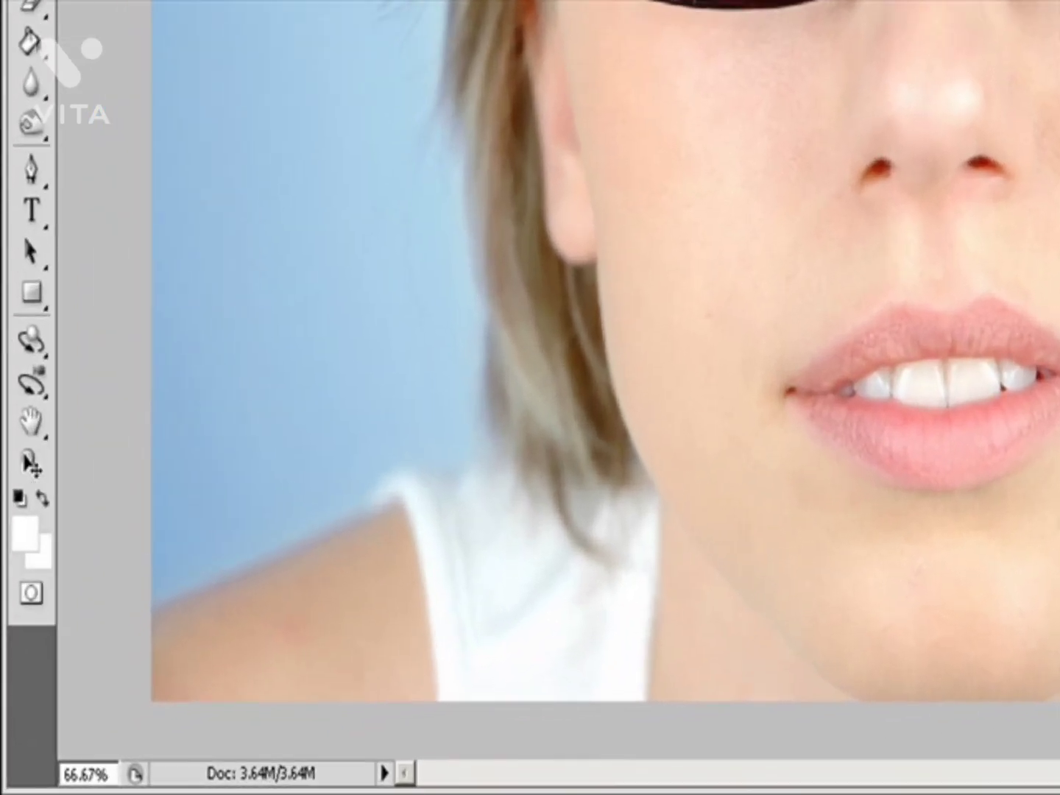
# Step: Zoom in twice below the glasses' hinge in the Cool specs photo, and zoom back out to 66.7%
pyautogui.click(30, 465)
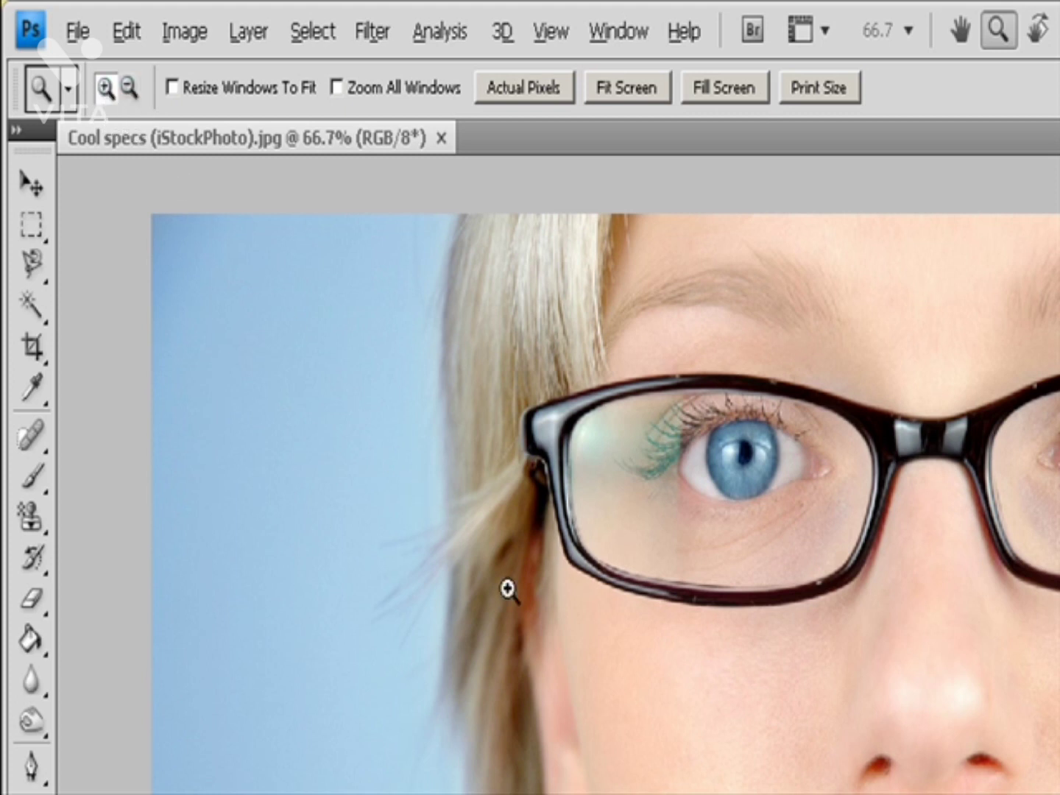
pyautogui.click(547, 605)
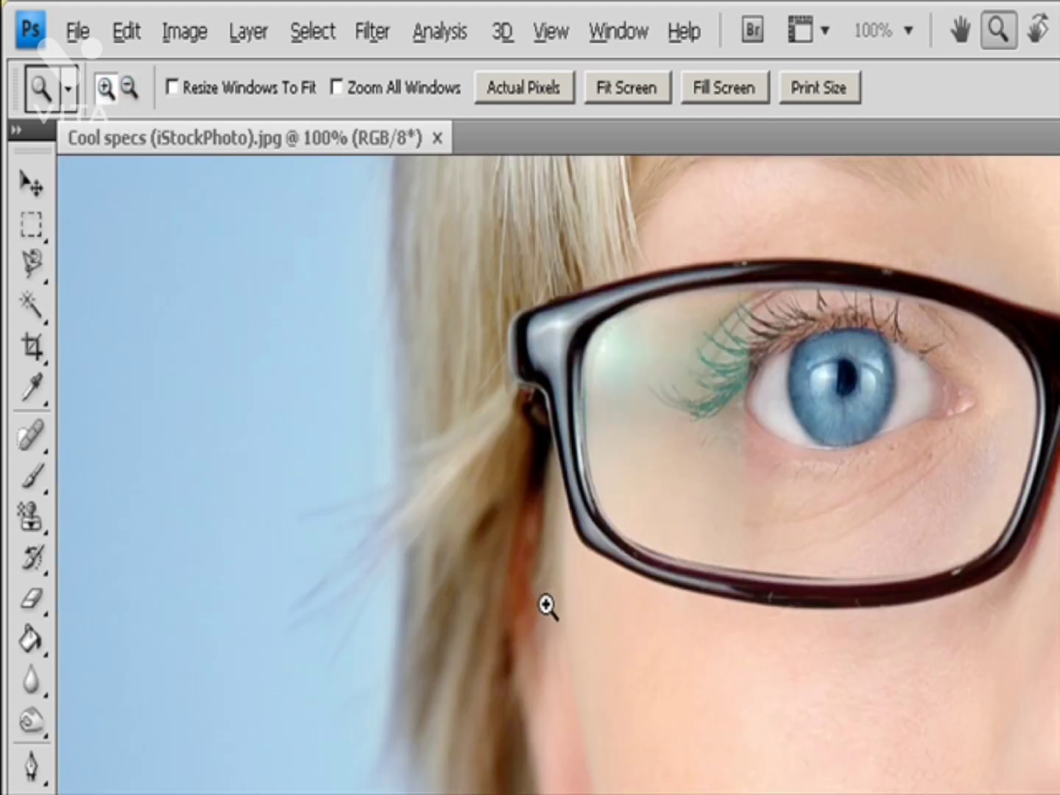
pyautogui.click(546, 605)
pyautogui.click(130, 87)
pyautogui.click(654, 603)
pyautogui.click(655, 603)
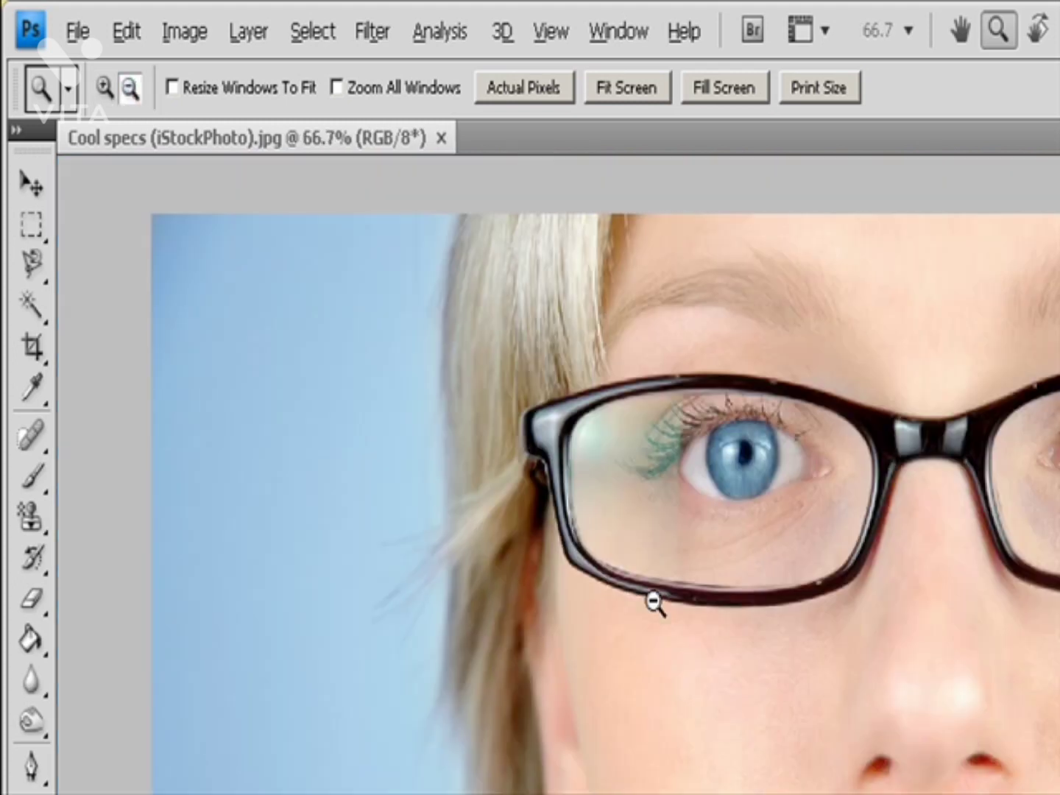
# Step: Zoom in on the blue eye behind the first lens to 200%, and zoom back out to 66.7%
pyautogui.press('v')
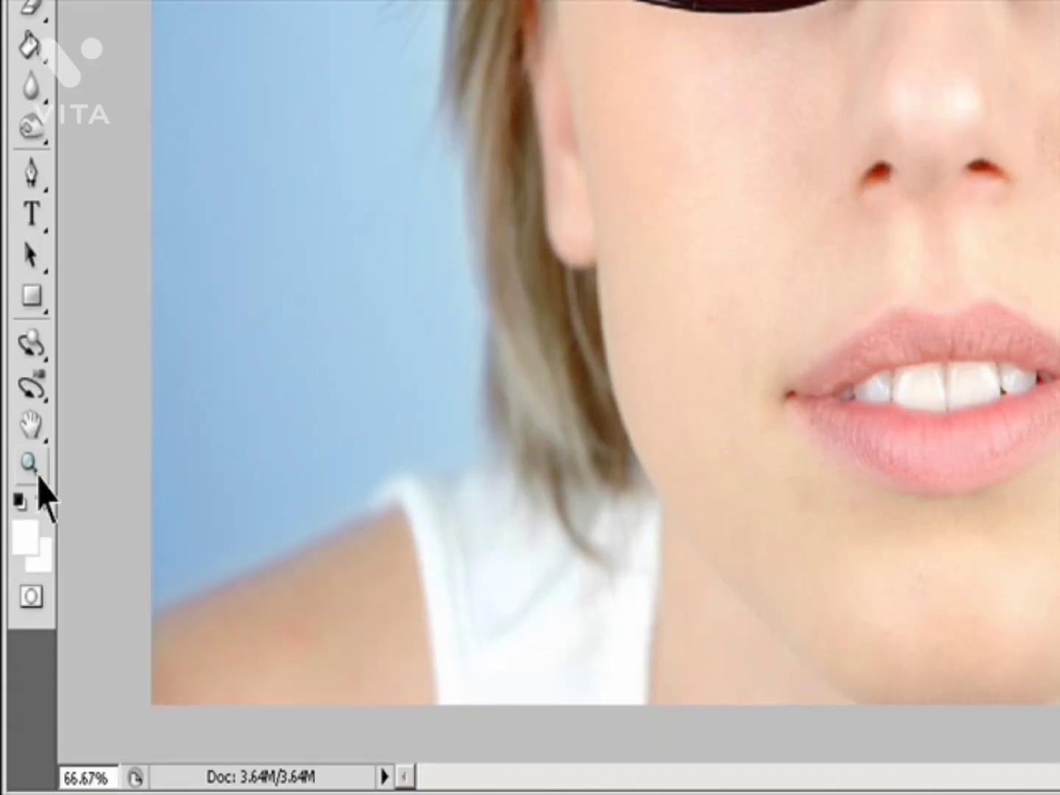
pyautogui.click(33, 467)
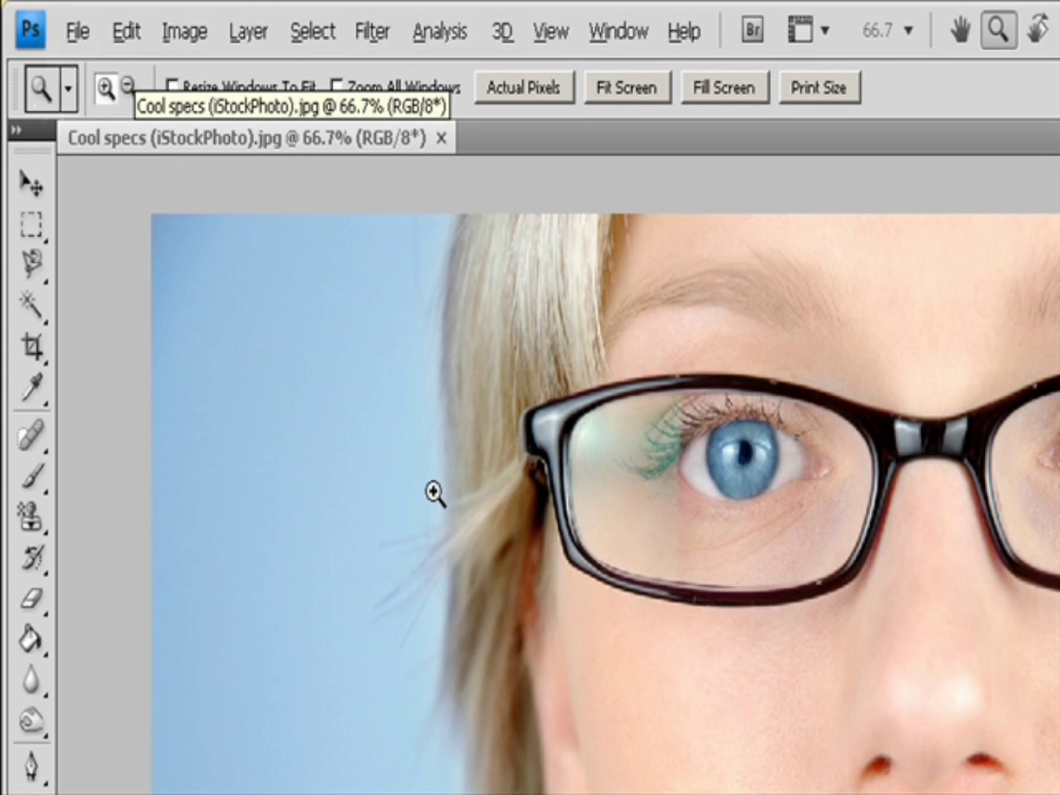
pyautogui.click(748, 475)
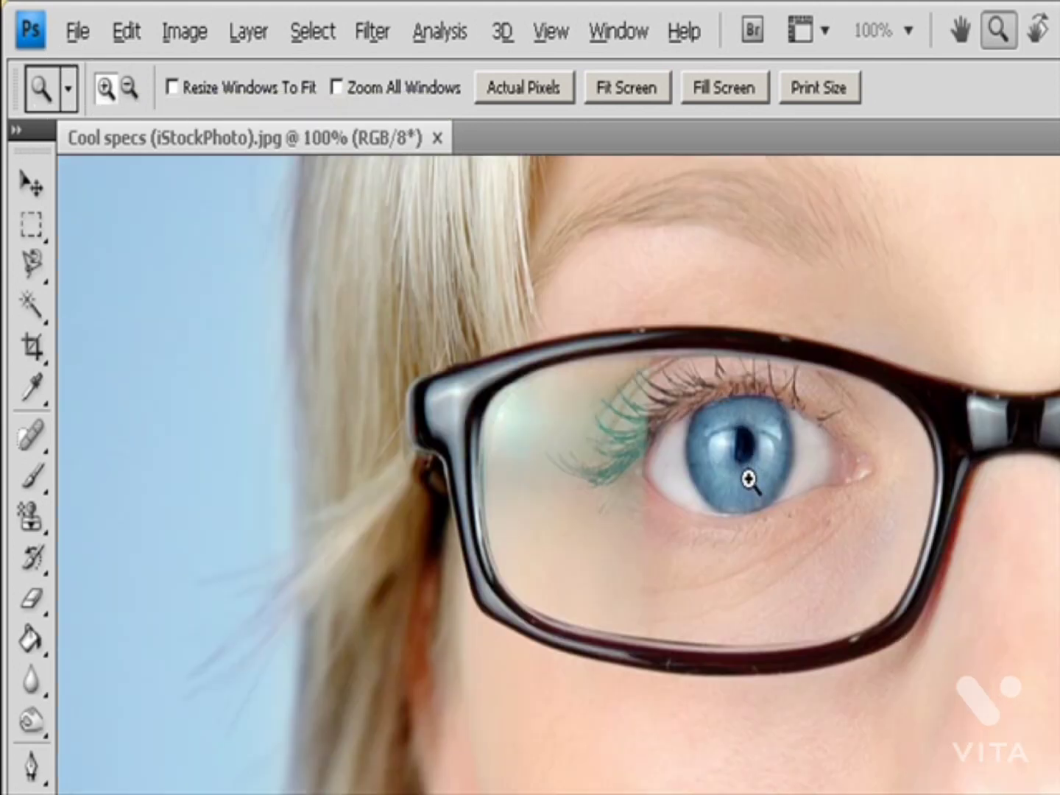
pyautogui.click(748, 478)
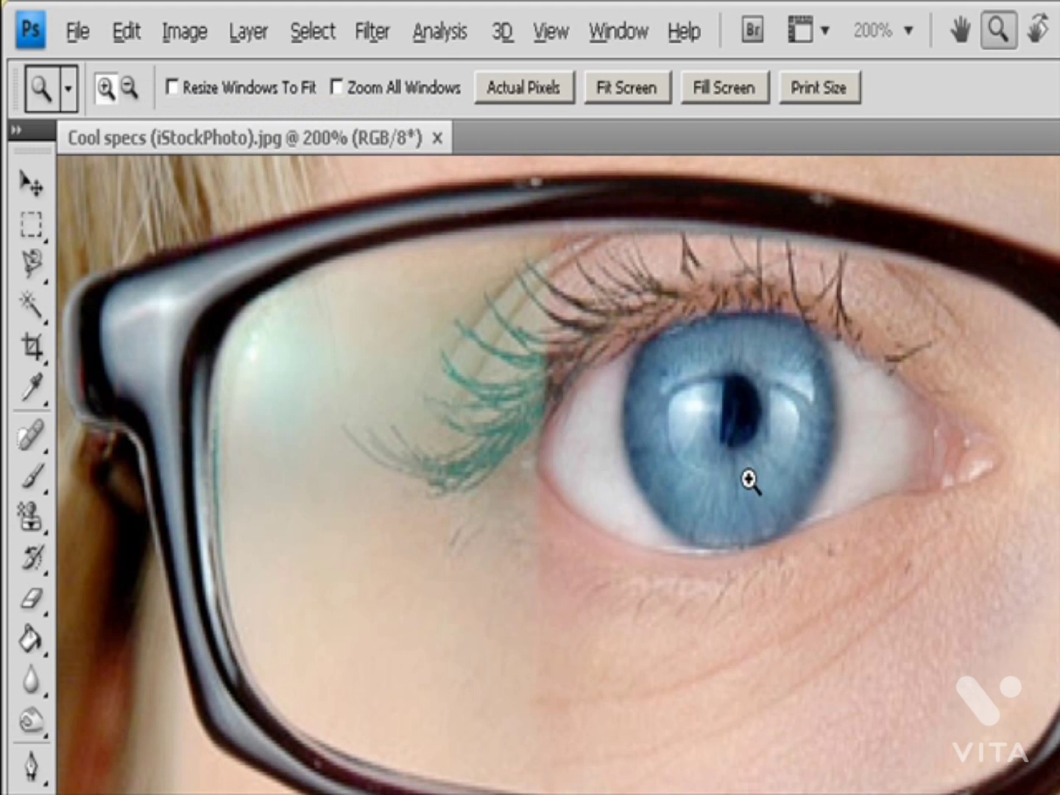
pyautogui.press('alt')
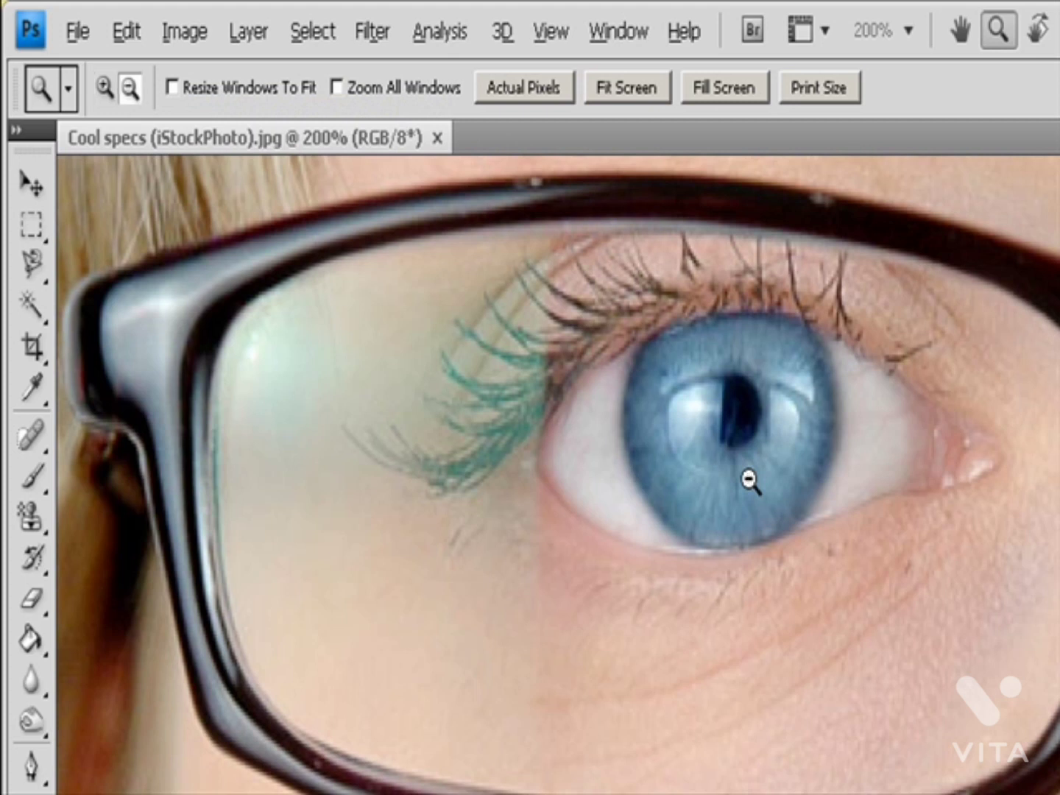
pyautogui.keyDown('alt'); pyautogui.click(749, 481); pyautogui.keyUp('alt')
pyautogui.keyDown('alt'); pyautogui.click(748, 479); pyautogui.keyUp('alt')
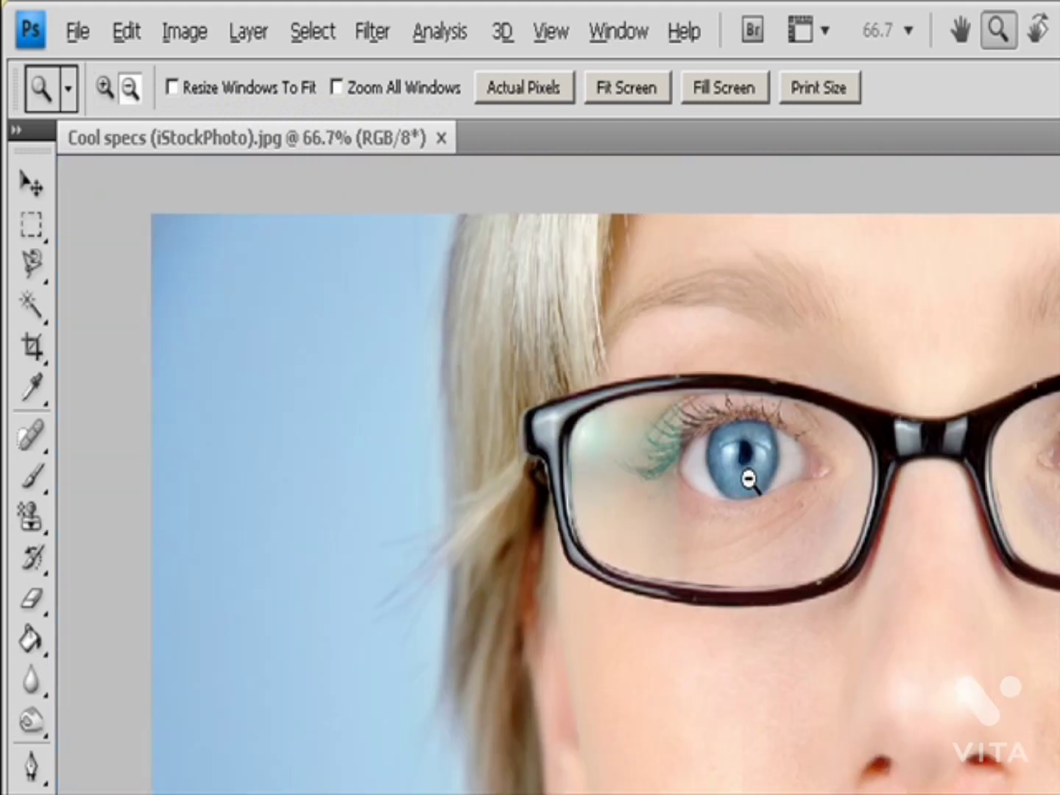
# Step: Zoom gradually in and out around the corner of the mouth, finishing at 80.7%
pyautogui.press('v')
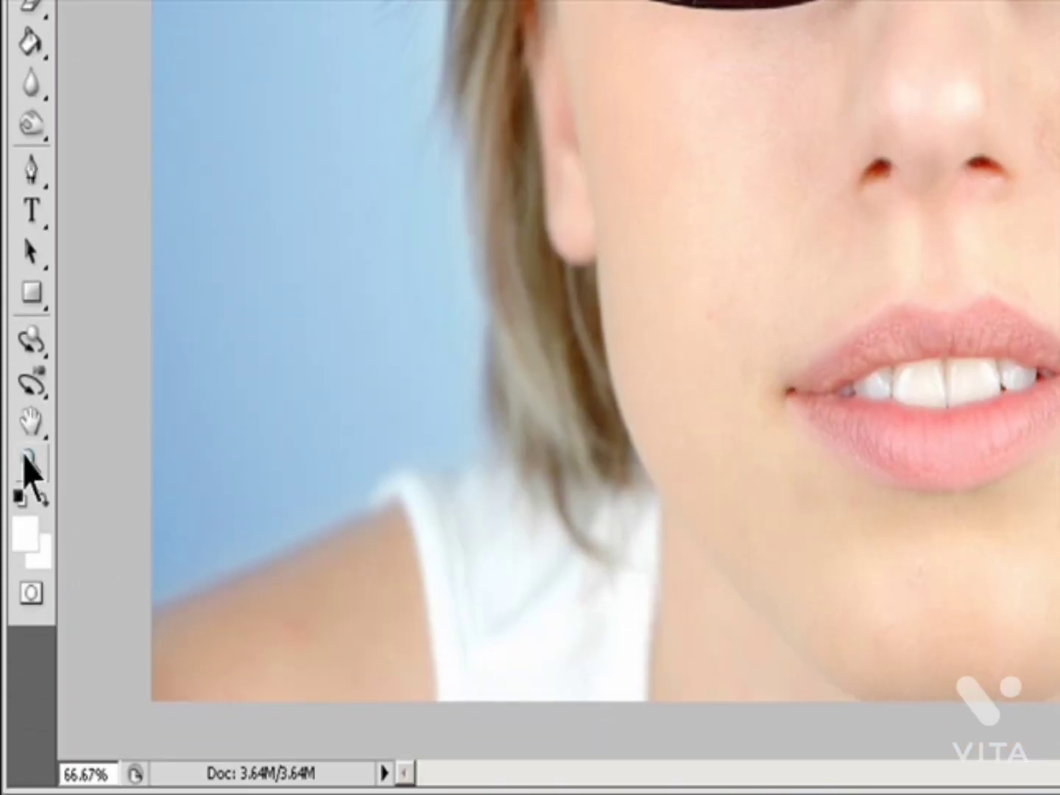
pyautogui.click(34, 457)
pyautogui.scroll(2, 815, 344)
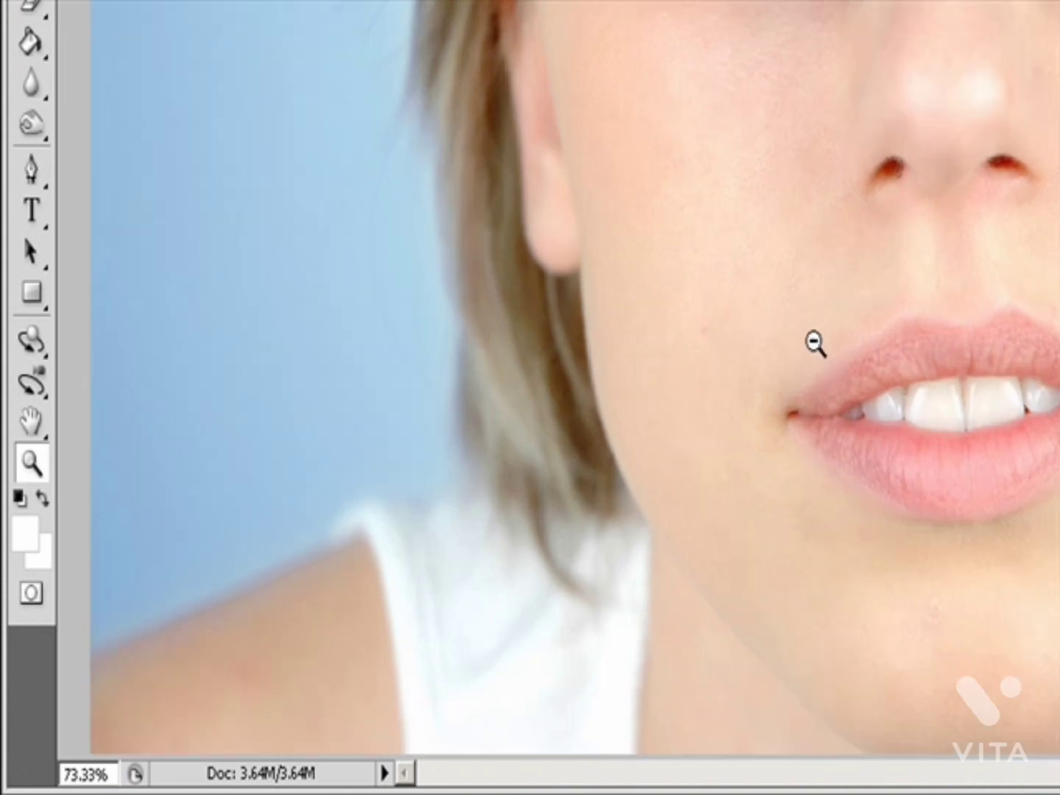
pyautogui.scroll(1, 815, 344)
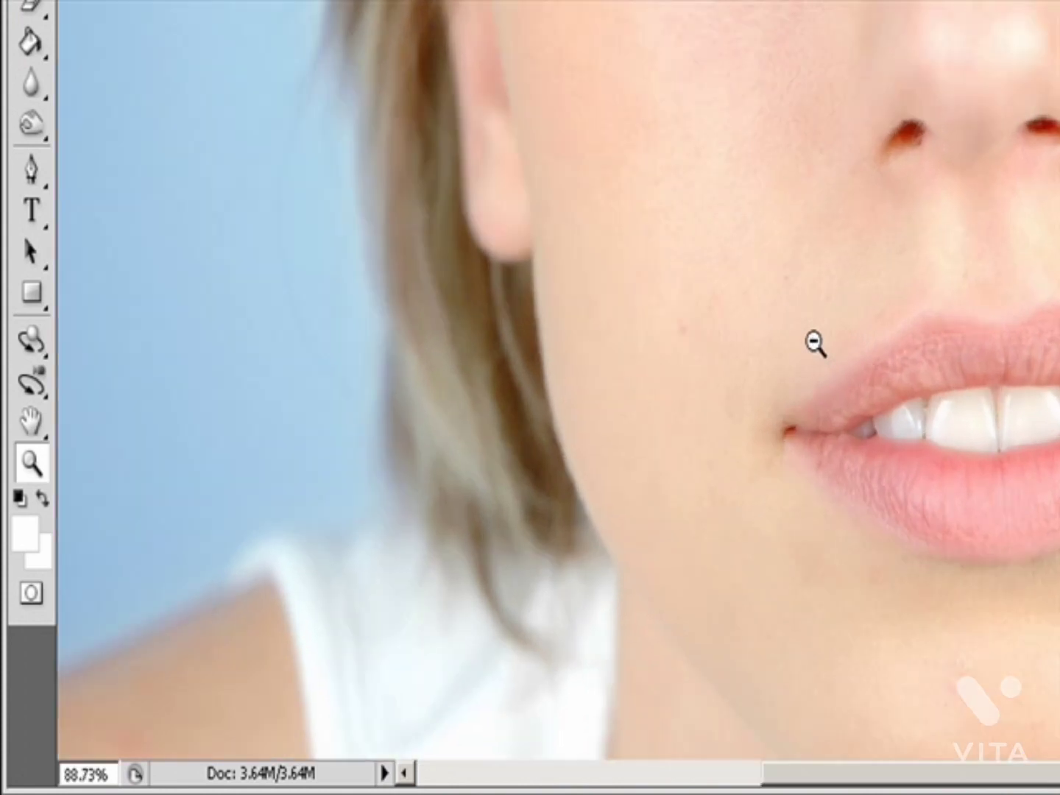
pyautogui.scroll(2, 815, 344)
pyautogui.scroll(-3, 814, 344)
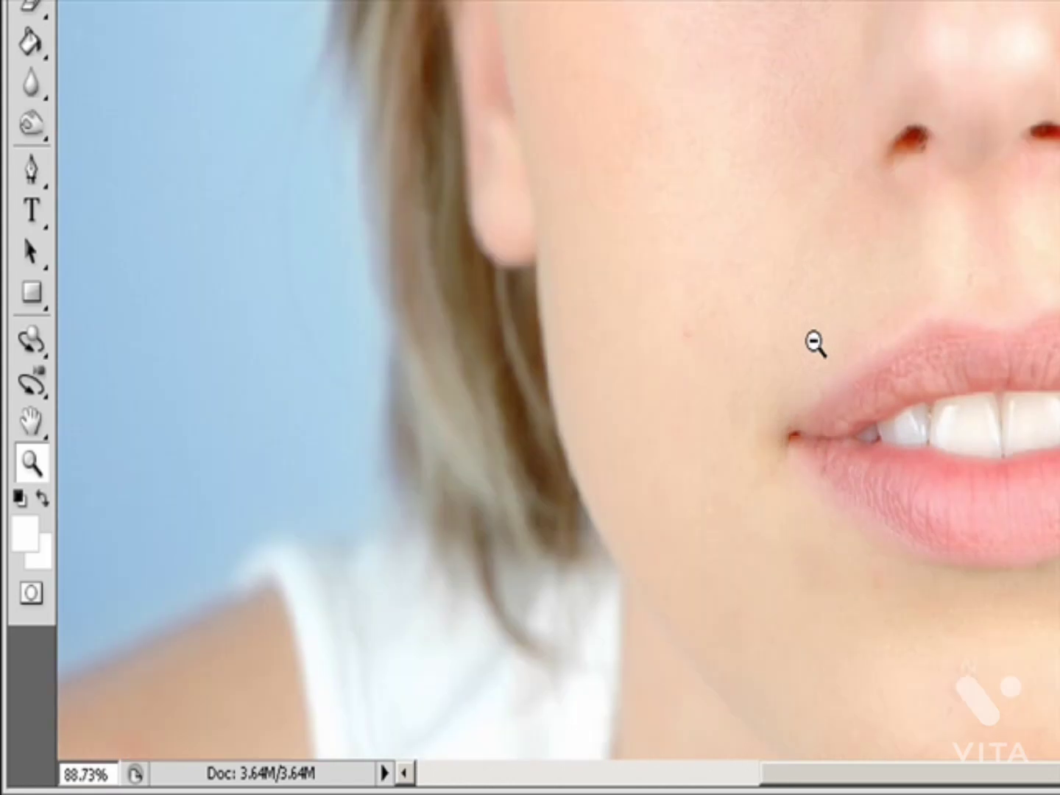
pyautogui.scroll(-1, 815, 344)
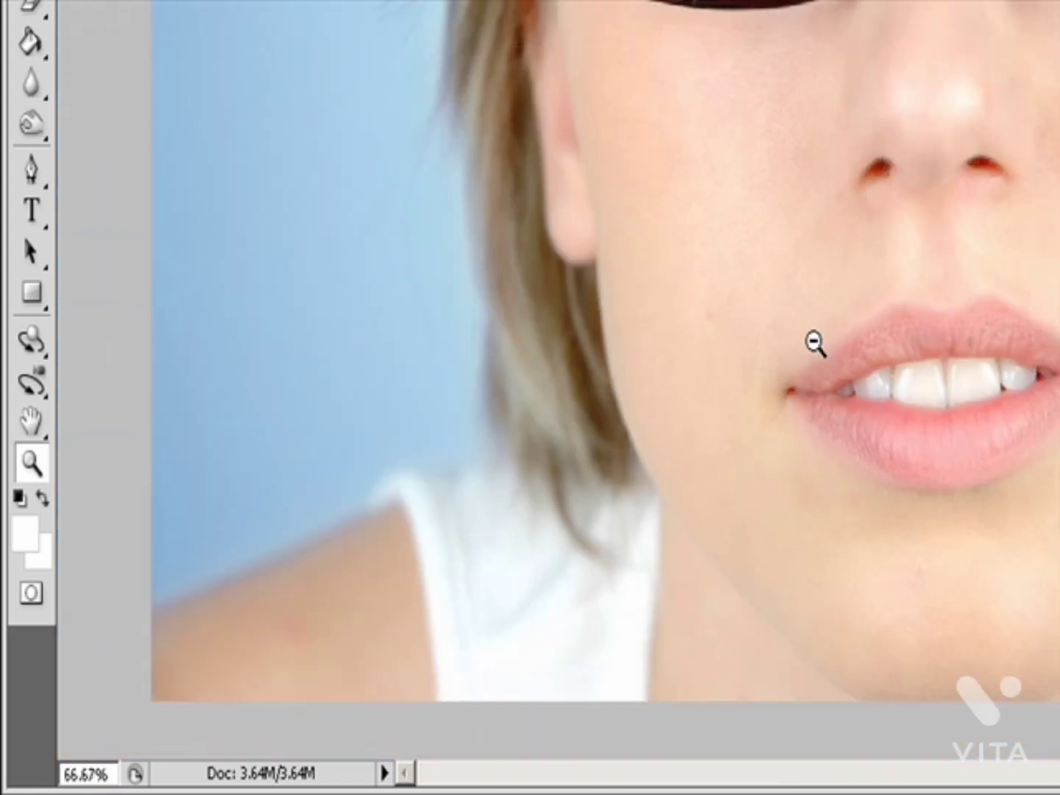
pyautogui.scroll(-1, 815, 343)
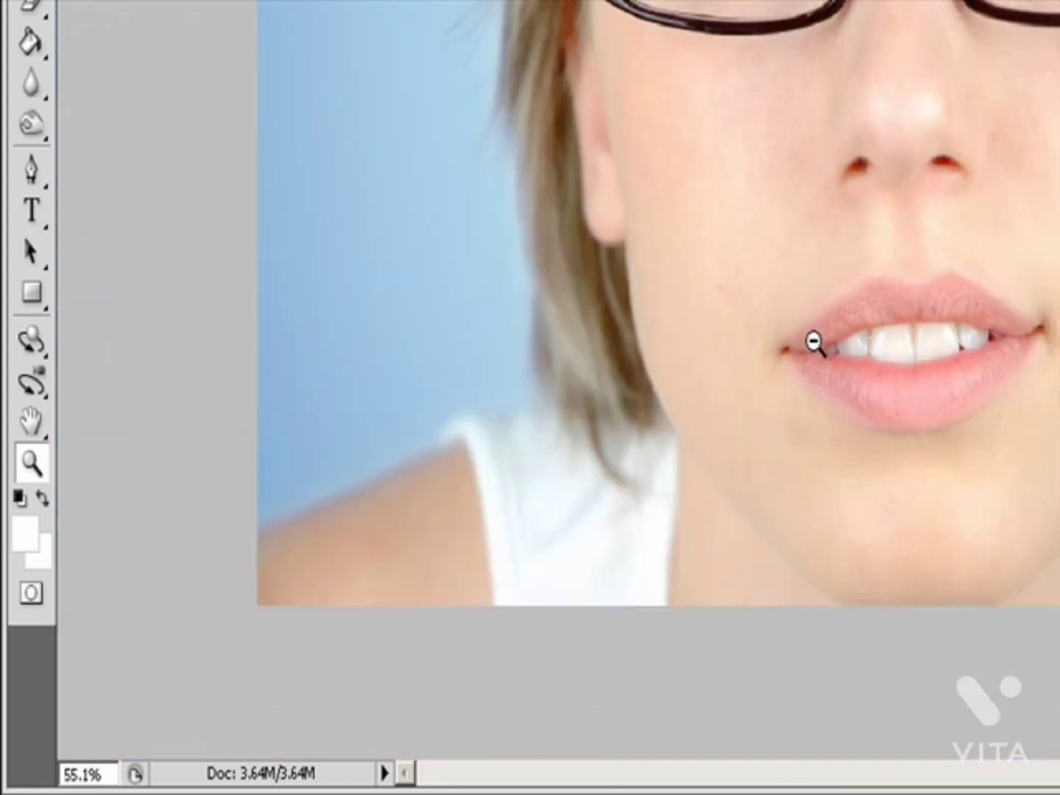
pyautogui.scroll(3, 815, 344)
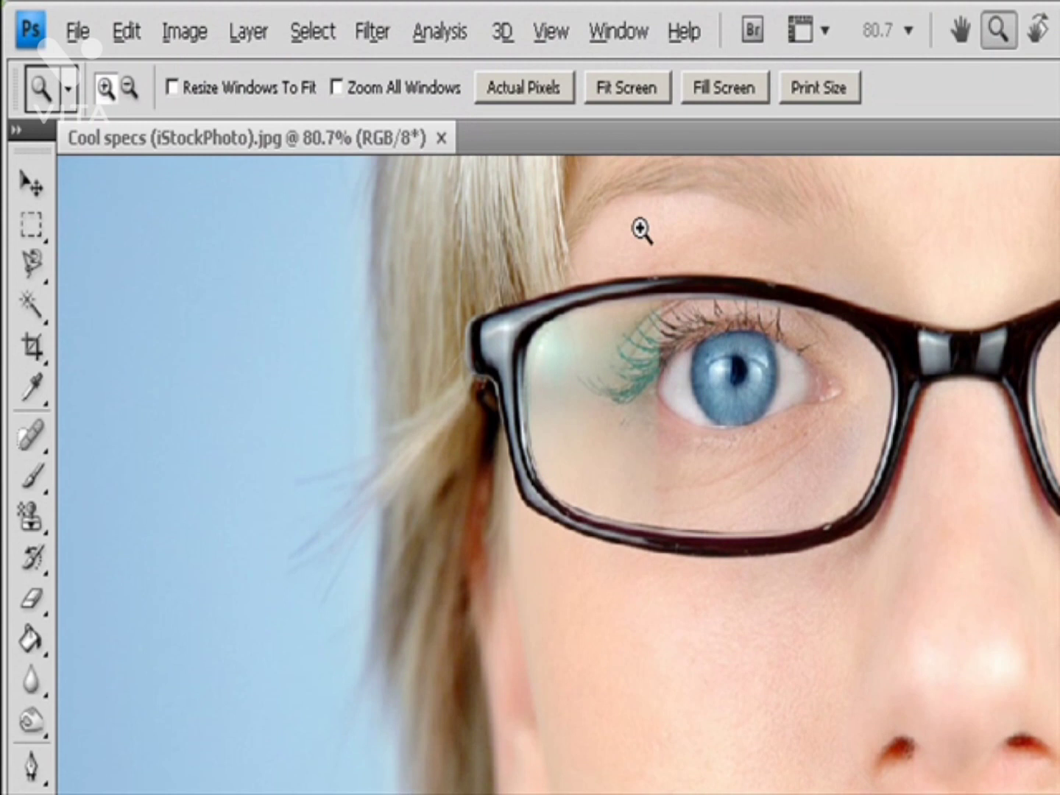
# Step: Magnify a framed area around the first eye to 242%, and enlarge a framed area of the other eye to 399%
pyautogui.moveTo(588, 237); pyautogui.dragTo(950, 634)
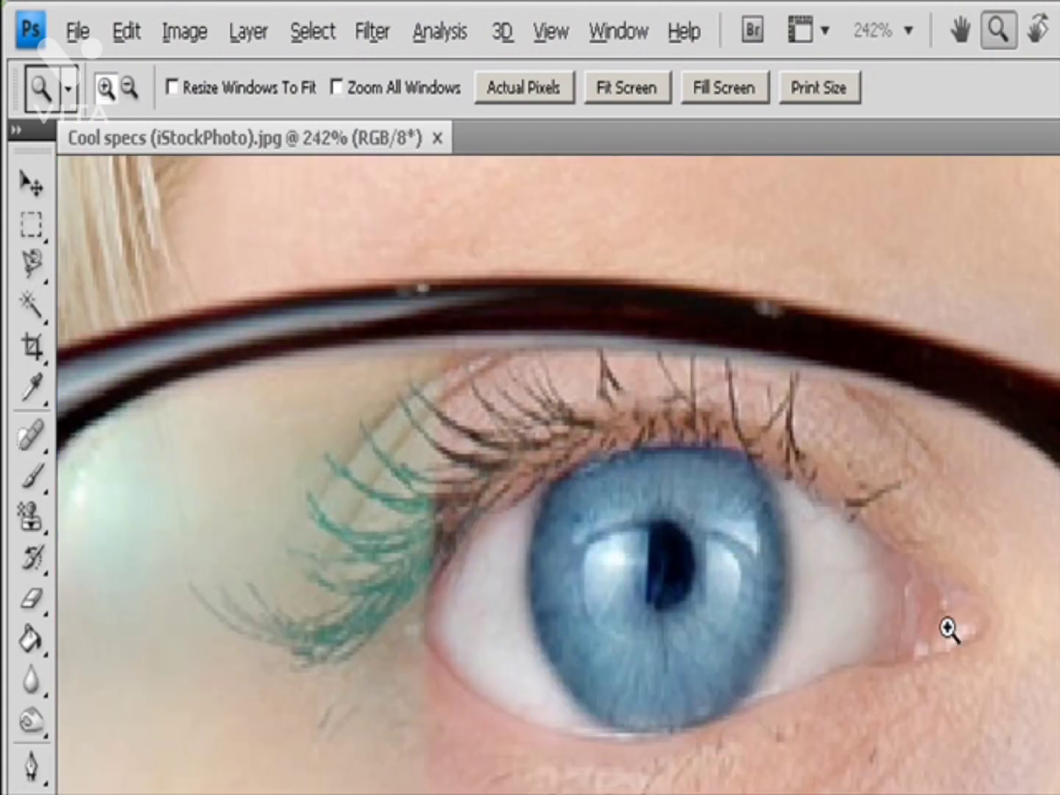
pyautogui.moveTo(359, 328); pyautogui.dragTo(946, 794)
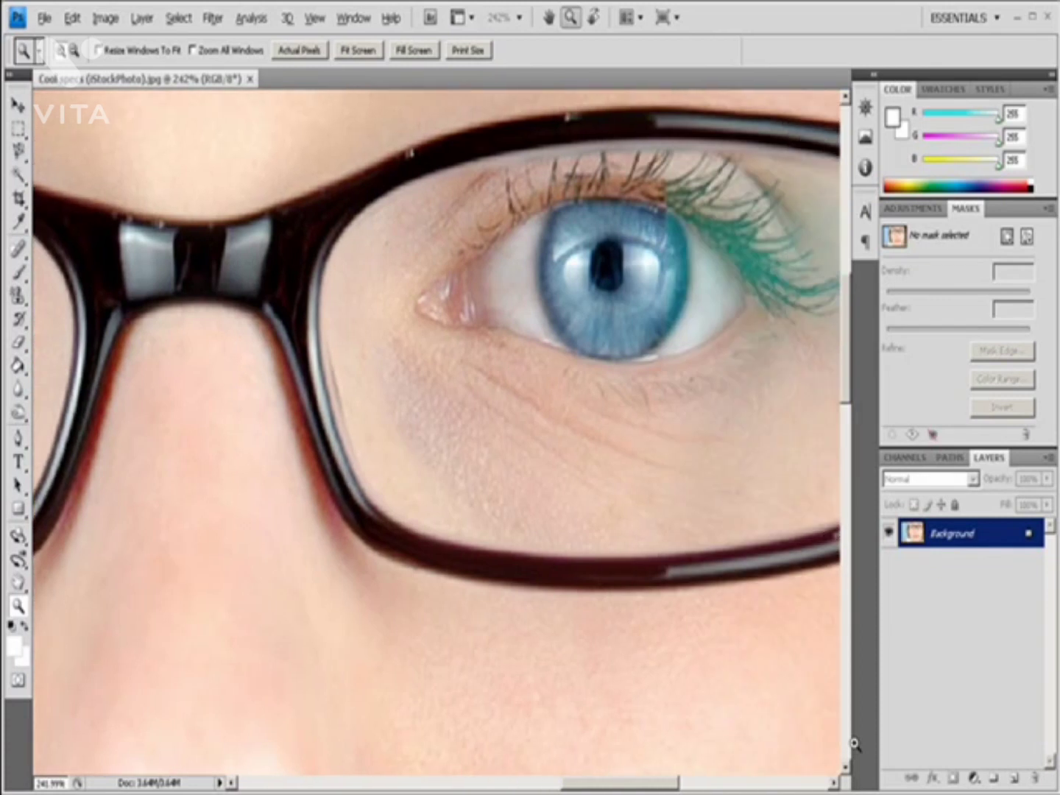
pyautogui.moveTo(854, 743); pyautogui.dragTo(720, 500)
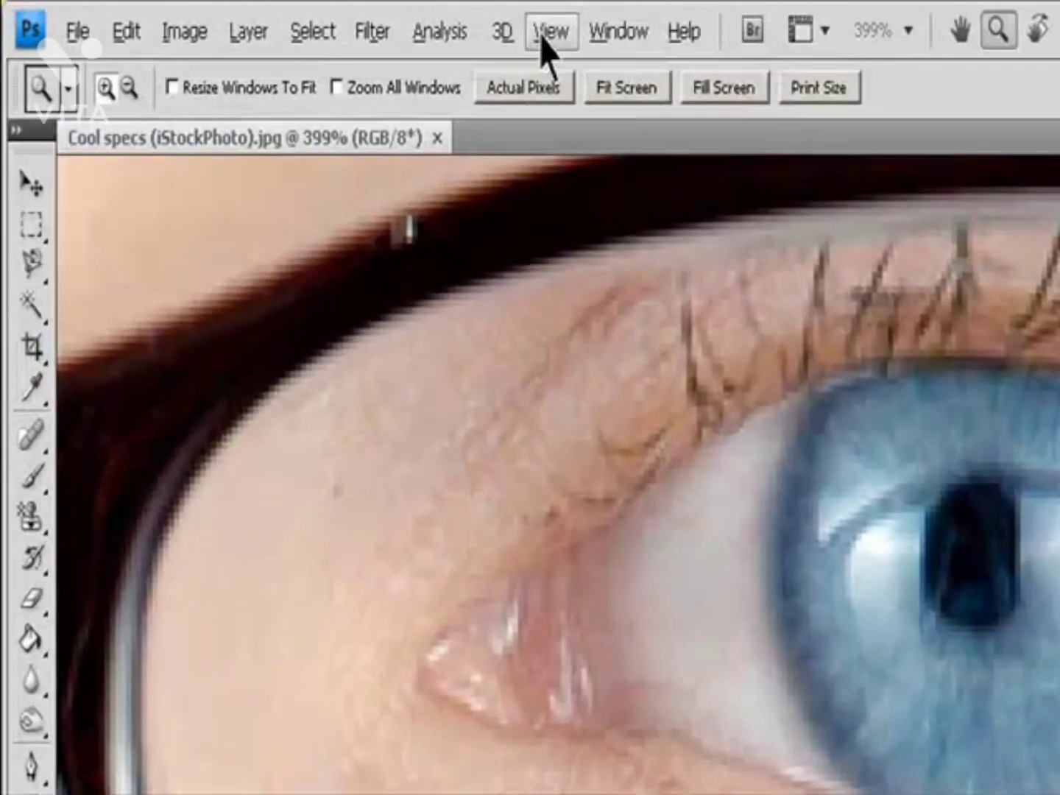
# Step: Zoom out one preset level to 300%, and zoom back in to 400%
pyautogui.click(314, 21)
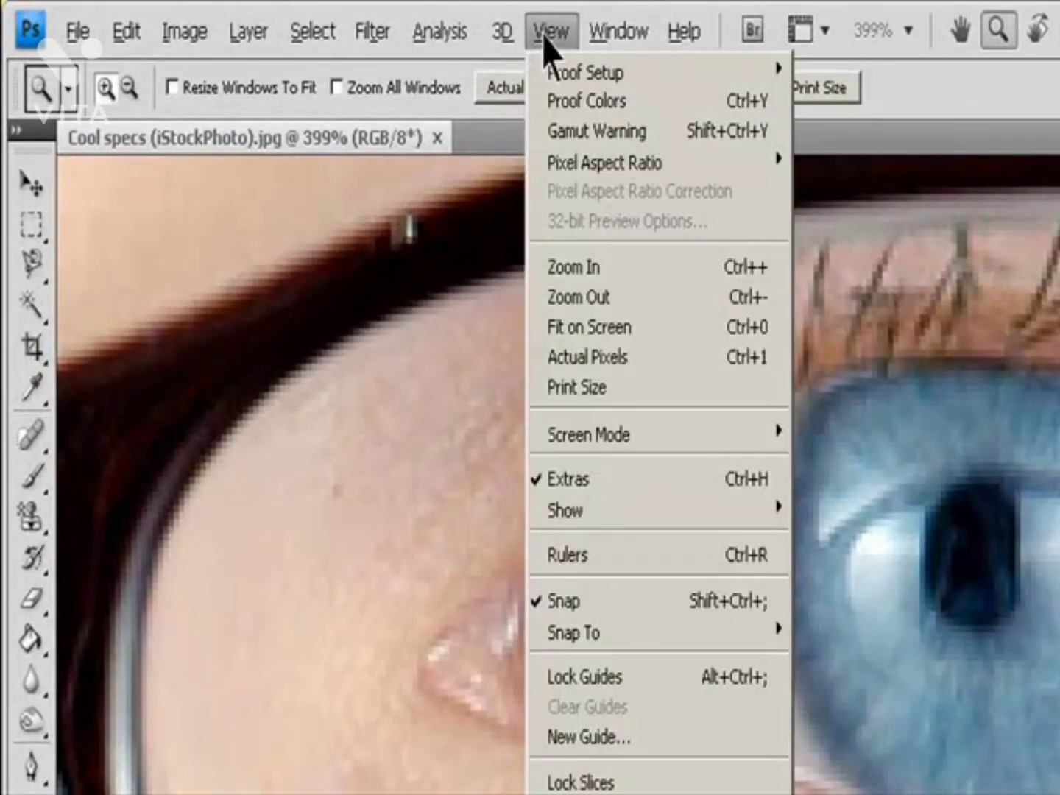
pyautogui.click(635, 298)
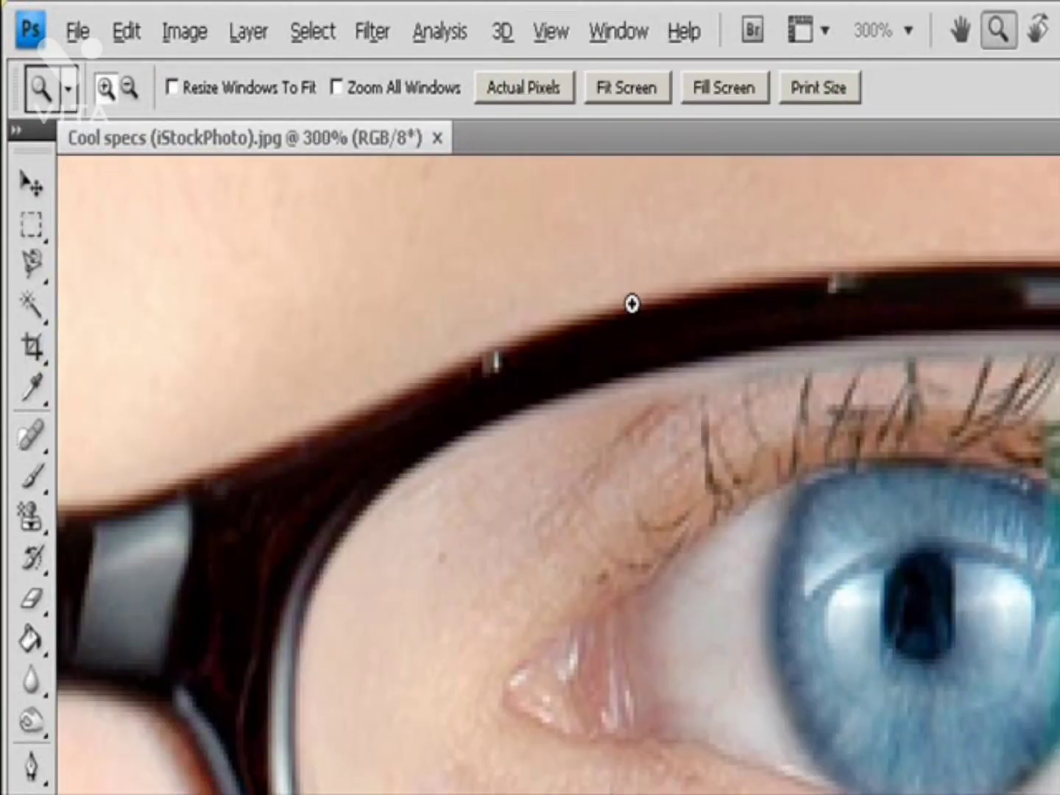
pyautogui.click(553, 31)
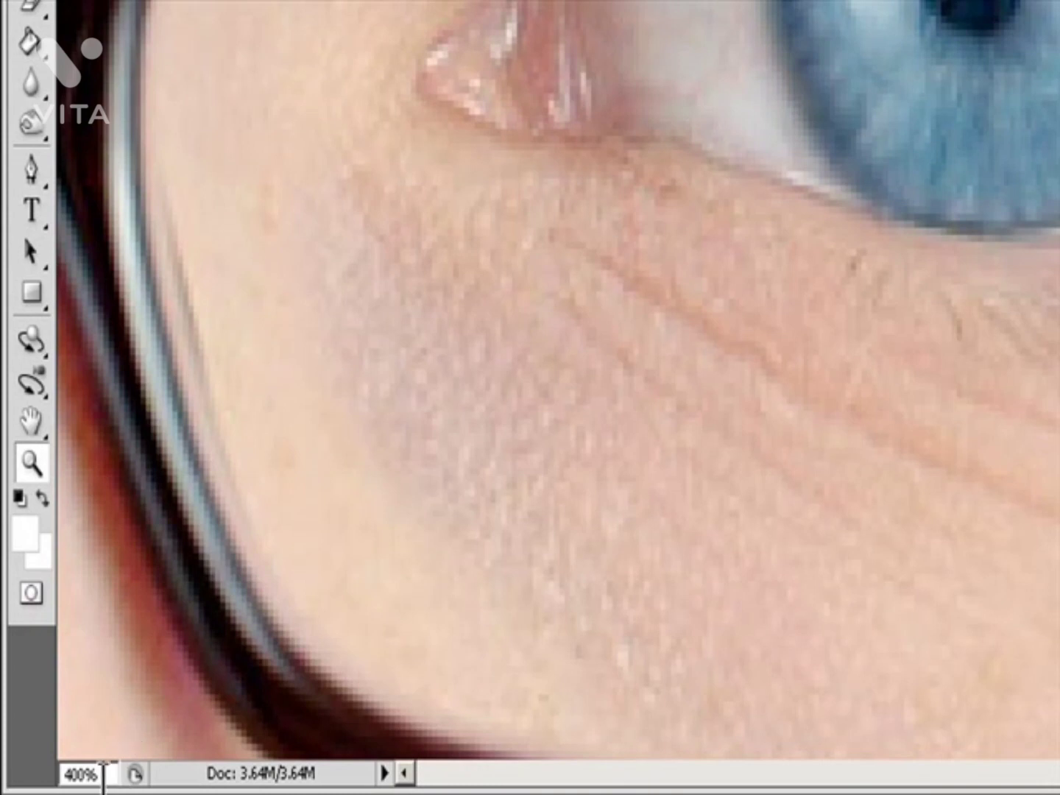
# Step: Enter an exact zoom level of 66.67% for the photo, and change it to 100%
pyautogui.click(102, 773)
pyautogui.write('66')
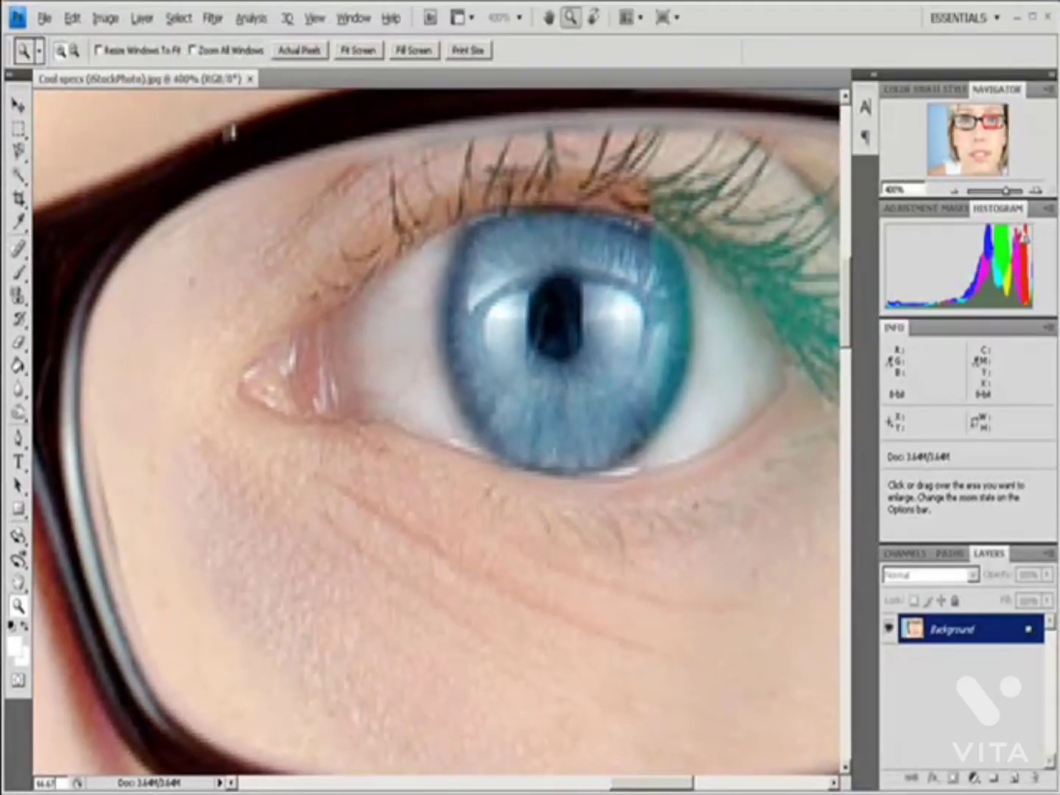
pyautogui.press('Return')
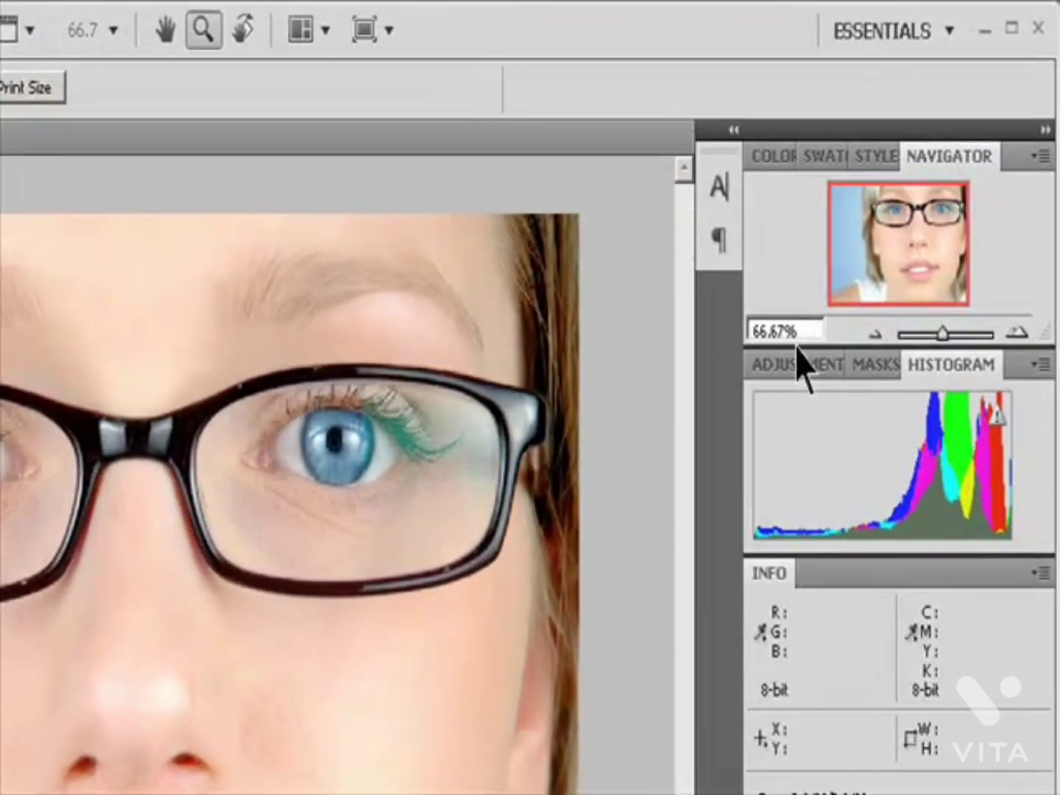
pyautogui.click(897, 190)
pyautogui.write('100')
pyautogui.press('Return')
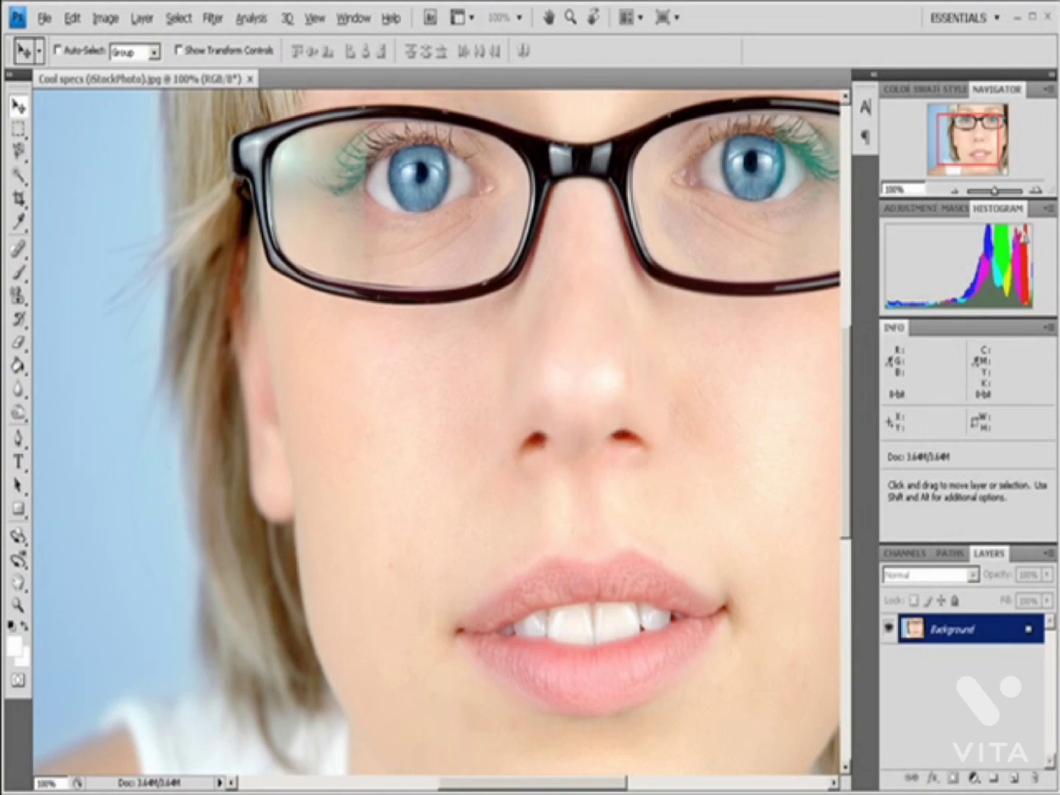
# Step: Pan around the face and glasses at 100%, and zoom back out to 66.7%
pyautogui.moveTo(485, 791); pyautogui.dragTo(525, 792)
pyautogui.moveTo(850, 437); pyautogui.dragTo(848, 398)
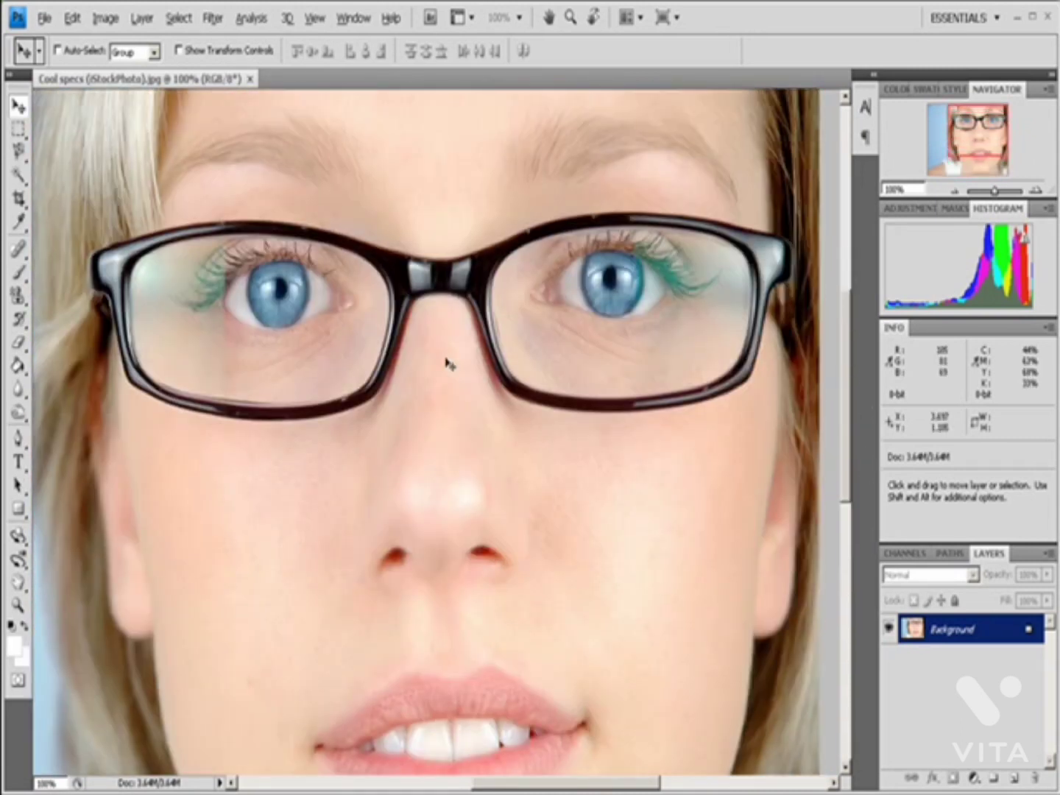
pyautogui.press('space')
pyautogui.moveTo(213, 324); pyautogui.dragTo(385, 432)
pyautogui.moveTo(250, 483); pyautogui.dragTo(227, 457)
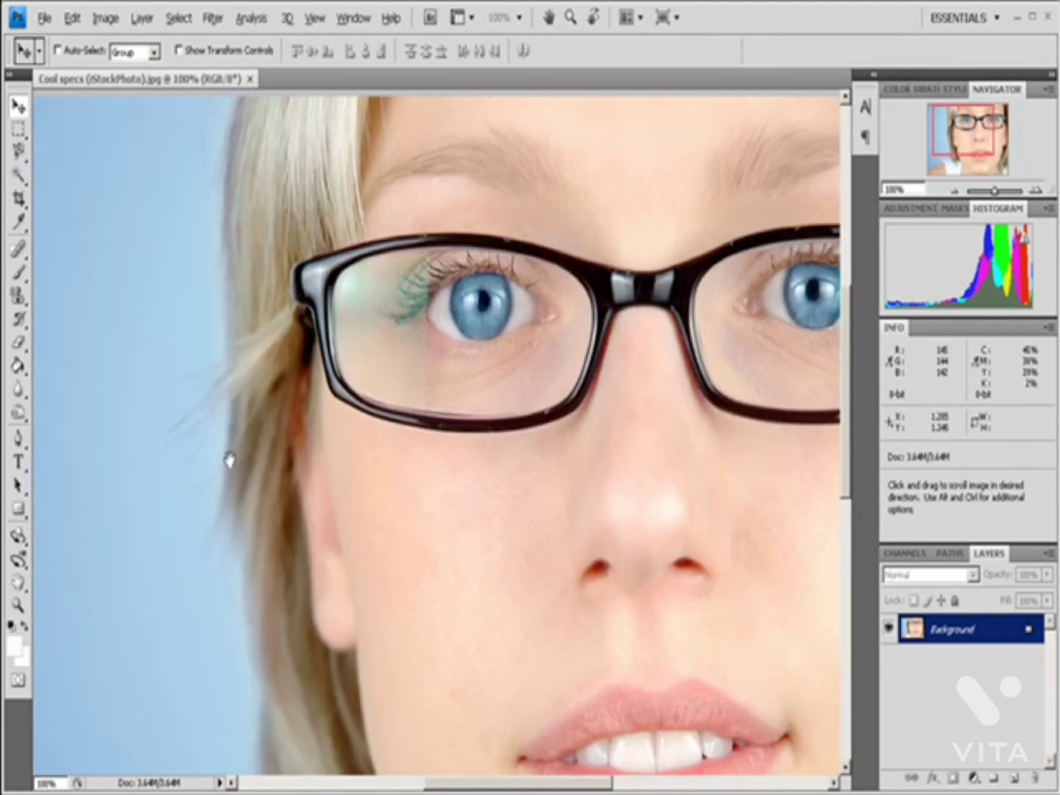
pyautogui.moveTo(166, 354); pyautogui.dragTo(150, 433)
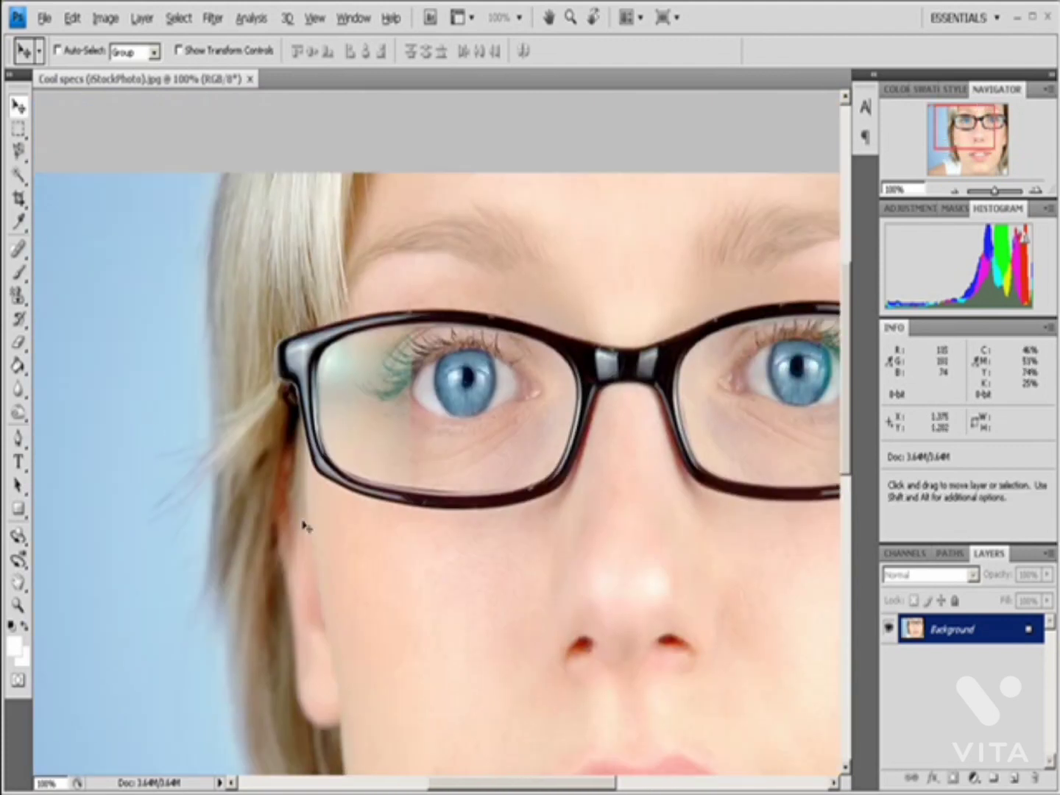
pyautogui.hotkey('ctrl', '-')
pyautogui.press('space')
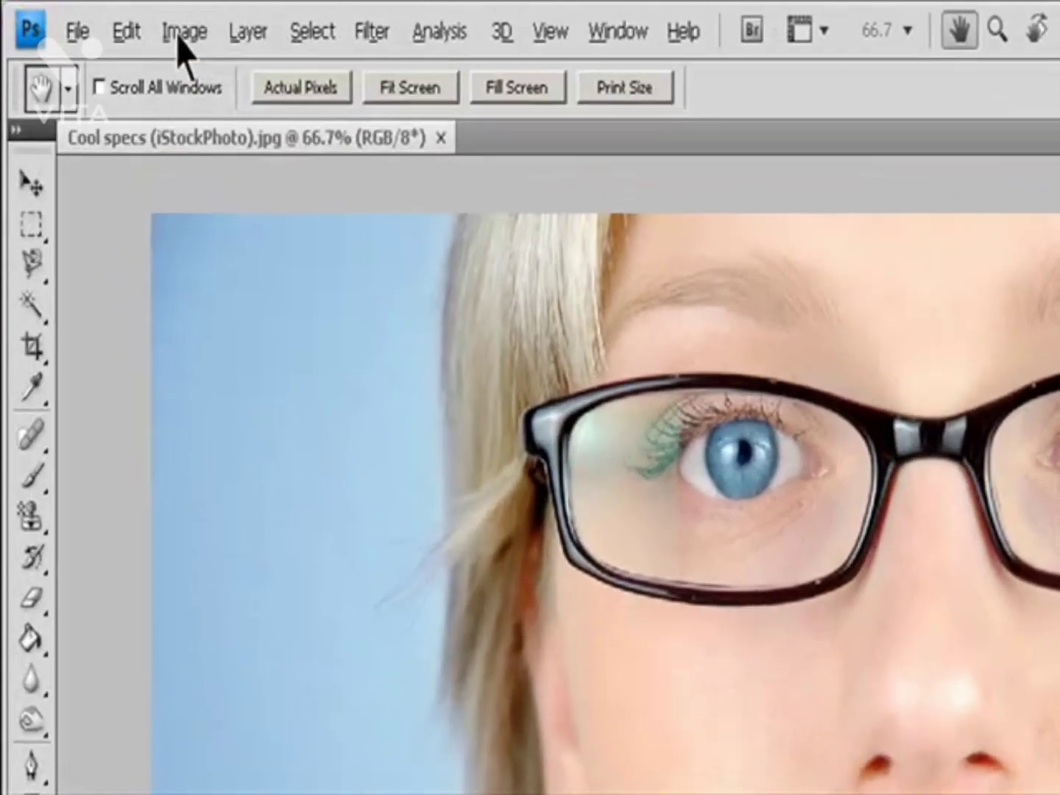
# Step: Open the Image Size settings and enable Resample Image and Constrain Proportions
pyautogui.click(105, 16)
pyautogui.click(301, 268)
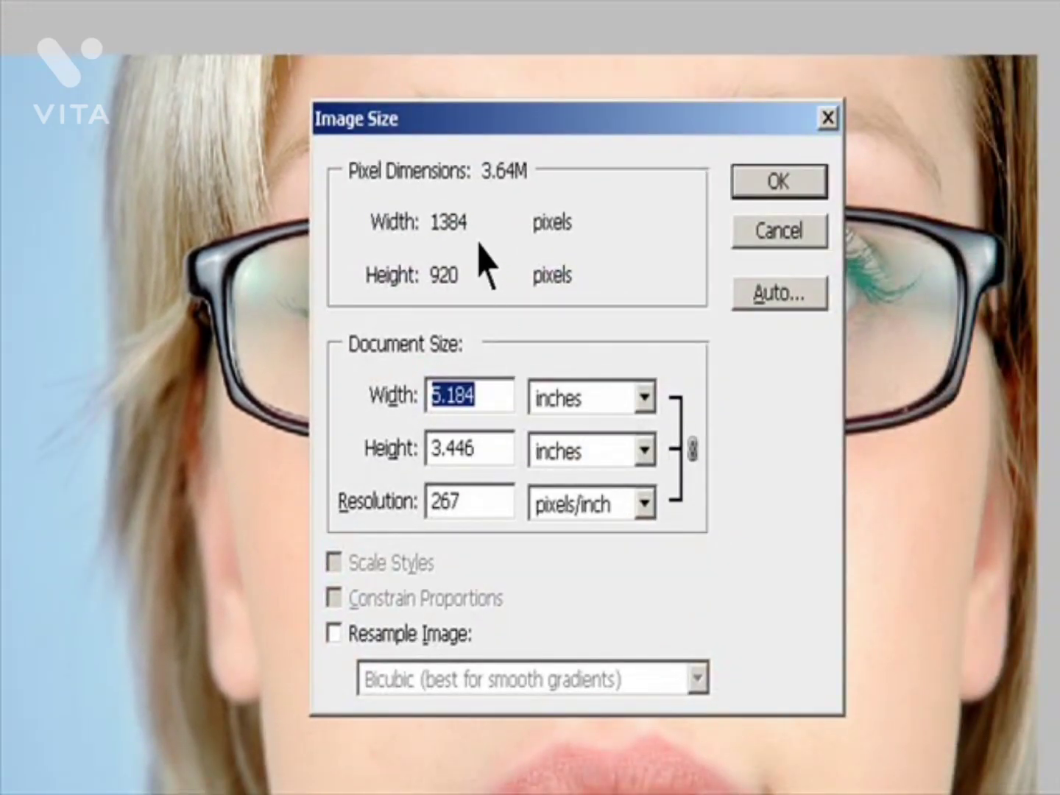
pyautogui.click(349, 641)
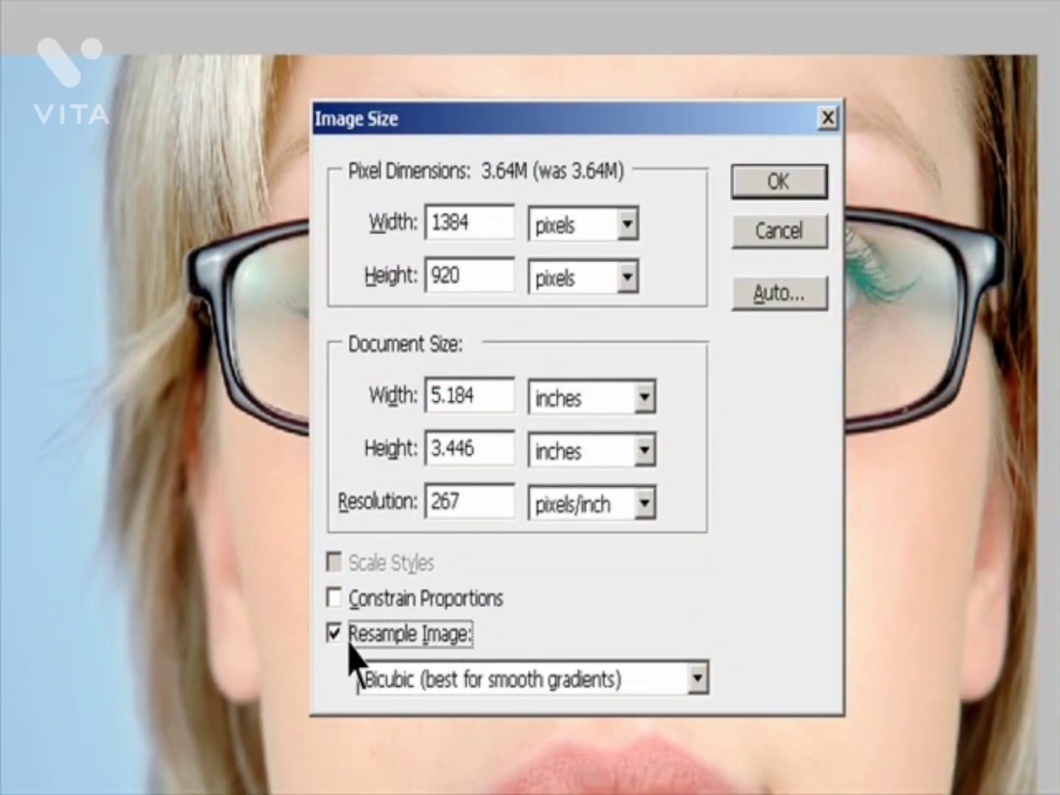
pyautogui.click(361, 606)
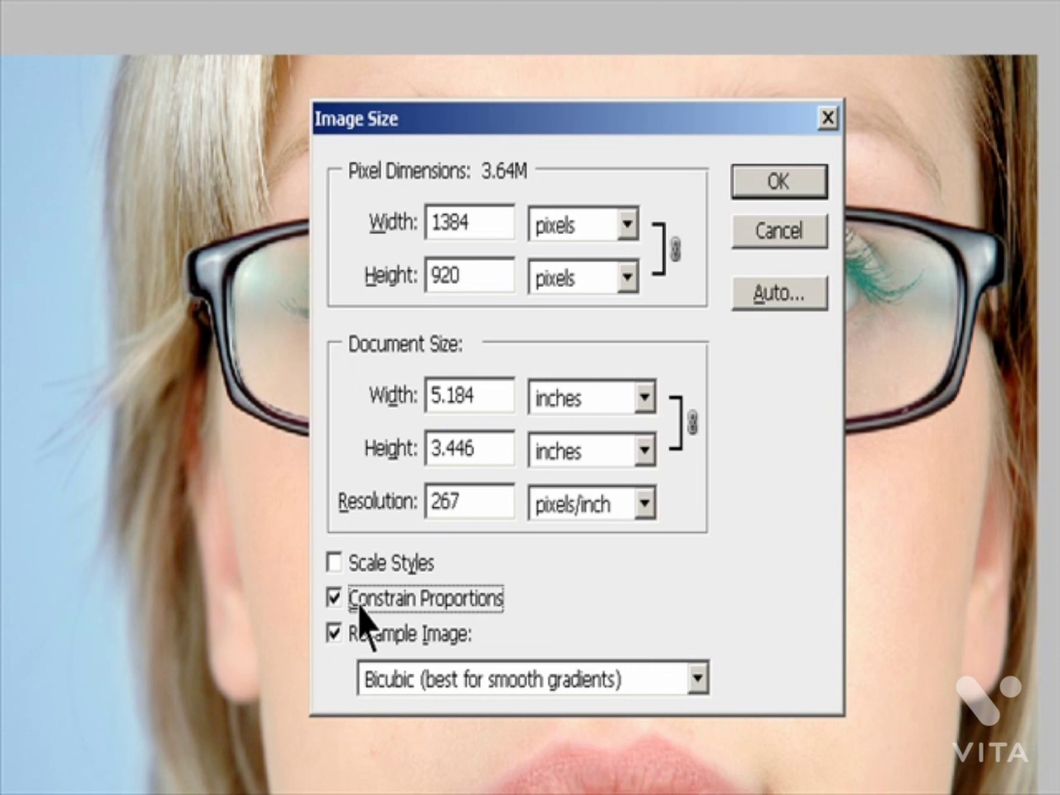
# Step: Set the image's pixel width to 800 pixels
pyautogui.doubleClick(475, 224)
pyautogui.write('800')
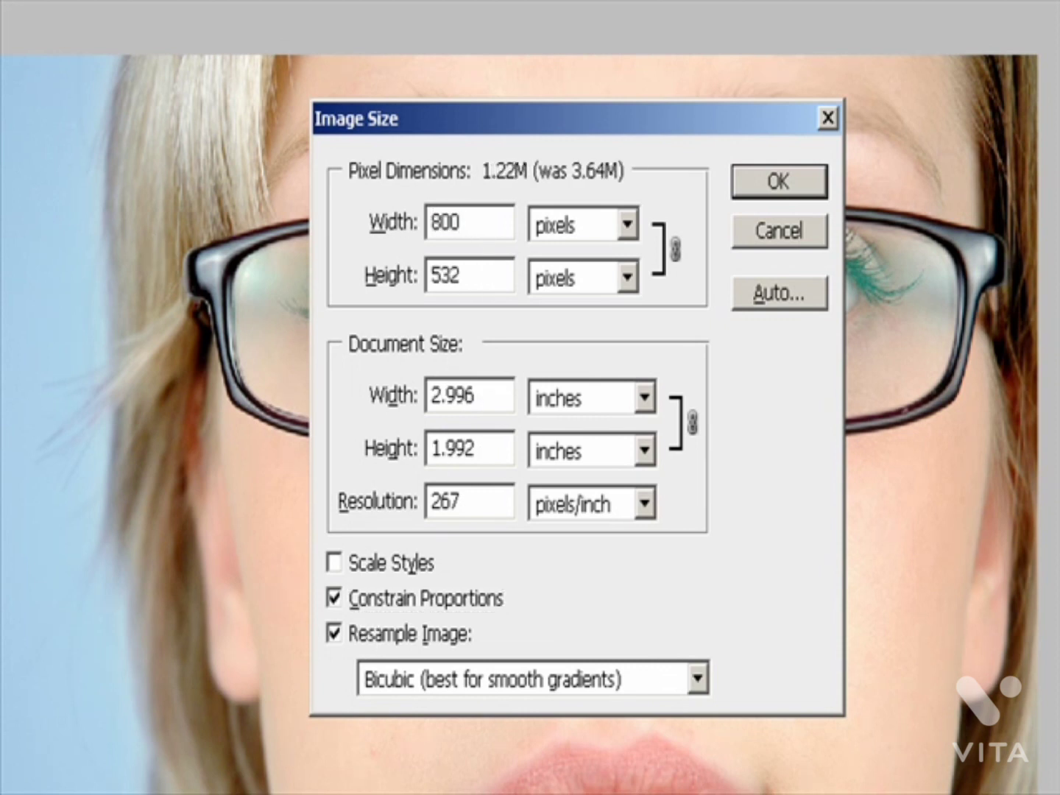
pyautogui.click(151, 233)
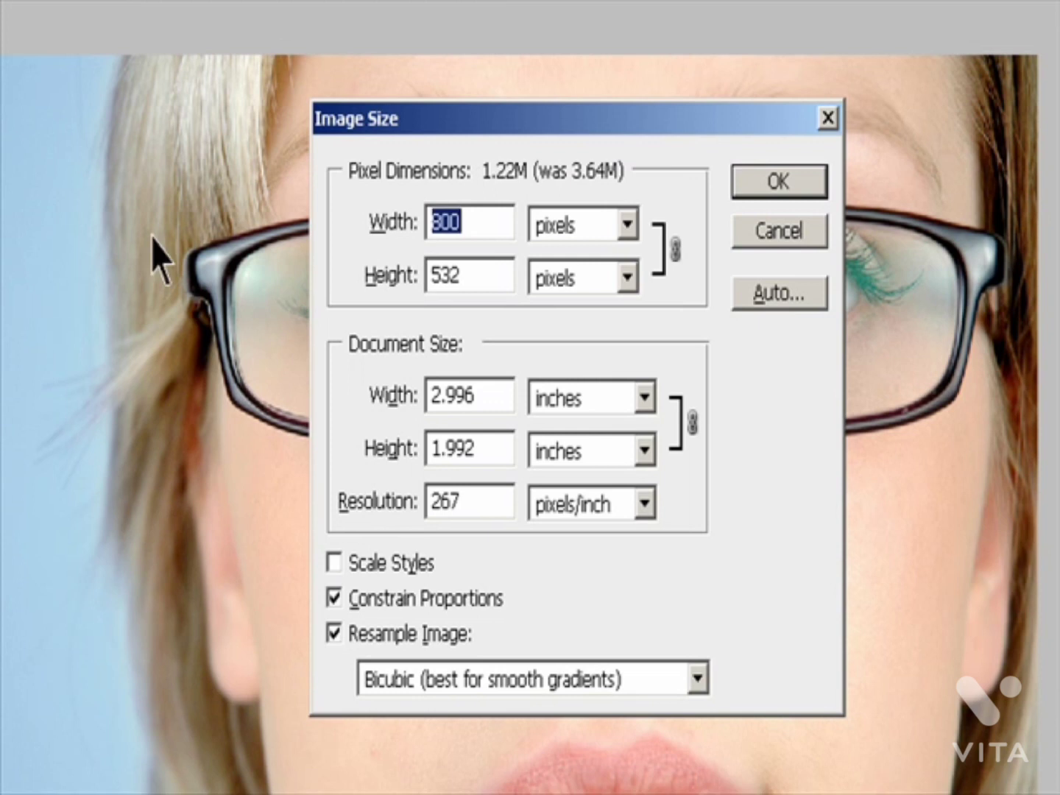
# Step: Set the Image Size width to 50 percent with proportions constrained
pyautogui.click(627, 226)
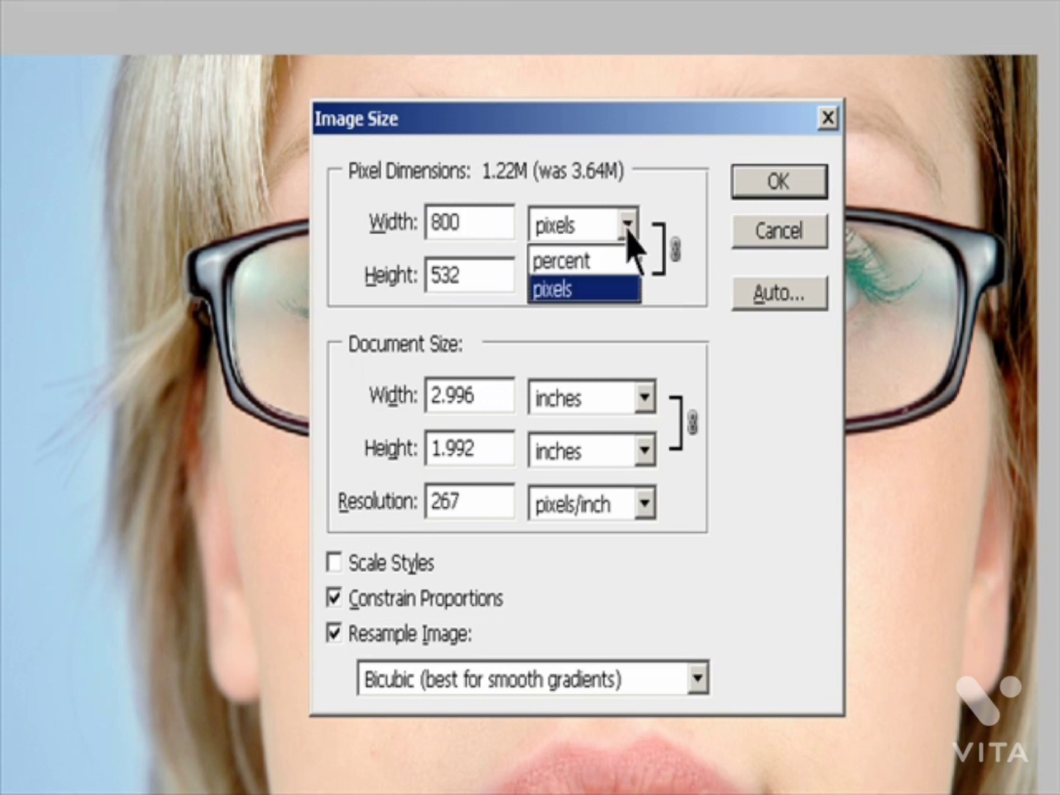
pyautogui.click(604, 269)
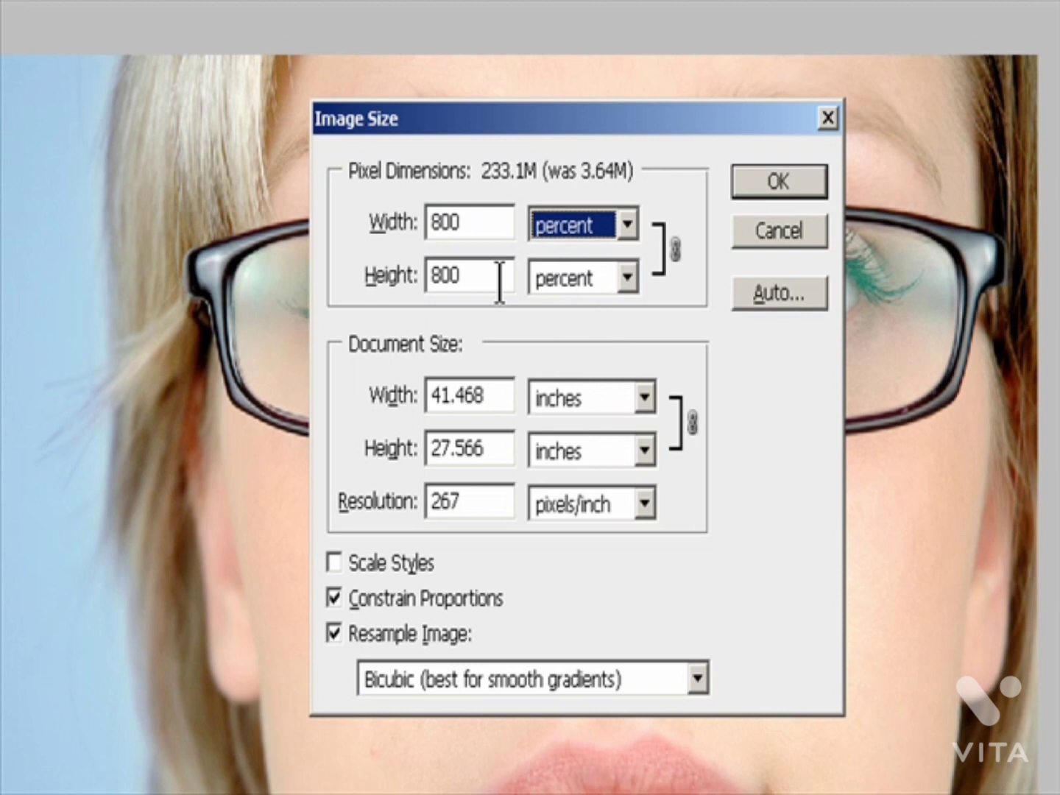
pyautogui.doubleClick(475, 227)
pyautogui.write('50')
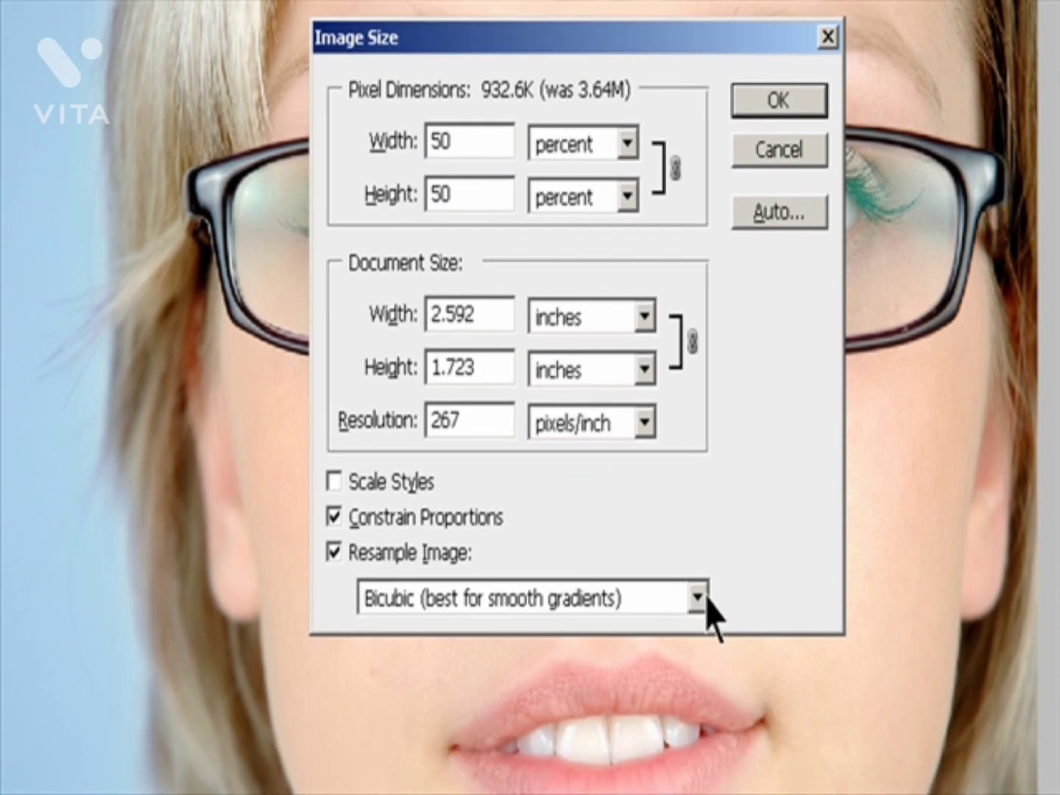
# Step: Choose Bicubic (best for smooth gradients) resampling, enable Scale Styles, and apply the resize
pyautogui.click(696, 678)
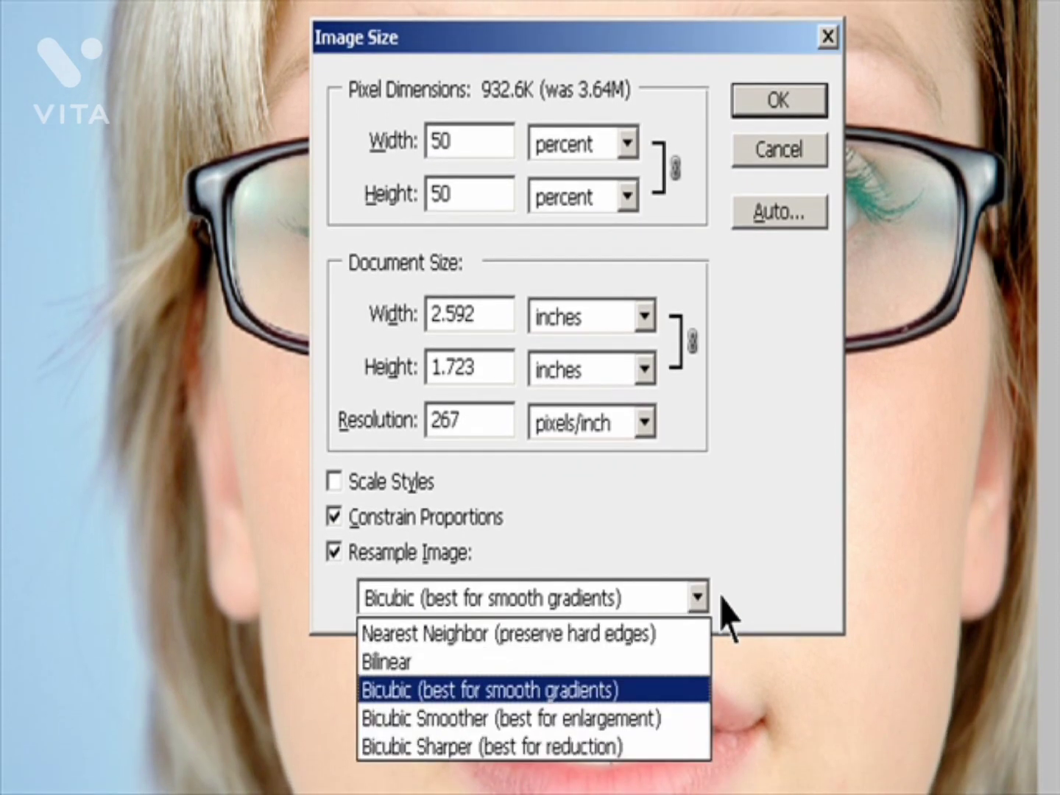
pyautogui.click(632, 690)
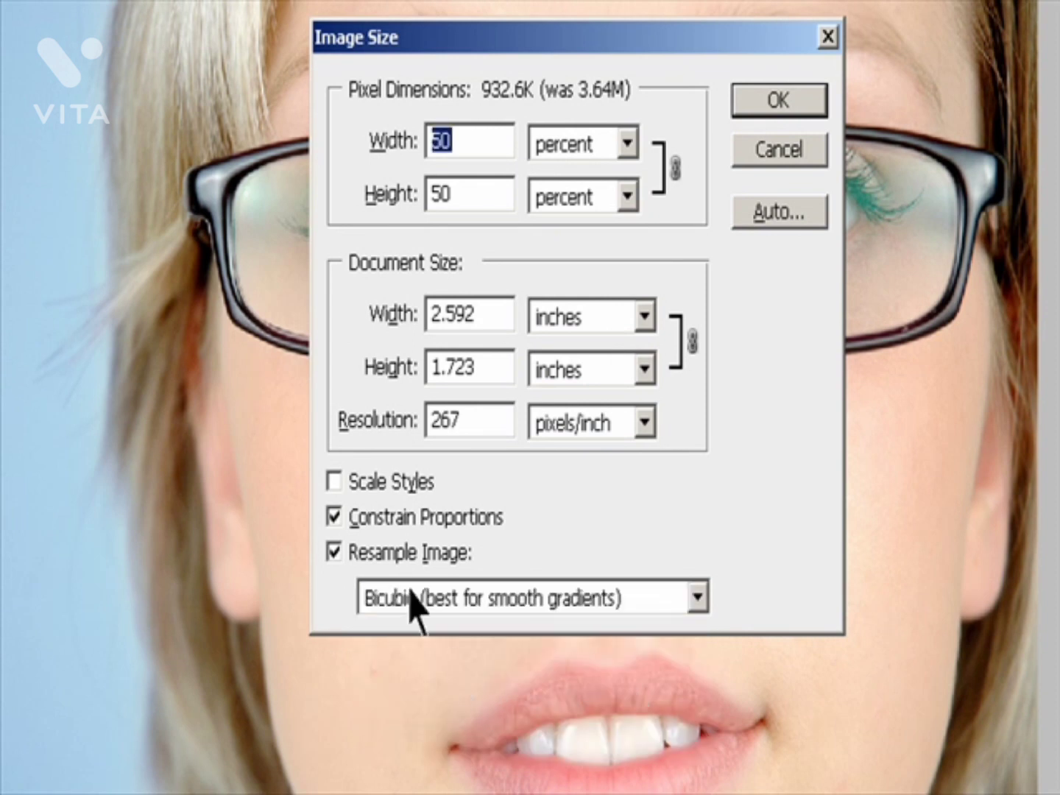
pyautogui.click(343, 489)
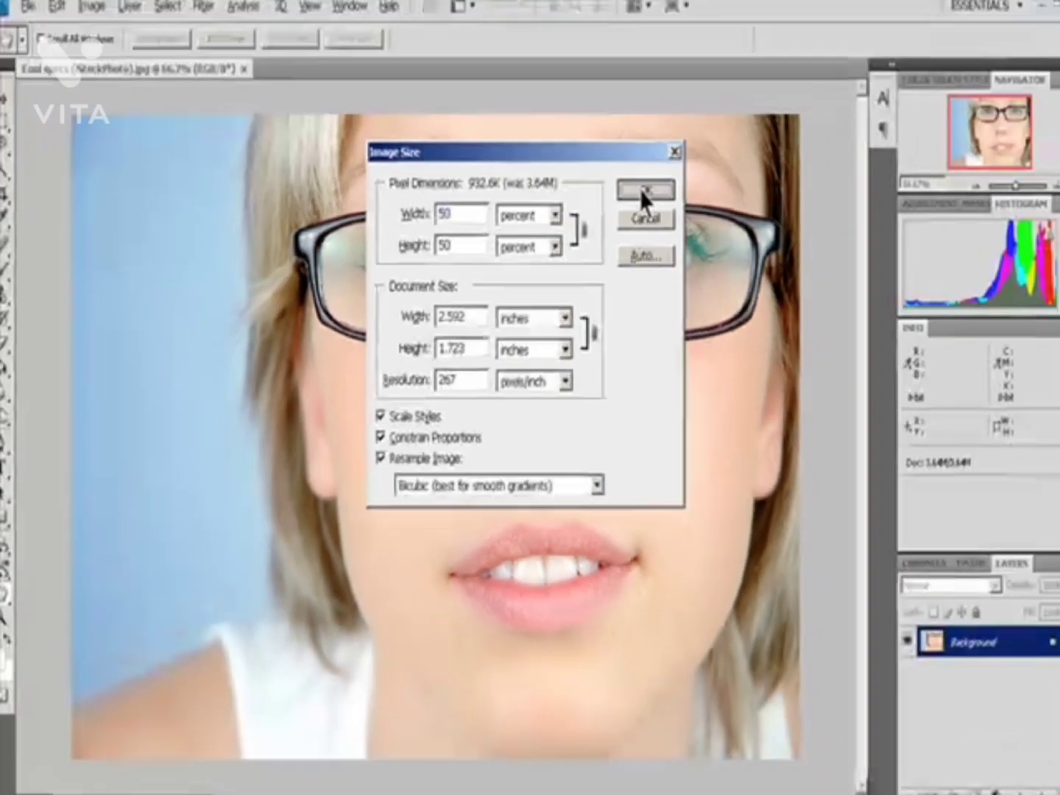
pyautogui.click(772, 100)
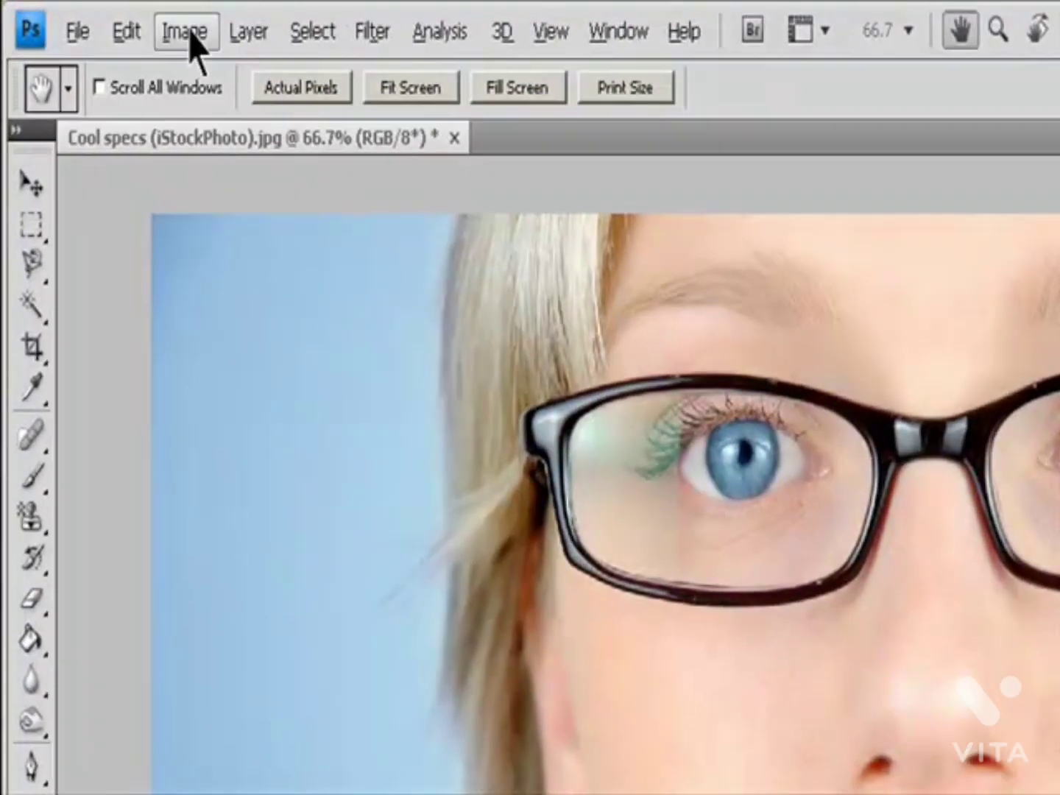
# Step: Open Auto Resolution from the photo's Image Size settings and choose lines/inch for the 133 screen value
pyautogui.click(104, 18)
pyautogui.click(219, 268)
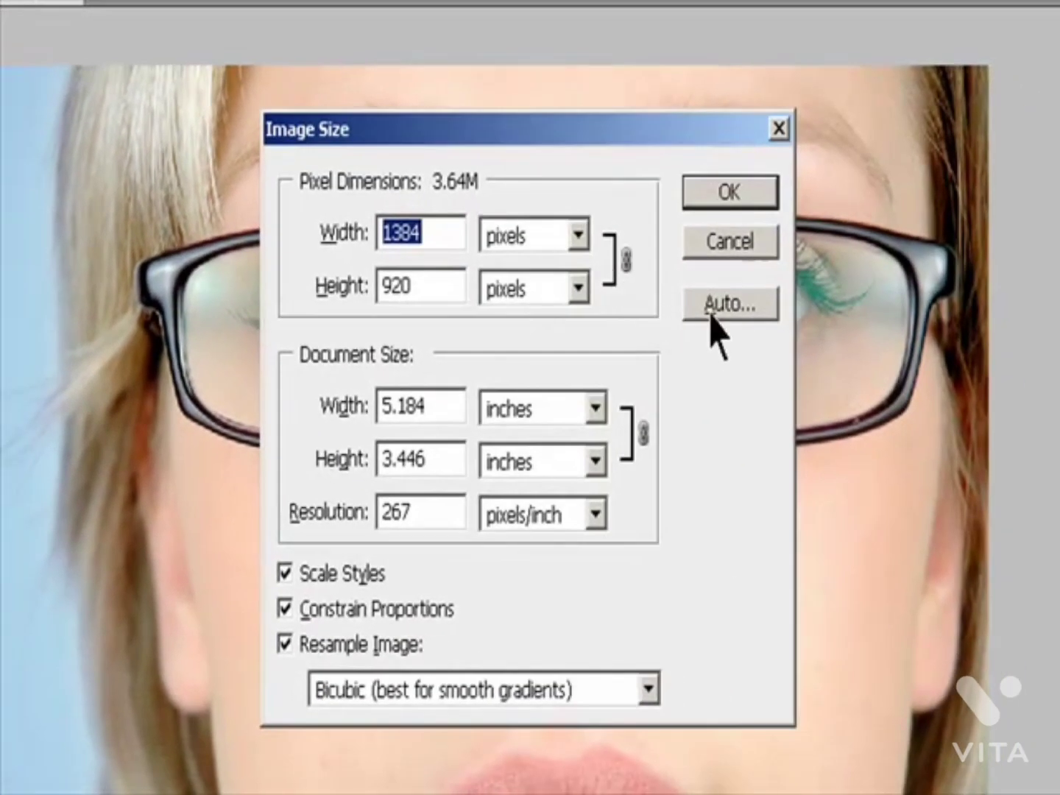
pyautogui.click(712, 309)
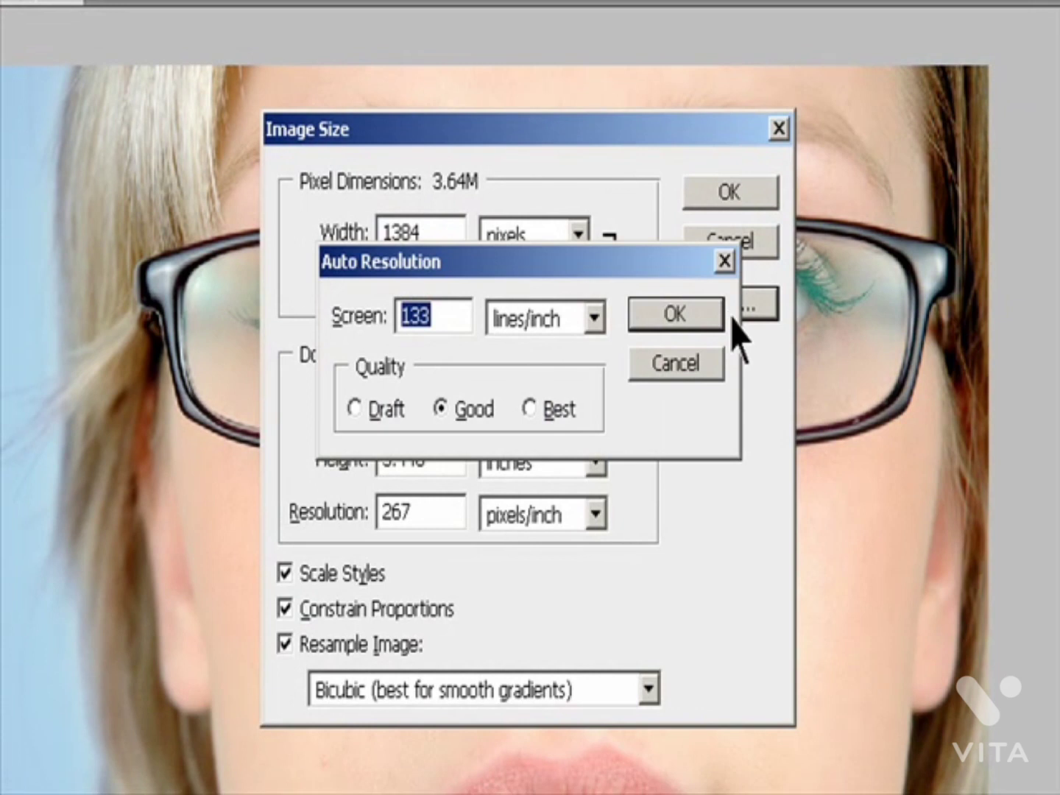
pyautogui.click(464, 302)
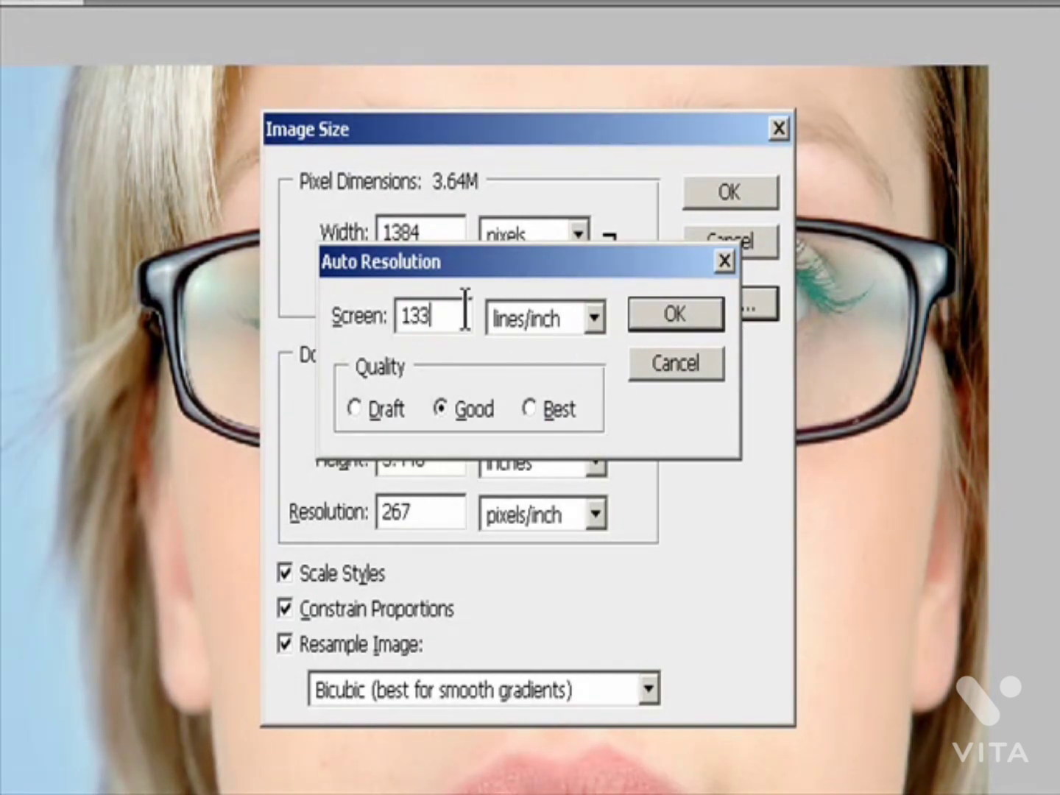
pyautogui.click(594, 318)
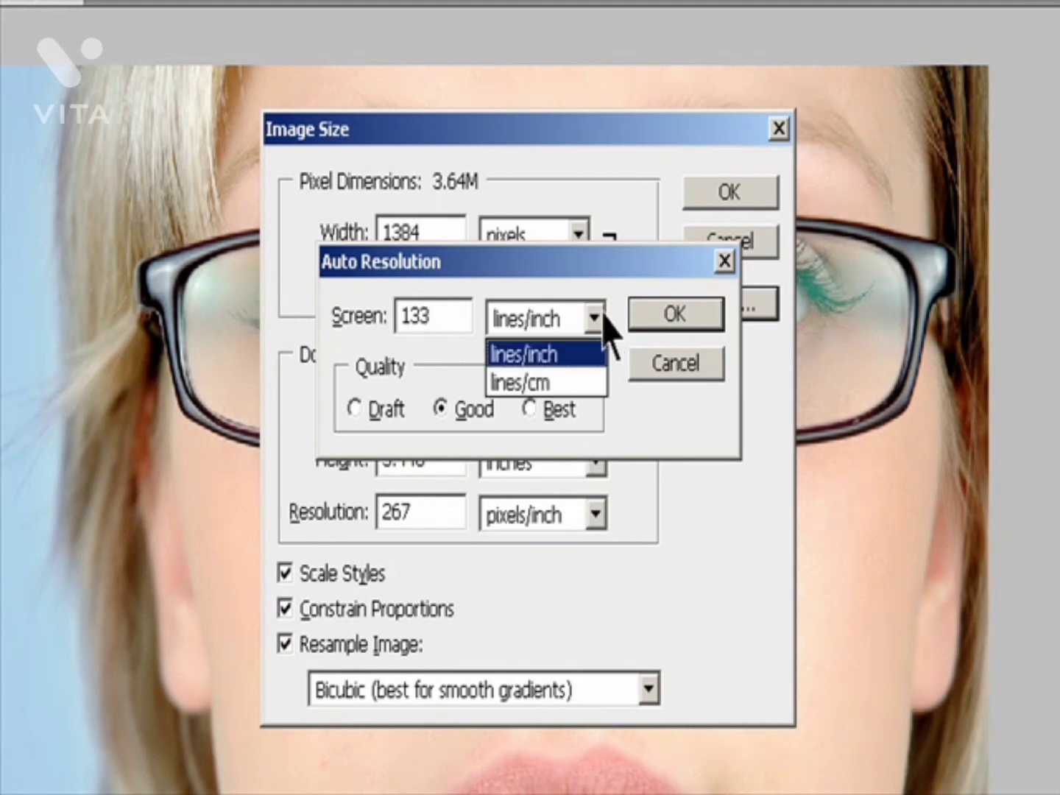
pyautogui.click(577, 355)
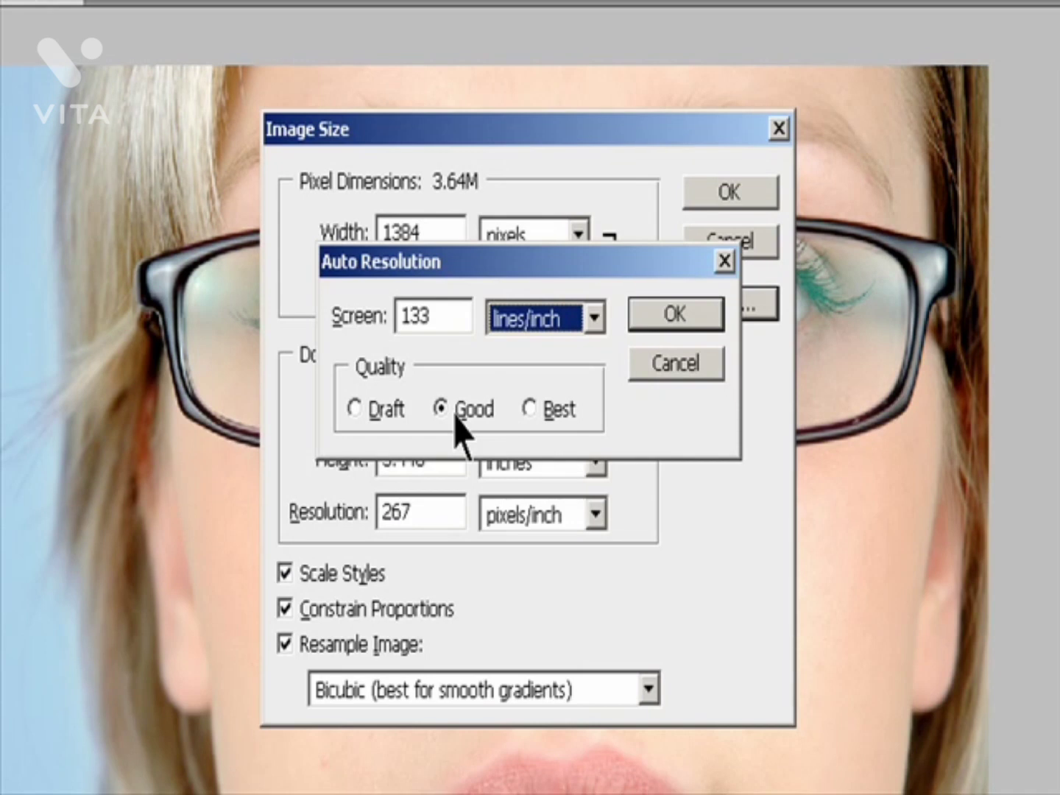
# Step: Try the Draft and Good quality options, choose Best, and apply the resulting image size
pyautogui.click(368, 409)
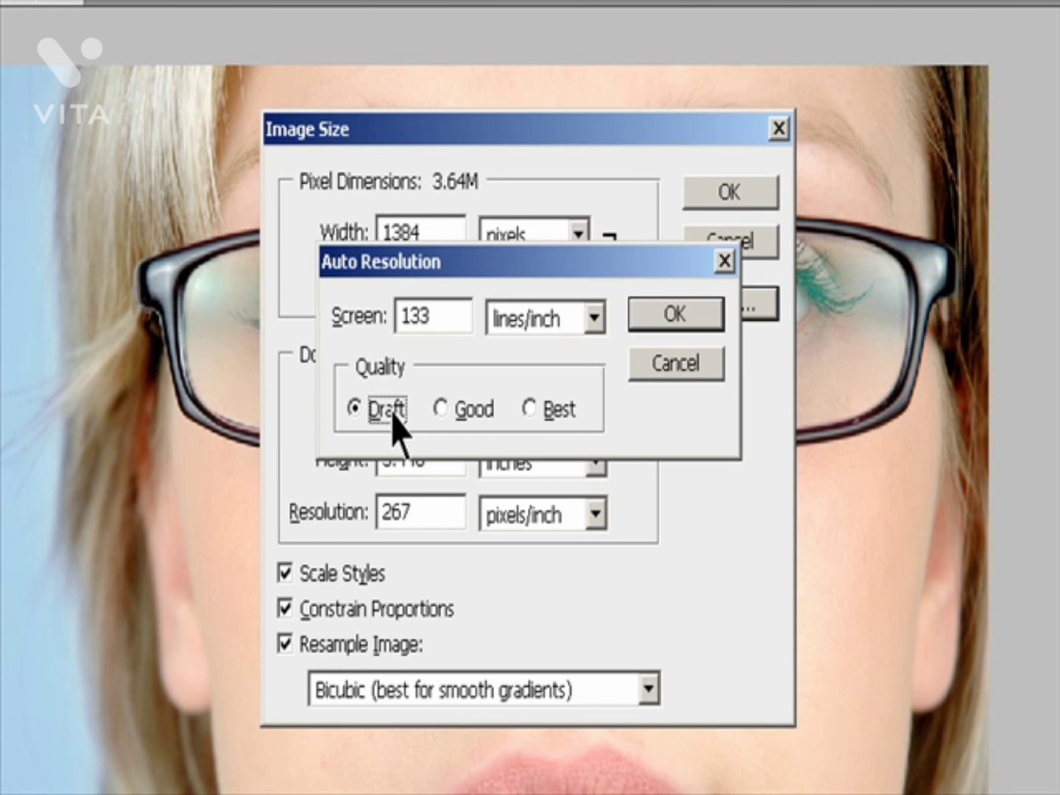
pyautogui.click(454, 408)
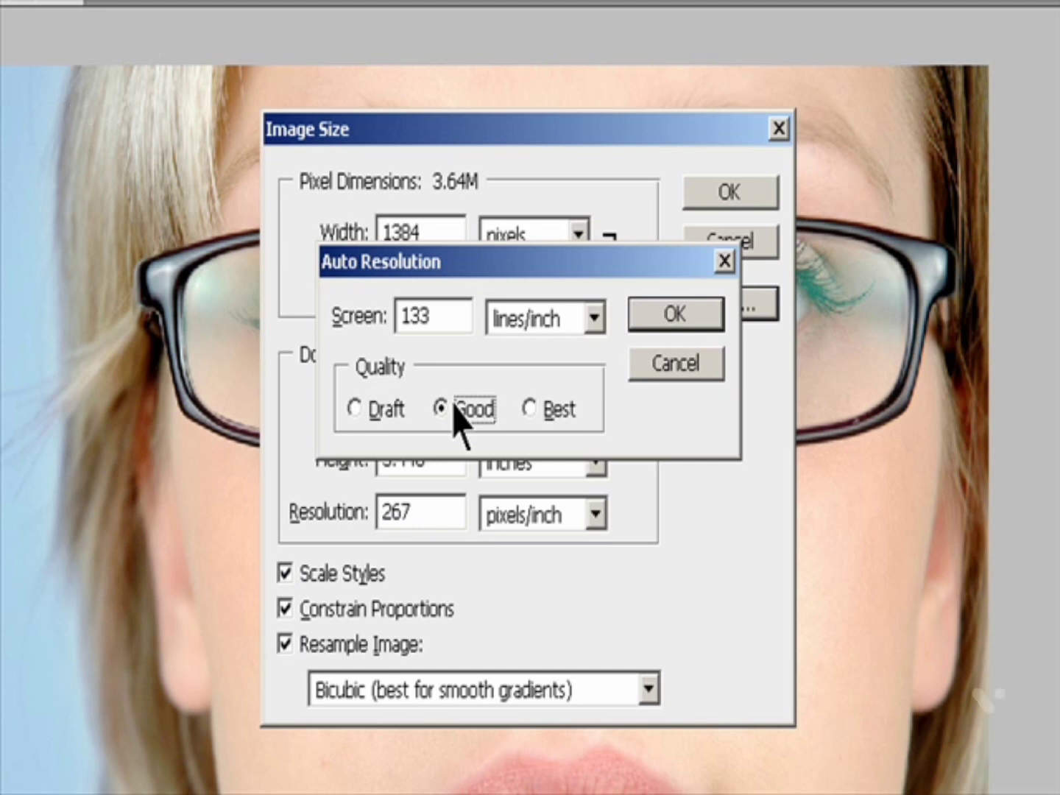
pyautogui.click(533, 406)
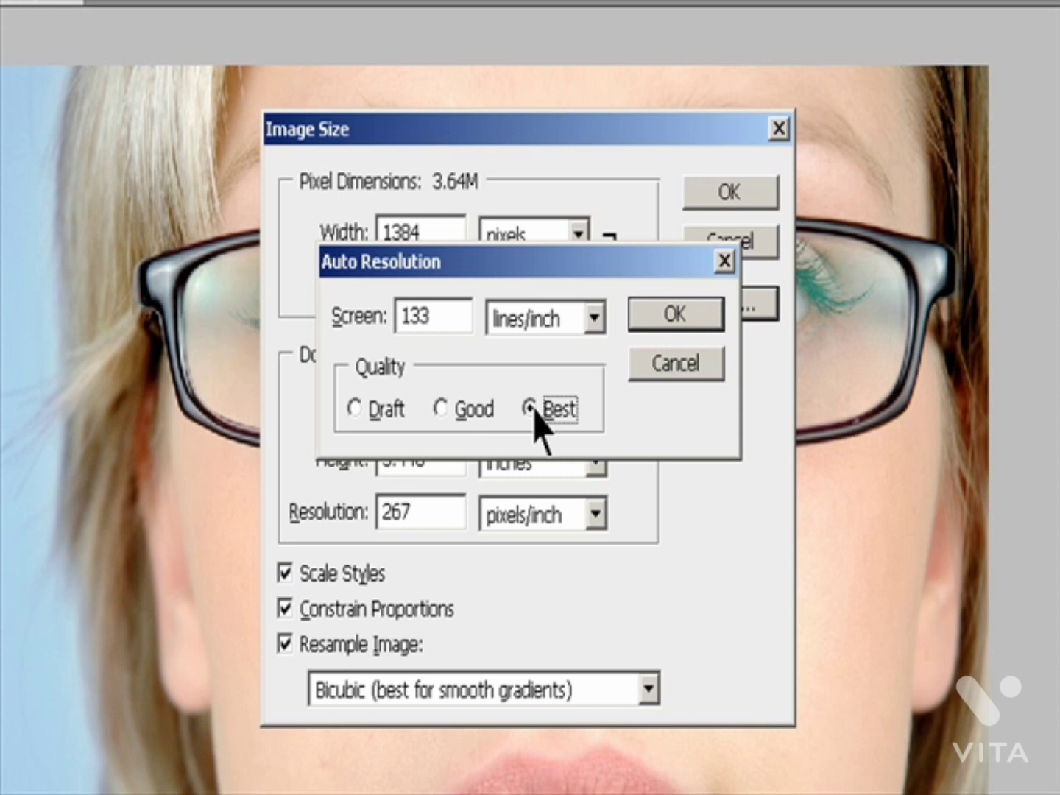
pyautogui.click(652, 306)
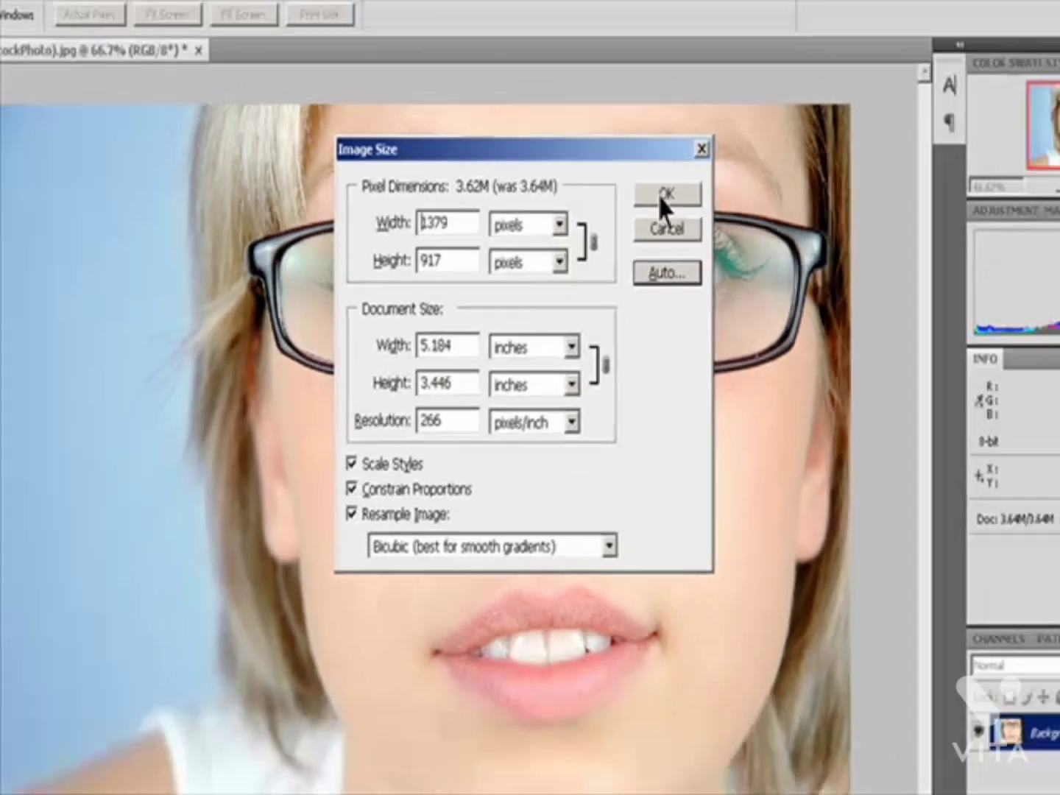
pyautogui.click(718, 193)
# Step: Display the photo at print size, using first the view command and again the Hand tool's option
pyautogui.press('v')
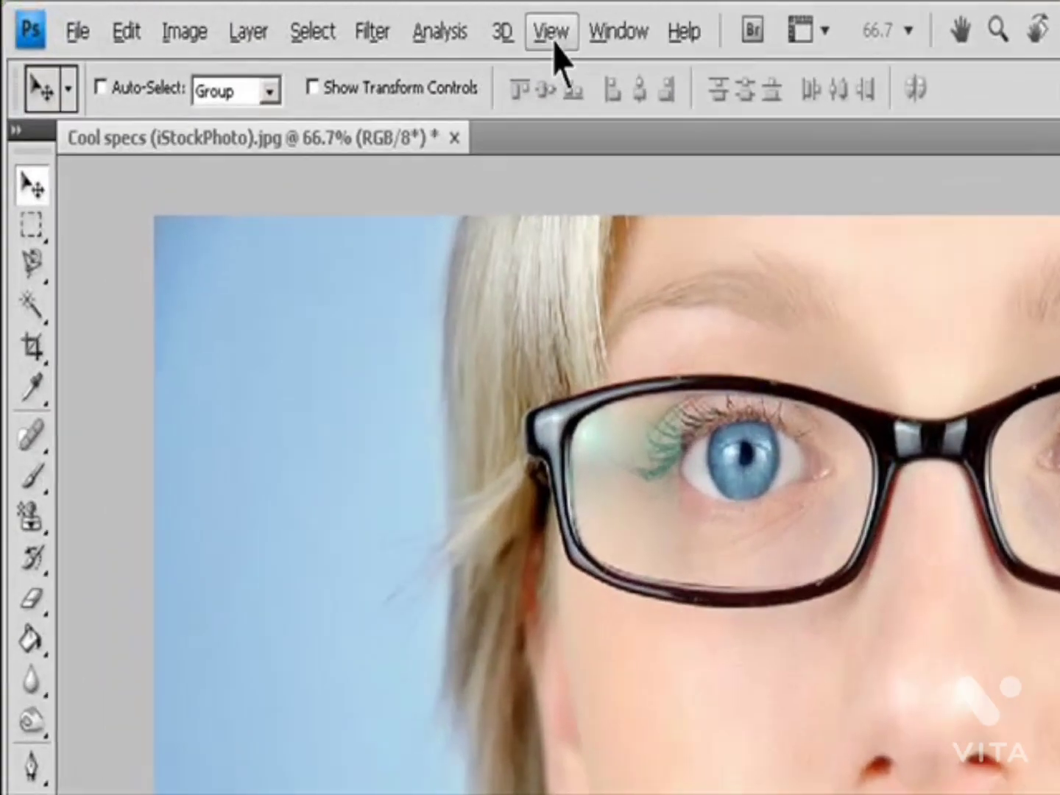
pyautogui.click(318, 21)
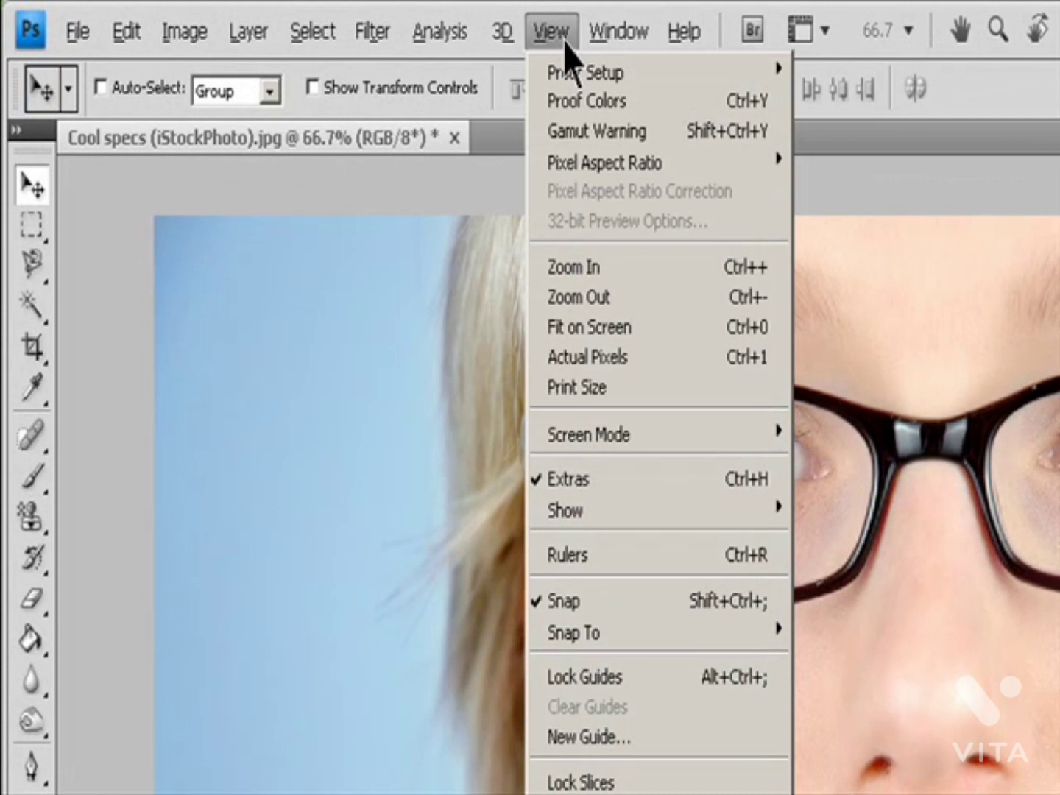
pyautogui.click(623, 386)
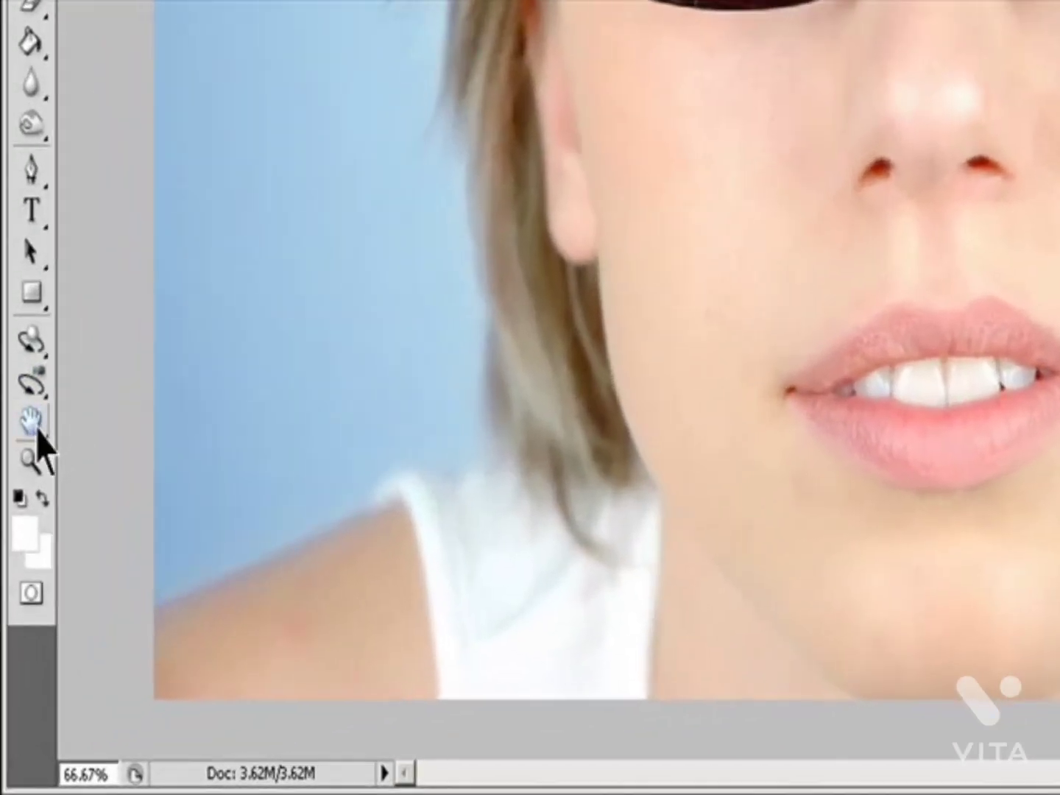
pyautogui.click(25, 506)
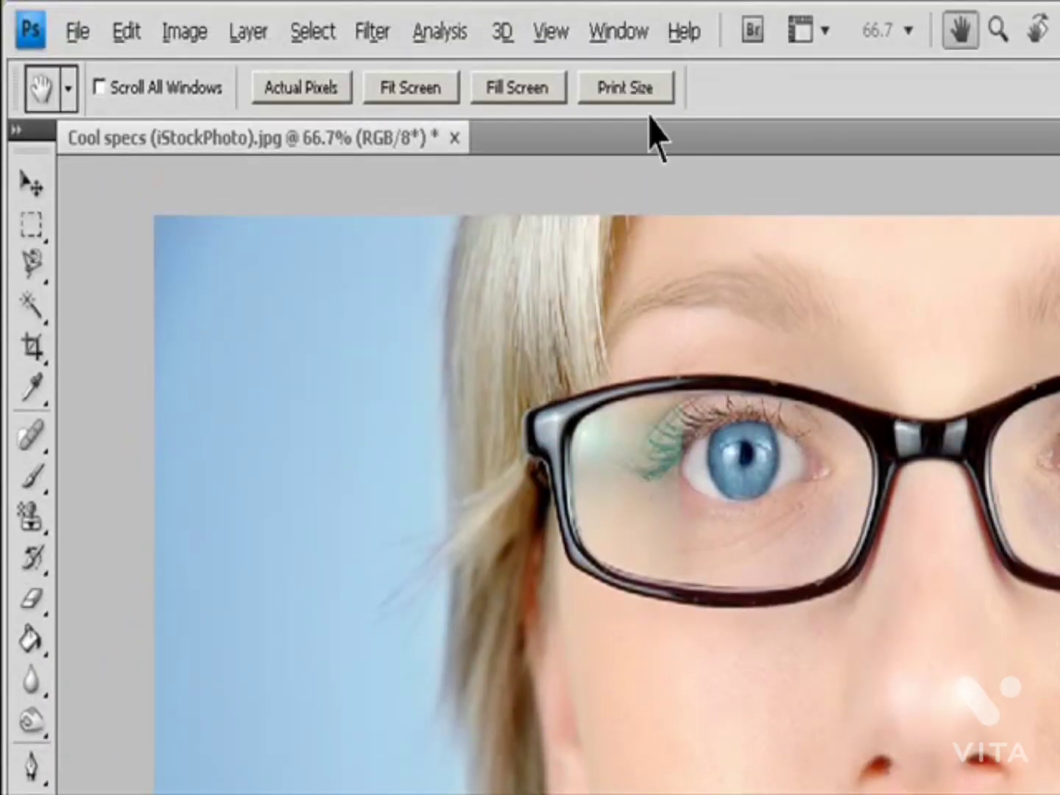
pyautogui.click(627, 88)
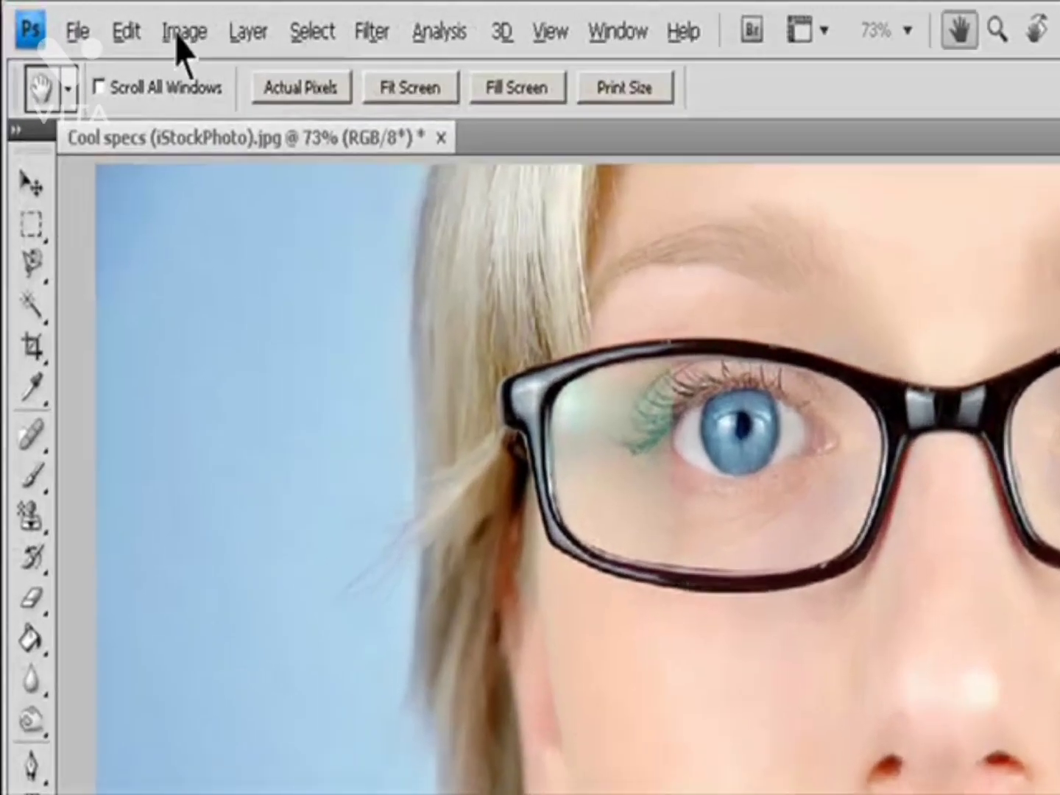
# Step: Open the photo's Image Size settings and show the available resampling methods
pyautogui.click(106, 17)
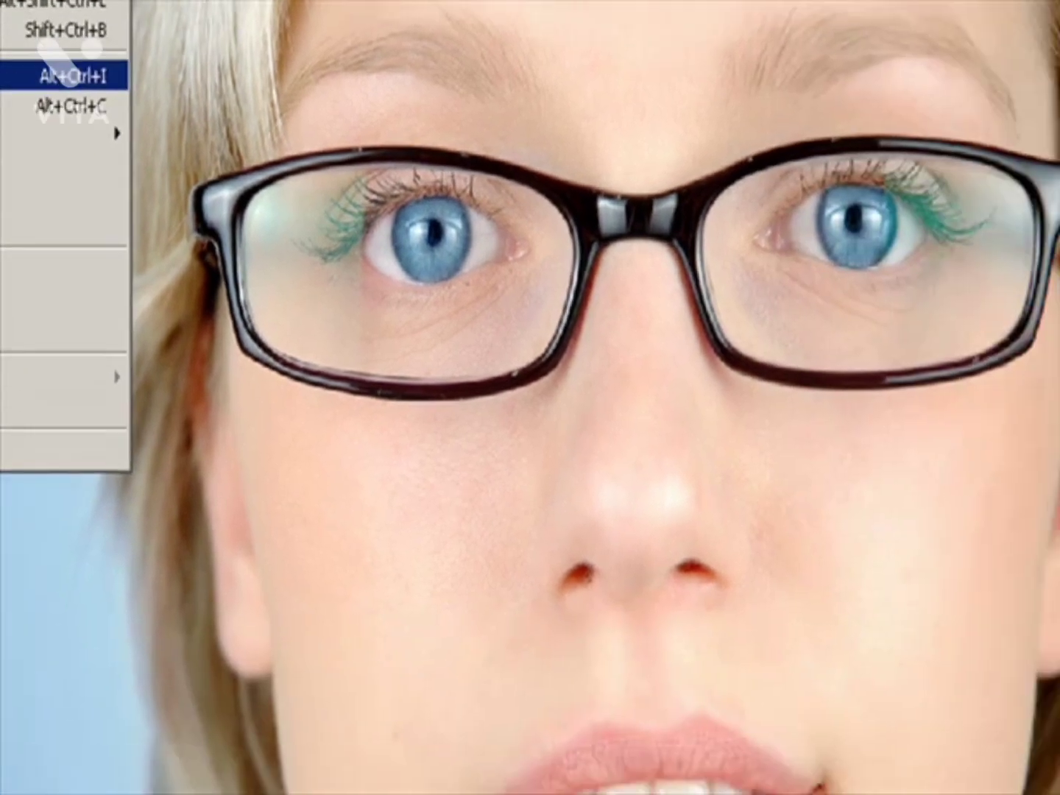
pyautogui.click(234, 270)
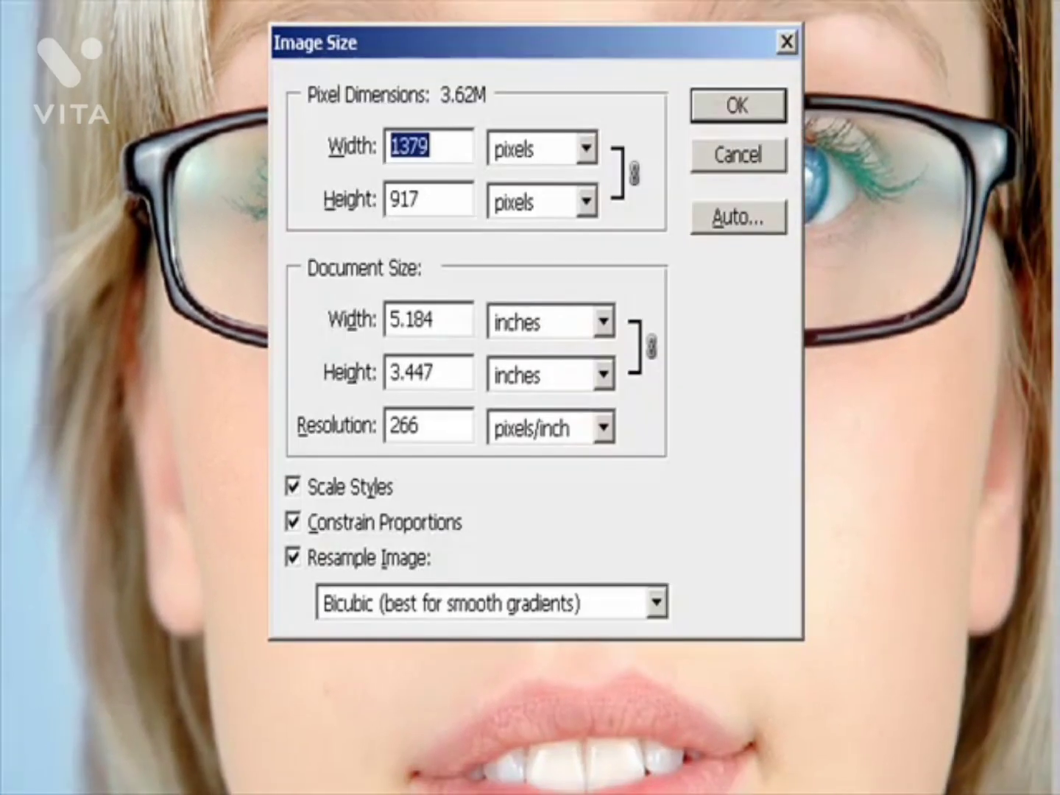
pyautogui.click(655, 604)
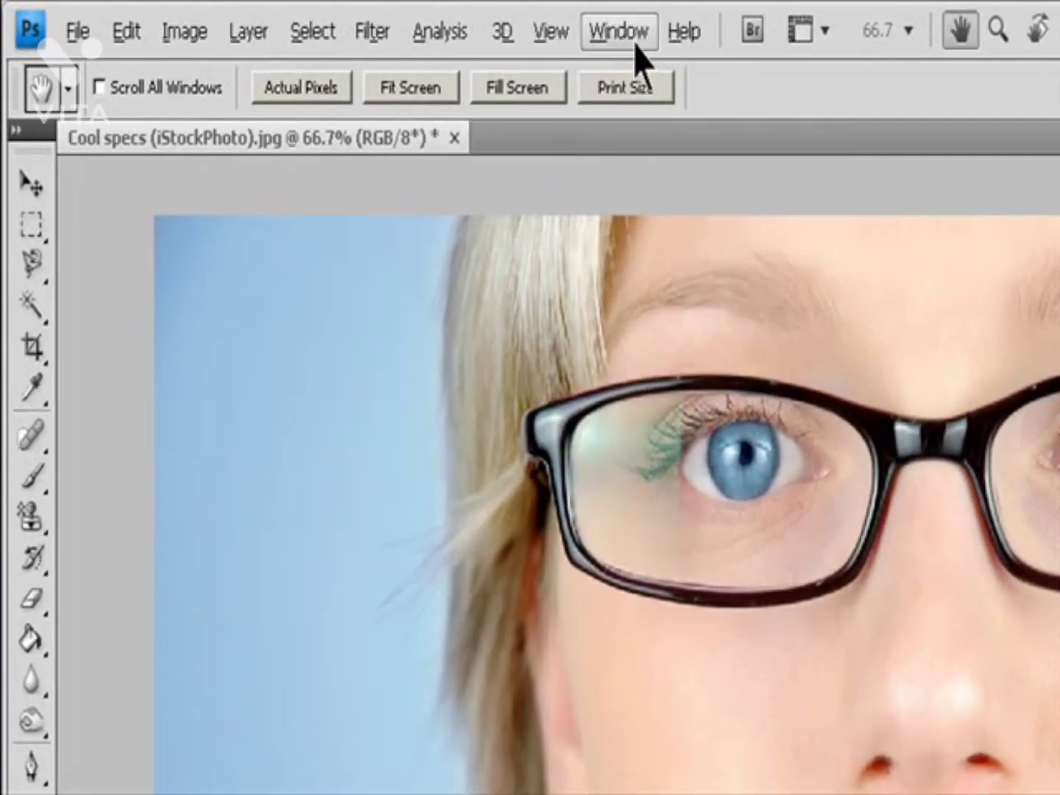
# Step: Show the Navigator and use it to set the photo's zoom level to 100%
pyautogui.click(355, 19)
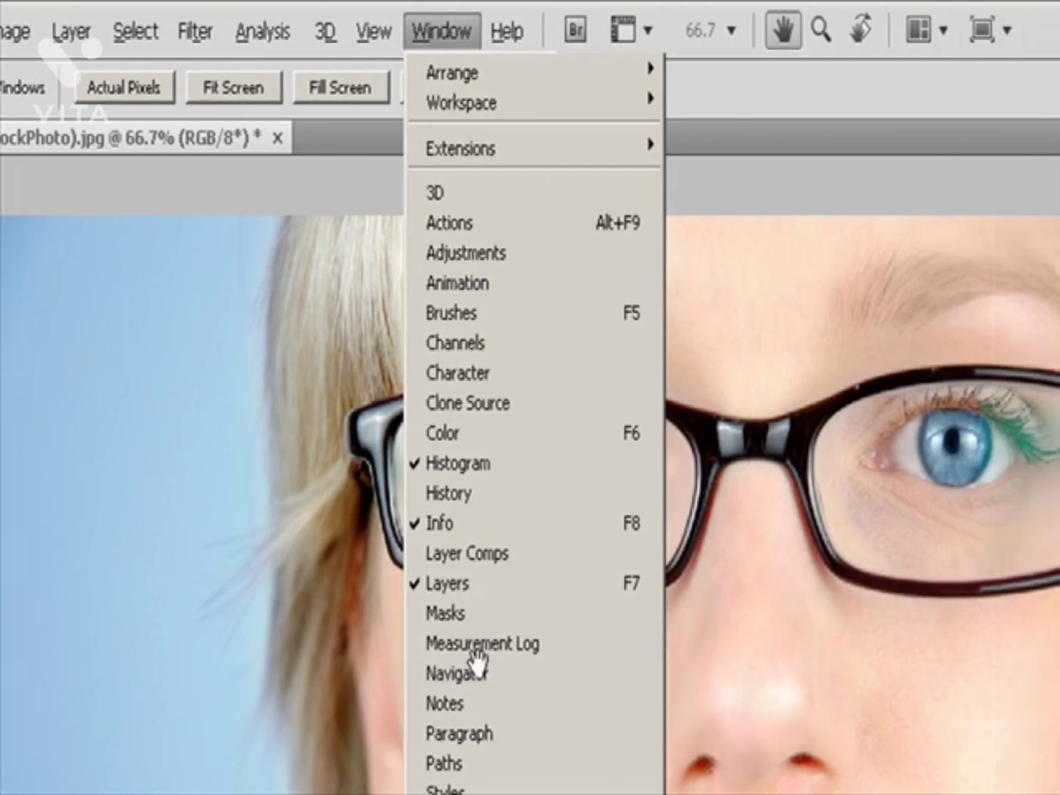
pyautogui.click(648, 672)
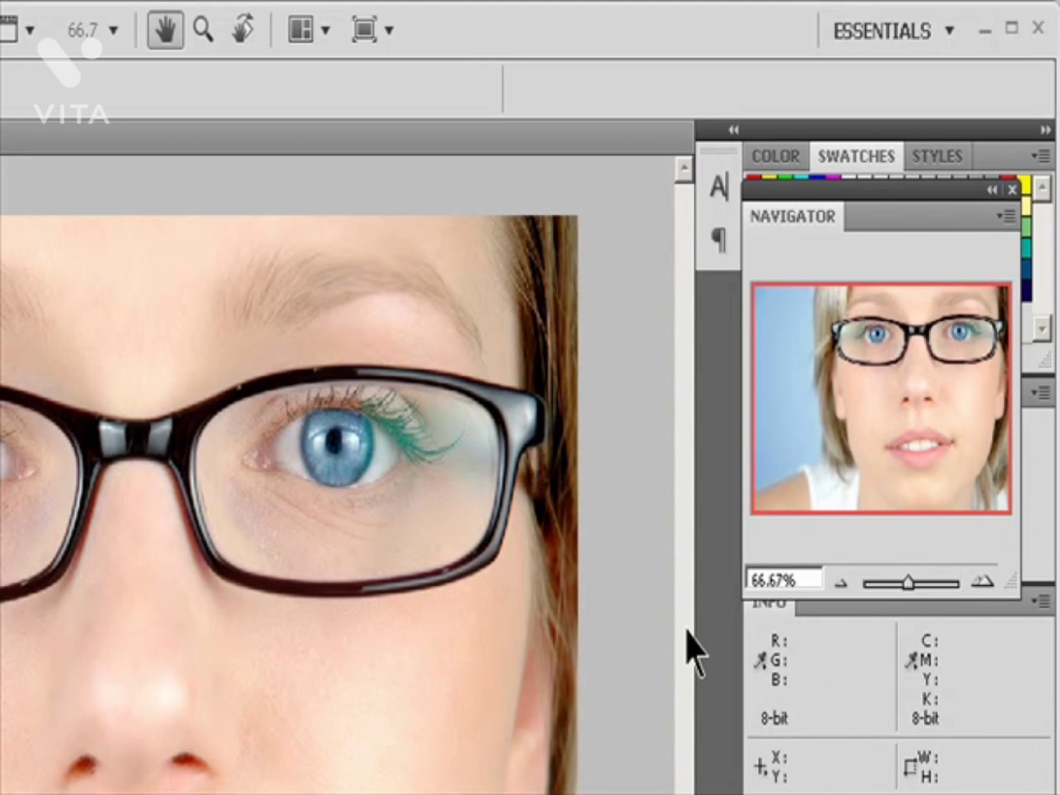
pyautogui.click(805, 579)
pyautogui.write('100')
pyautogui.press('Return')
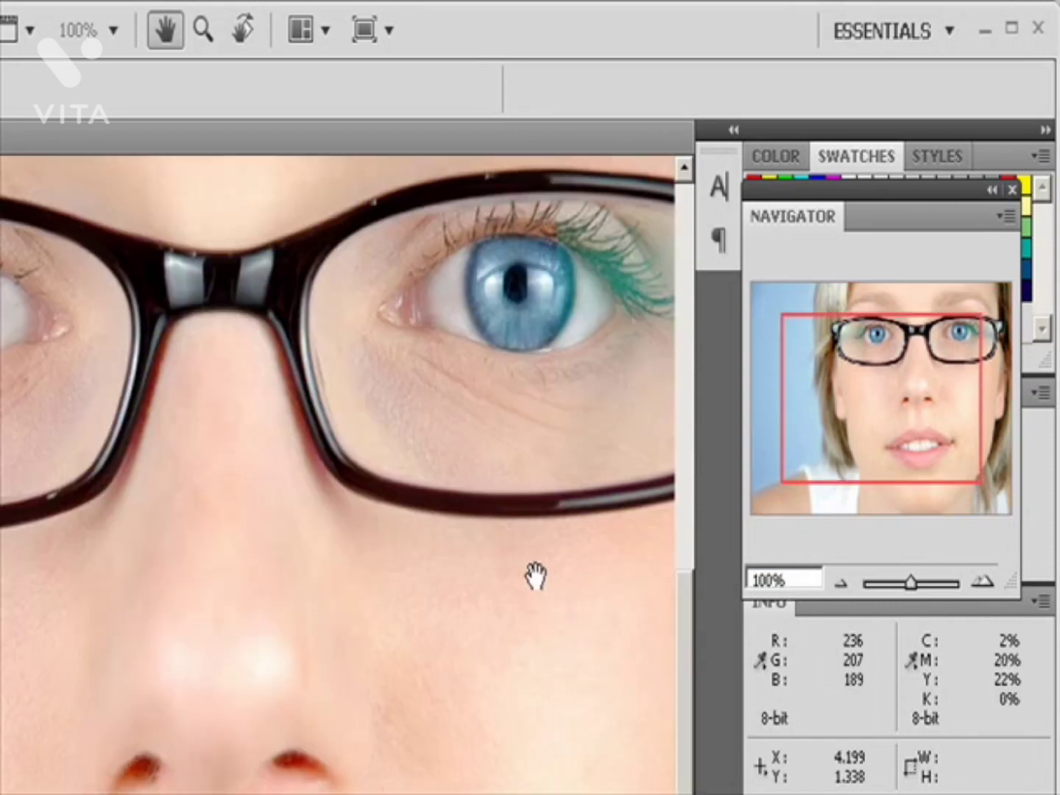
# Step: In the Navigator, zoom out to 50%, zoom in to 90.48%, and pan to the photo's lower-right area
pyautogui.click(839, 583)
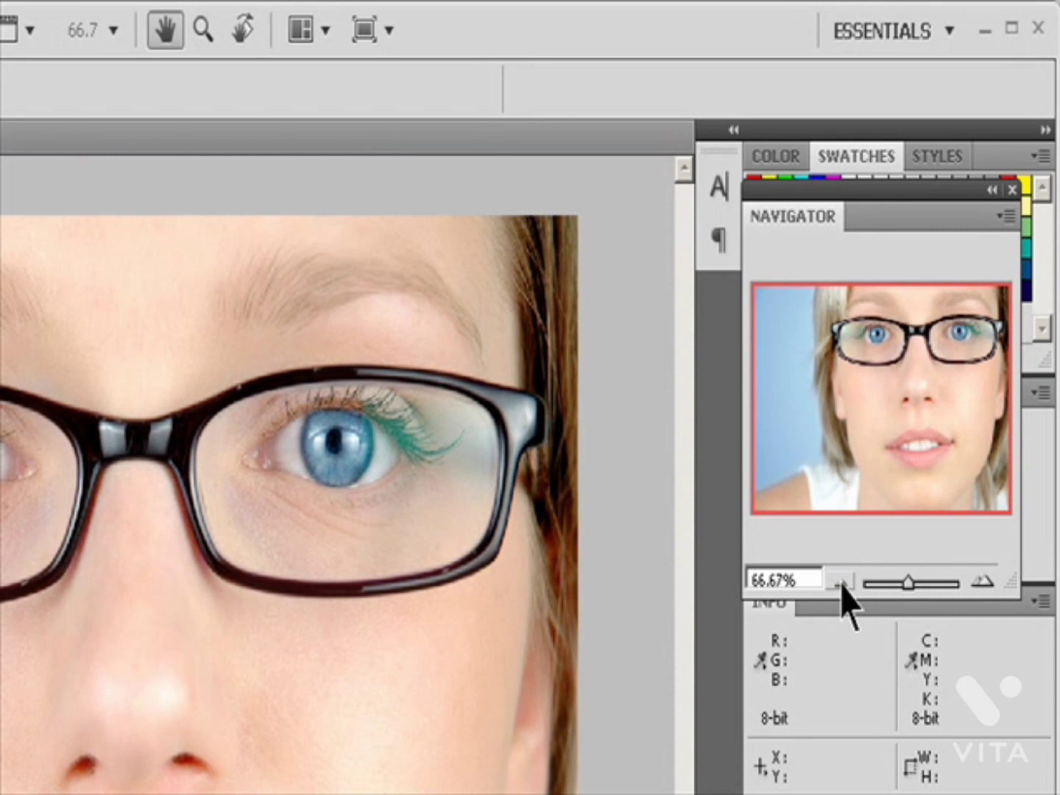
pyautogui.click(839, 583)
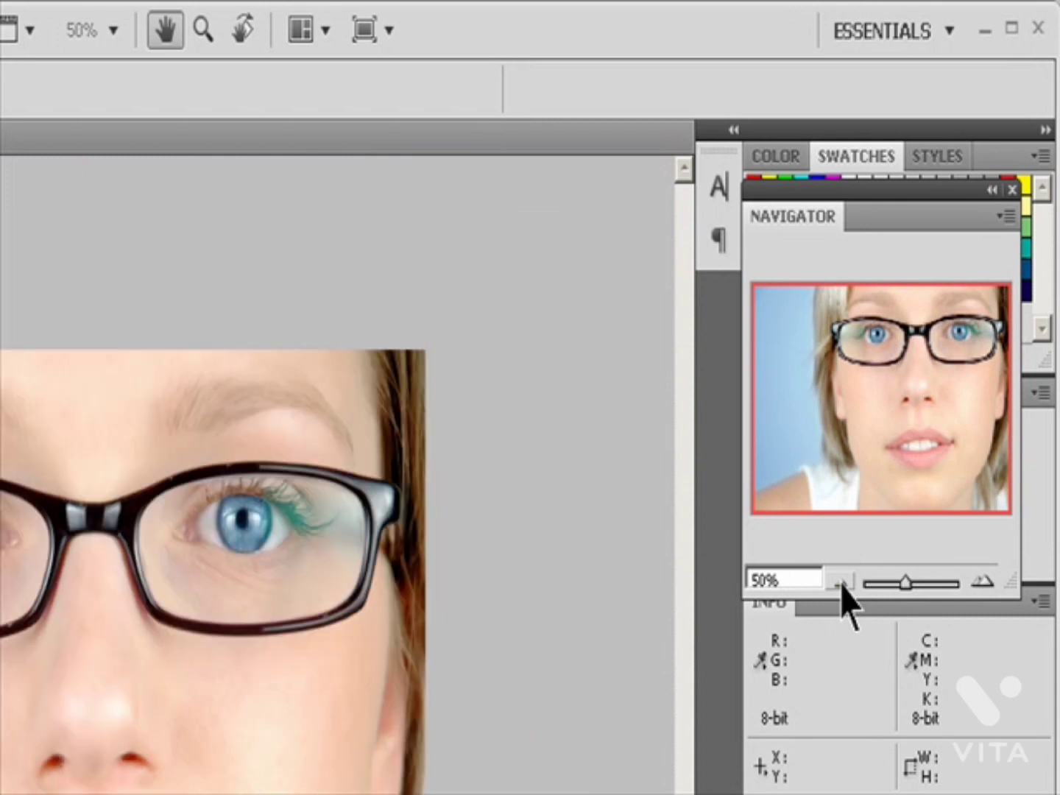
pyautogui.click(982, 581)
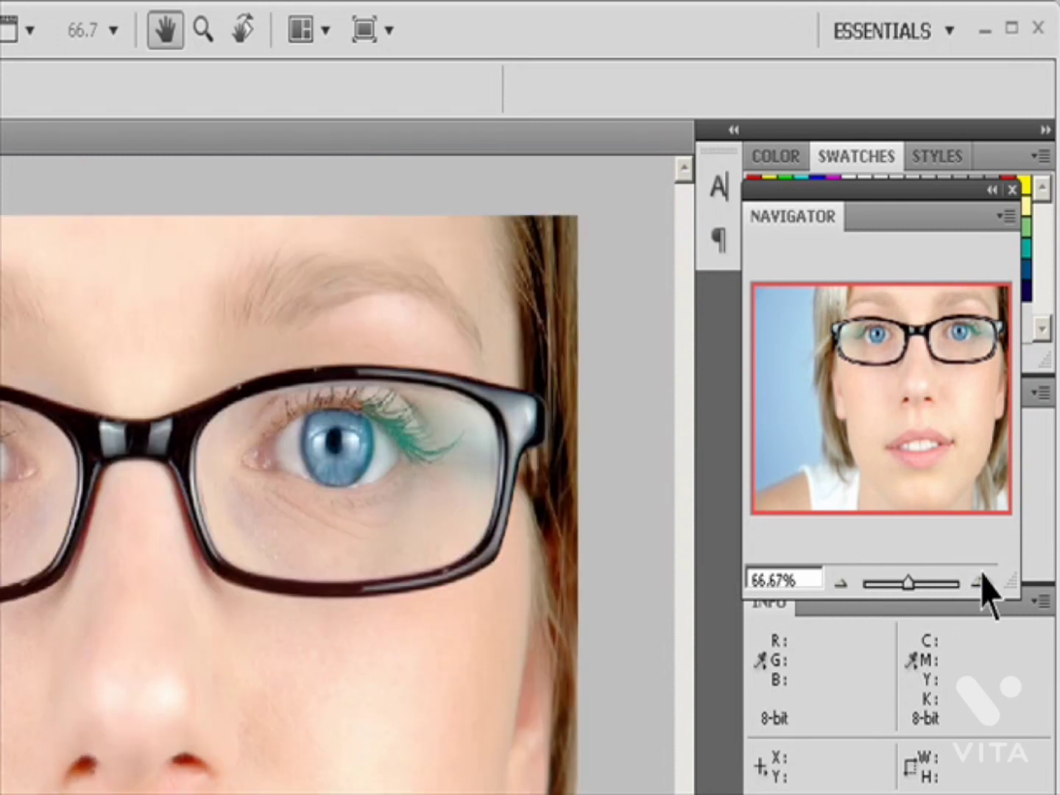
pyautogui.moveTo(908, 583)
pyautogui.mouseDown()
pyautogui.moveTo(936, 582)
pyautogui.moveTo(911, 583)
pyautogui.mouseUp()
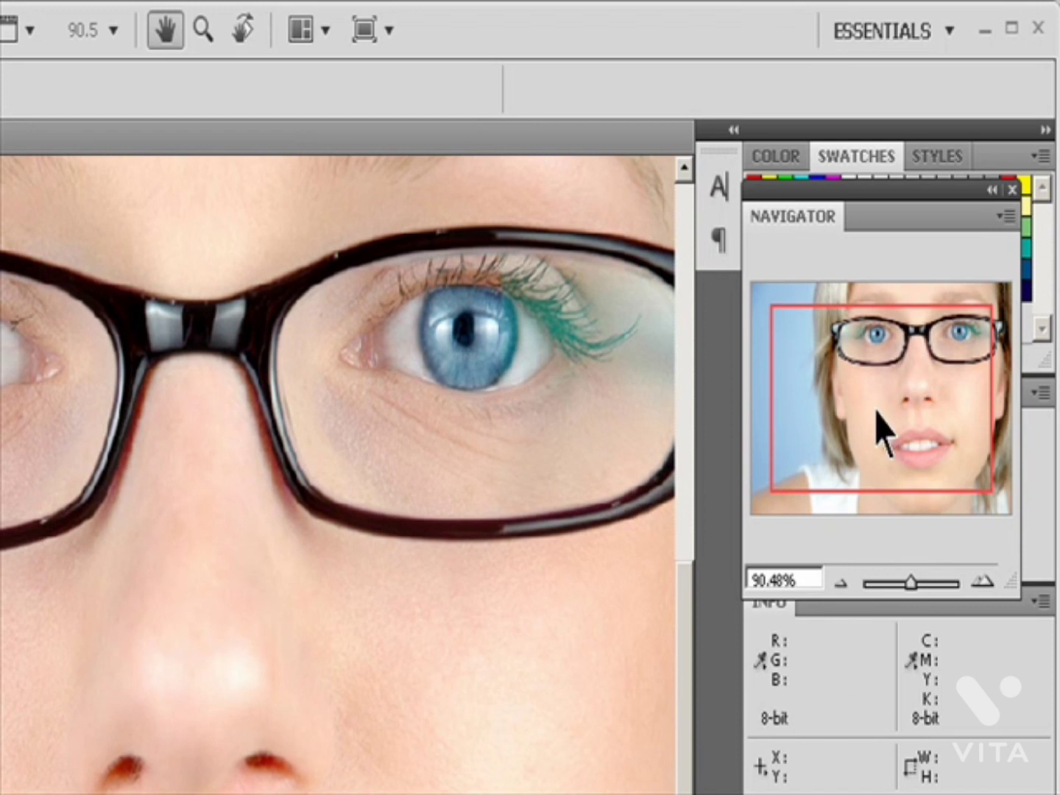
pyautogui.moveTo(856, 427); pyautogui.dragTo(940, 457)
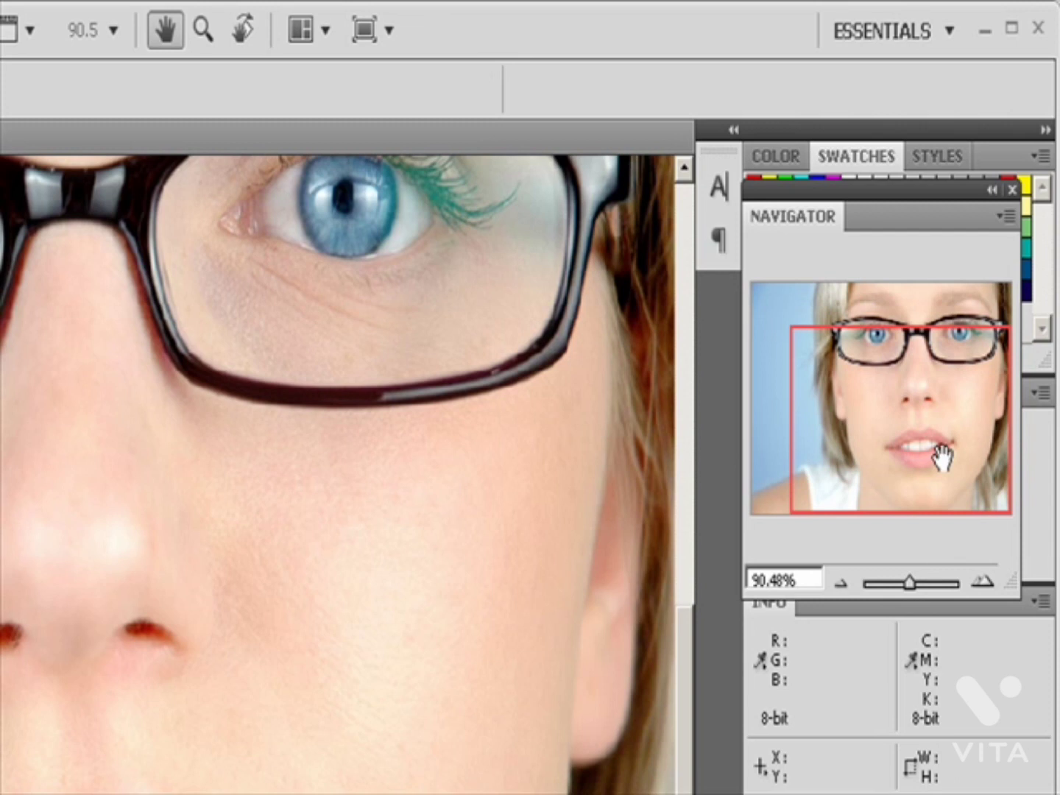
# Step: Change the Navigator's view box color to Cyan and move the box to the photo's upper-right area
pyautogui.click(1007, 214)
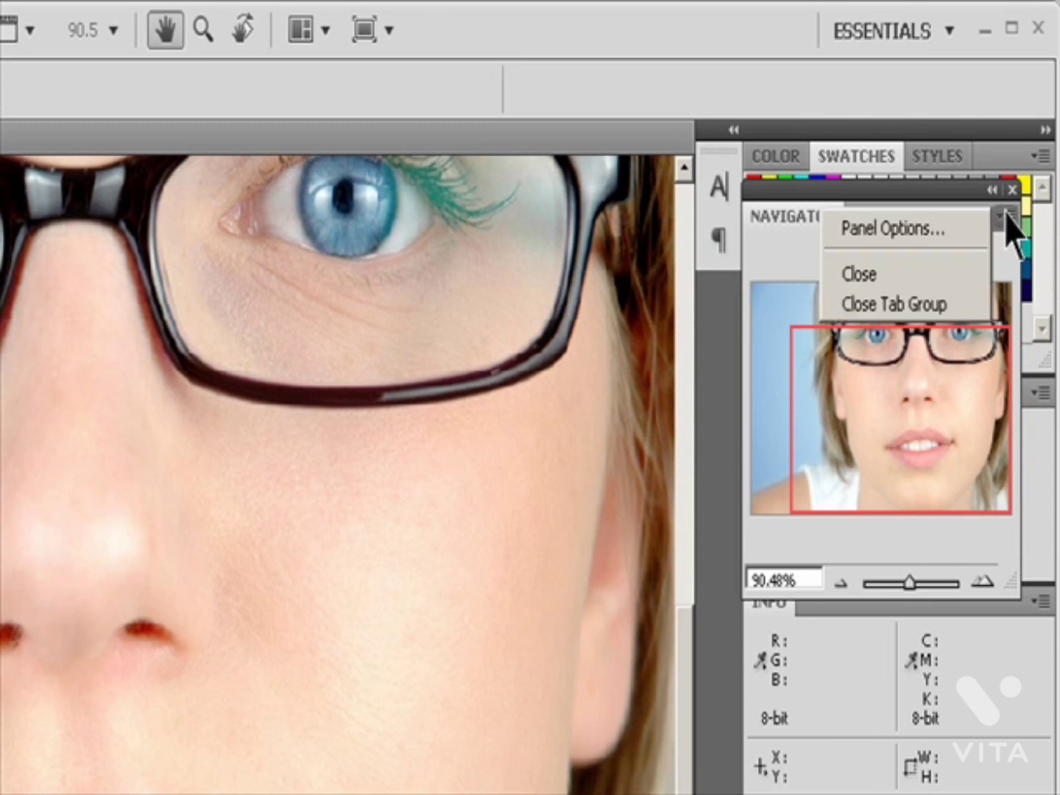
pyautogui.click(965, 231)
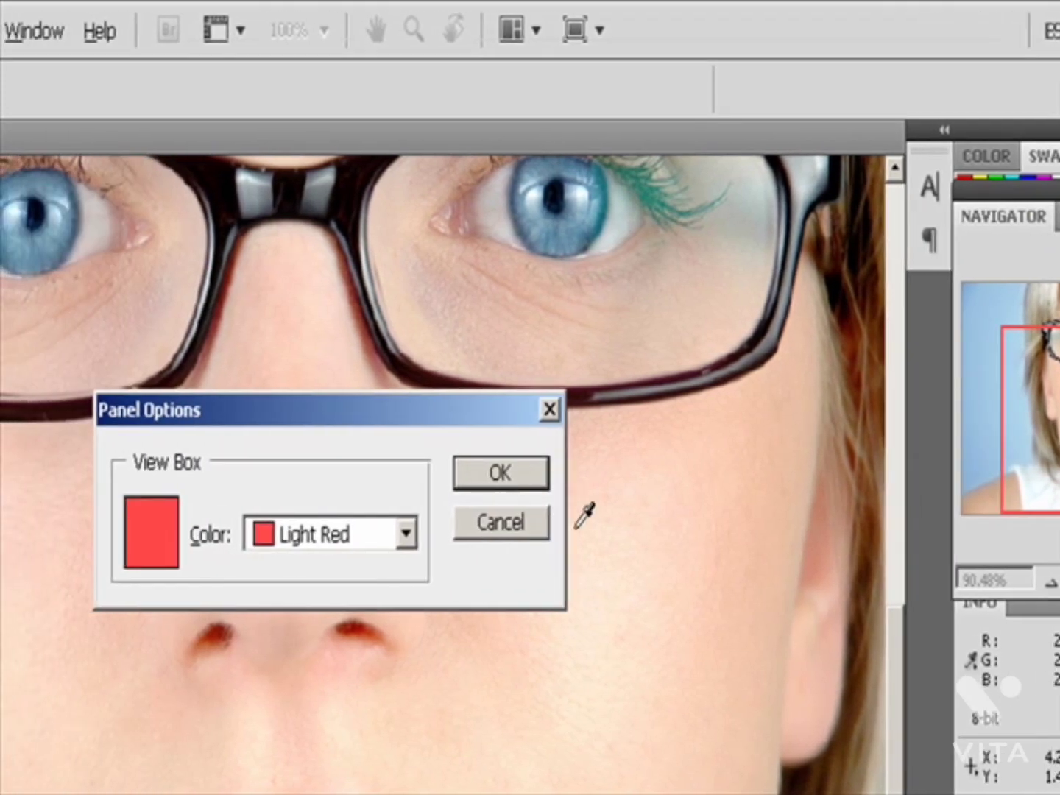
pyautogui.click(339, 533)
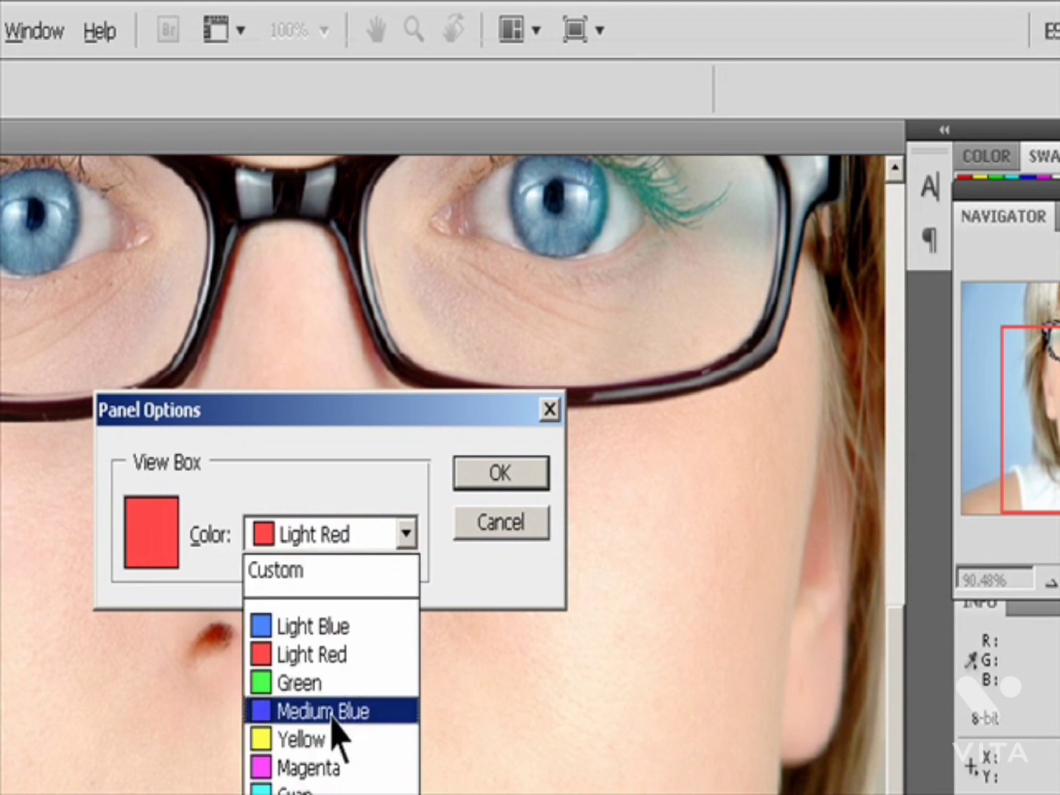
pyautogui.click(331, 789)
pyautogui.click(500, 472)
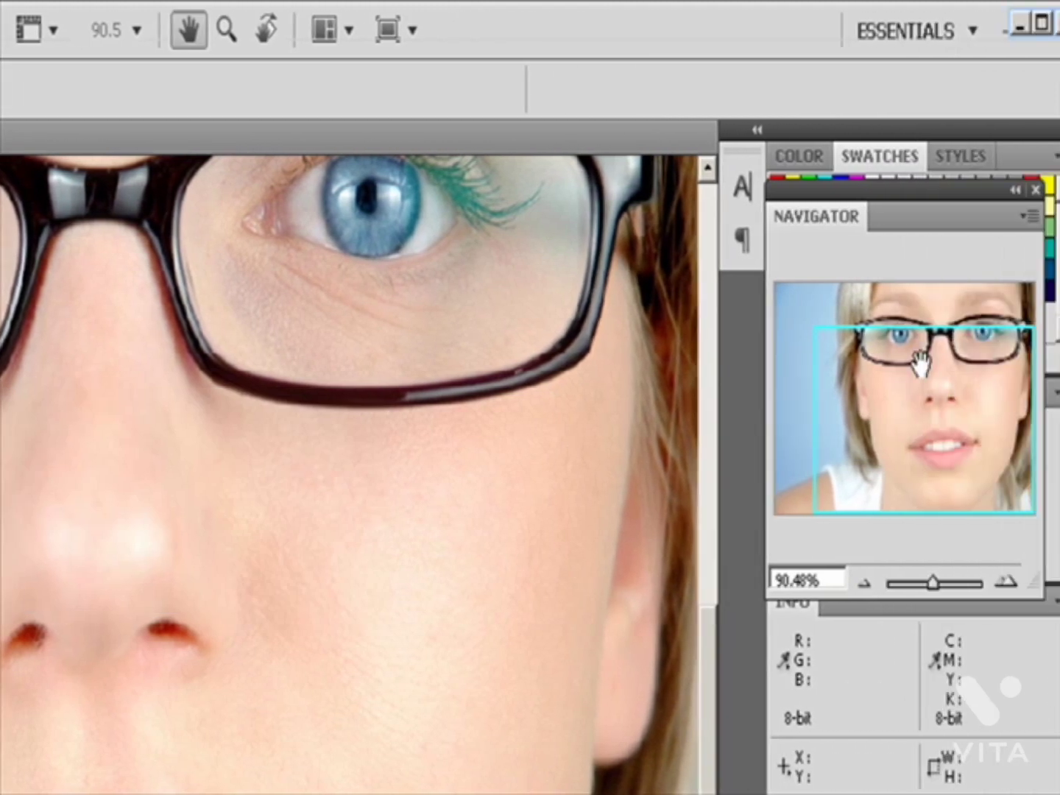
pyautogui.moveTo(918, 361); pyautogui.dragTo(996, 296)
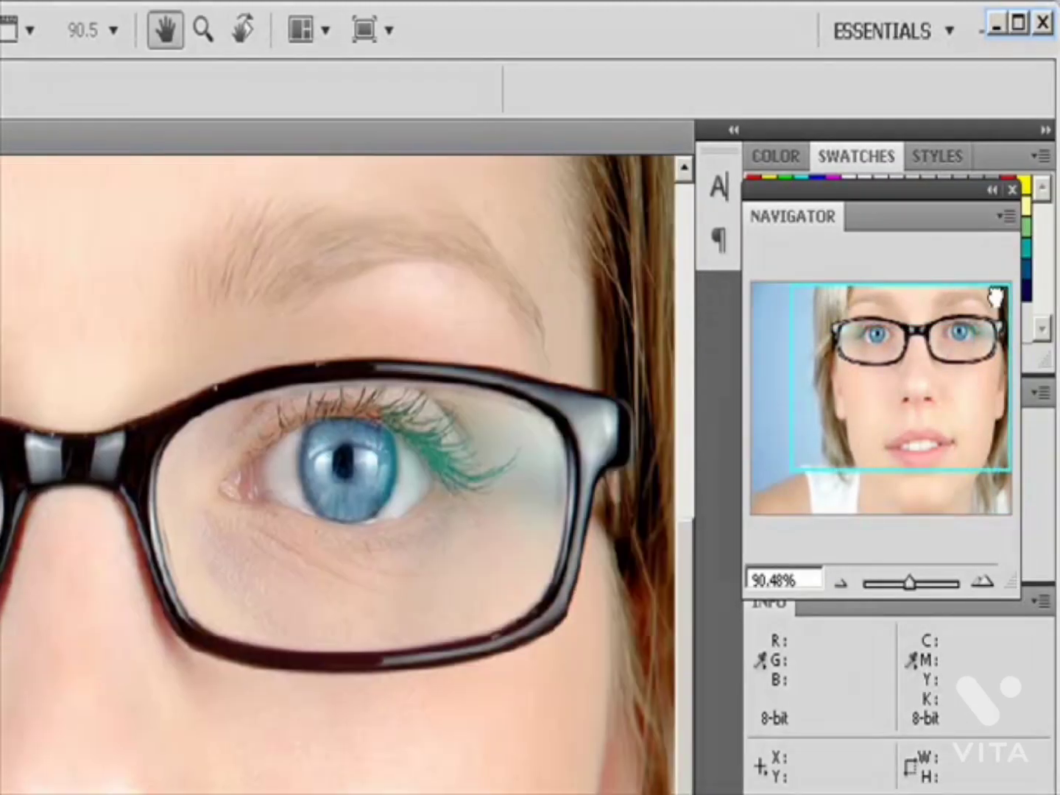